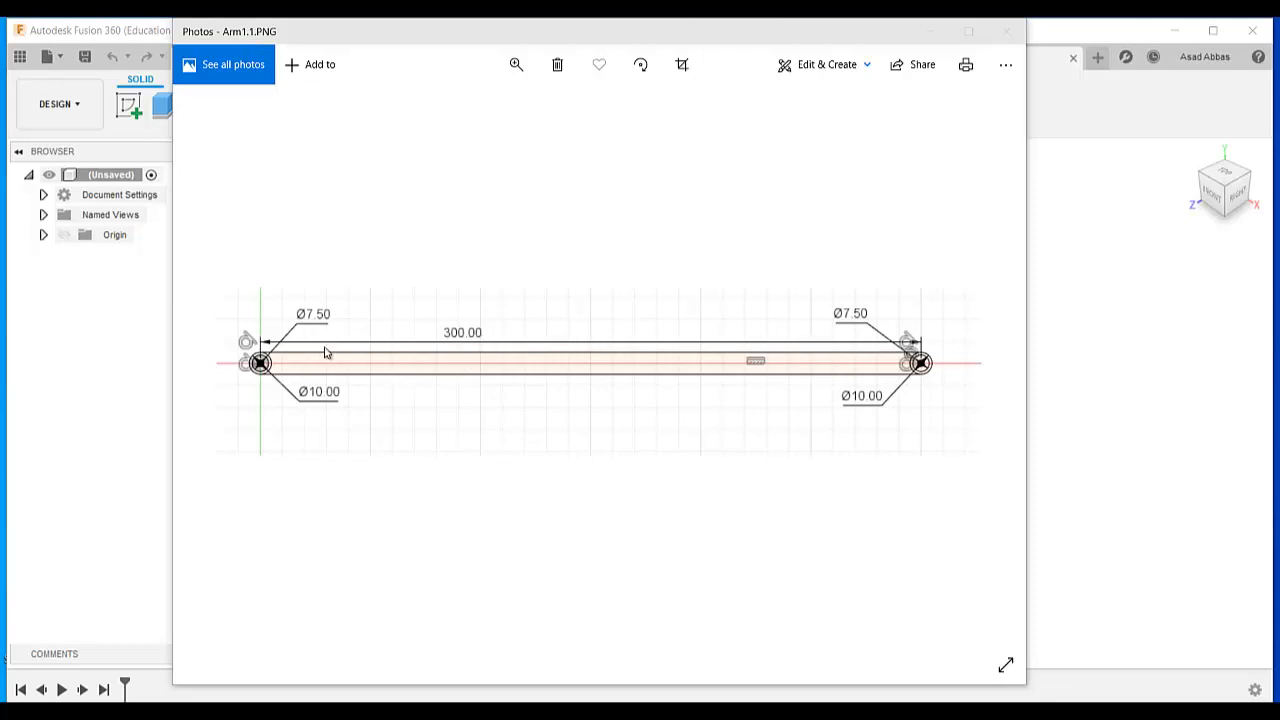
Start a new sketch on the horizontal origin plane.
click(1128, 430)
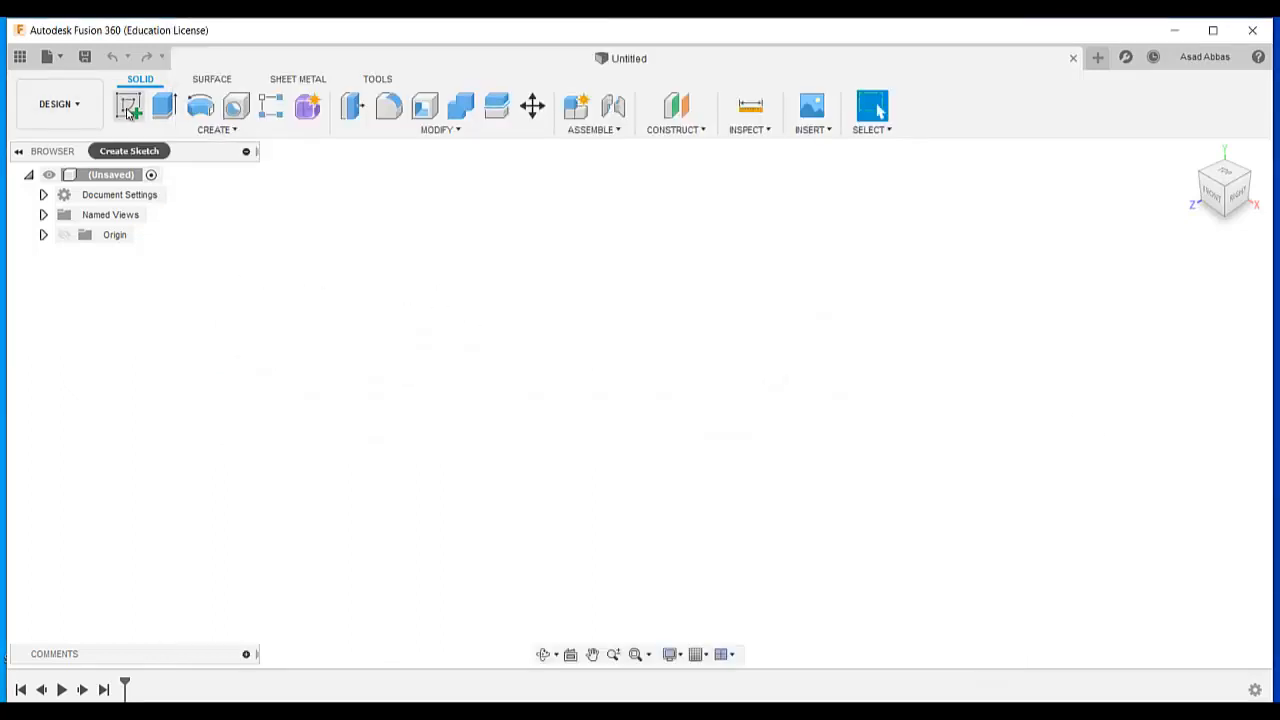
click(129, 111)
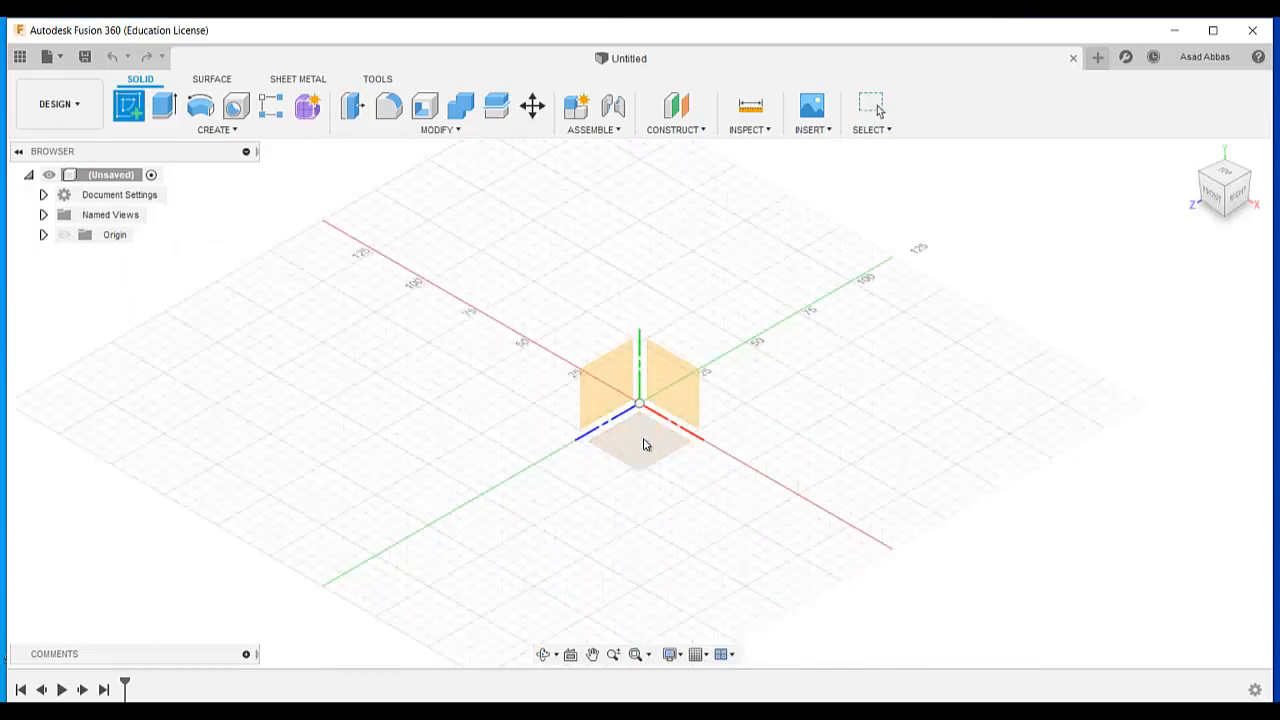
click(647, 437)
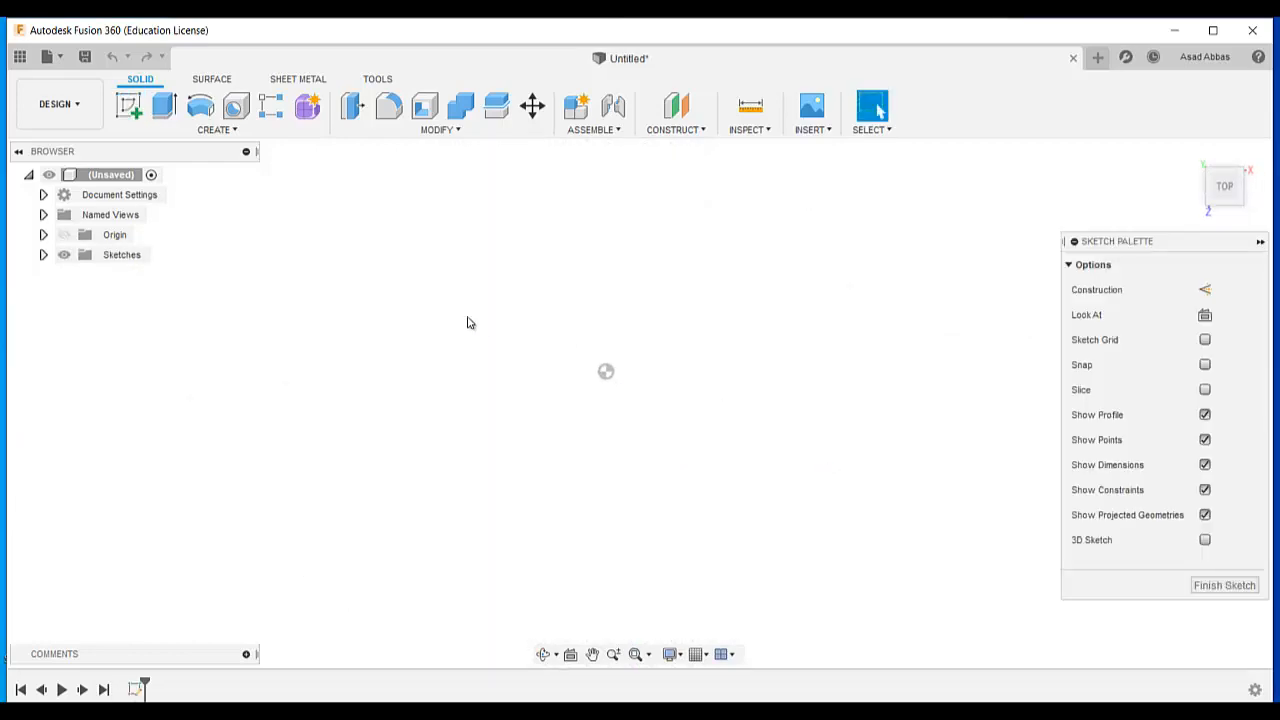
Sketch a horizontal center point slot centred on the origin, about 160 mm between arc centres and about 51 mm wide.
click(184, 131)
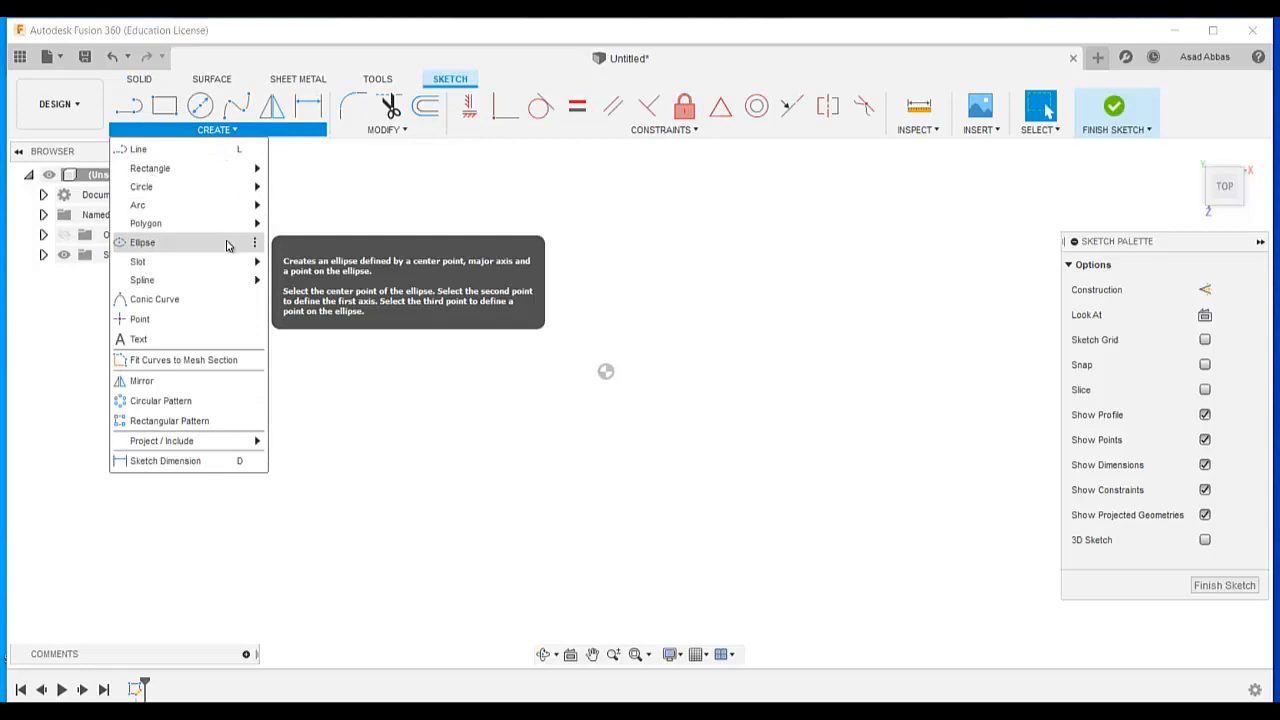
mouse_move(245, 262)
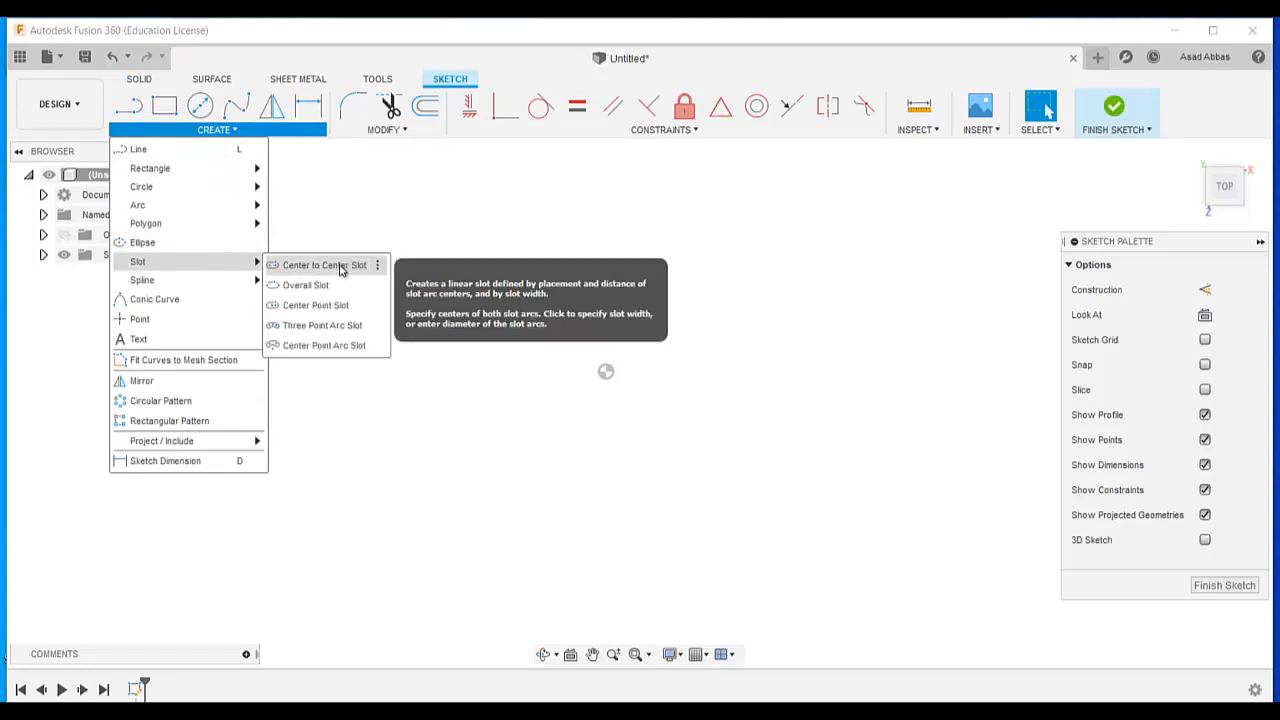
click(333, 306)
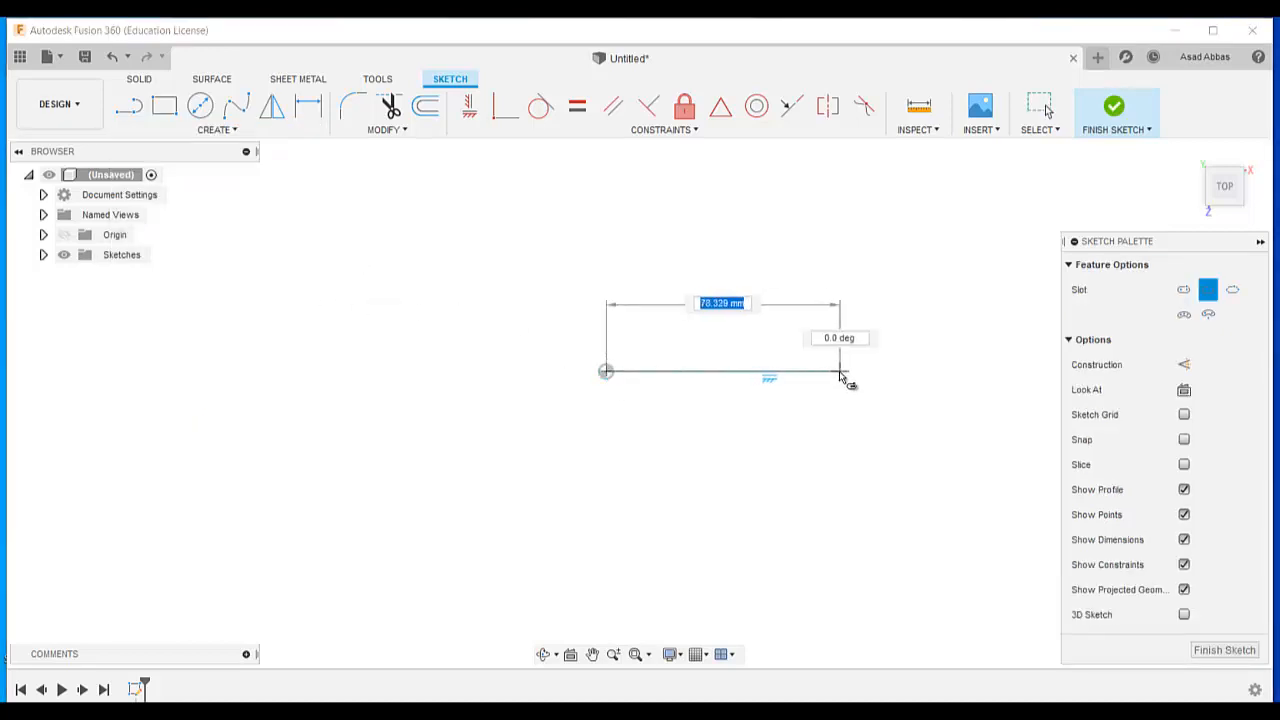
click(845, 371)
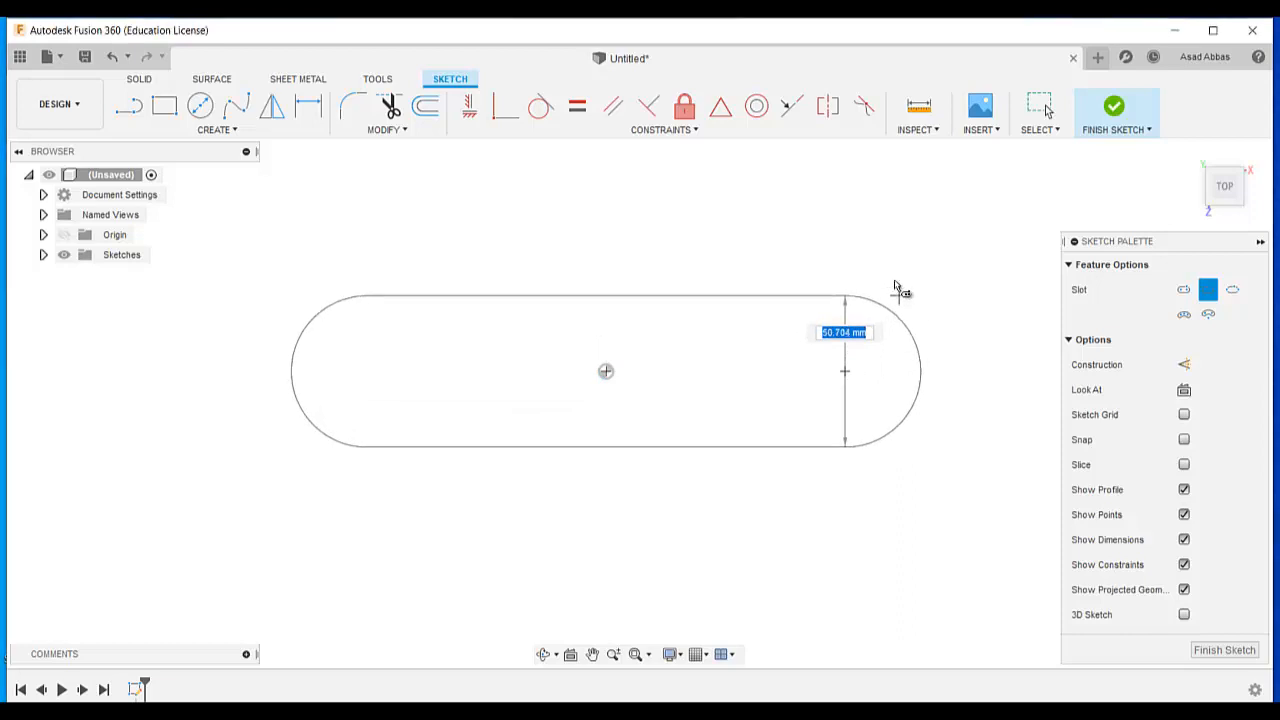
click(660, 232)
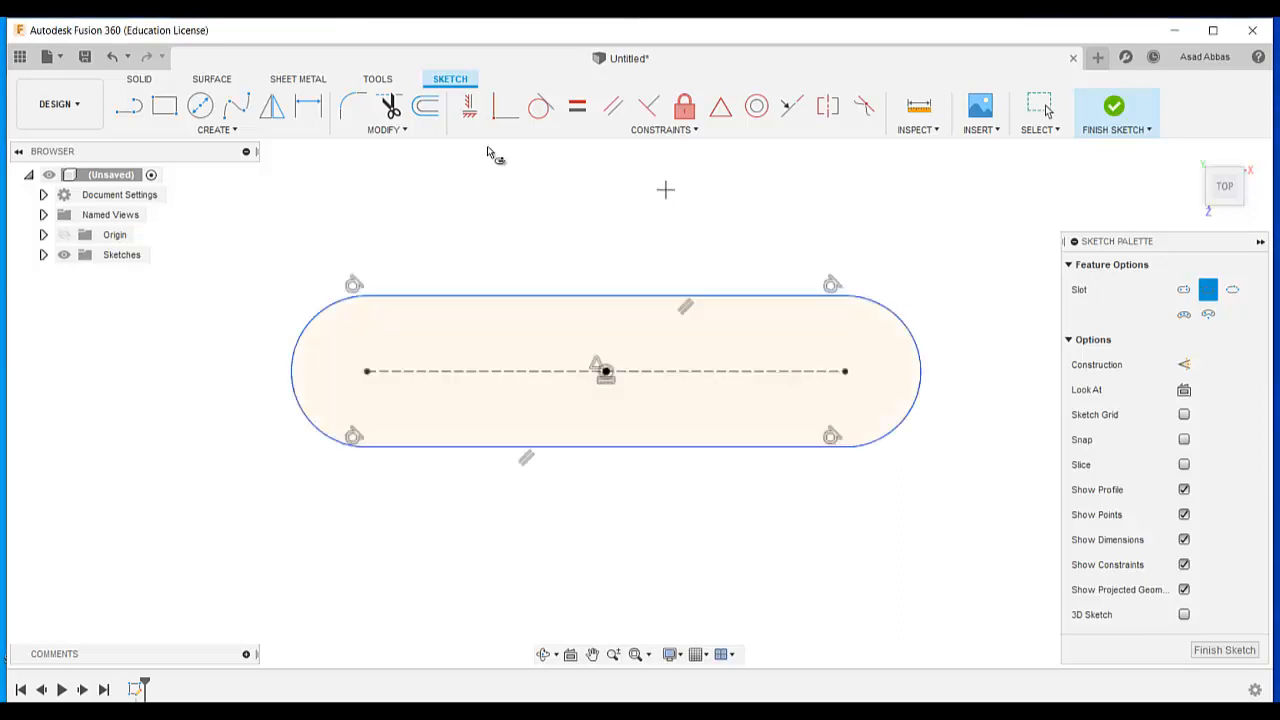
click(283, 131)
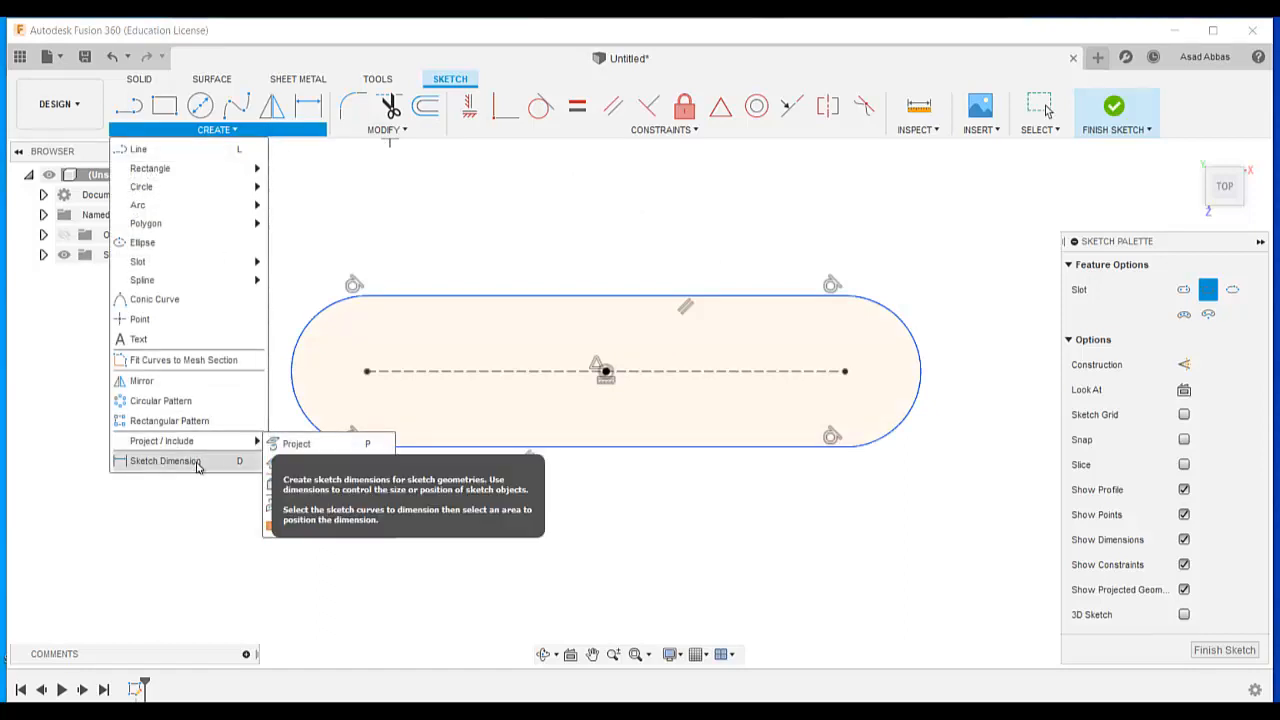
click(521, 710)
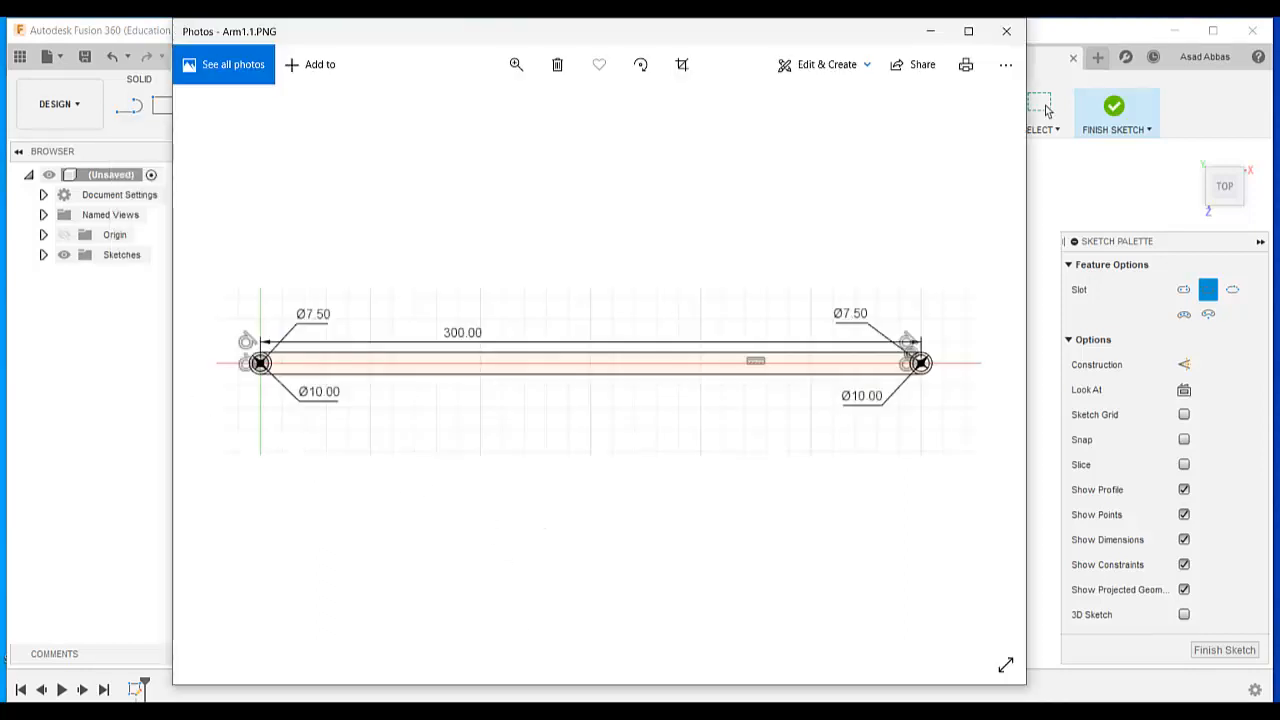
click(521, 710)
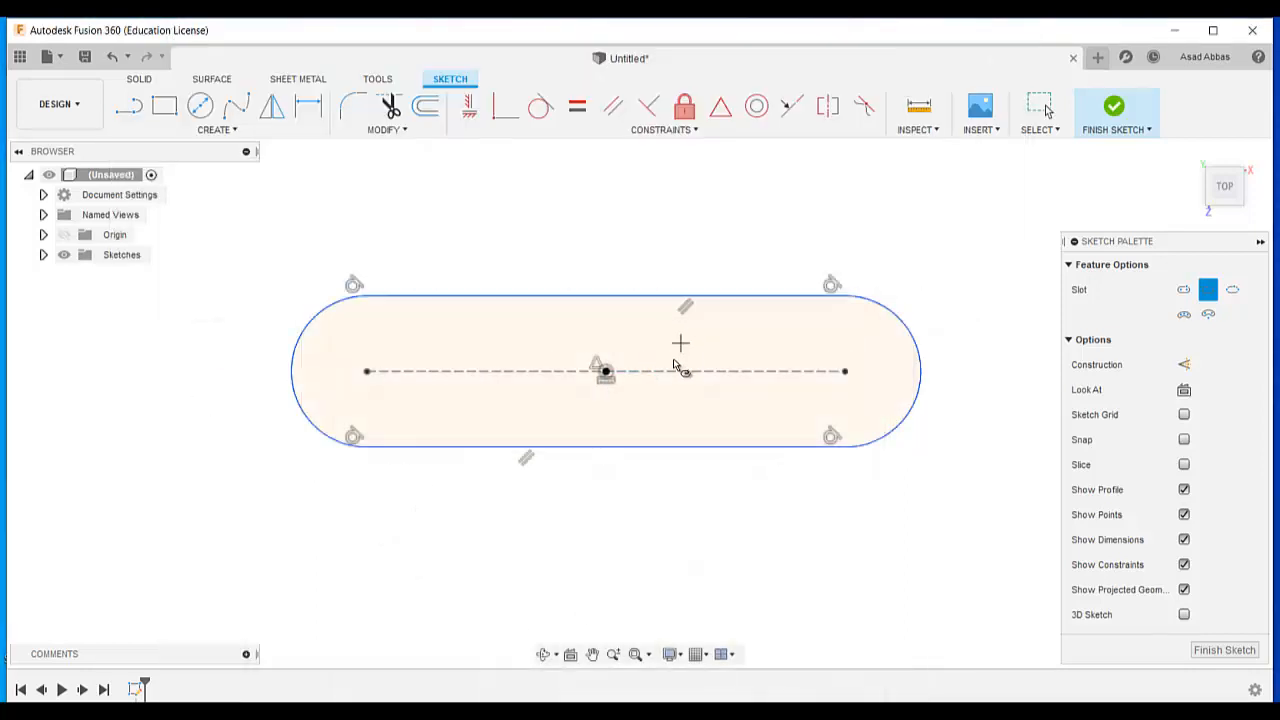
click(845, 371)
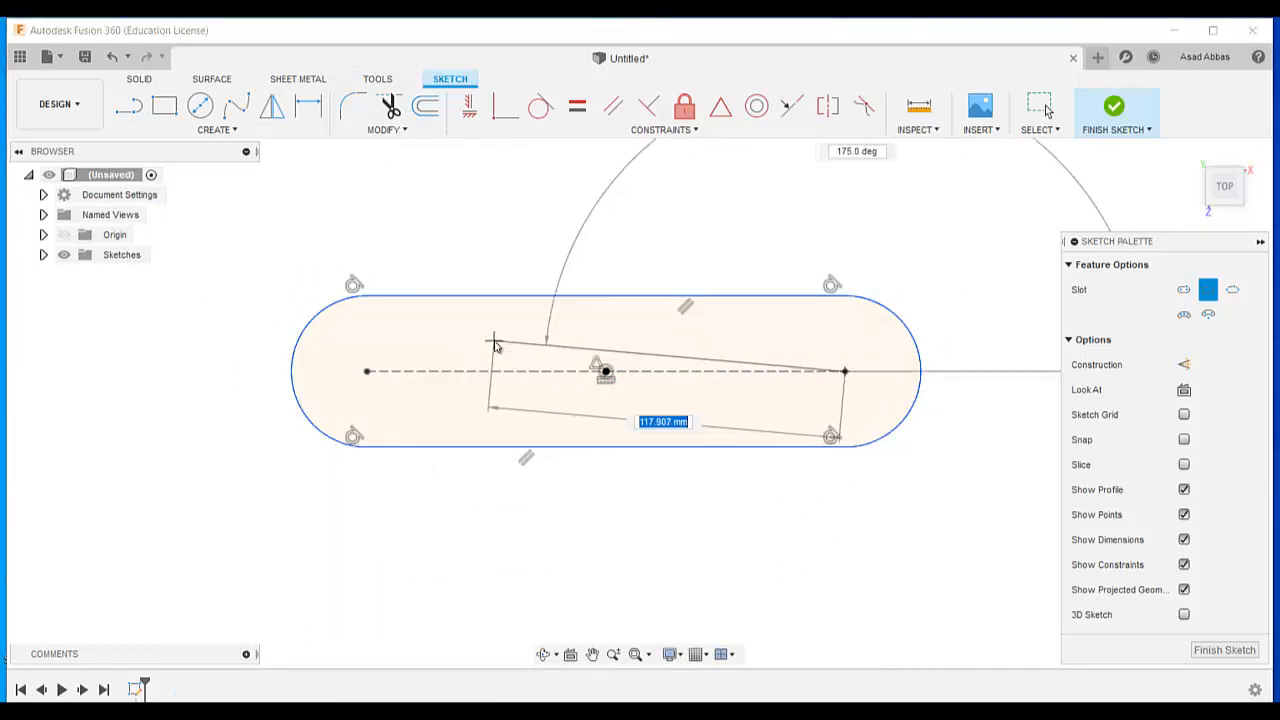
key(Escape)
Dimension the slot's centreline and set its centre-to-centre length to 300 mm.
click(225, 129)
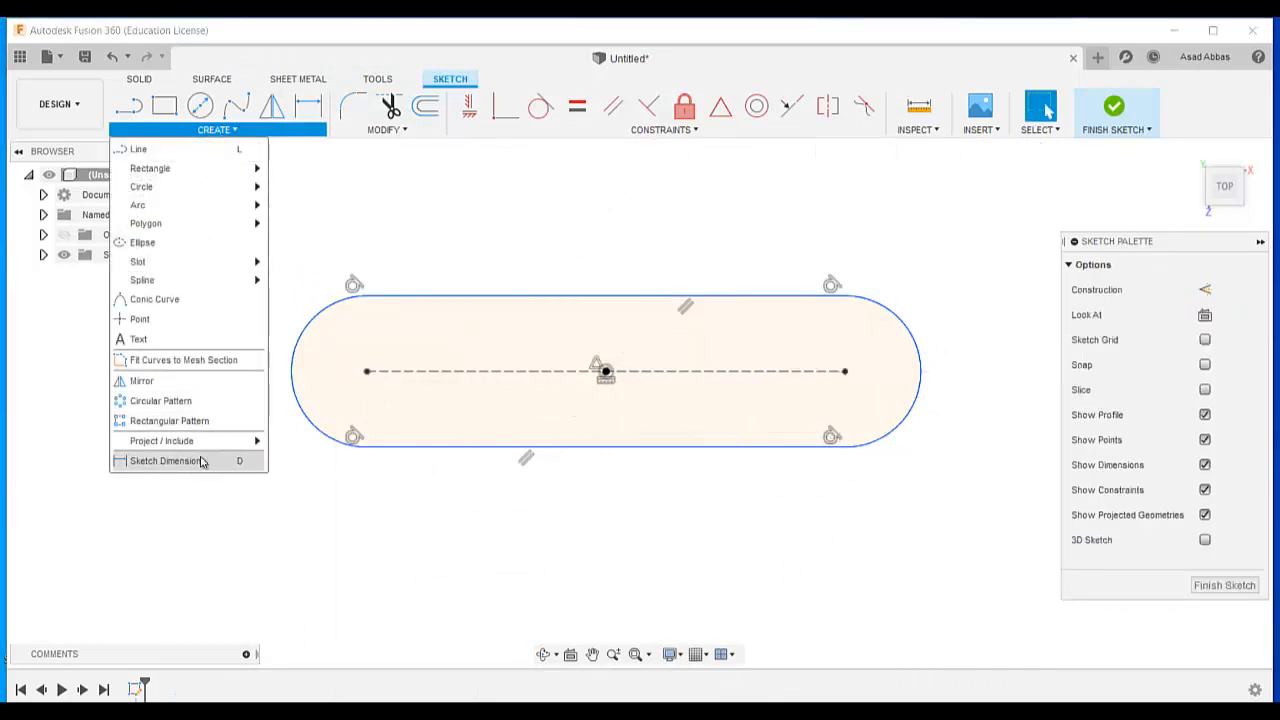
click(166, 461)
click(534, 371)
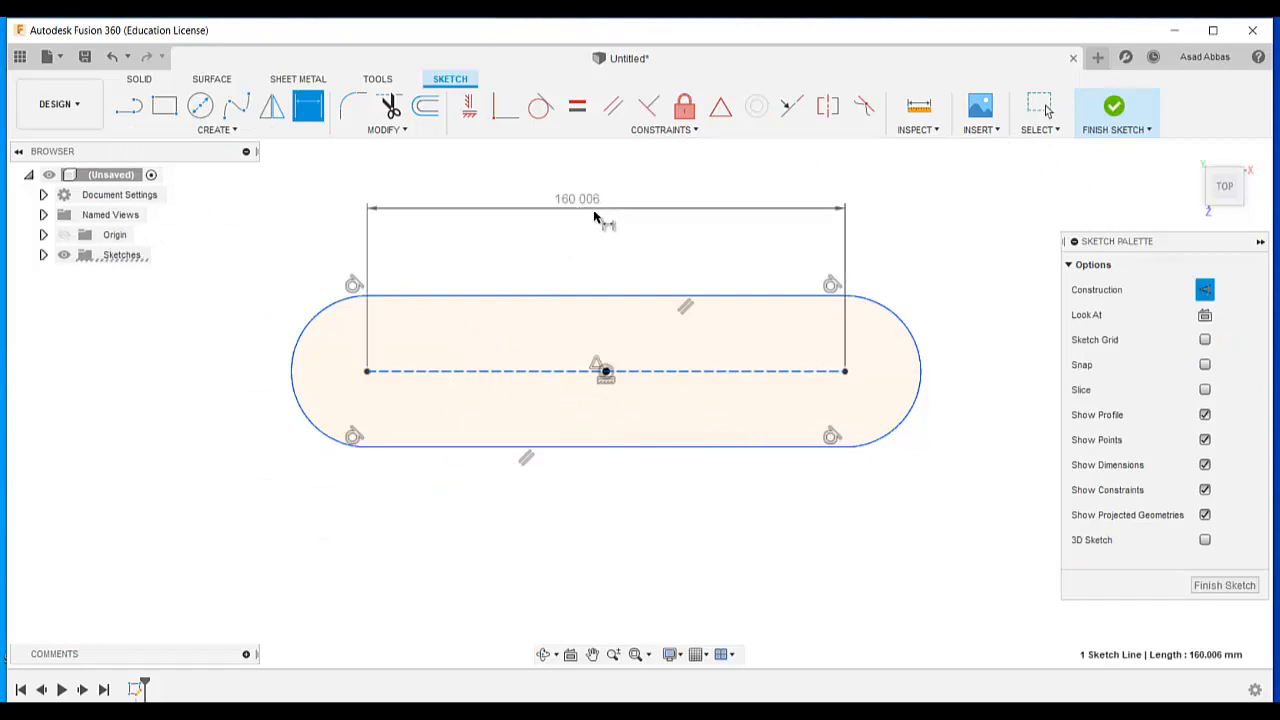
click(617, 215)
text(300)
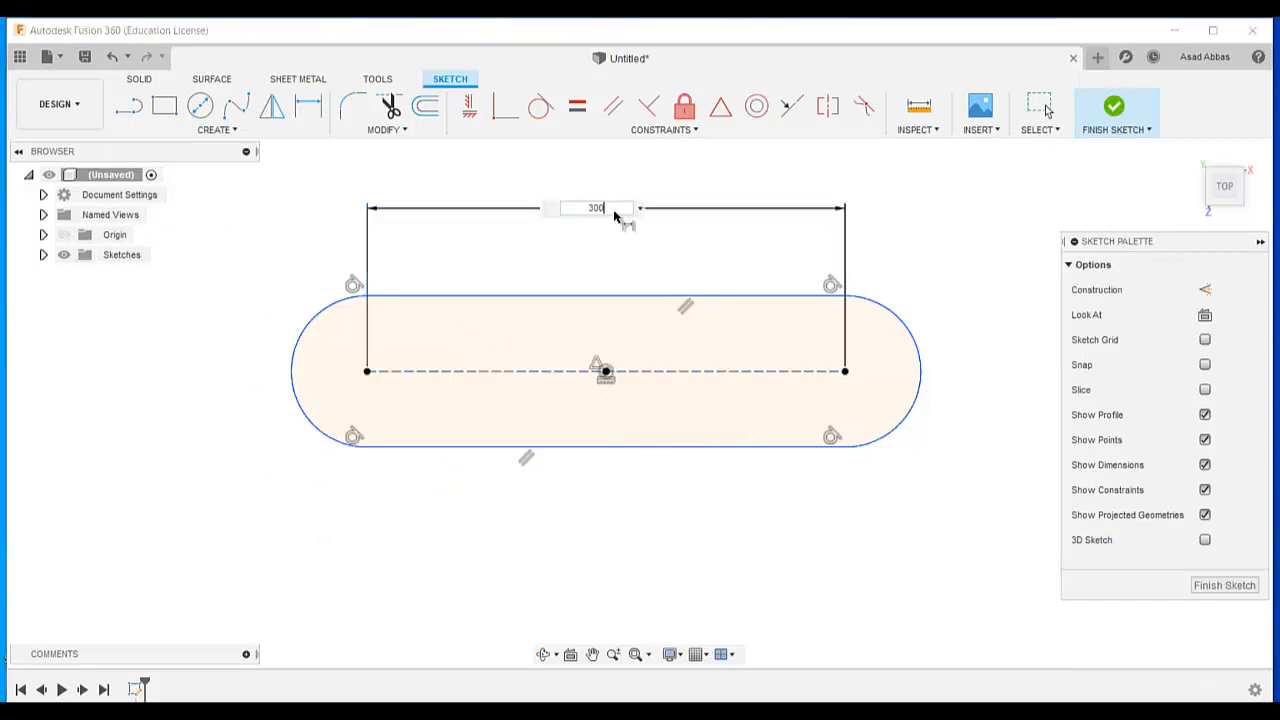
key(Return)
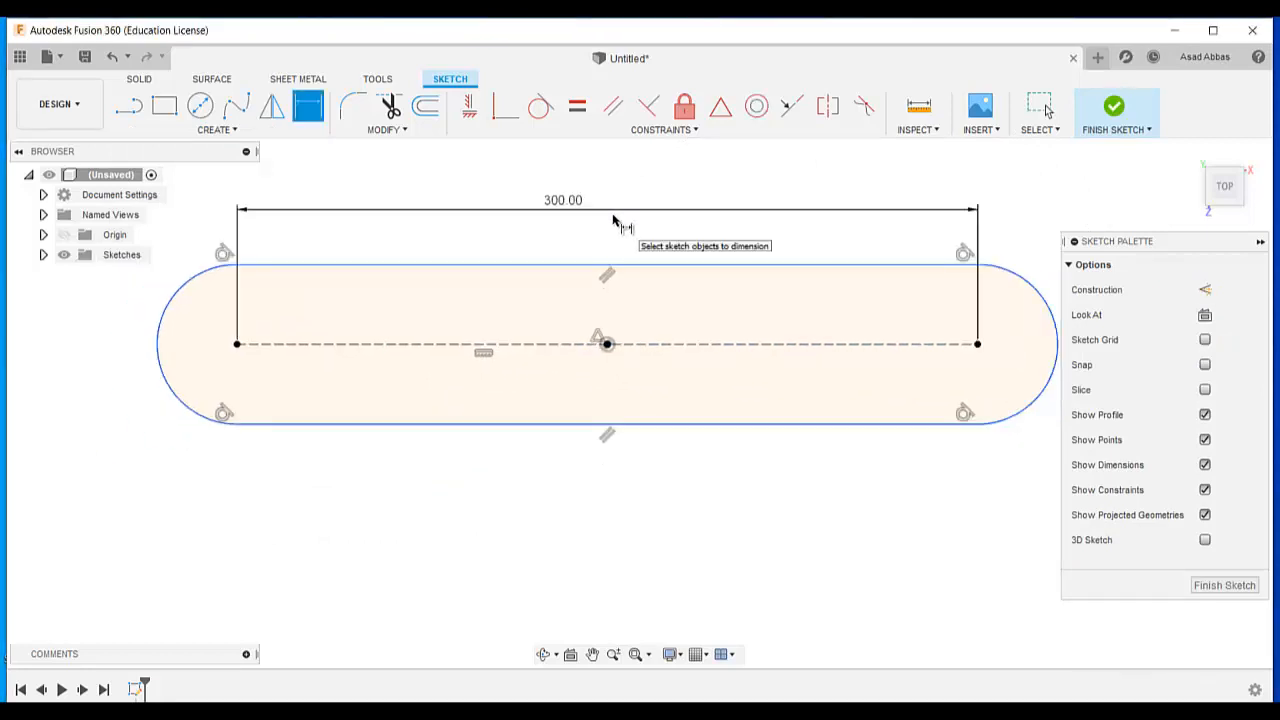
Dimension the slot's left end arc as a diameter and set it to 10 mm.
click(160, 310)
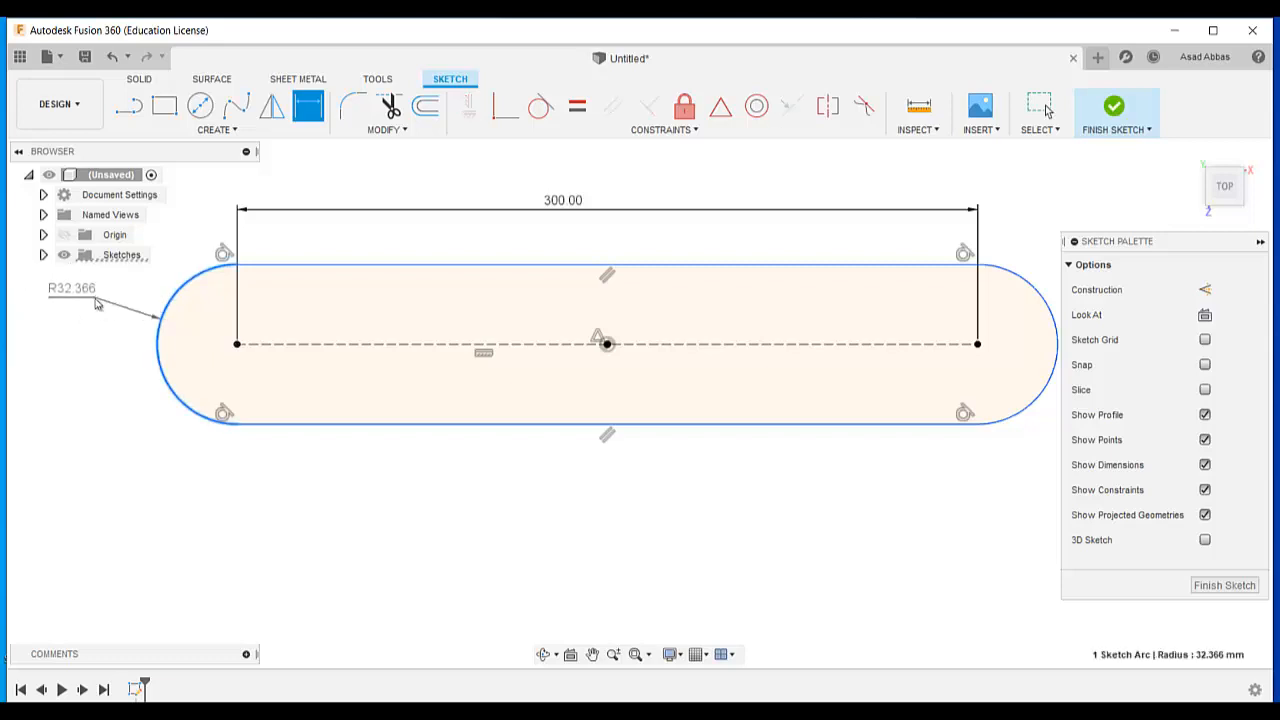
click(98, 305)
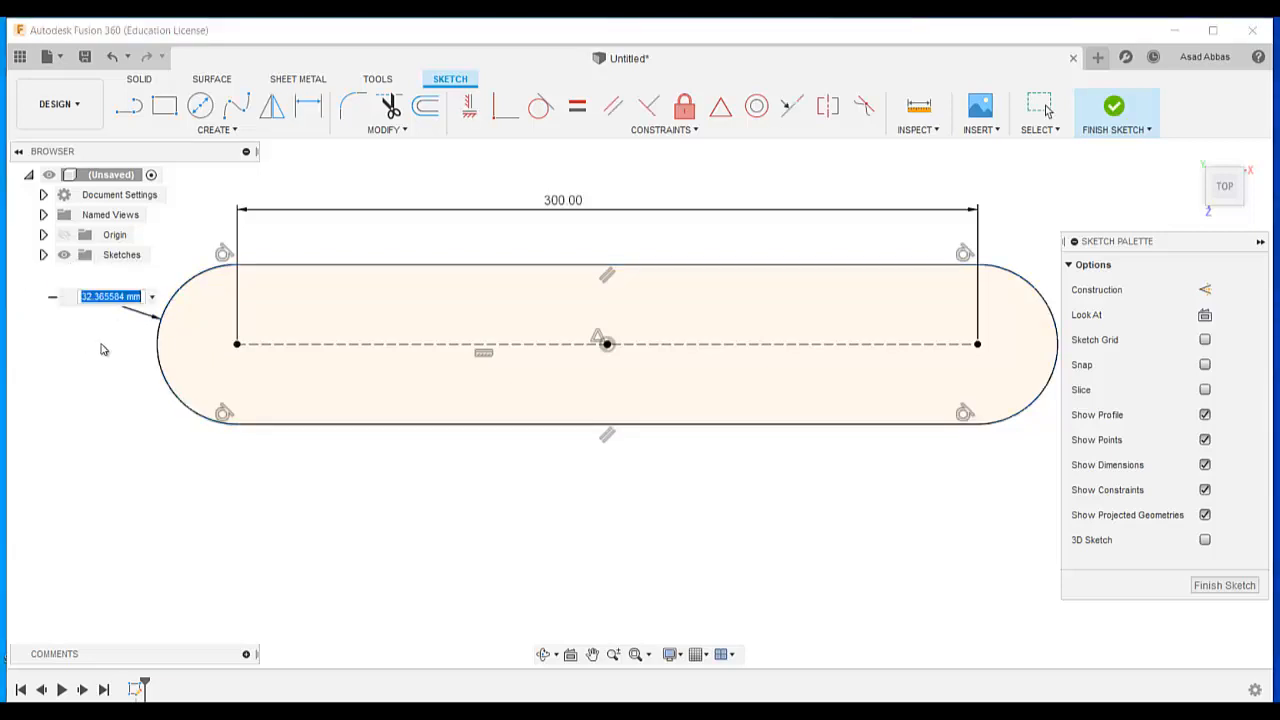
key(Return)
key(Escape)
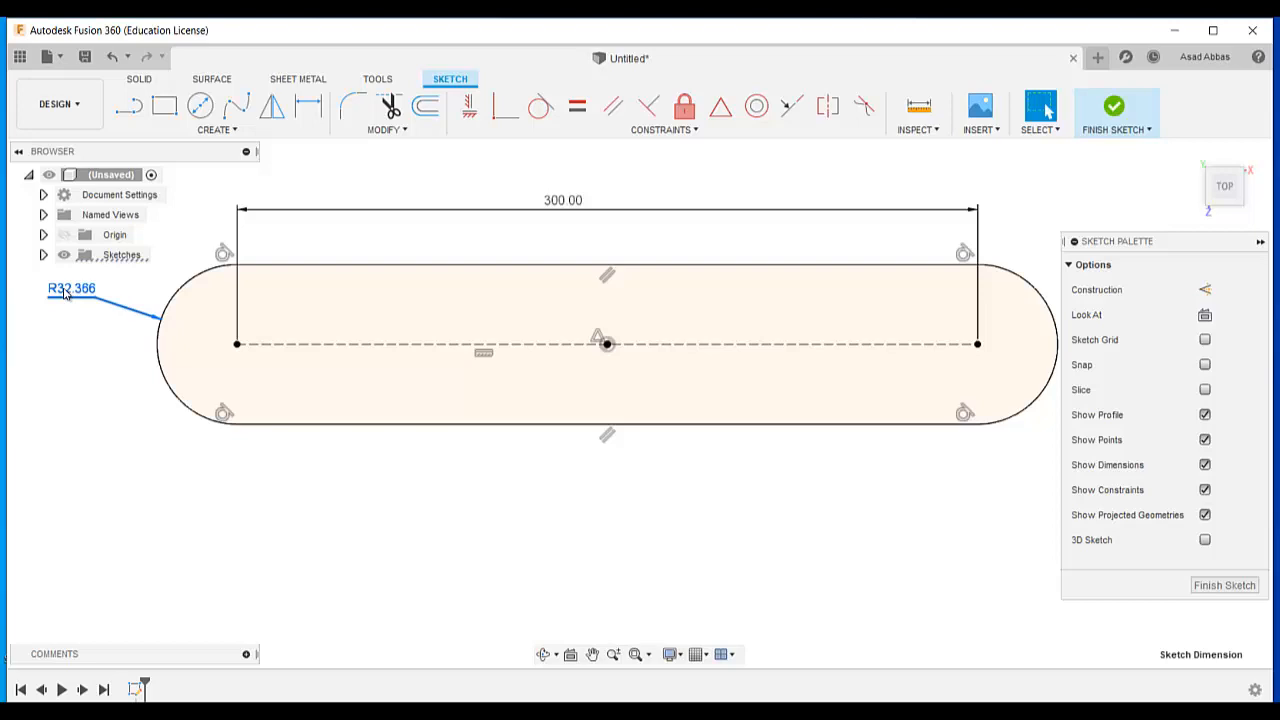
right_click(64, 290)
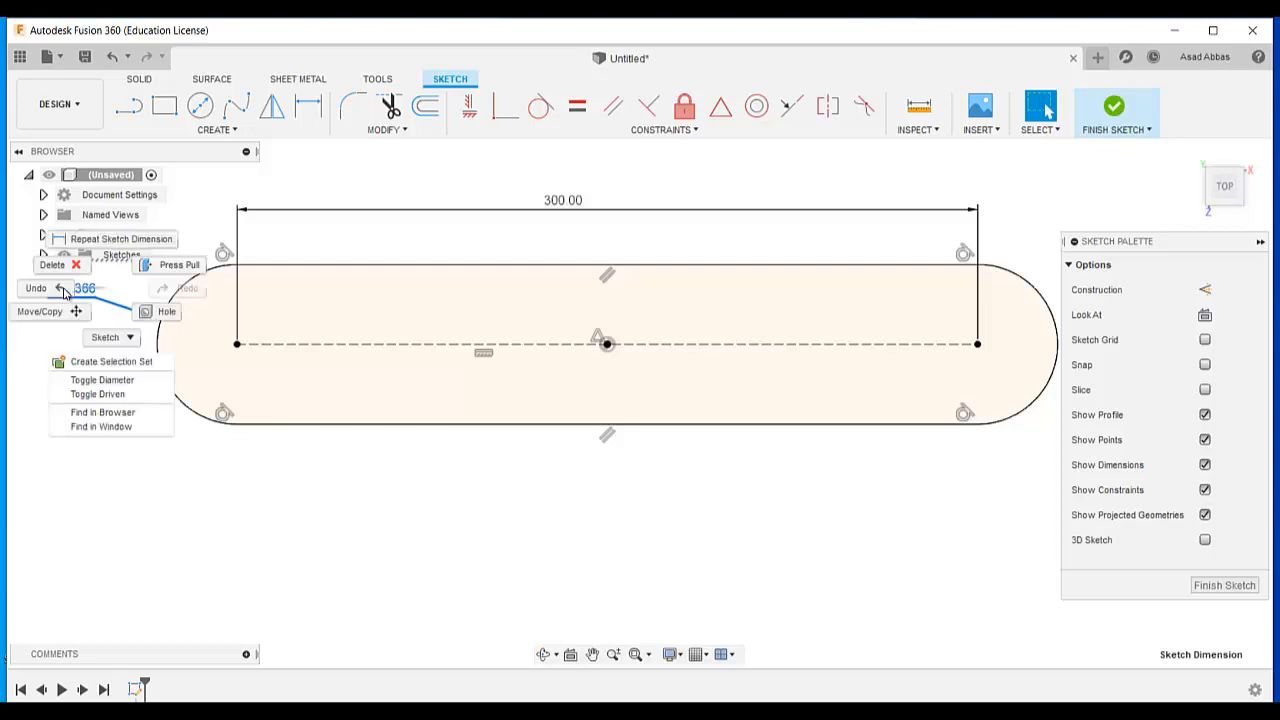
click(101, 381)
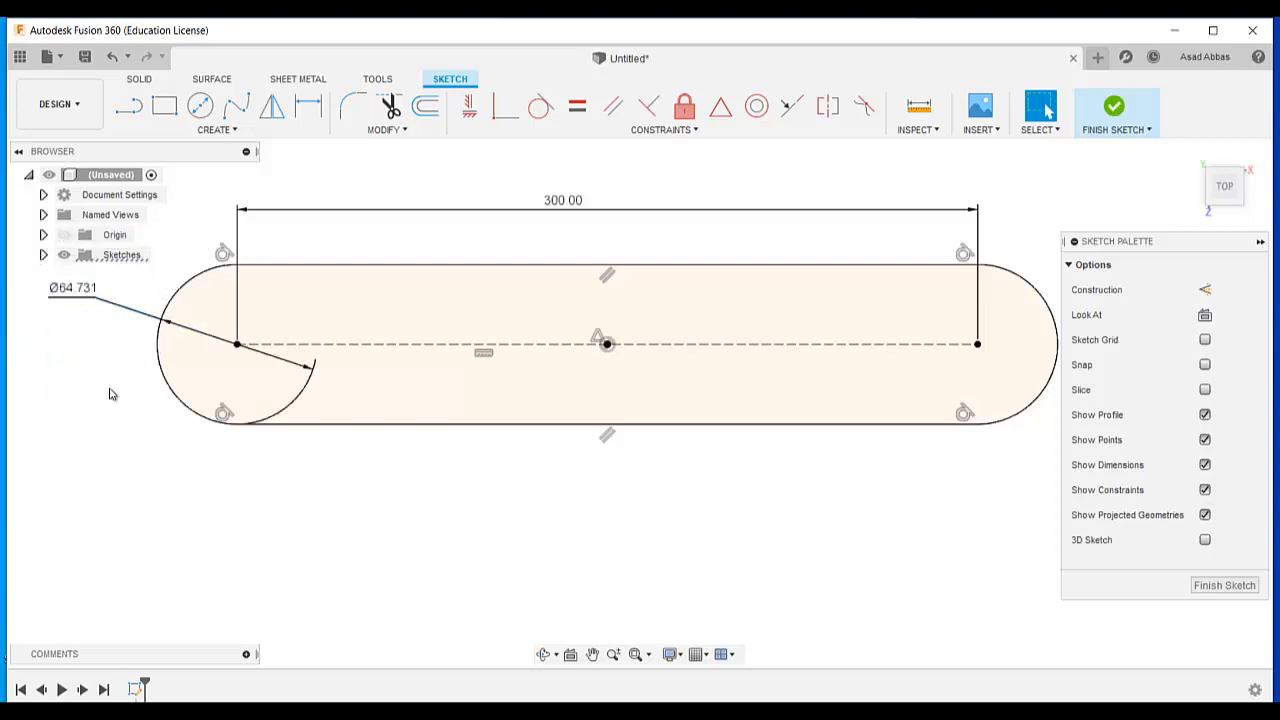
double_click(66, 290)
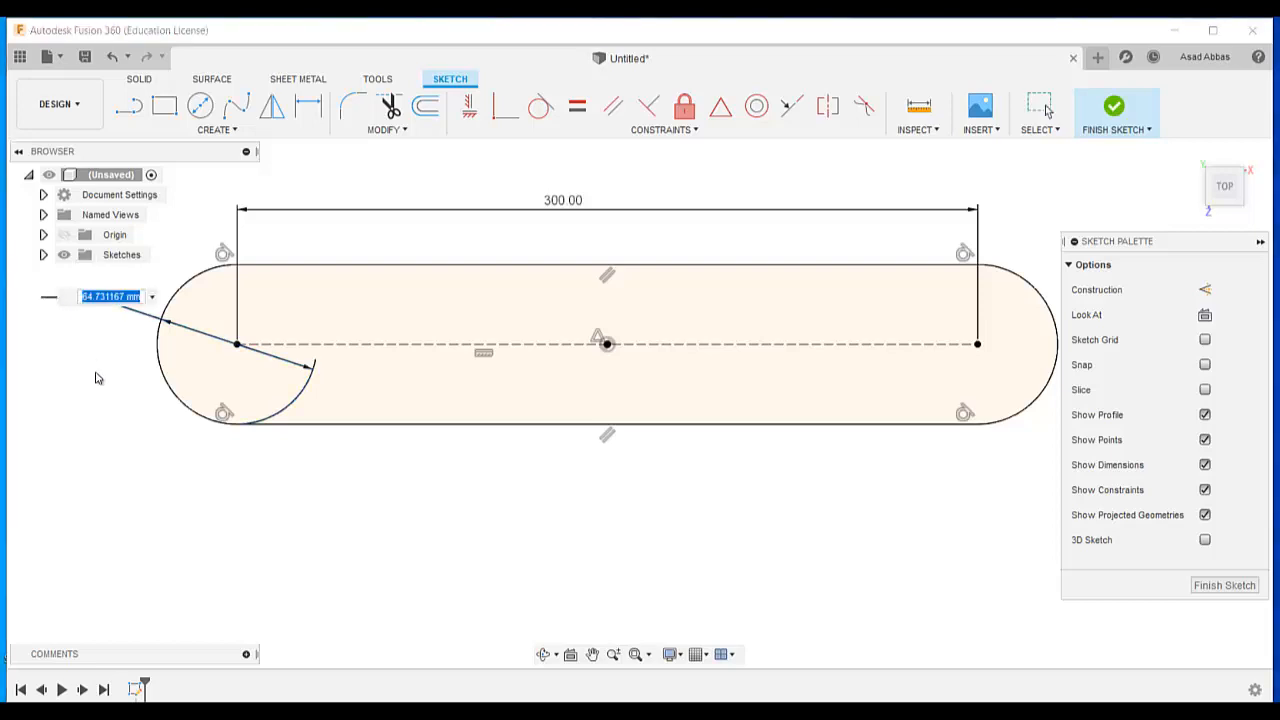
text(10)
key(Return)
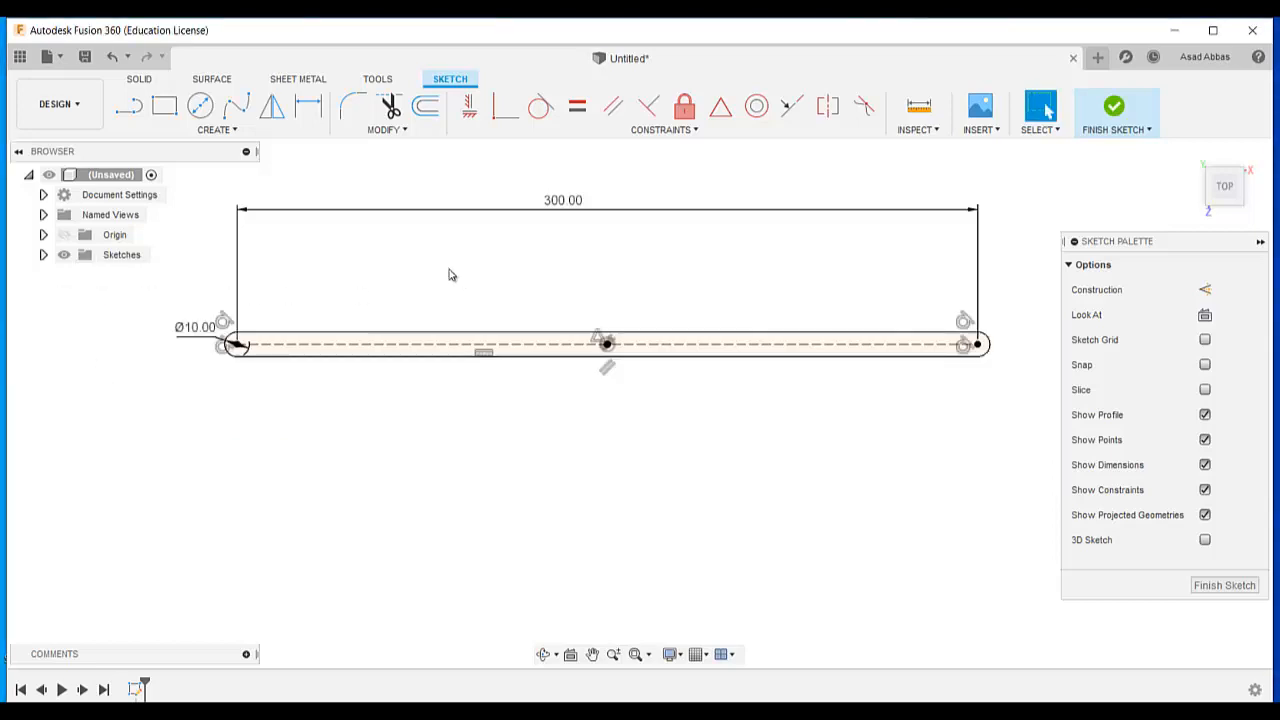
Sketch a circle on each slot arc centre, about 32 mm in diameter at the left end and about 50 mm at the right.
scroll(434, 277, up, 3)
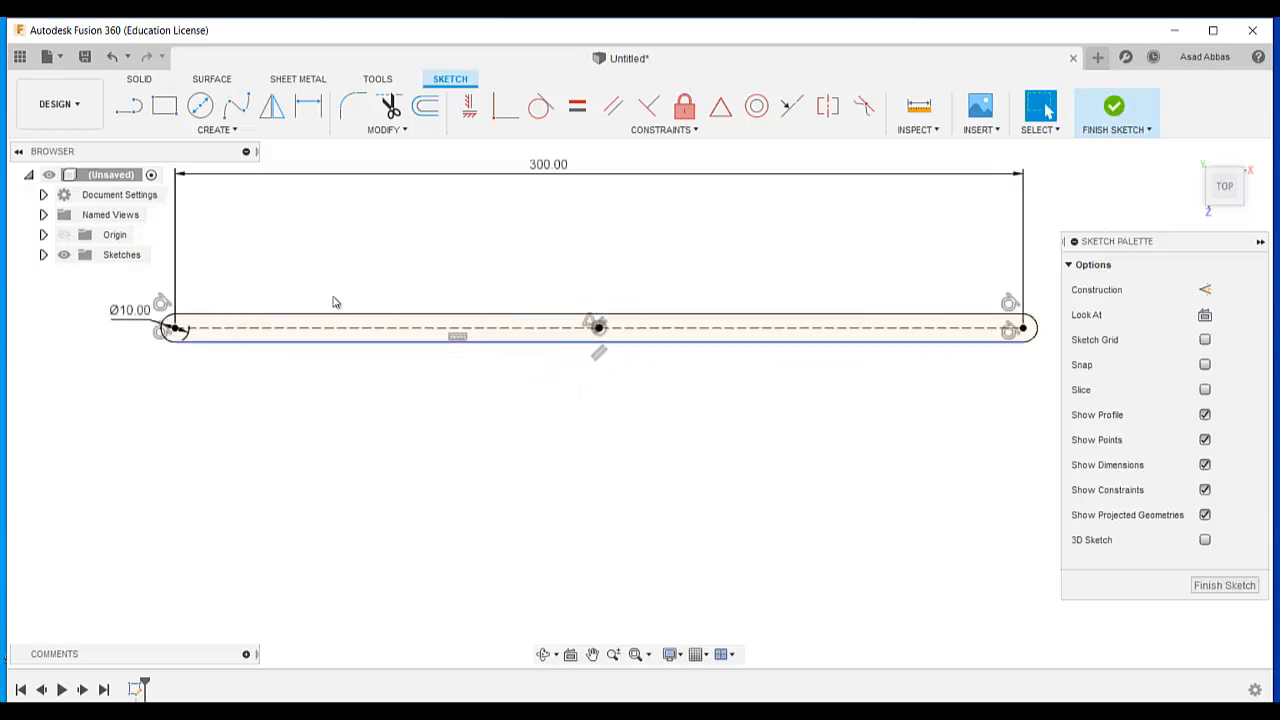
scroll(314, 287, up, 1)
click(204, 110)
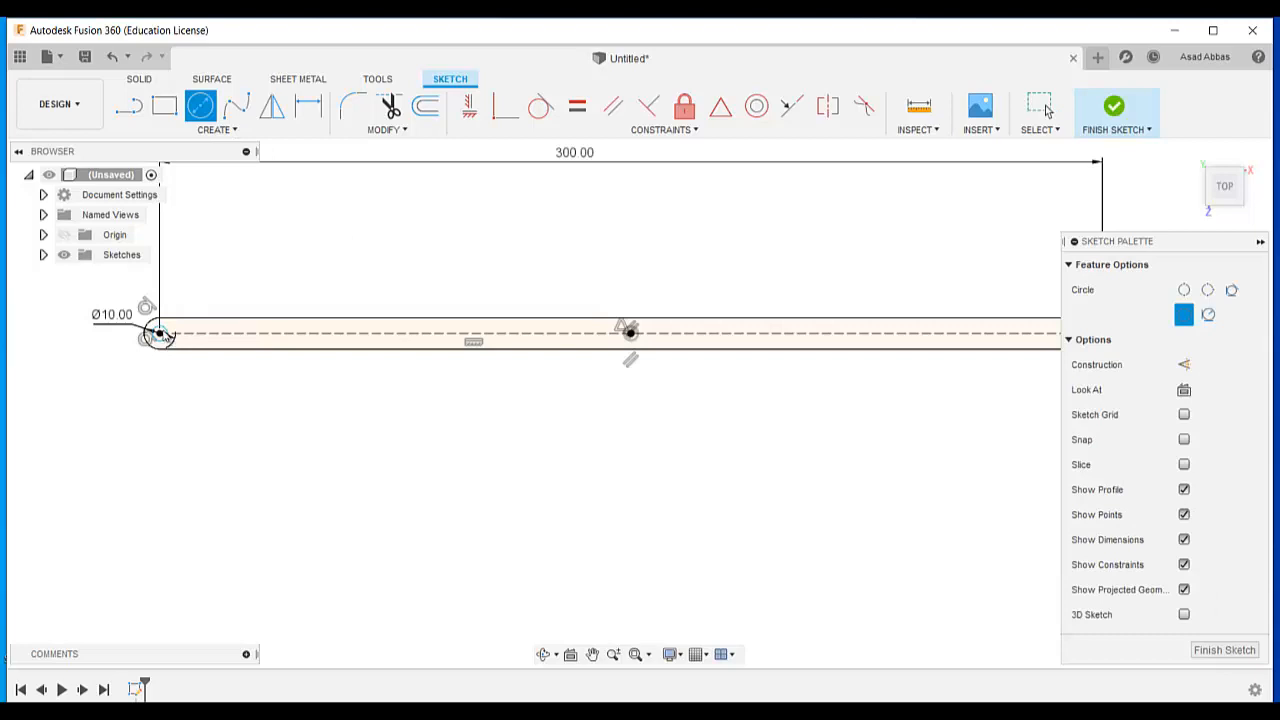
click(160, 334)
click(193, 297)
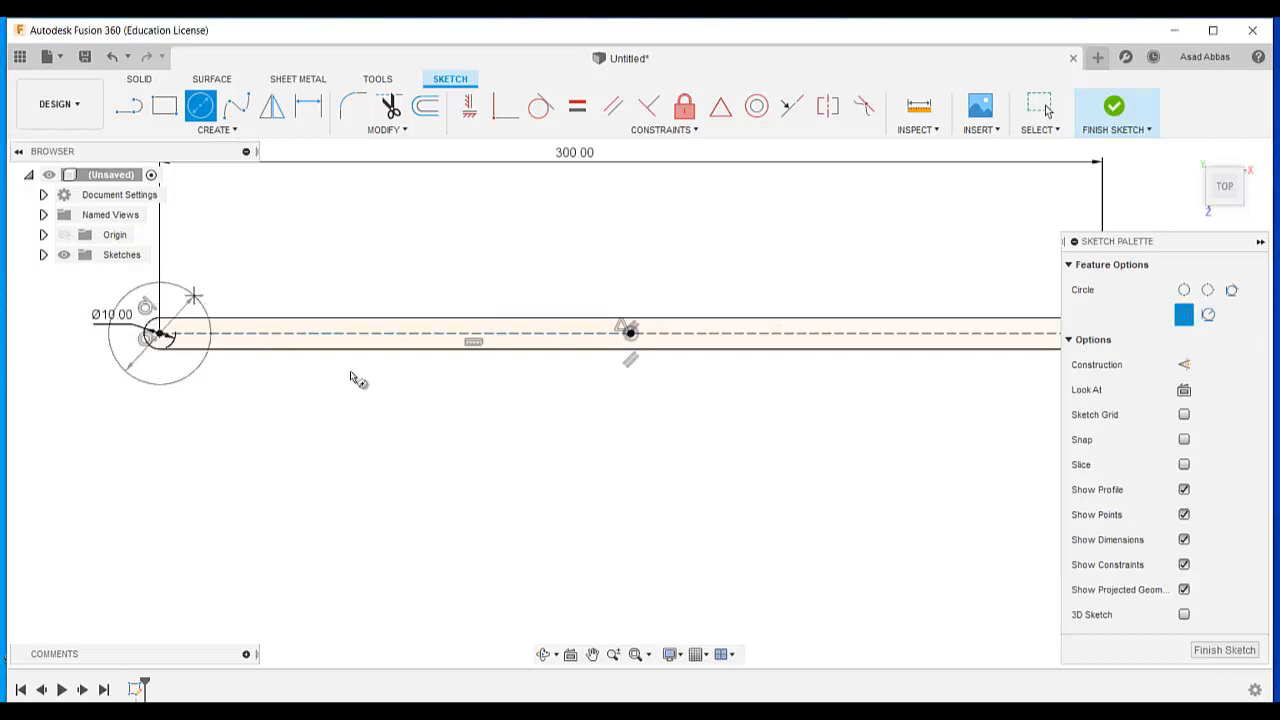
scroll(457, 437, down, 1)
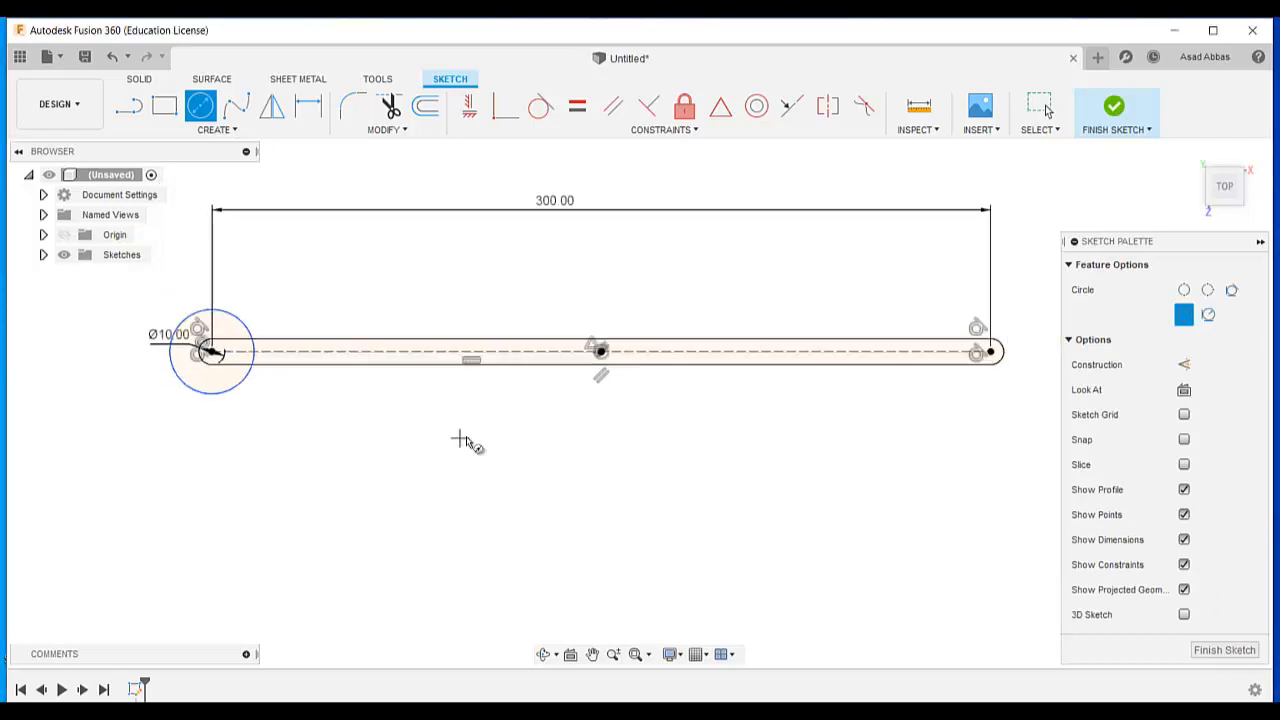
click(990, 352)
click(1037, 306)
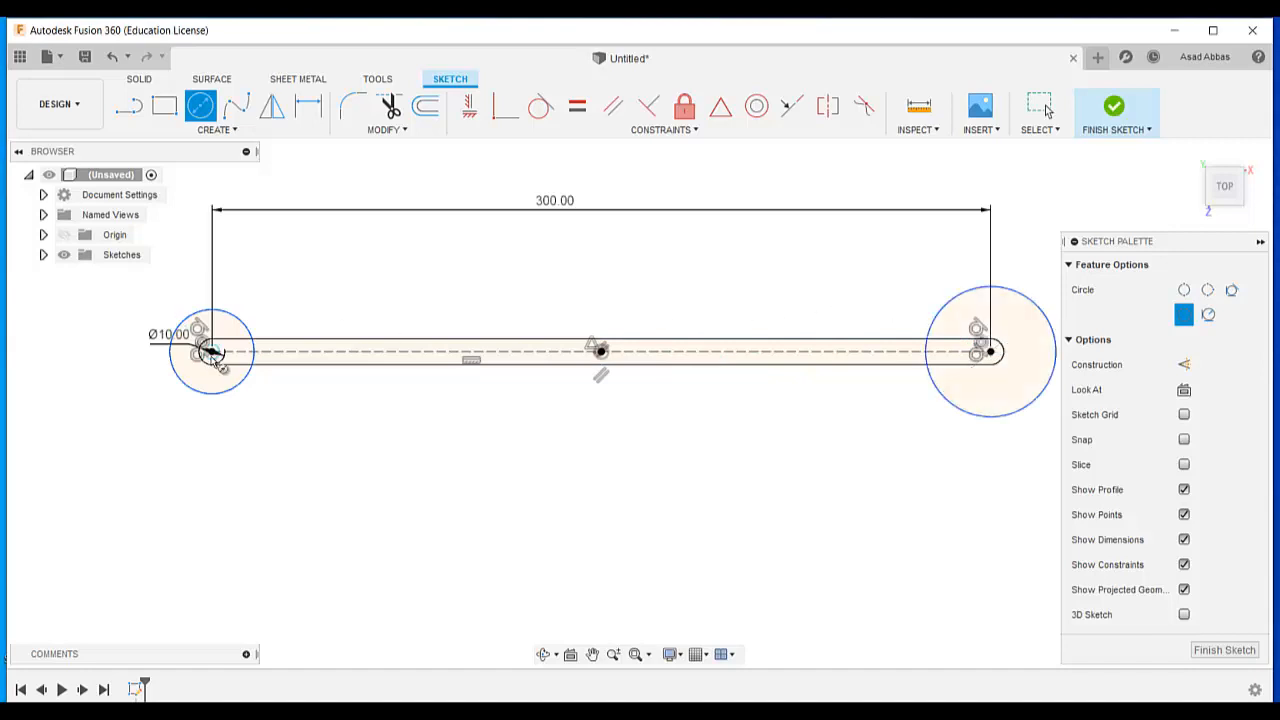
Dimension the circle at the slot's left end with a diameter of 7.5 mm.
click(240, 134)
click(208, 461)
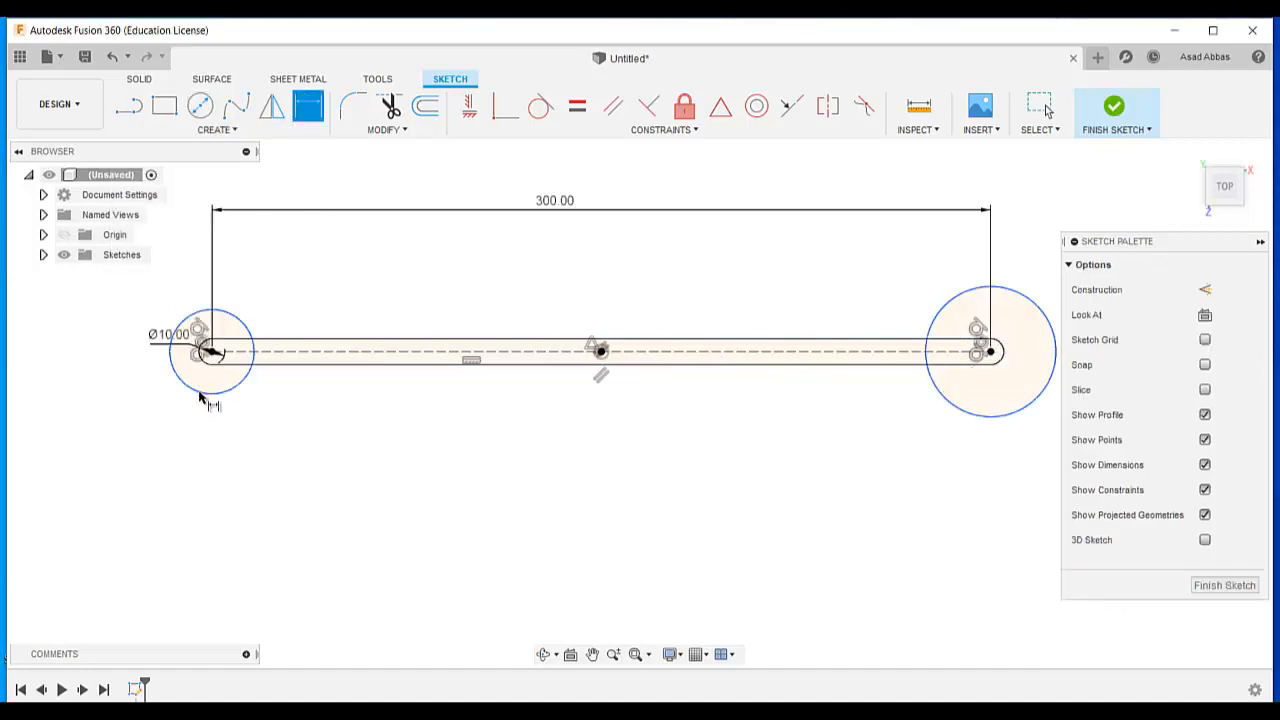
click(245, 392)
click(272, 418)
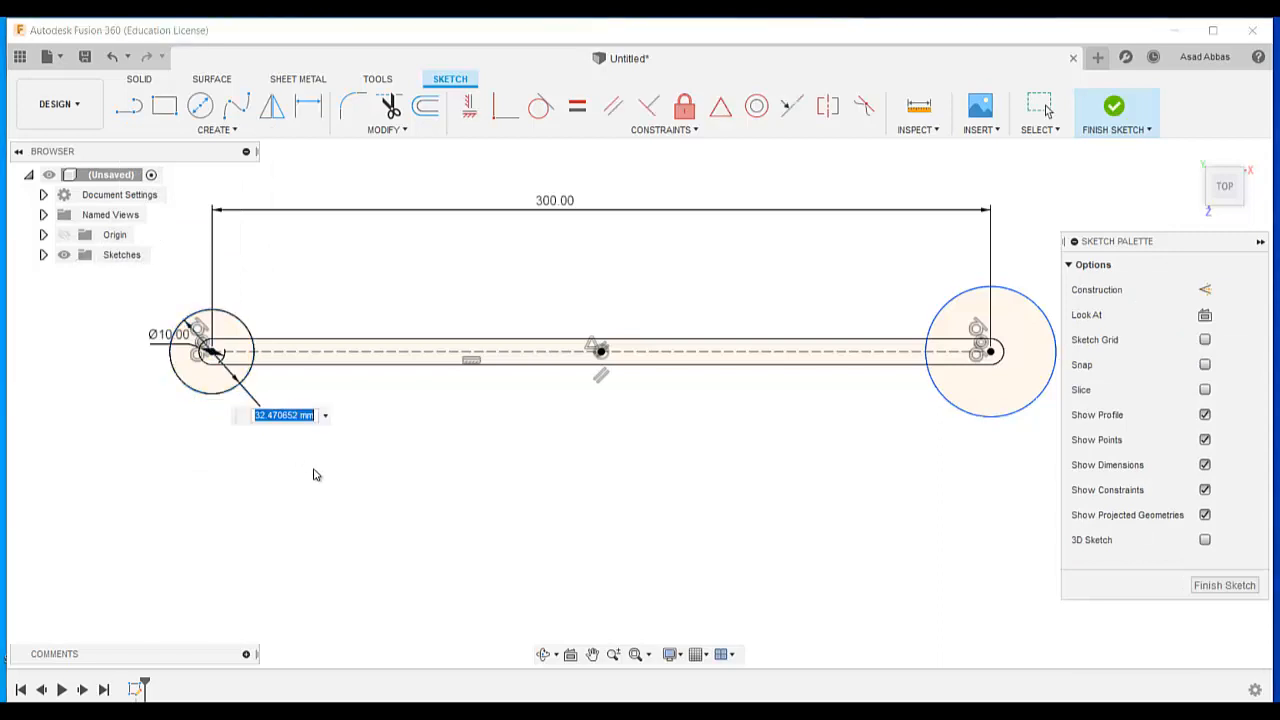
text(7)
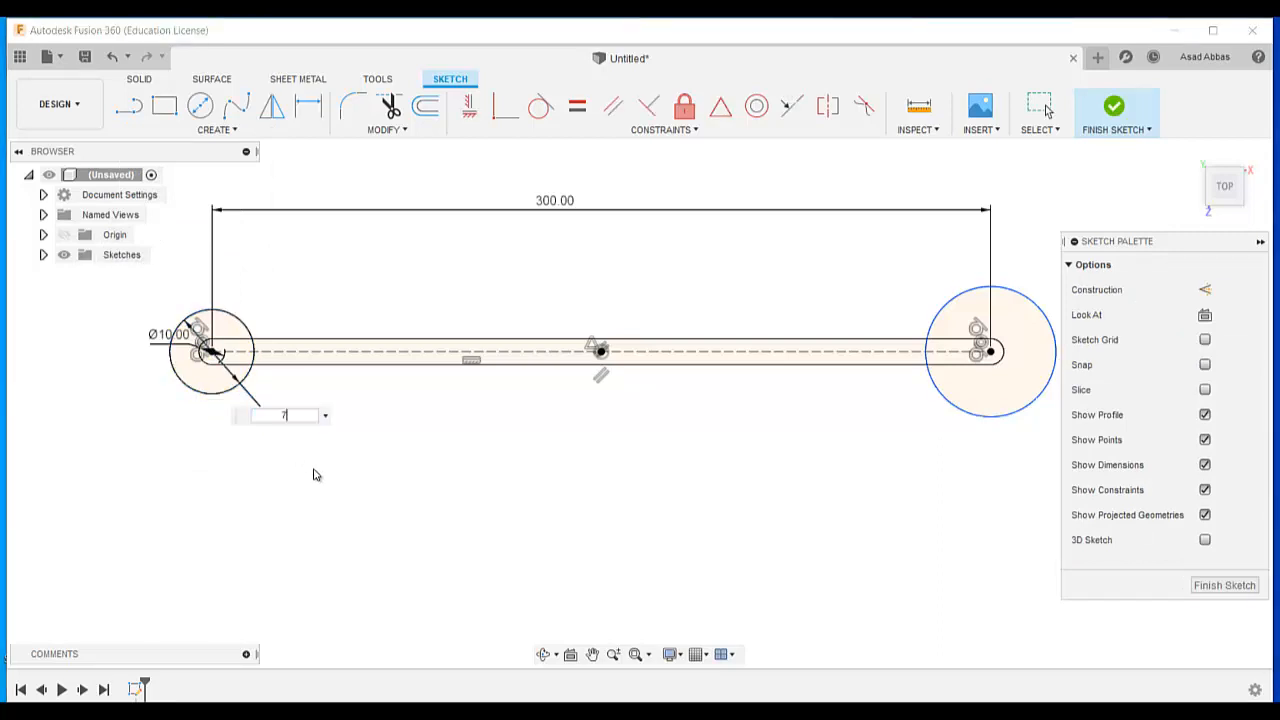
text(.5)
key(Return)
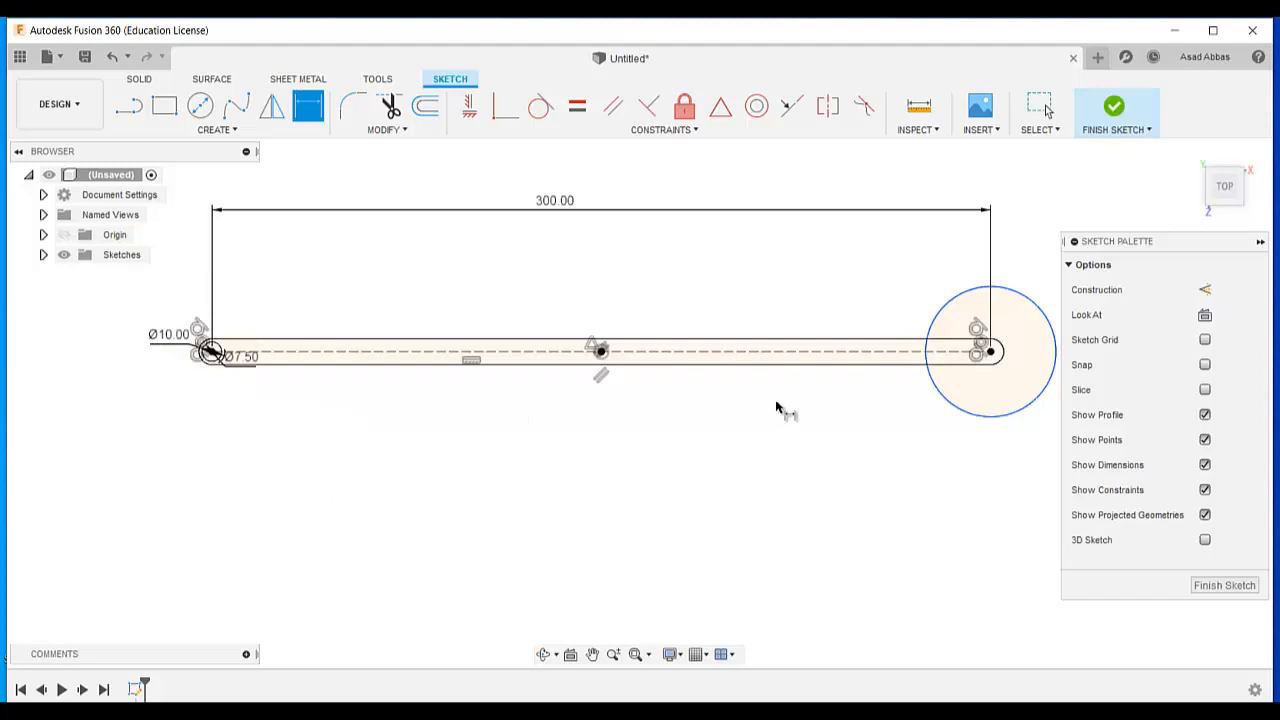
Dimension the circle at the slot's right end with a diameter of 7.5 mm and finish the sketch.
click(942, 396)
click(860, 418)
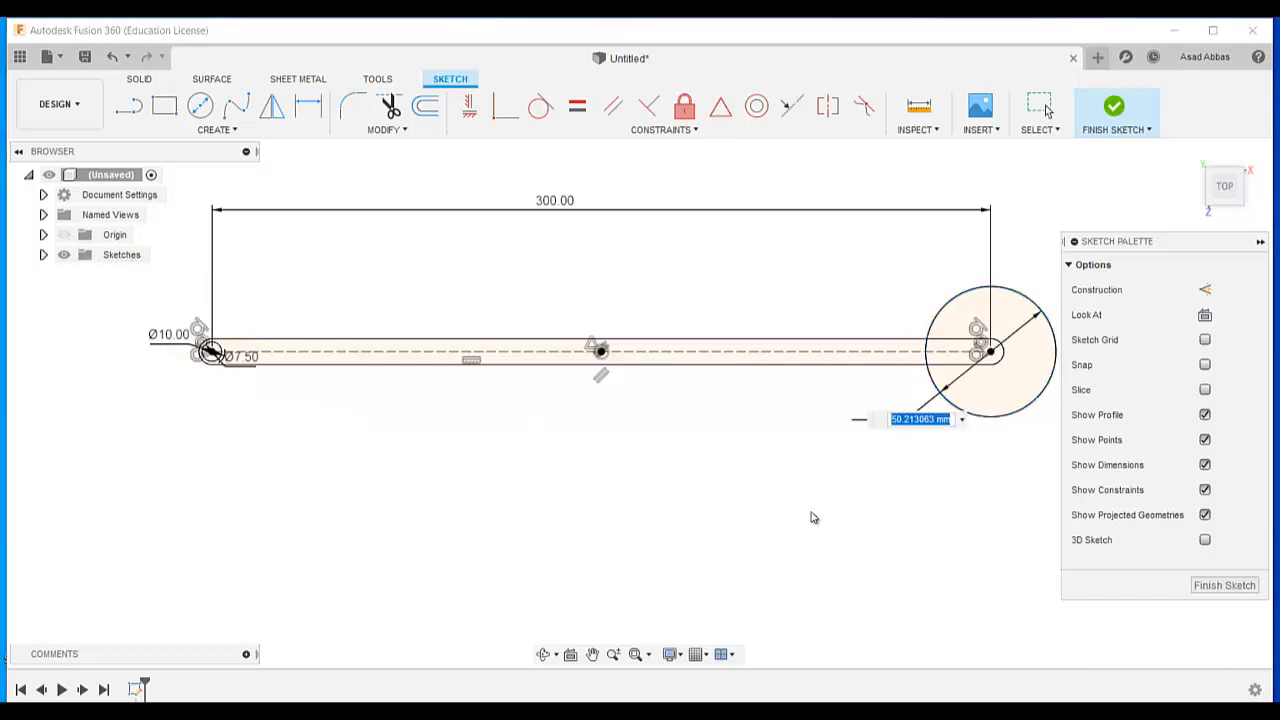
text(7.5)
key(Return)
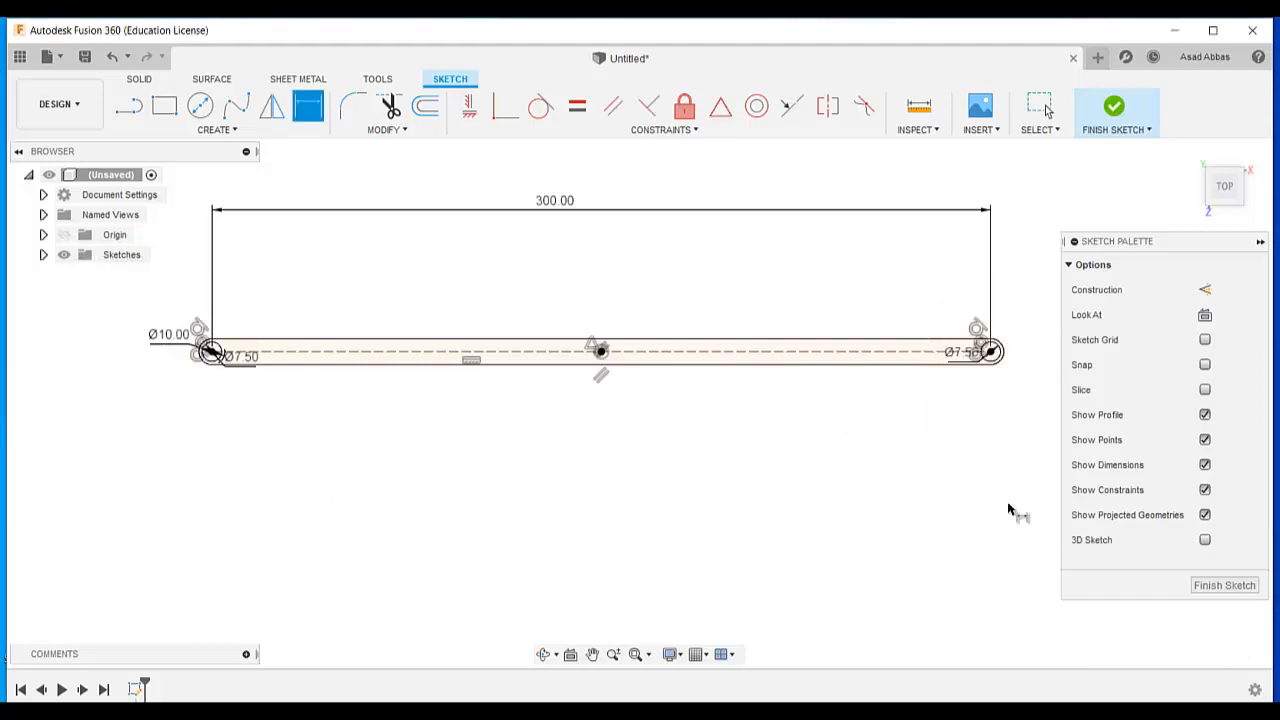
click(1224, 586)
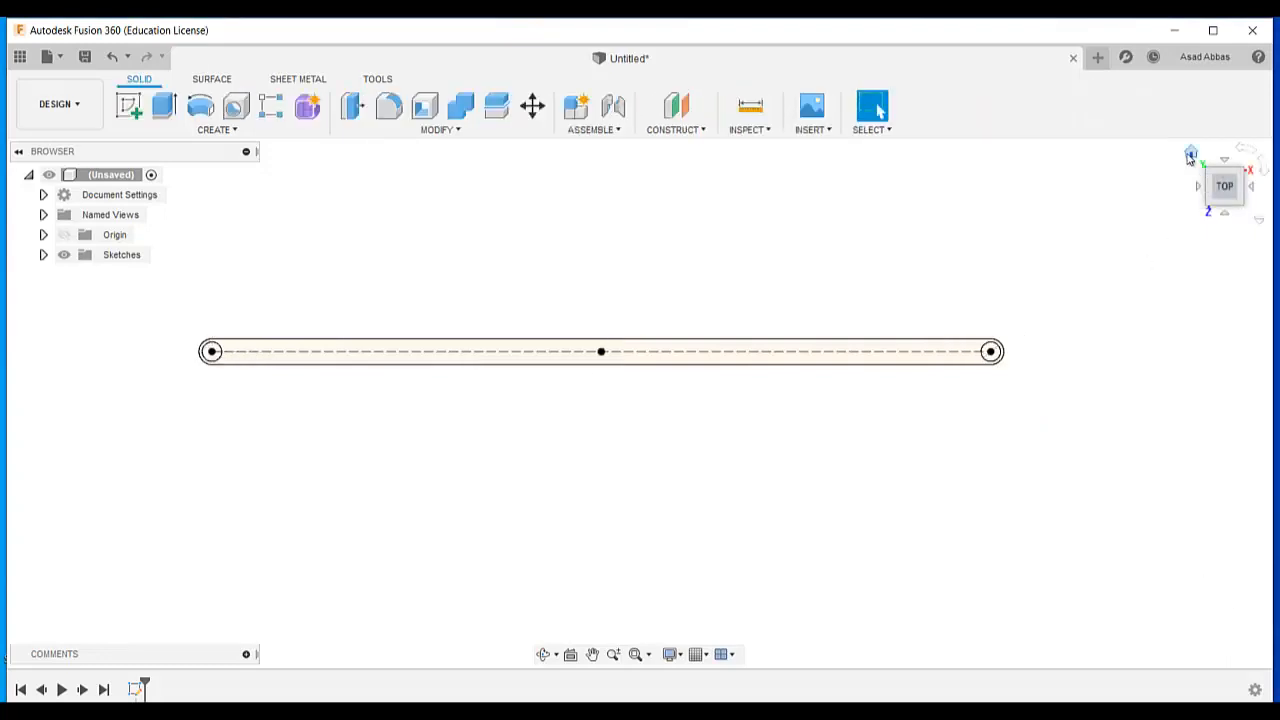
Extrude the slot profile around the two holes 5 mm as a new body.
click(1191, 155)
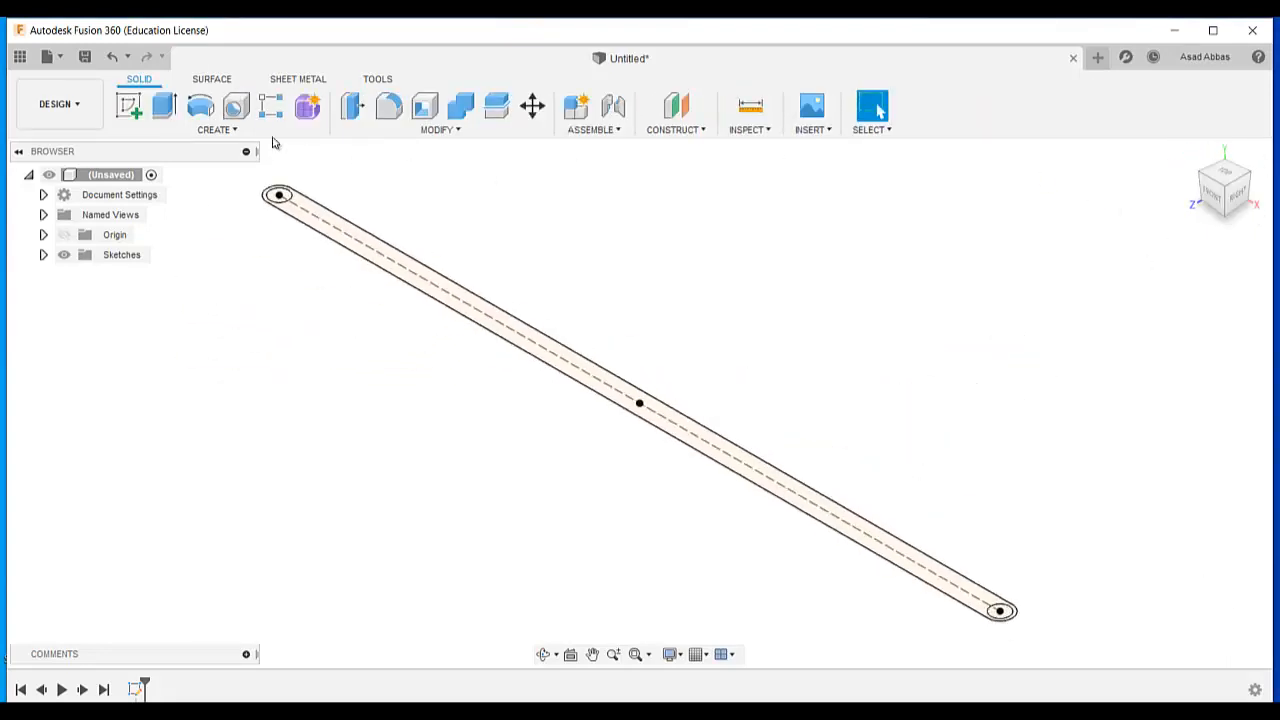
click(160, 110)
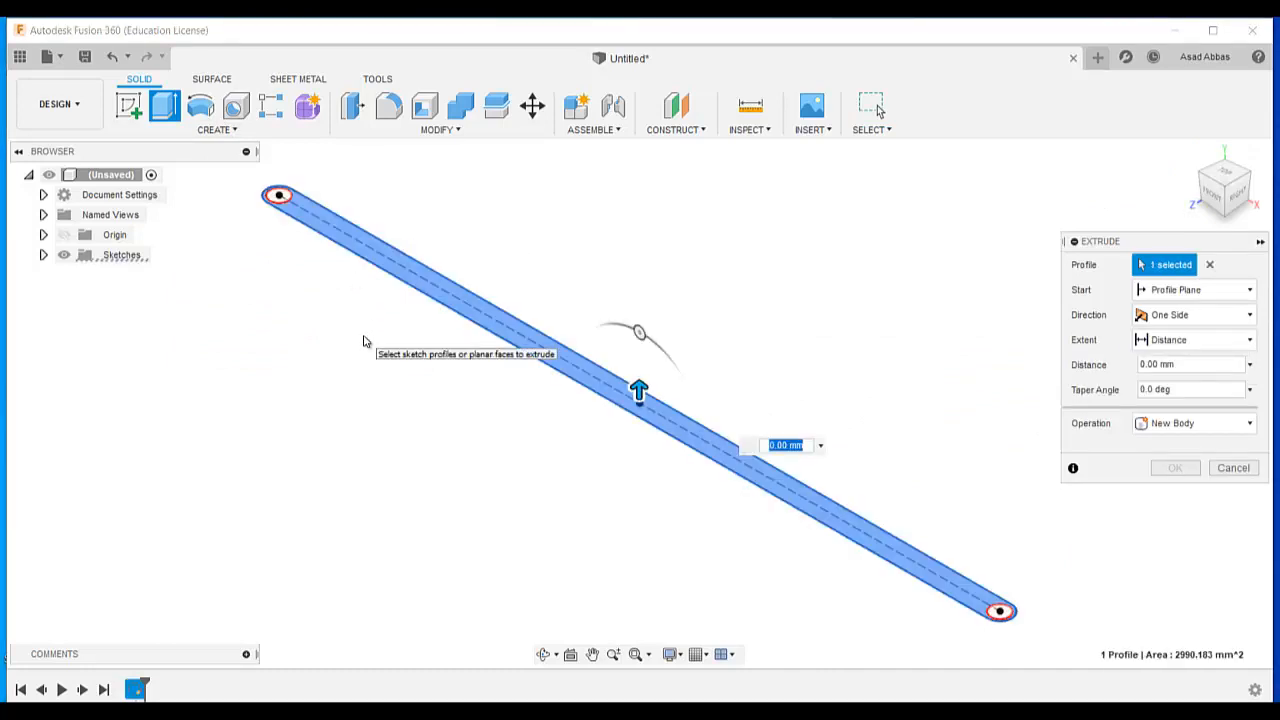
text(5)
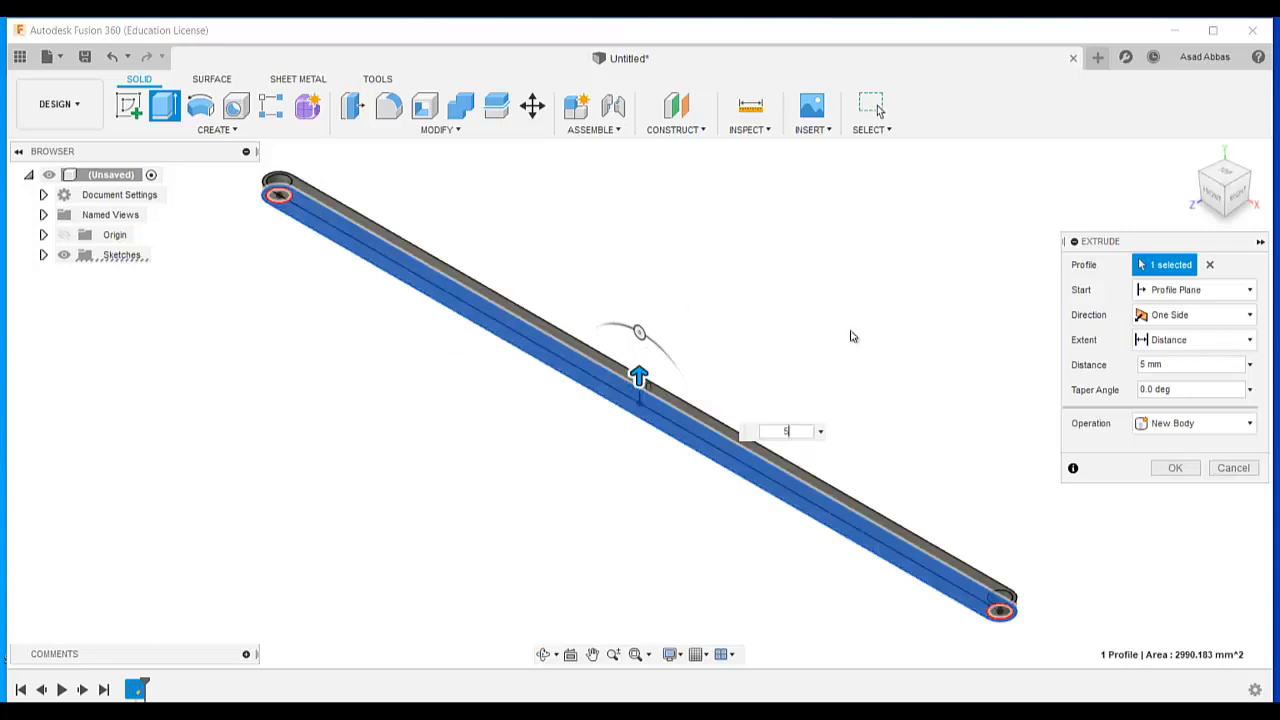
click(1178, 469)
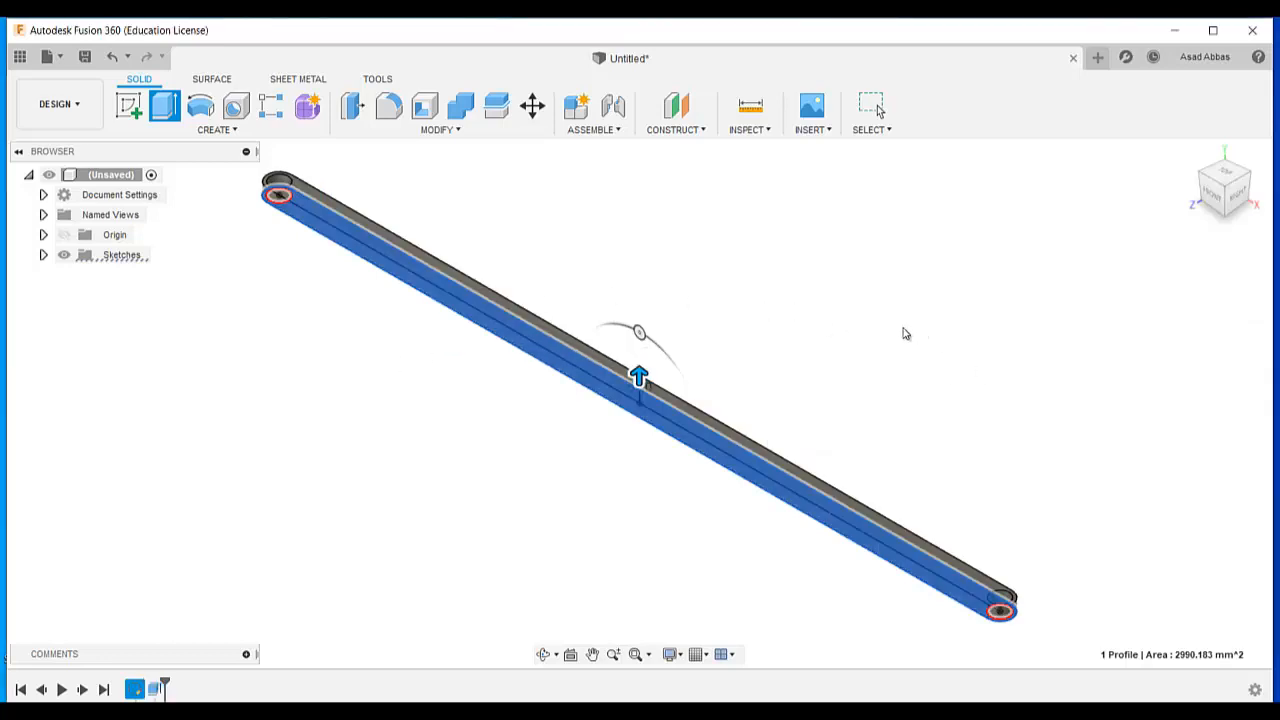
Save the design as Arm1 in the class fusion location and close it.
click(84, 56)
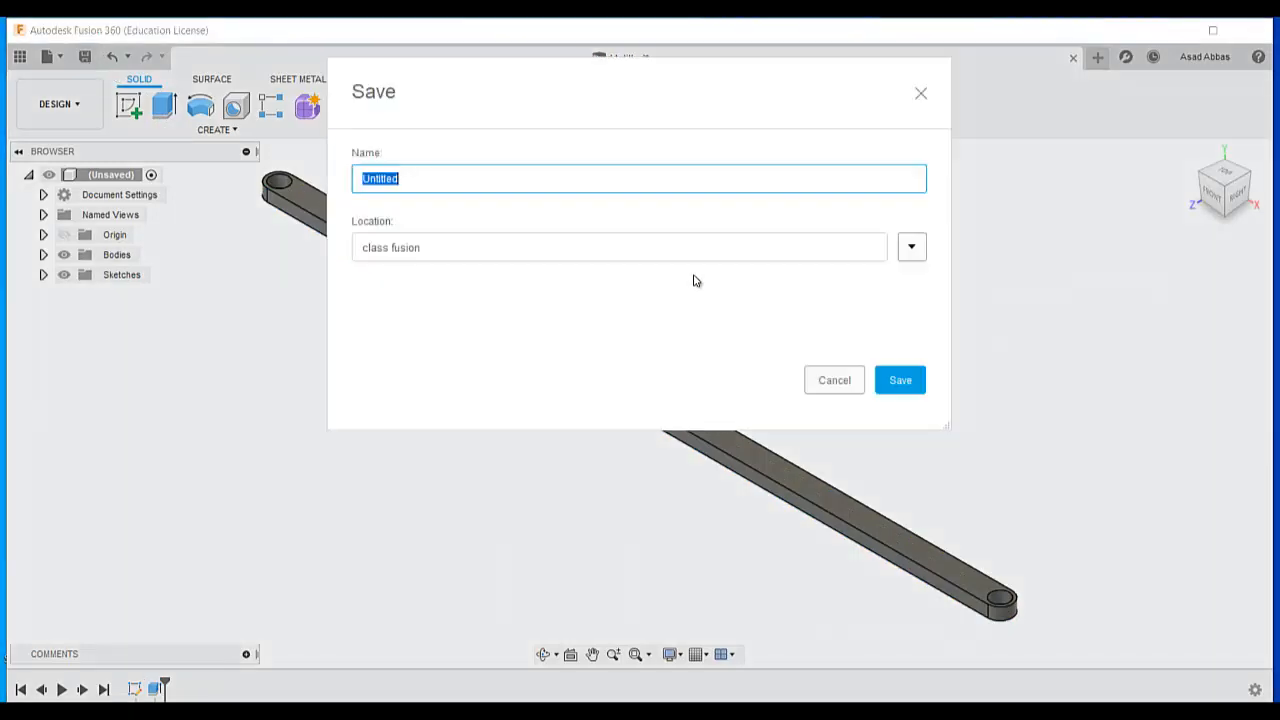
text(Arm1)
click(903, 381)
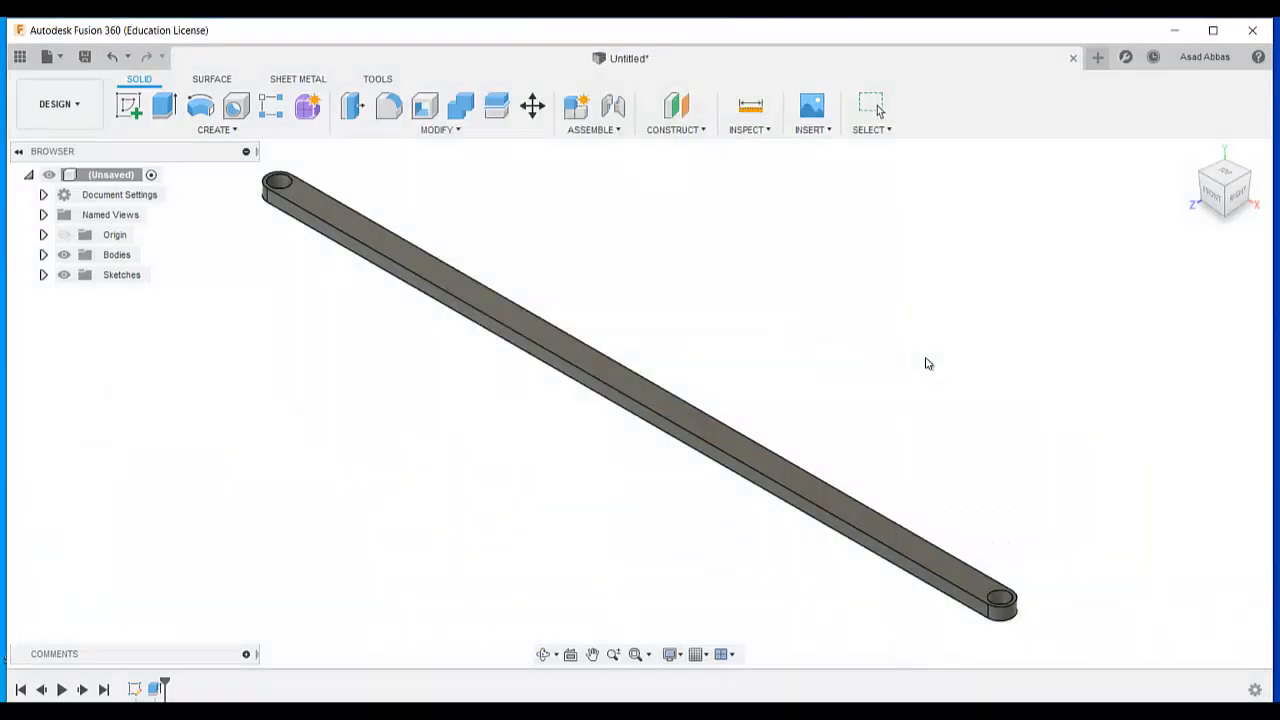
click(1074, 58)
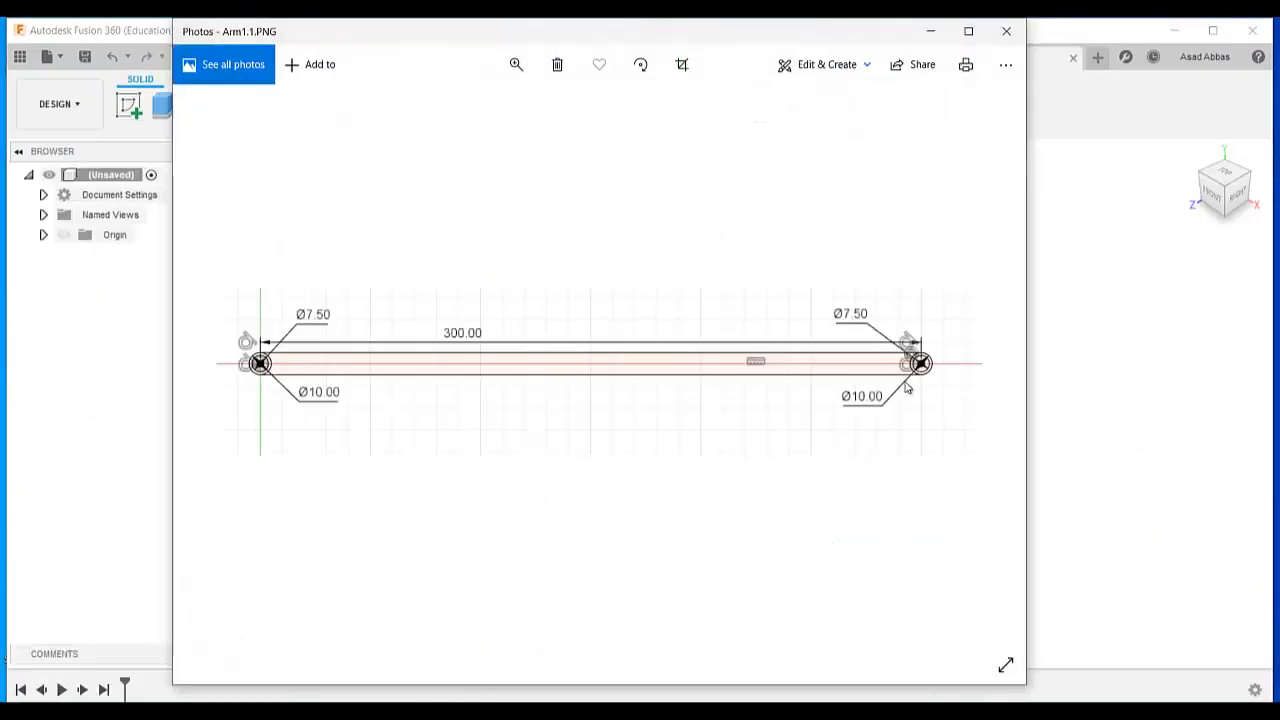
Examine the dimensions in the Arm2.1 reference drawing in Photos and return to Fusion 360.
click(993, 372)
click(993, 374)
click(989, 377)
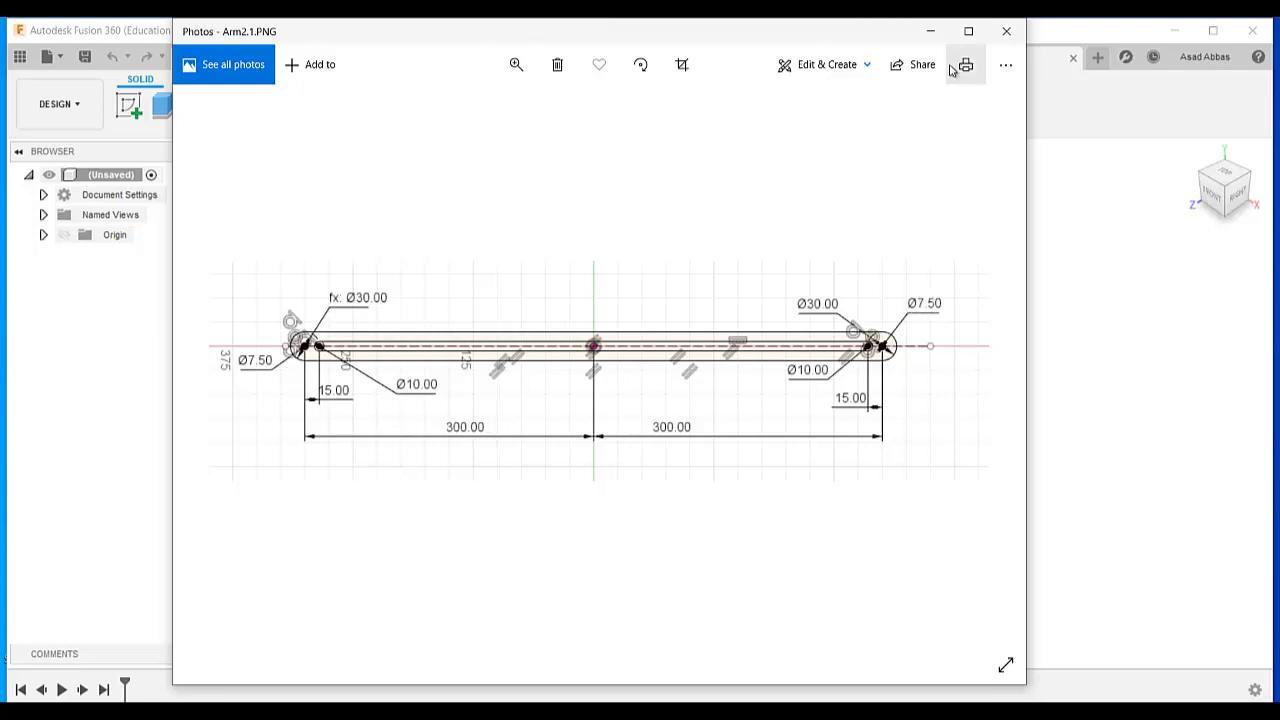
click(930, 31)
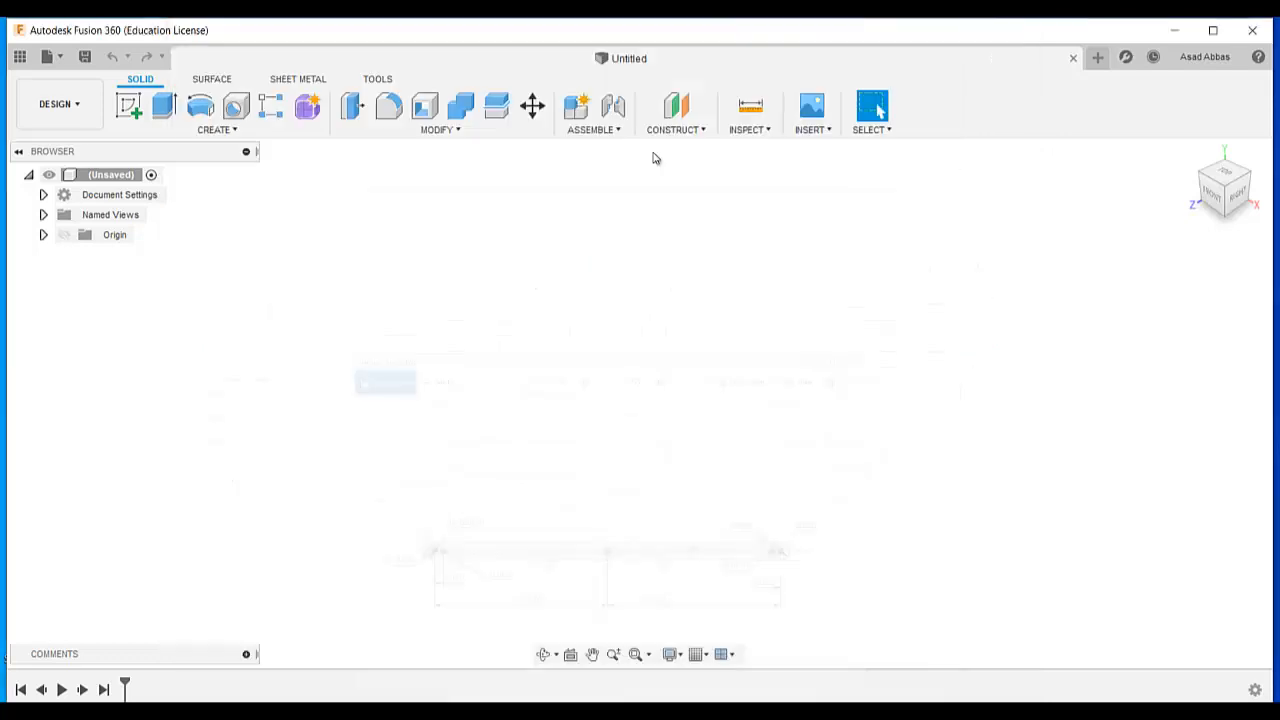
Start a sketch on the horizontal origin plane and draw a horizontal centre point slot from the origin, about 67 mm from centre to arc centre.
click(128, 105)
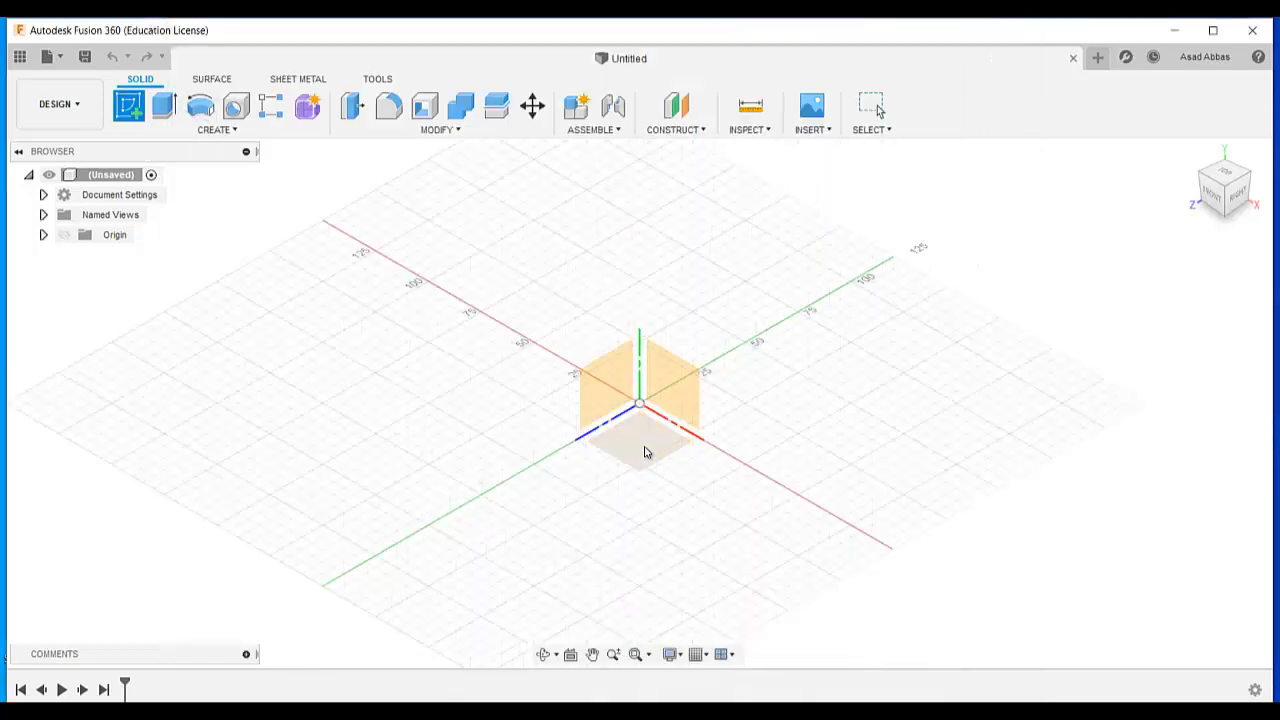
click(643, 450)
click(221, 134)
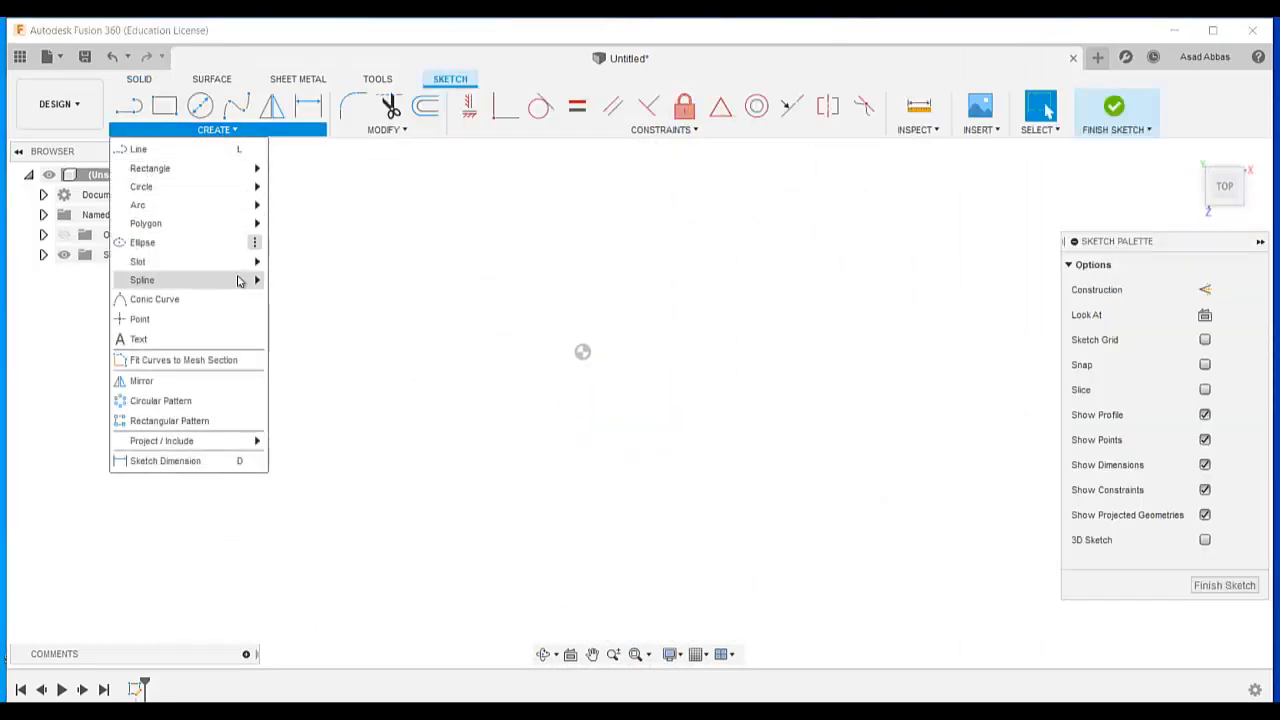
mouse_move(246, 261)
click(313, 305)
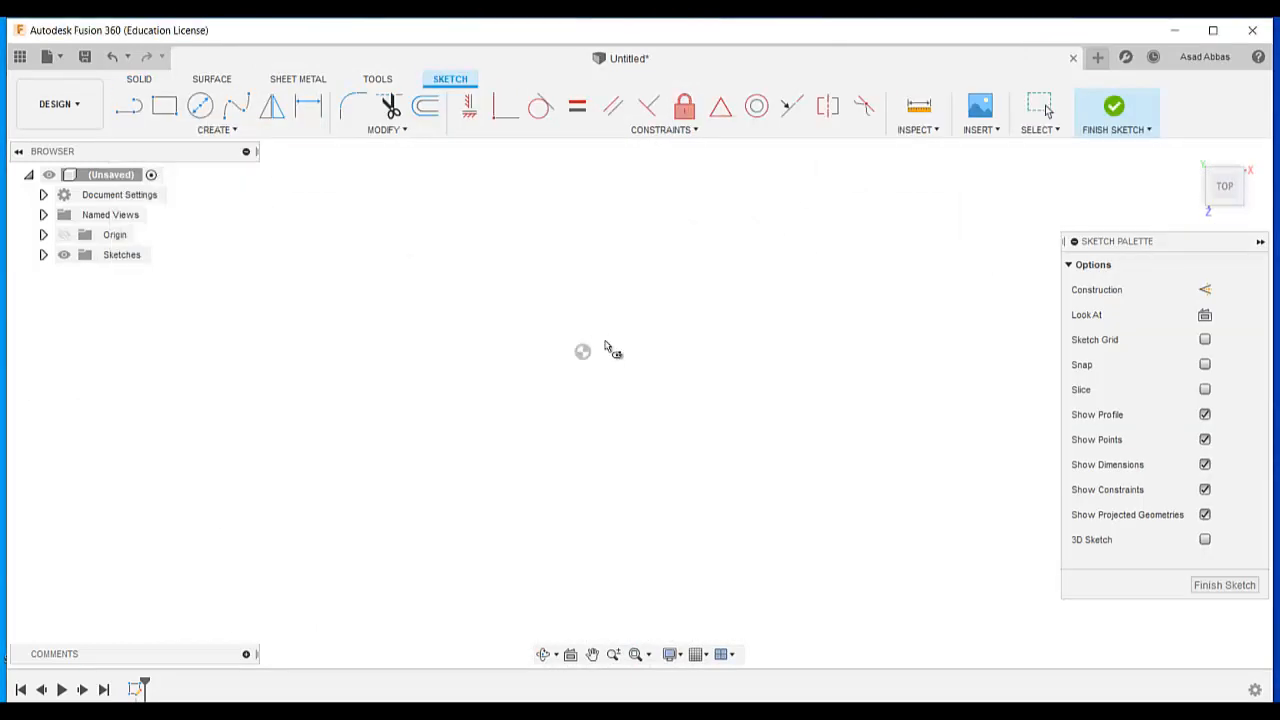
click(584, 352)
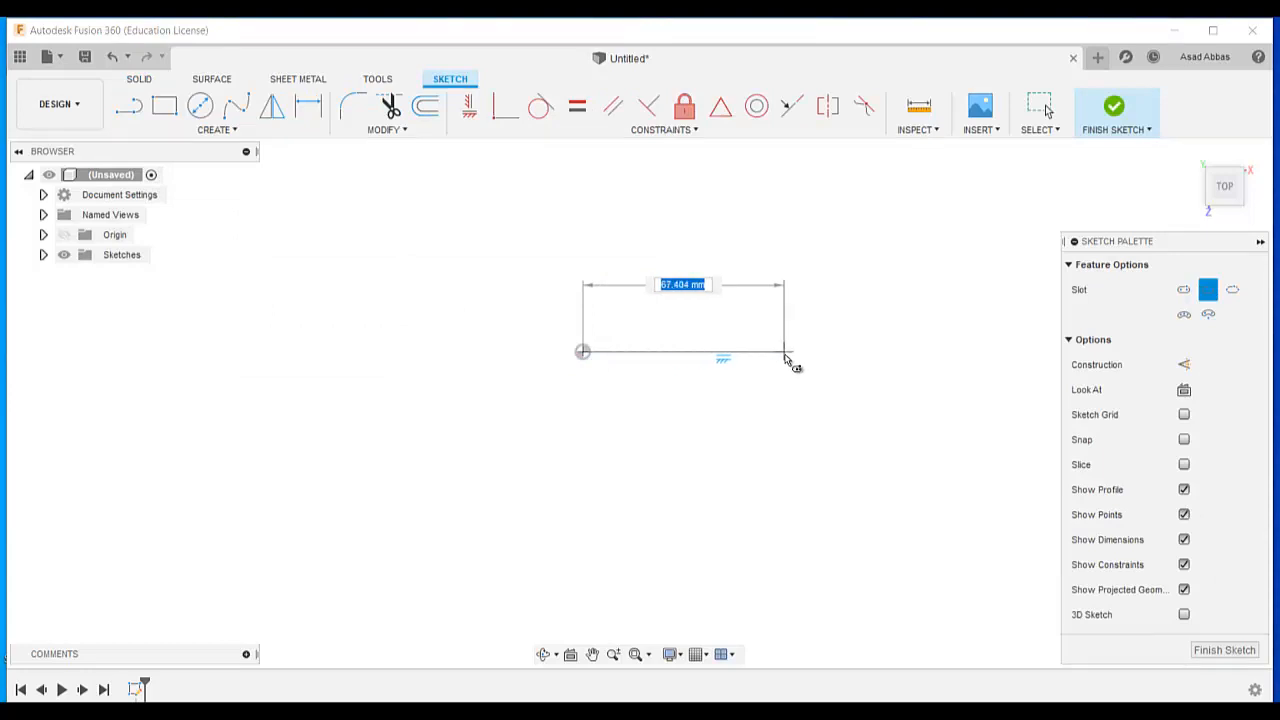
click(786, 352)
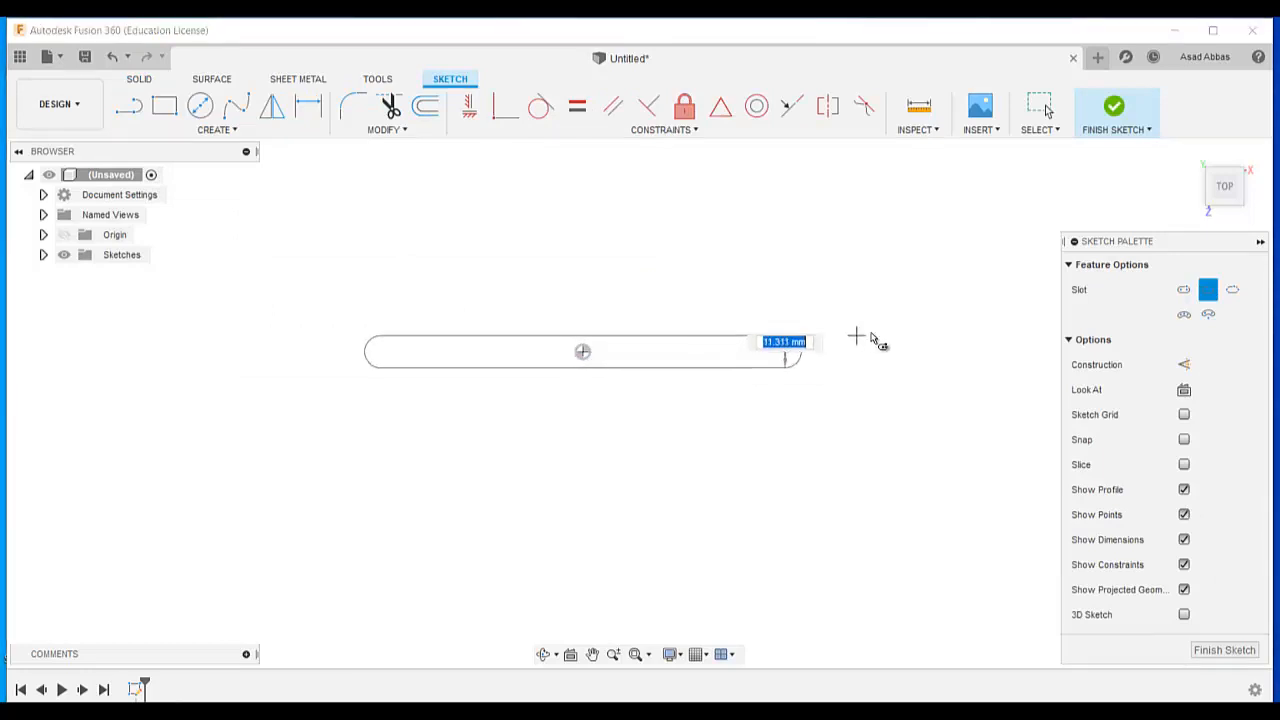
click(726, 440)
Dimension the distance from the origin to the slot's left arc centre as 300 mm.
key(d)
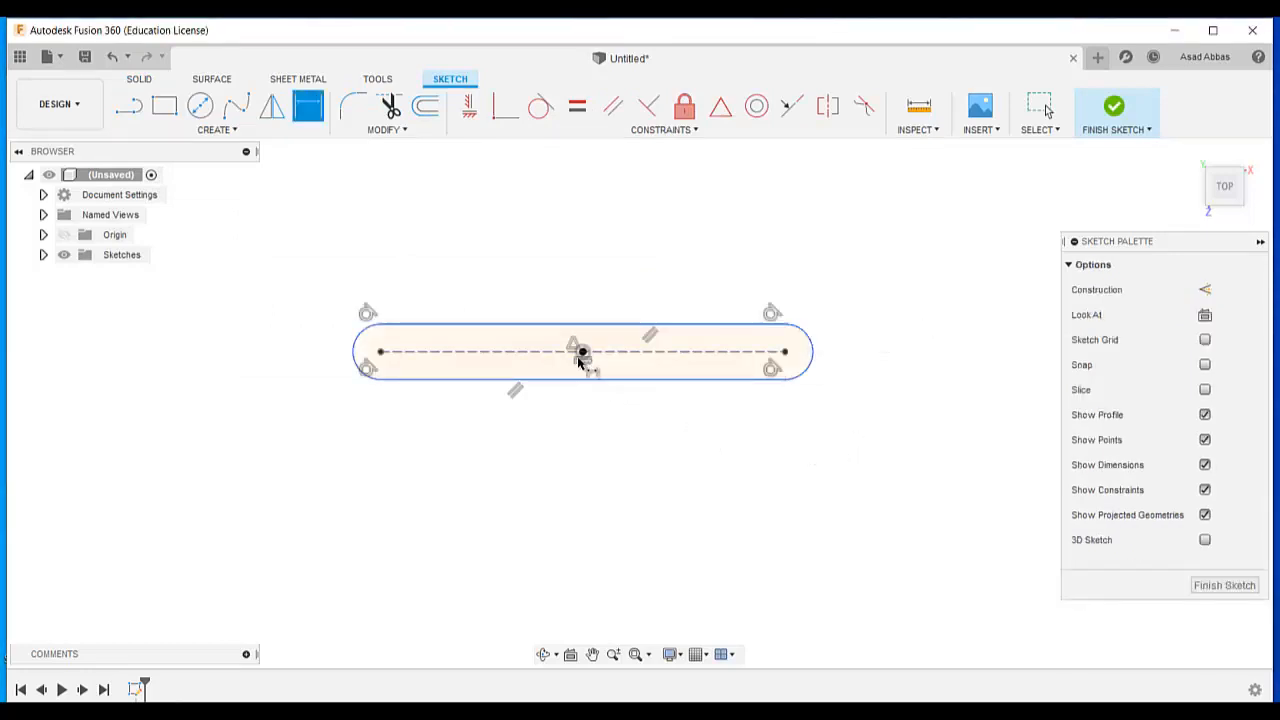
click(583, 353)
click(381, 352)
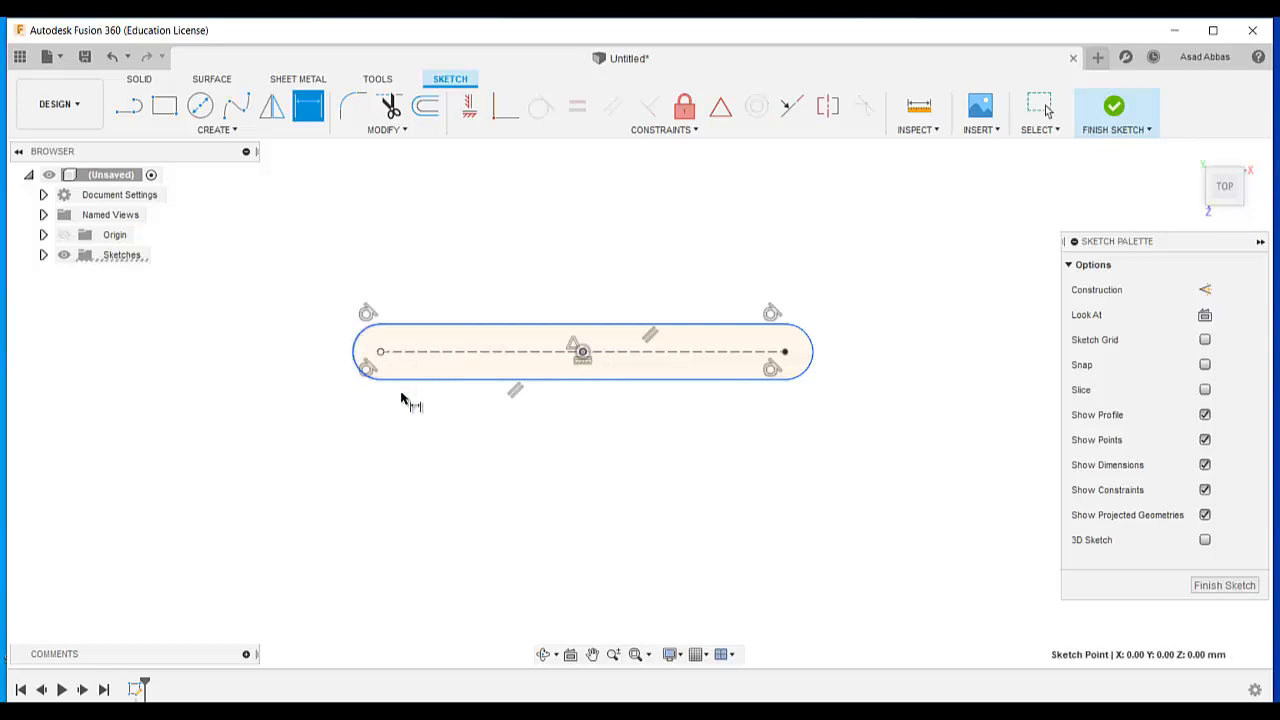
click(471, 500)
text(30)
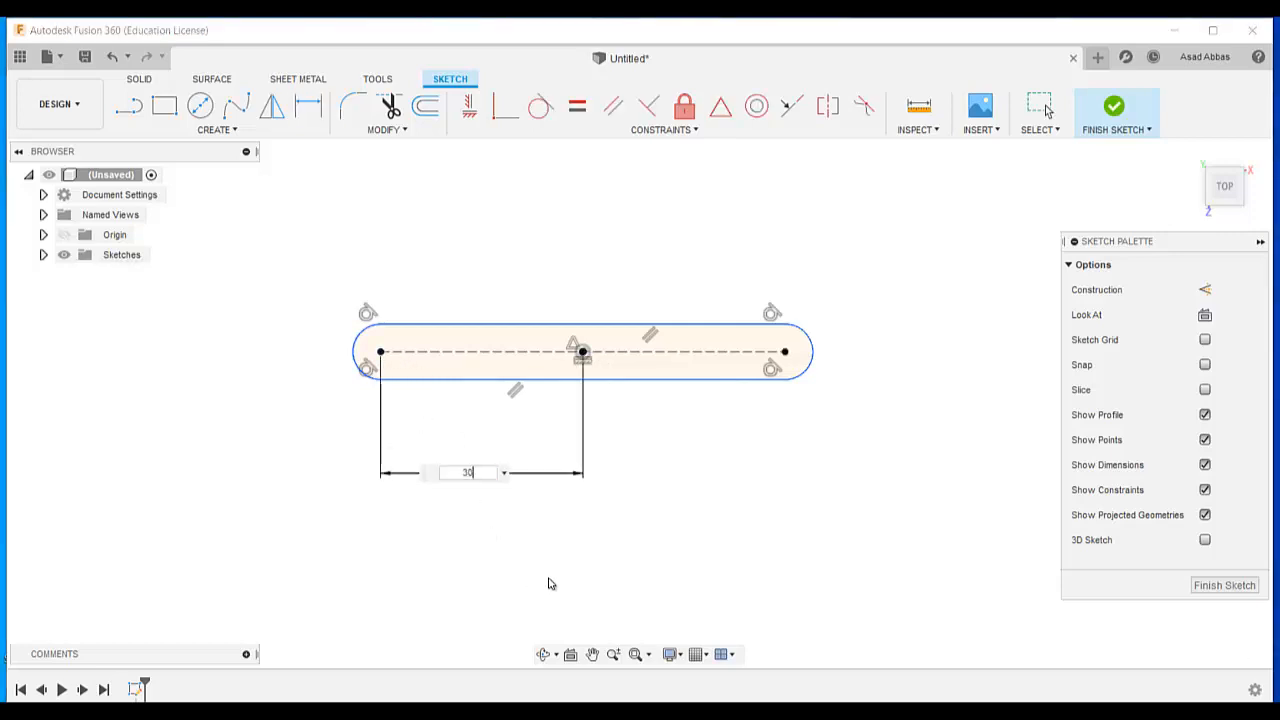
text(0)
key(Return)
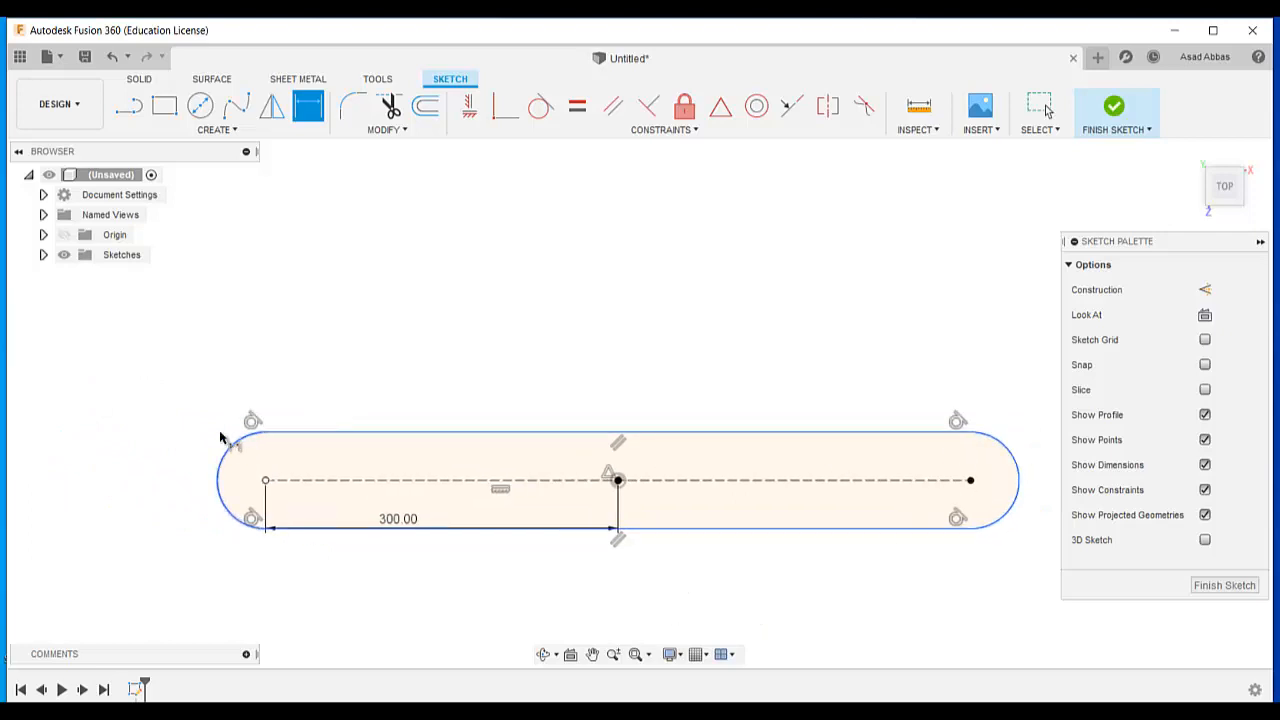
Dimension the slot's left end arc with a 15 mm radius and switch that dimension to a diameter.
click(232, 445)
click(210, 412)
text(15)
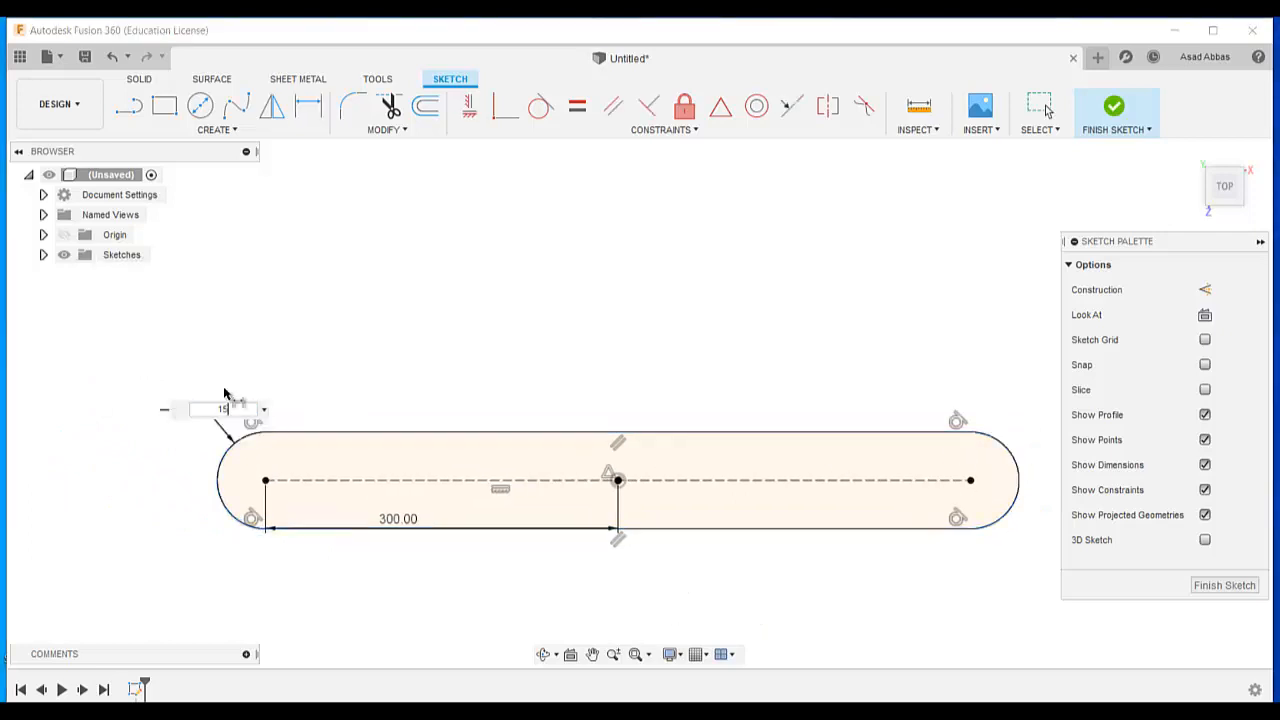
key(Return)
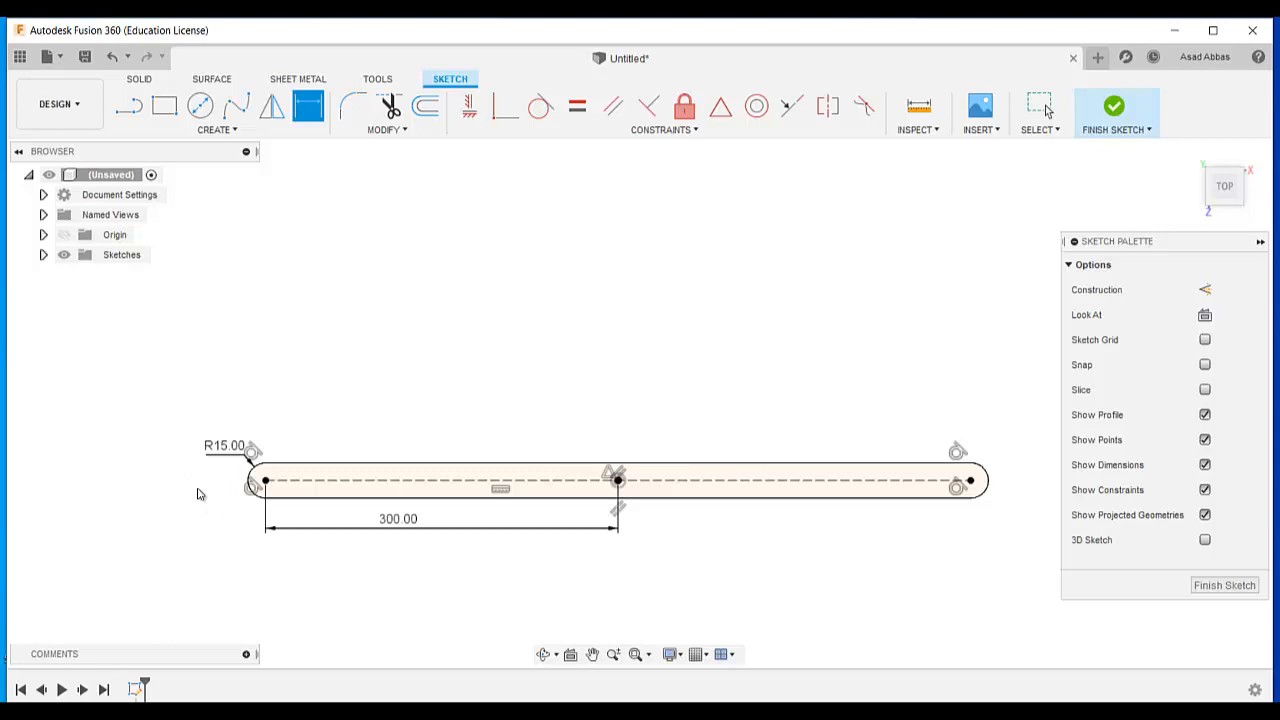
key(Escape)
right_click(216, 448)
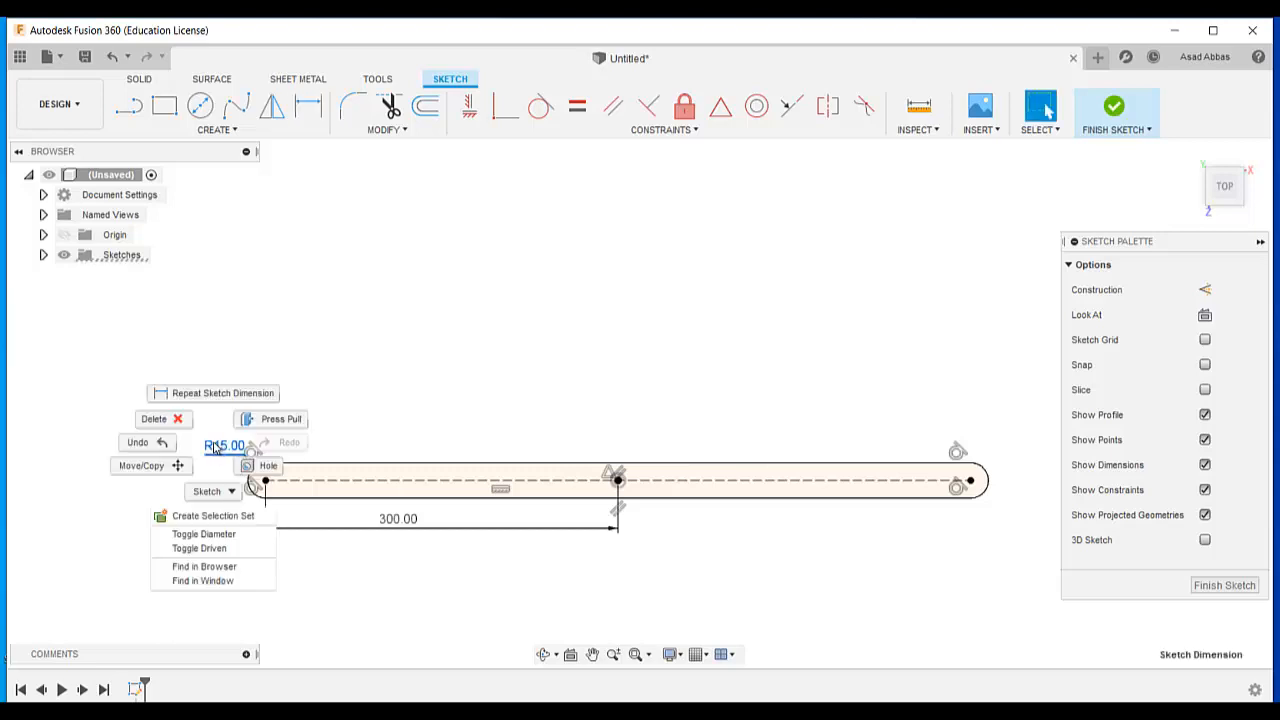
click(217, 450)
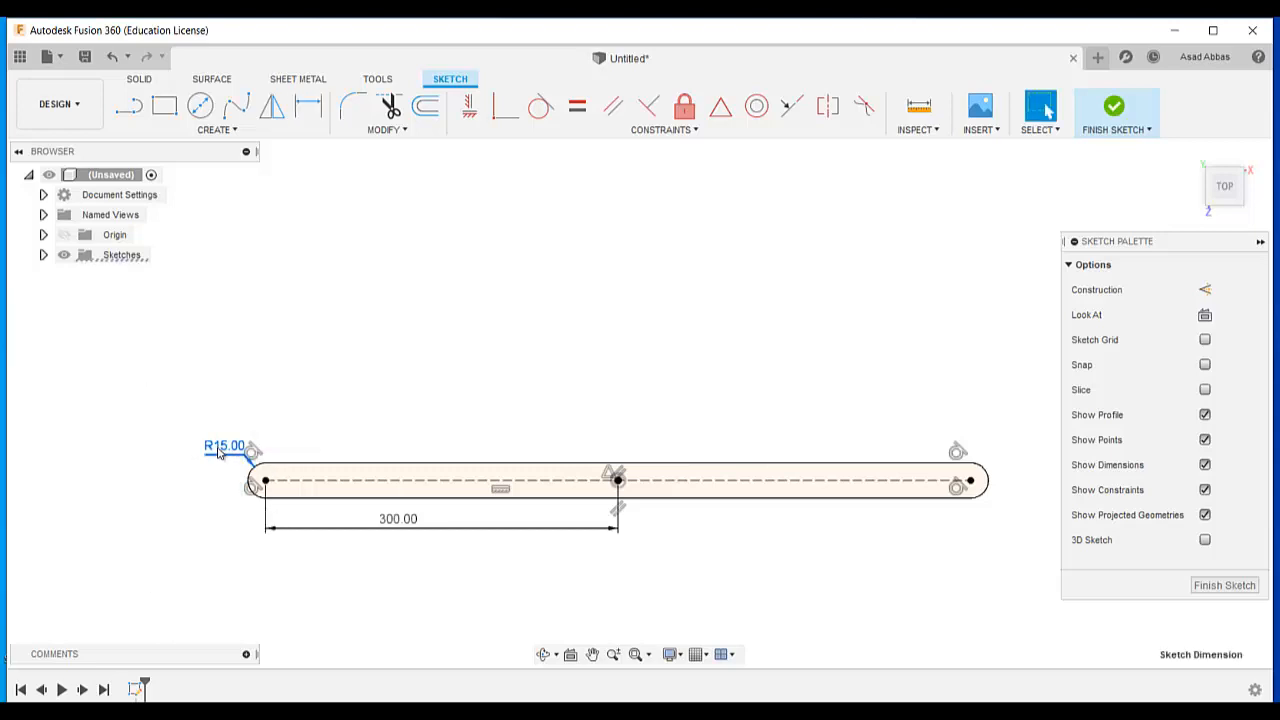
right_click(219, 451)
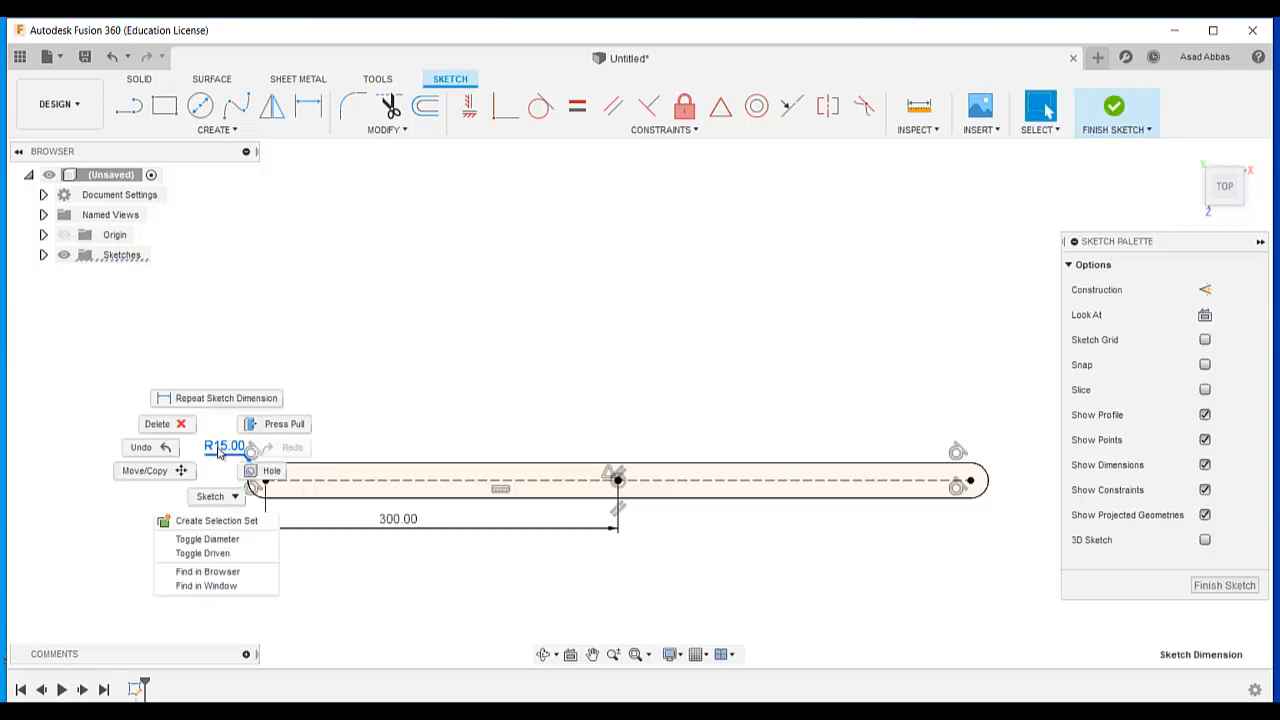
click(207, 540)
scroll(936, 522, up, 1)
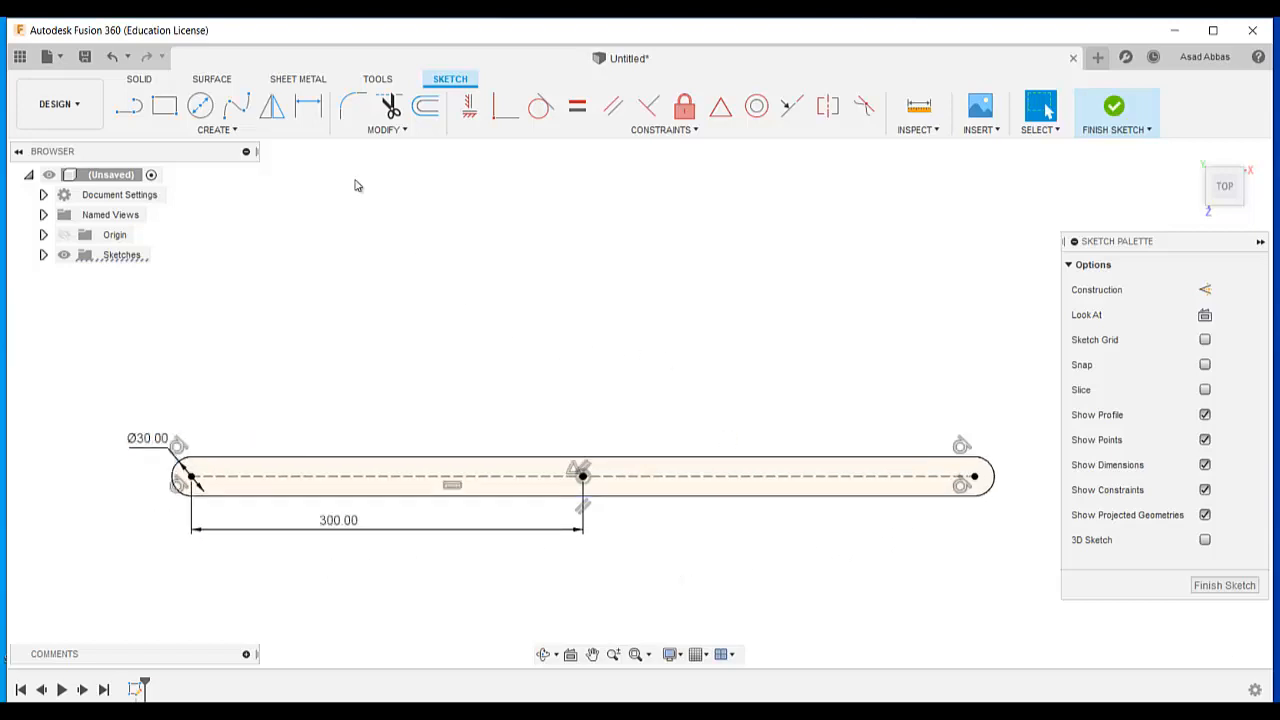
Draw a narrower centre point slot from the origin inside the first, its arc centres about 124 mm short of the outer ones.
click(220, 130)
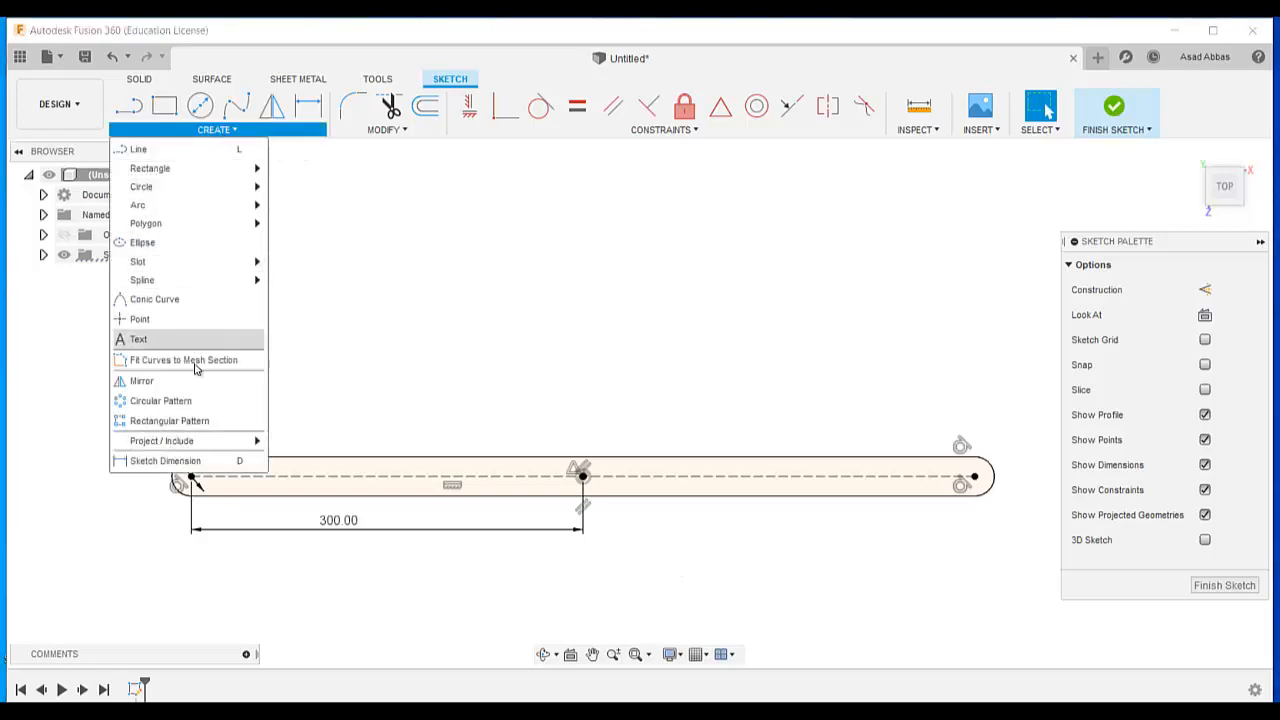
mouse_move(250, 262)
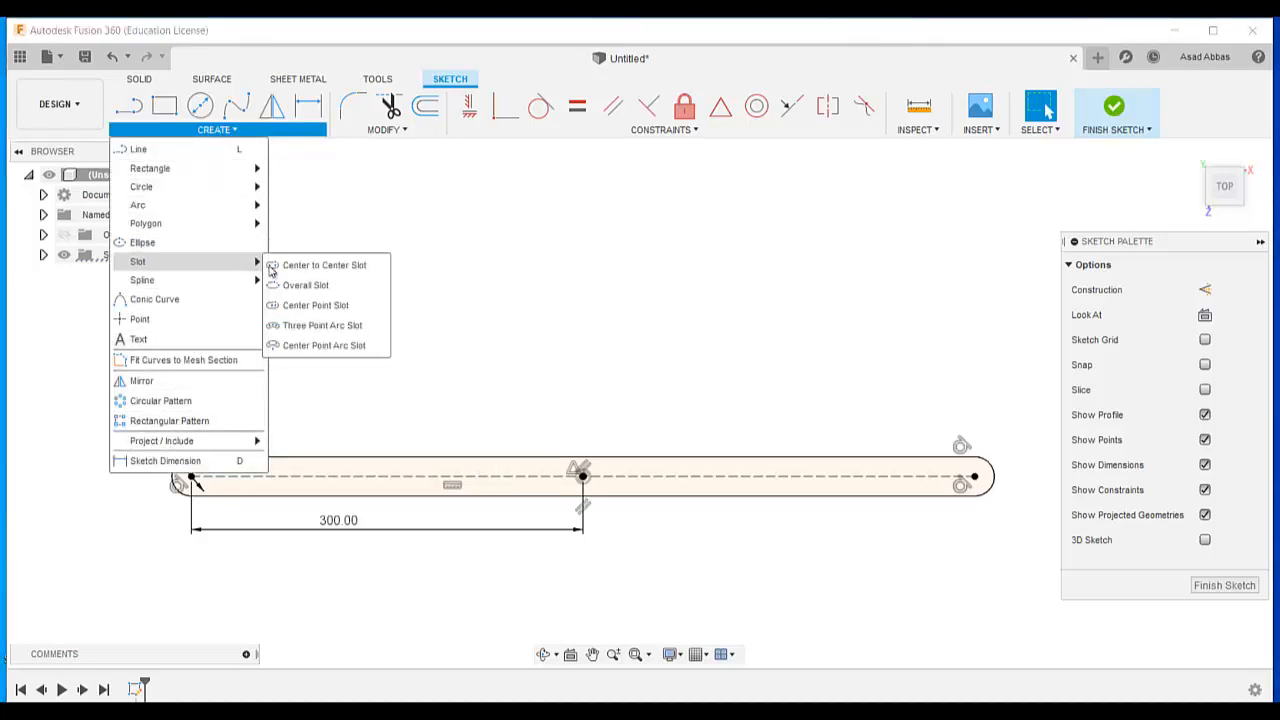
click(313, 306)
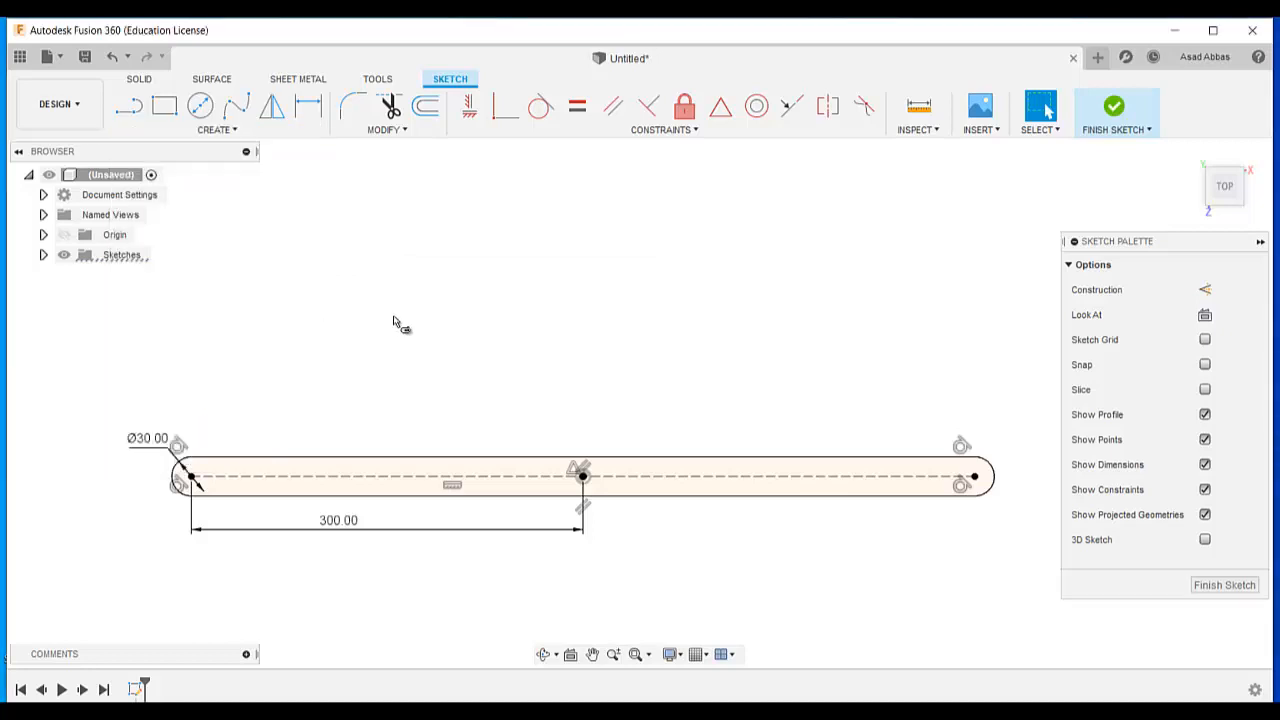
click(582, 476)
click(812, 476)
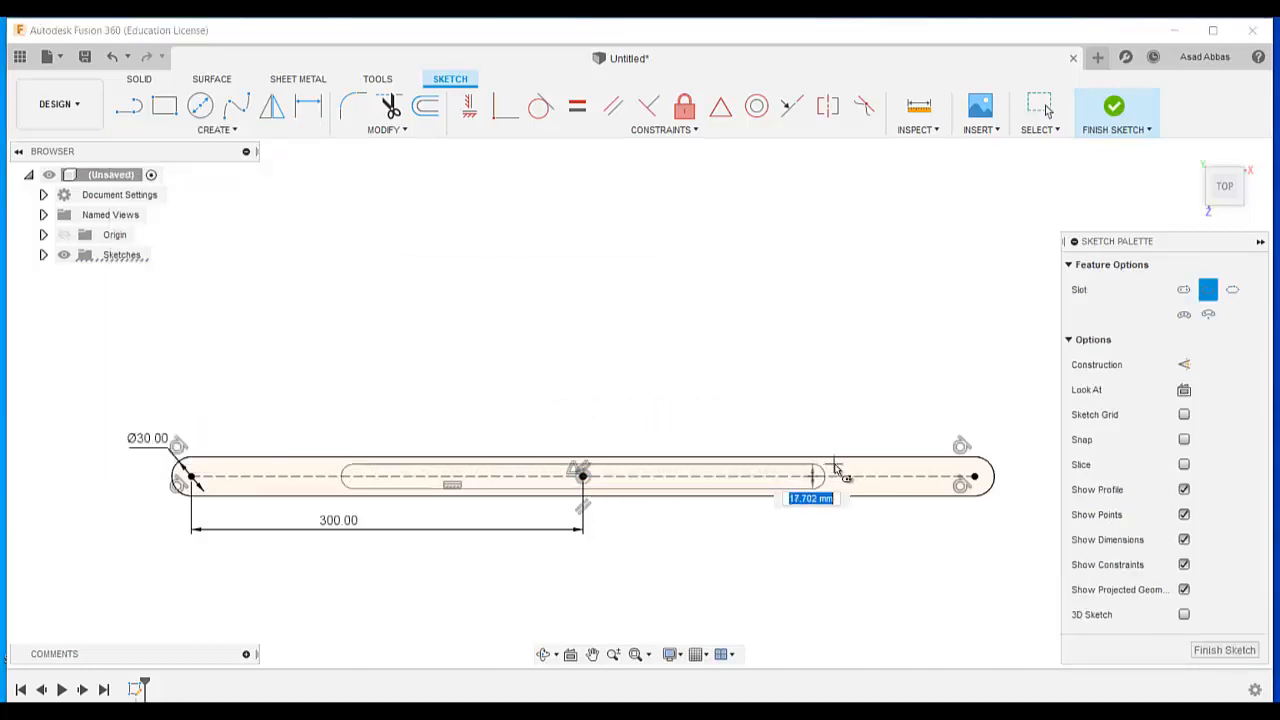
click(852, 466)
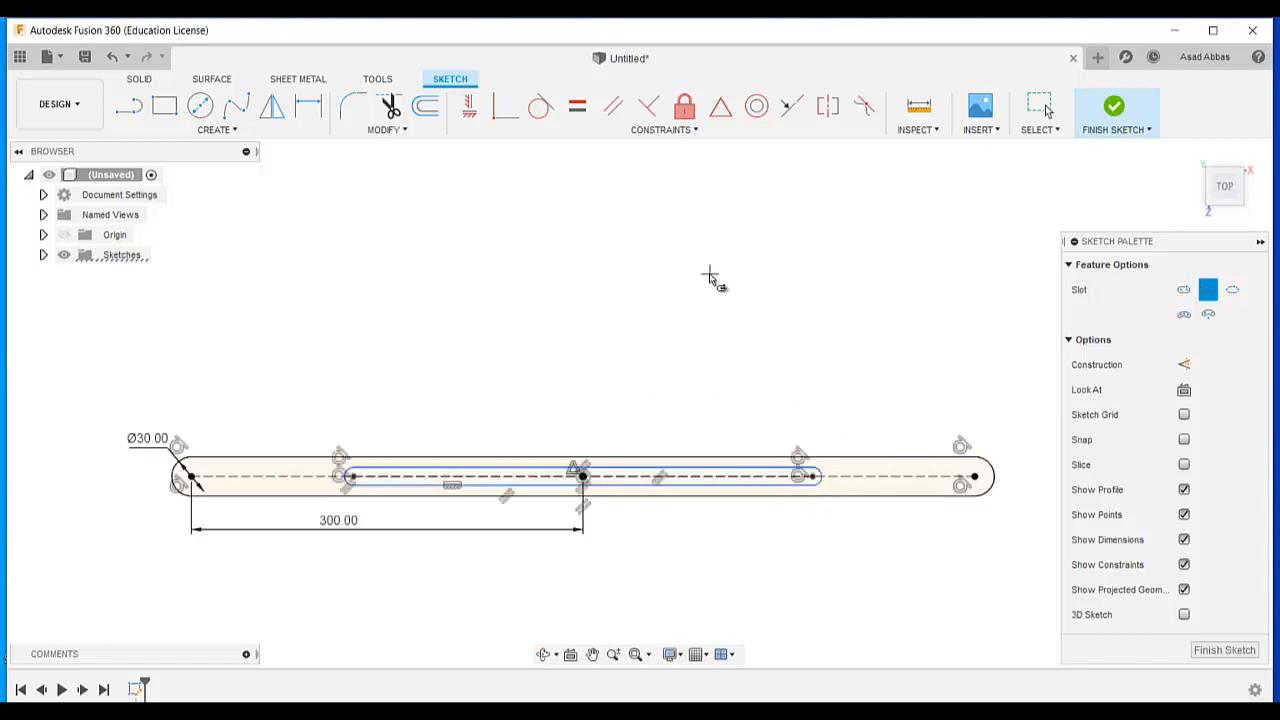
Dimension the distance between the left arc centres of the outer and inner slots as 15 mm.
click(228, 131)
click(190, 462)
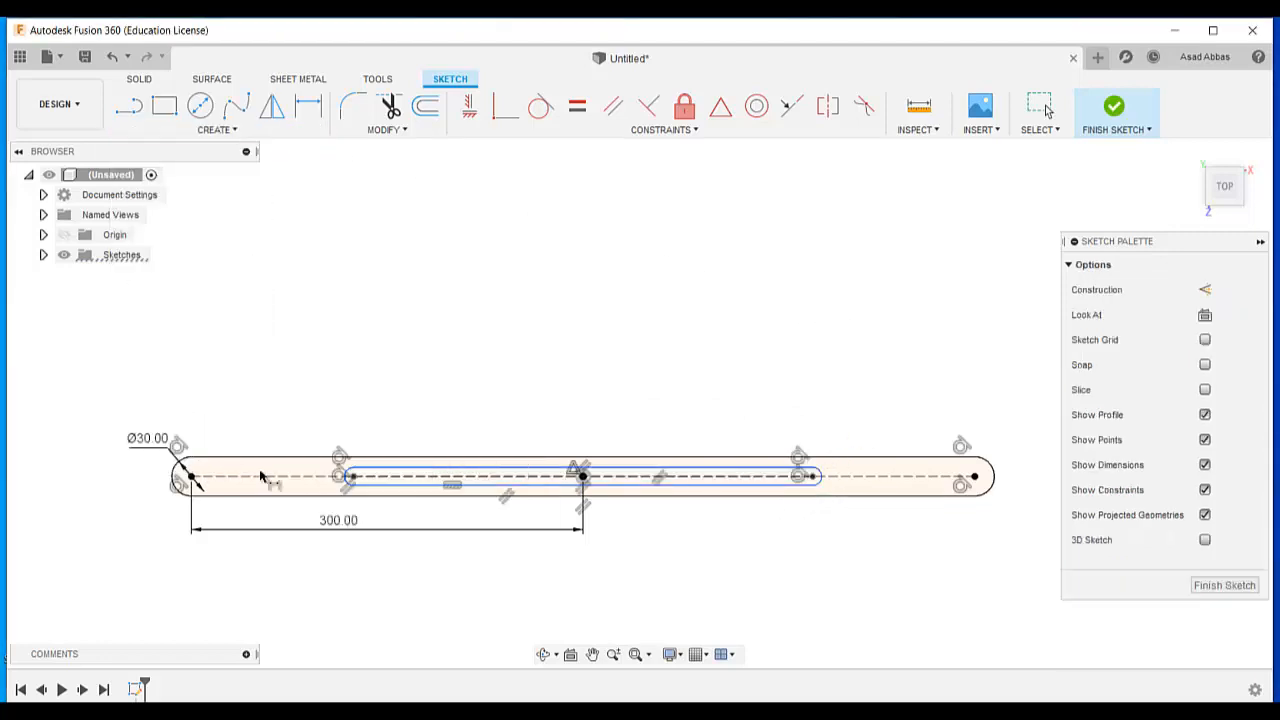
click(192, 478)
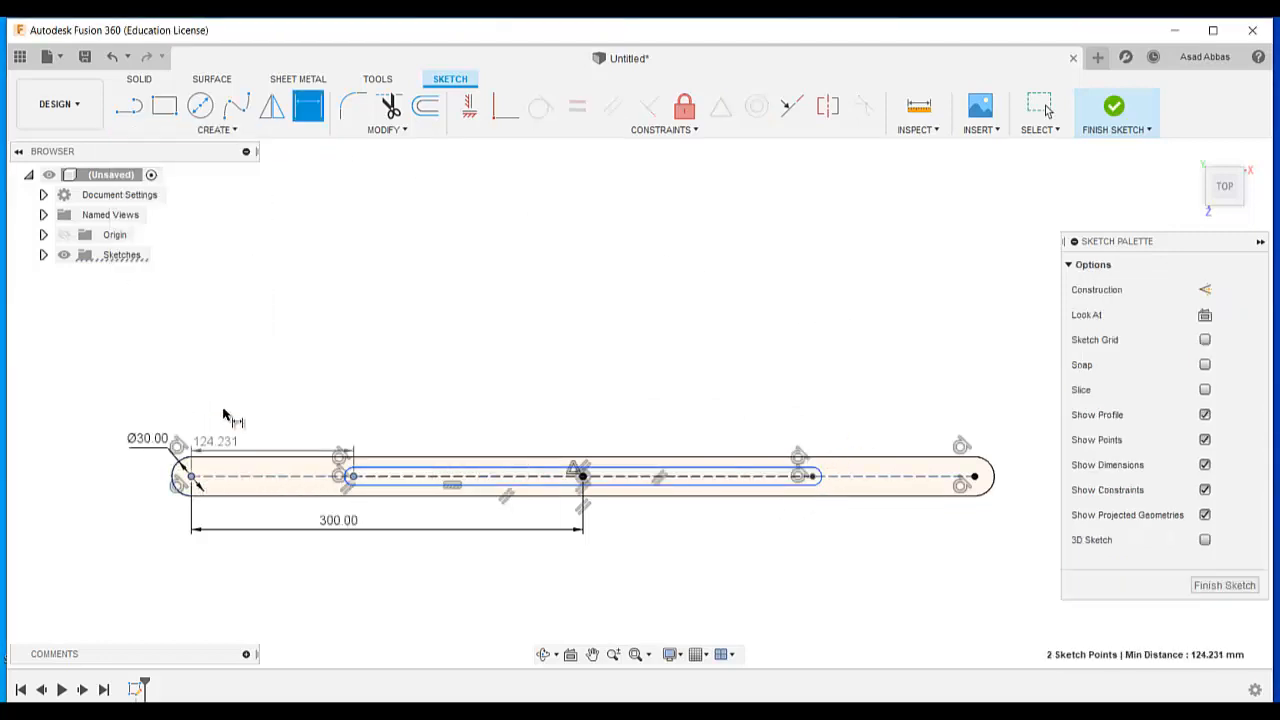
click(333, 410)
text(15)
key(Return)
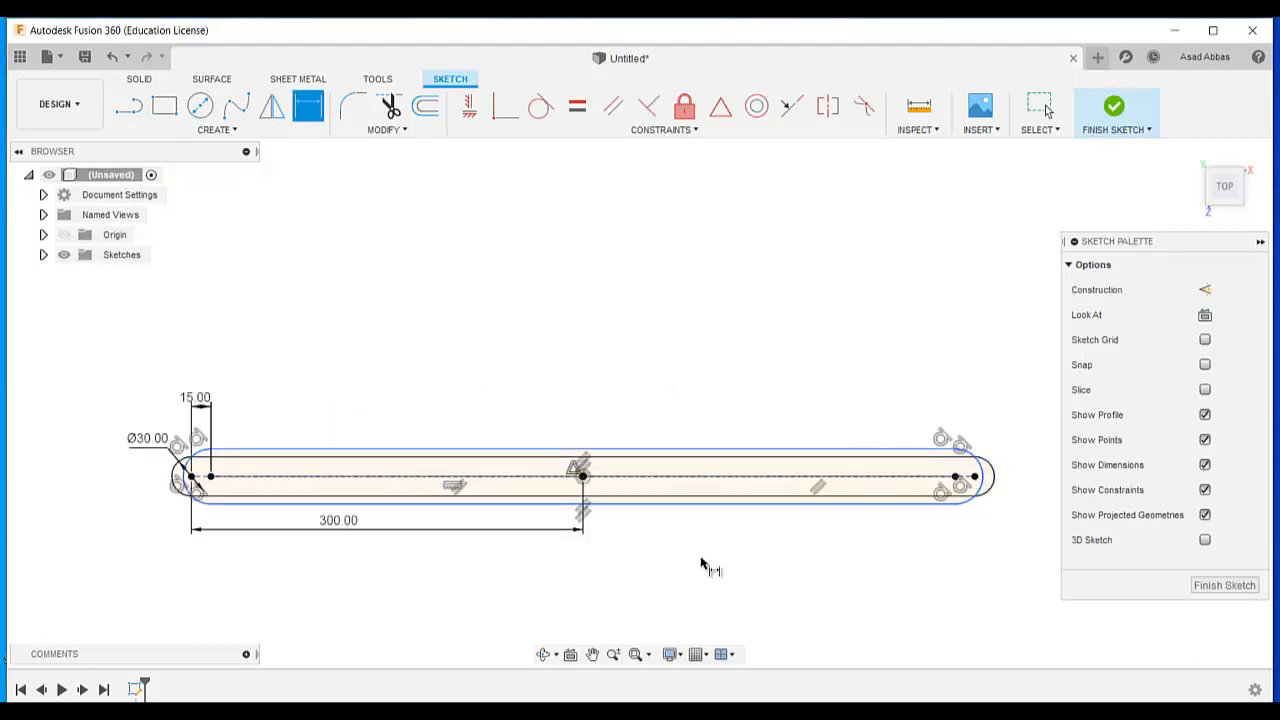
Check the Arm2.1 reference drawing and dimension the inner slot's right end arc with a 5 mm radius.
key(alt+Tab)
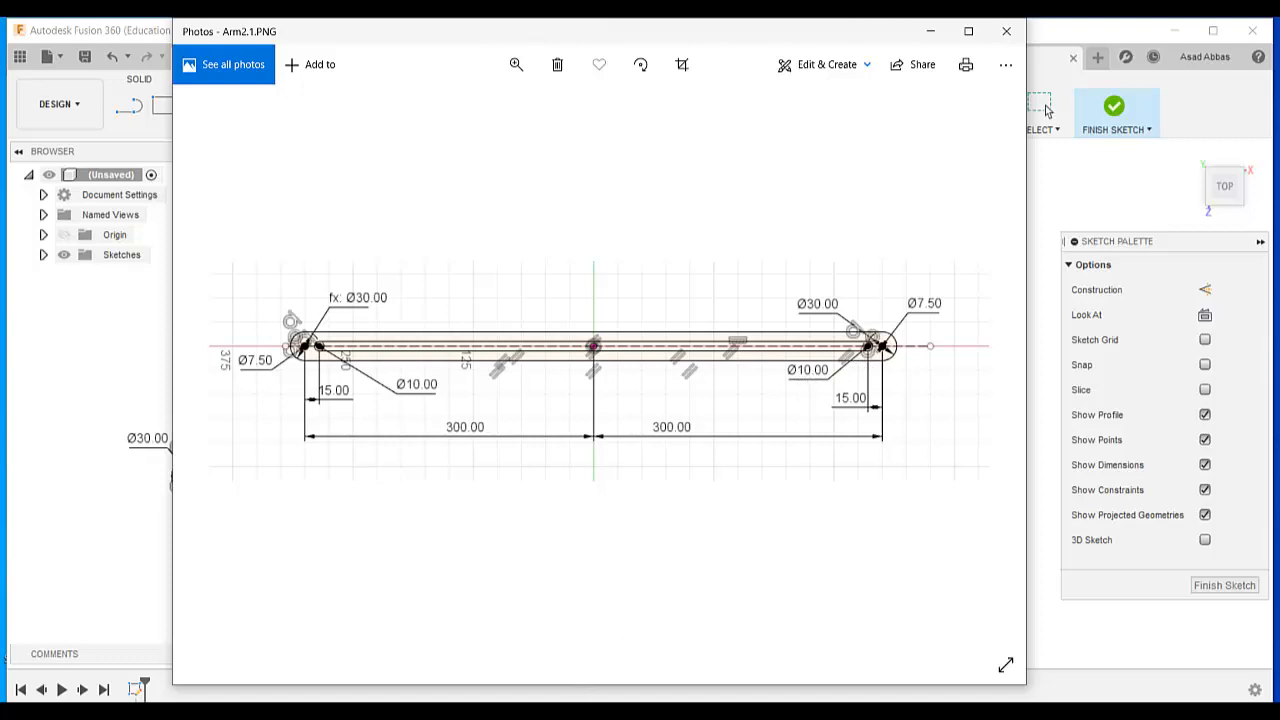
click(1046, 111)
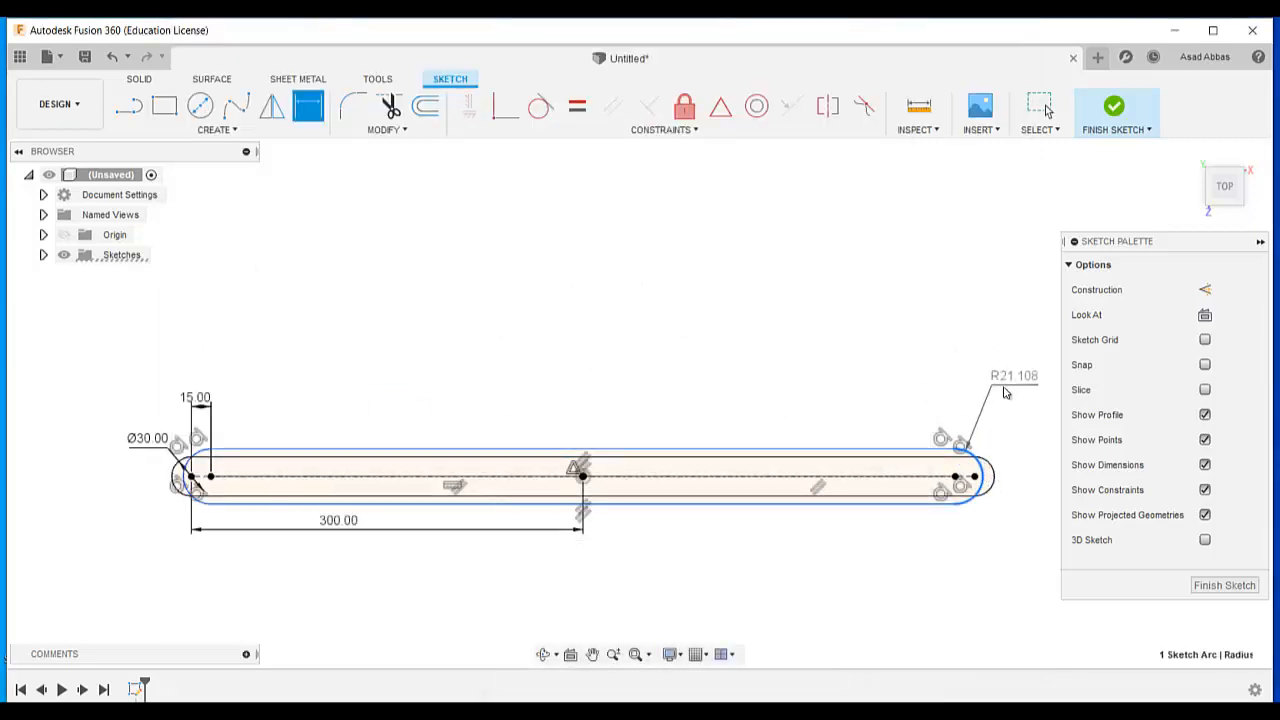
click(1005, 393)
text(5)
key(Return)
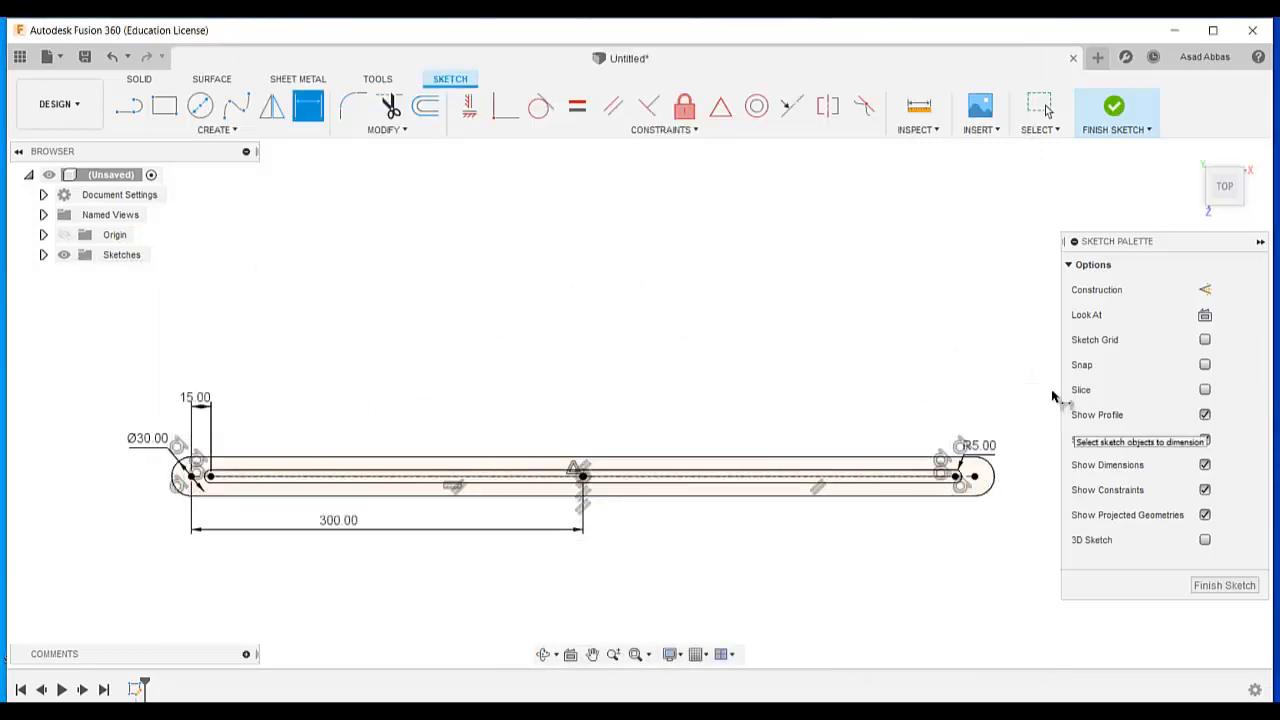
Switch the inner slot's right end arc dimension from radius to diameter and place its label above the slot.
scroll(1025, 453, up, 1)
right_click(987, 452)
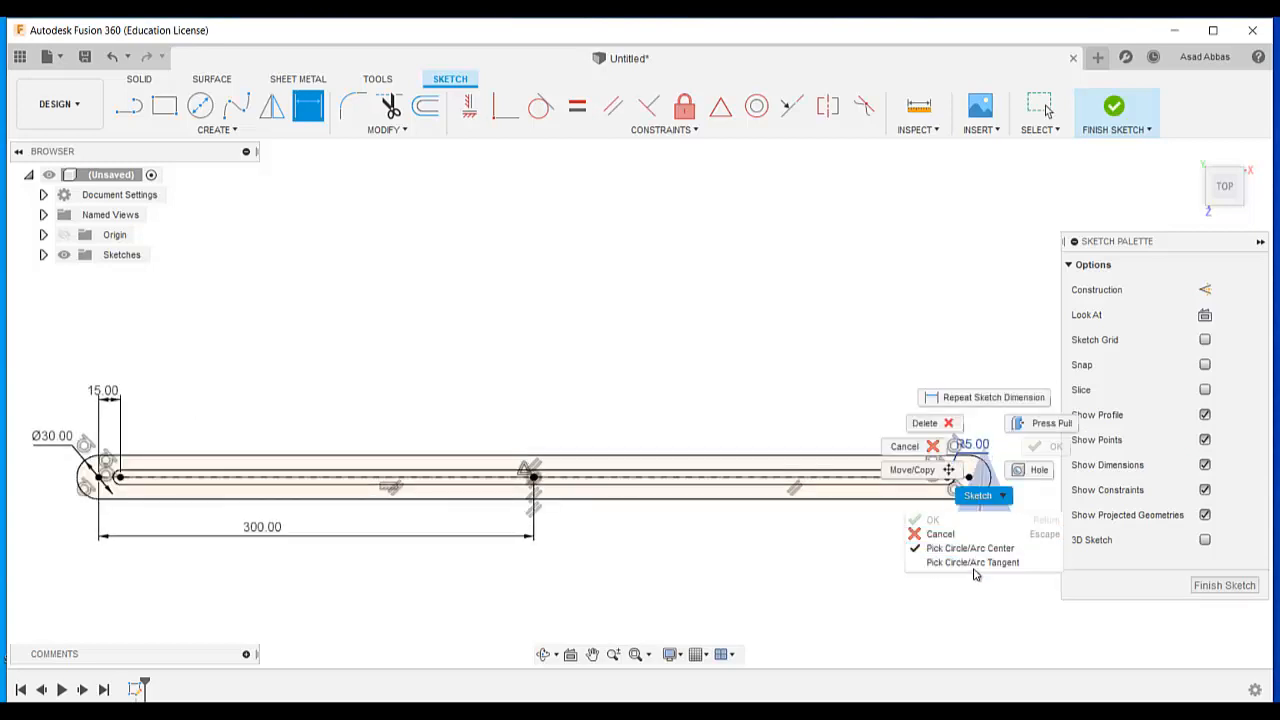
click(982, 605)
key(Escape)
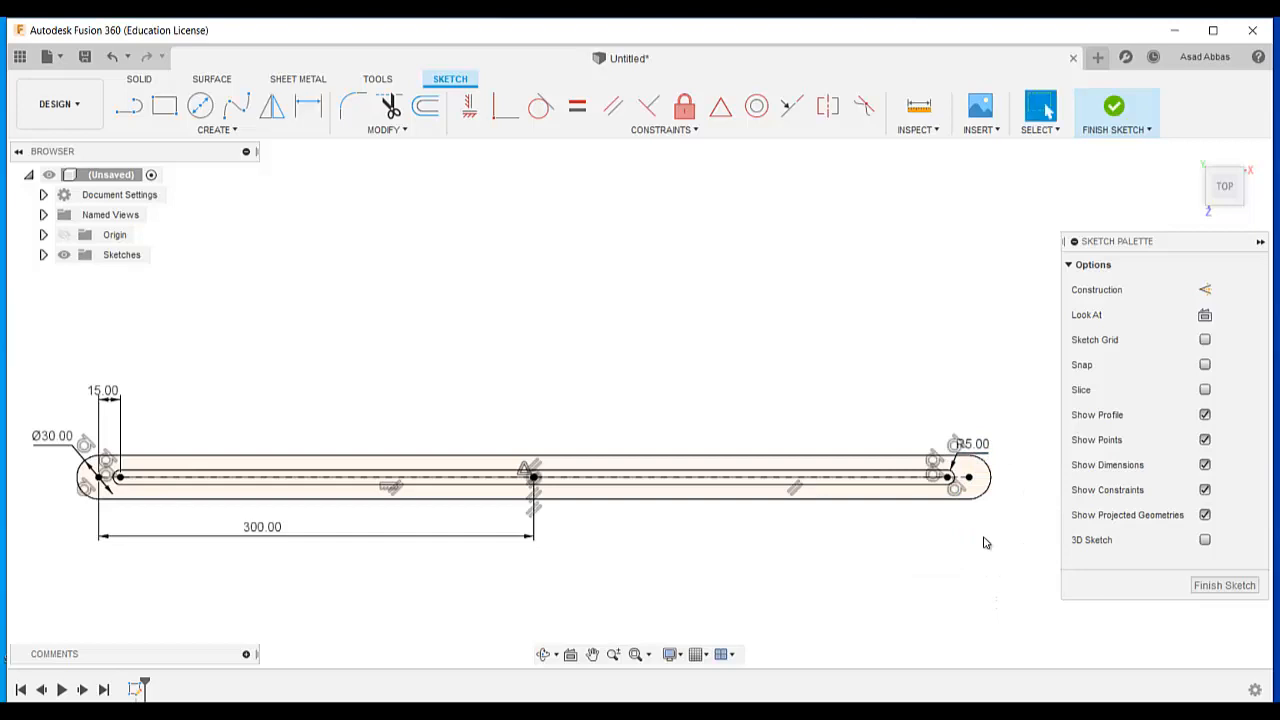
right_click(983, 447)
click(972, 532)
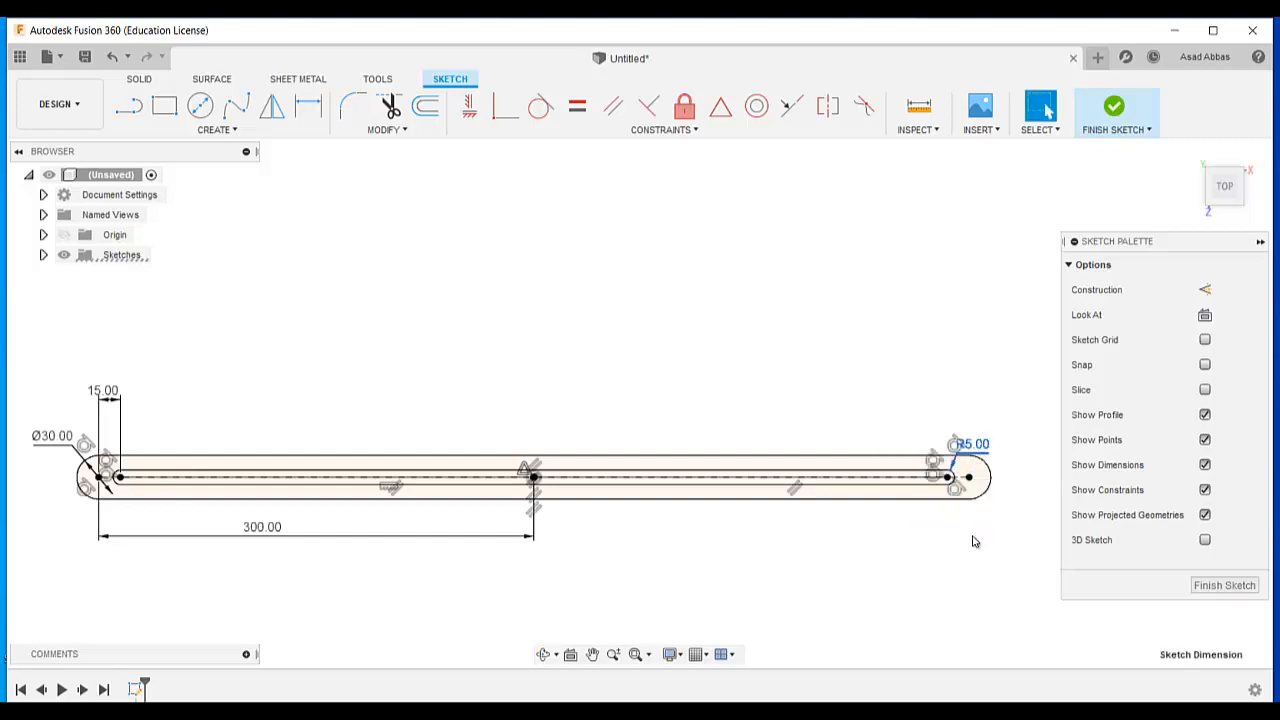
drag(983, 447, 885, 367)
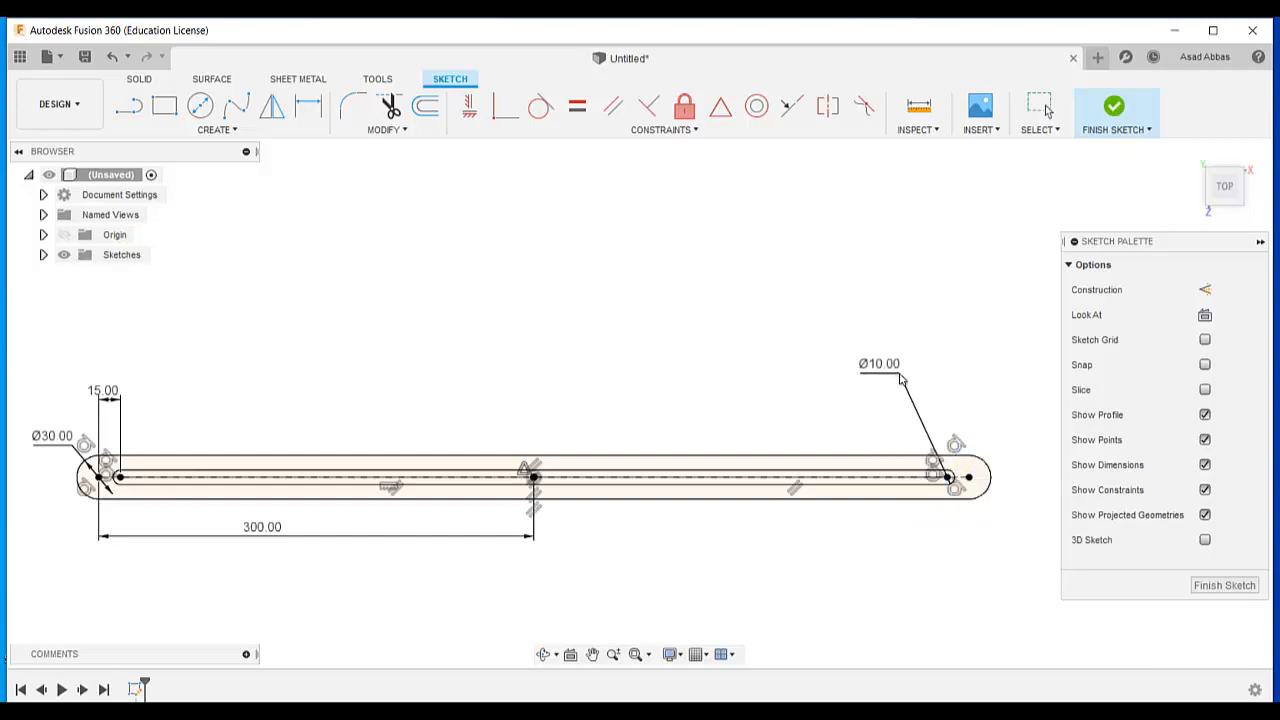
scroll(753, 400, down, 1)
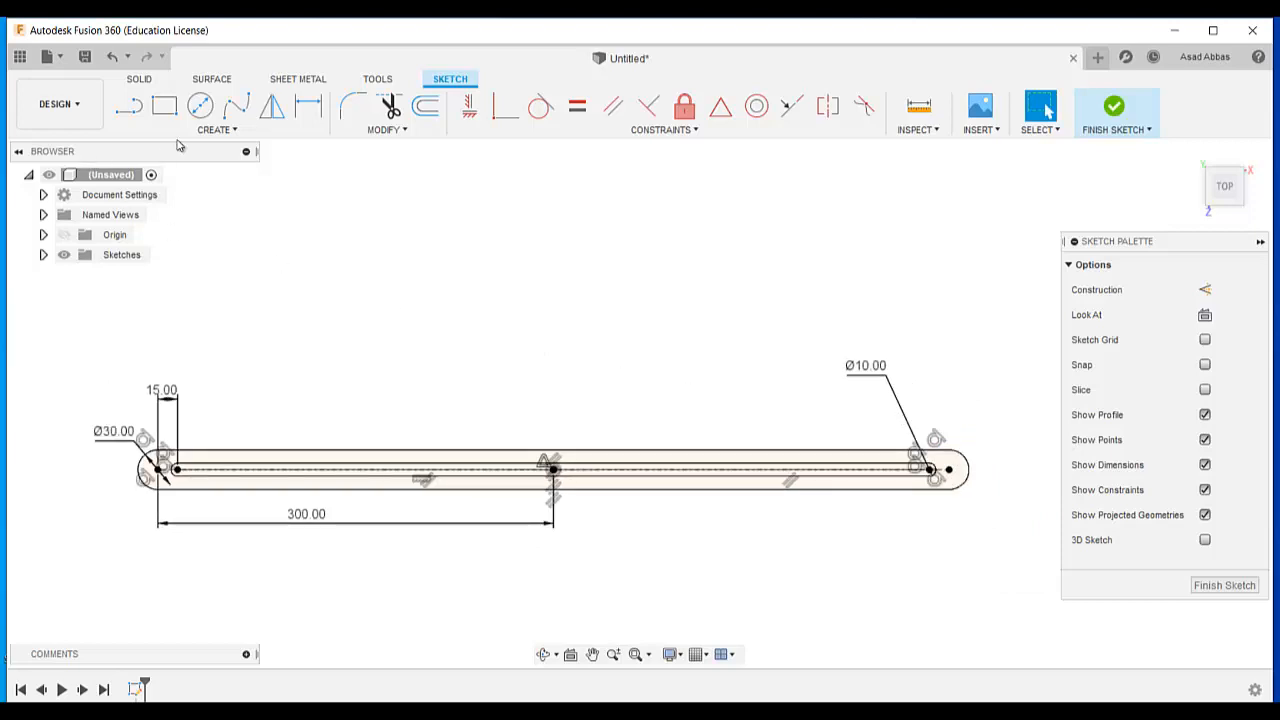
Draw a 7.5 mm diameter circle centred on the outer slot's right arc centre.
click(199, 106)
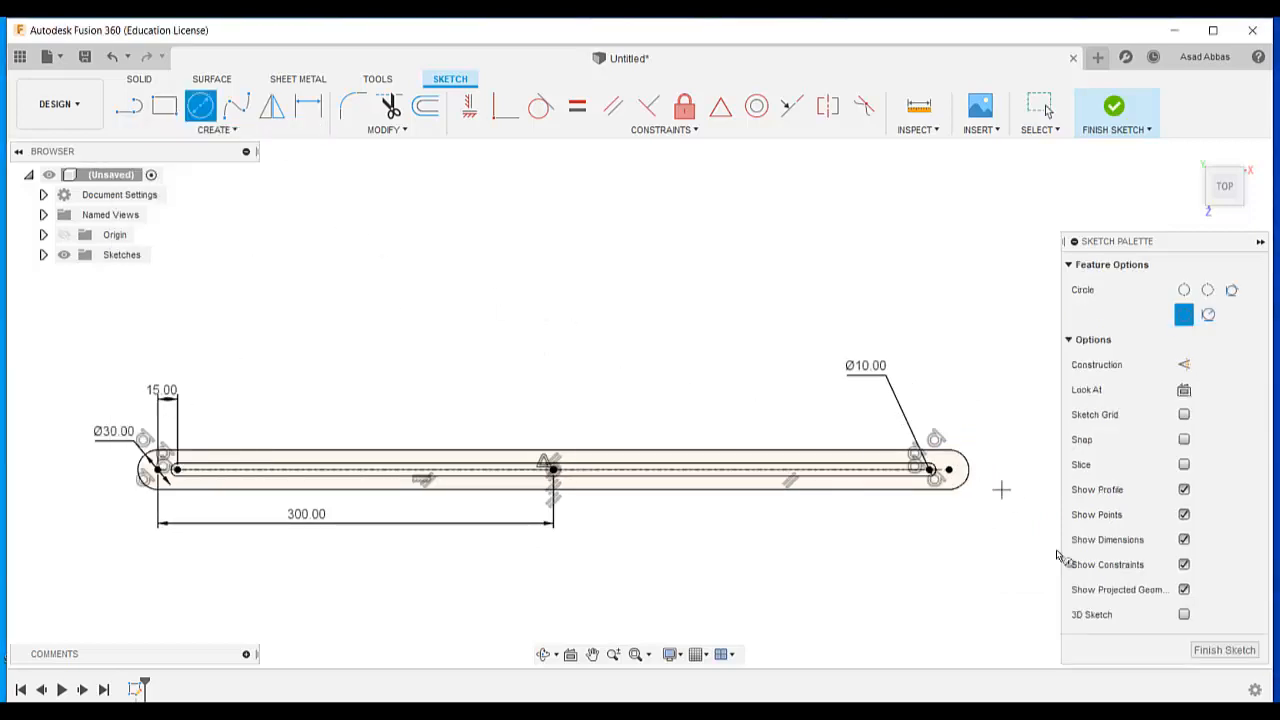
click(949, 469)
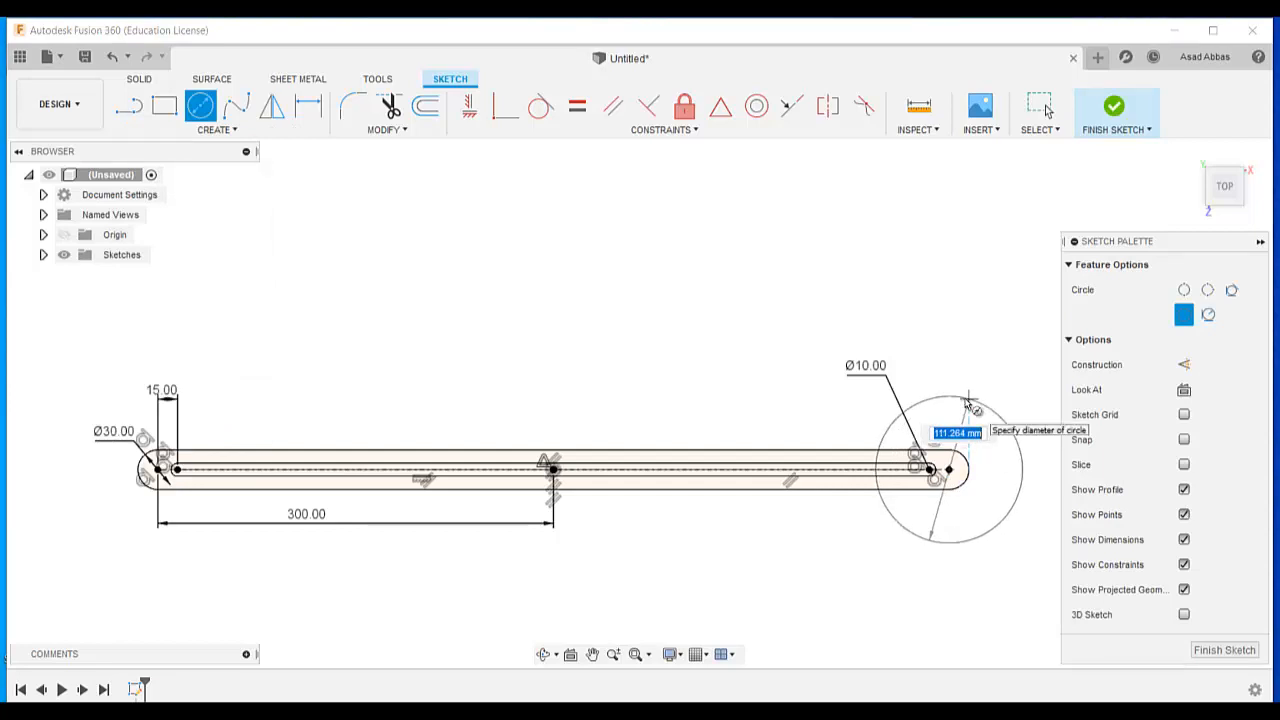
key(Escape)
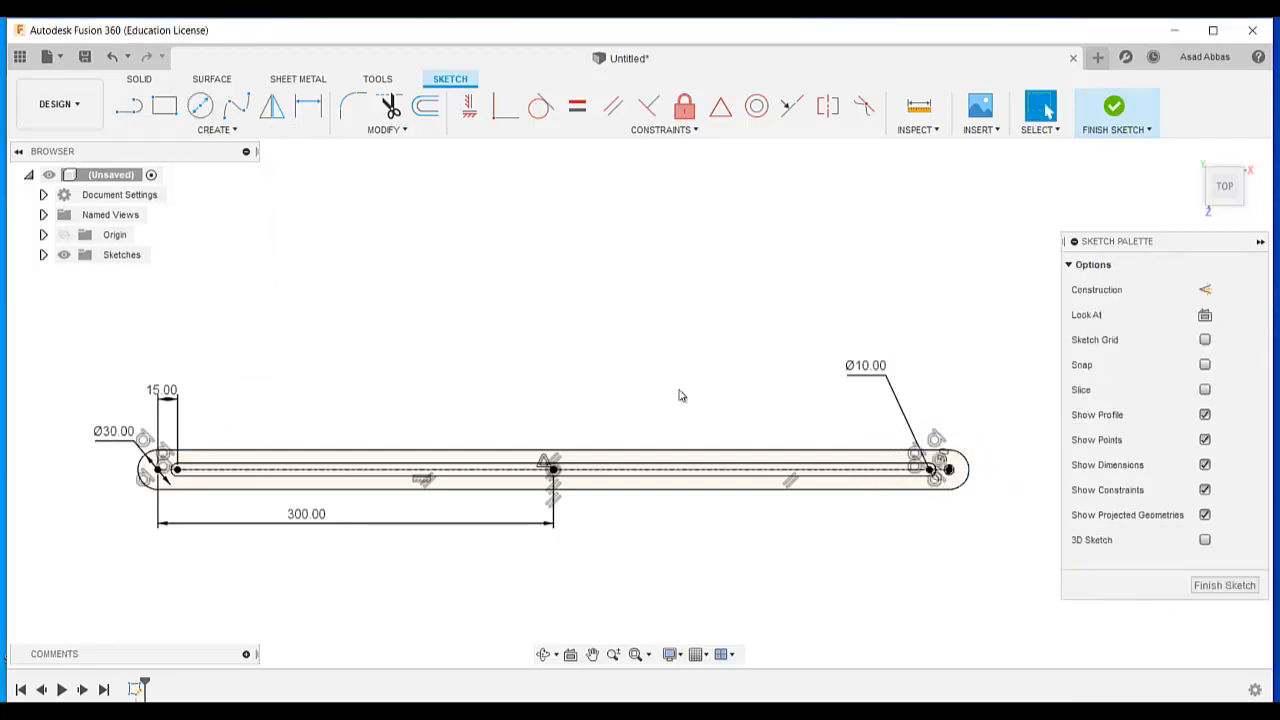
Draw a centre diameter circle about 21 mm across on the outer slot's left arc centre.
click(199, 106)
scroll(911, 468, up, 3)
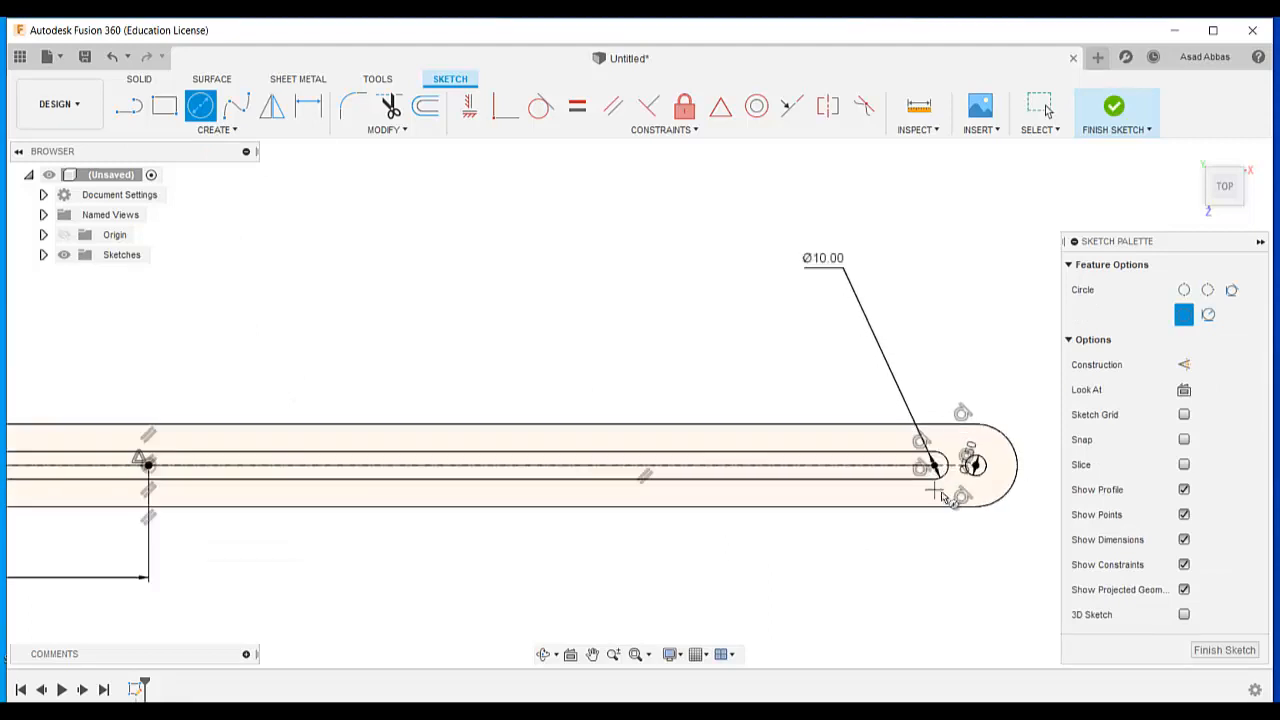
scroll(1000, 495, up, 3)
scroll(957, 508, down, 6)
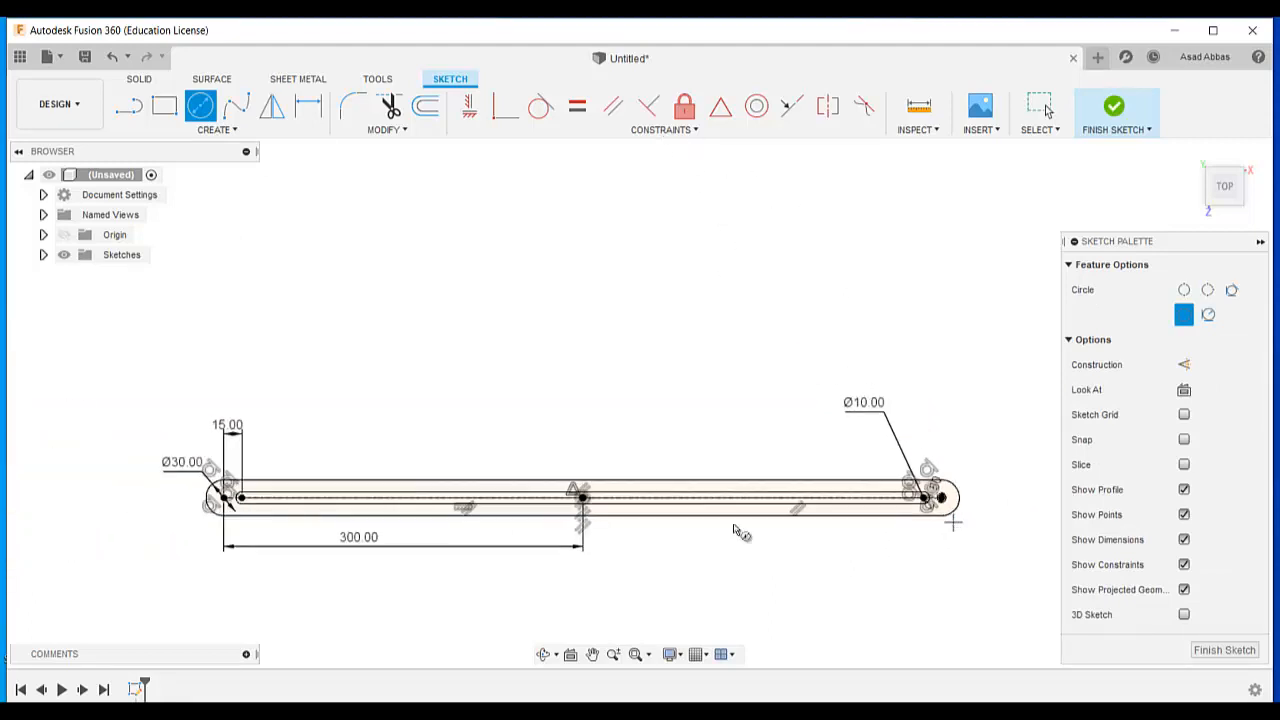
scroll(216, 445, up, 4)
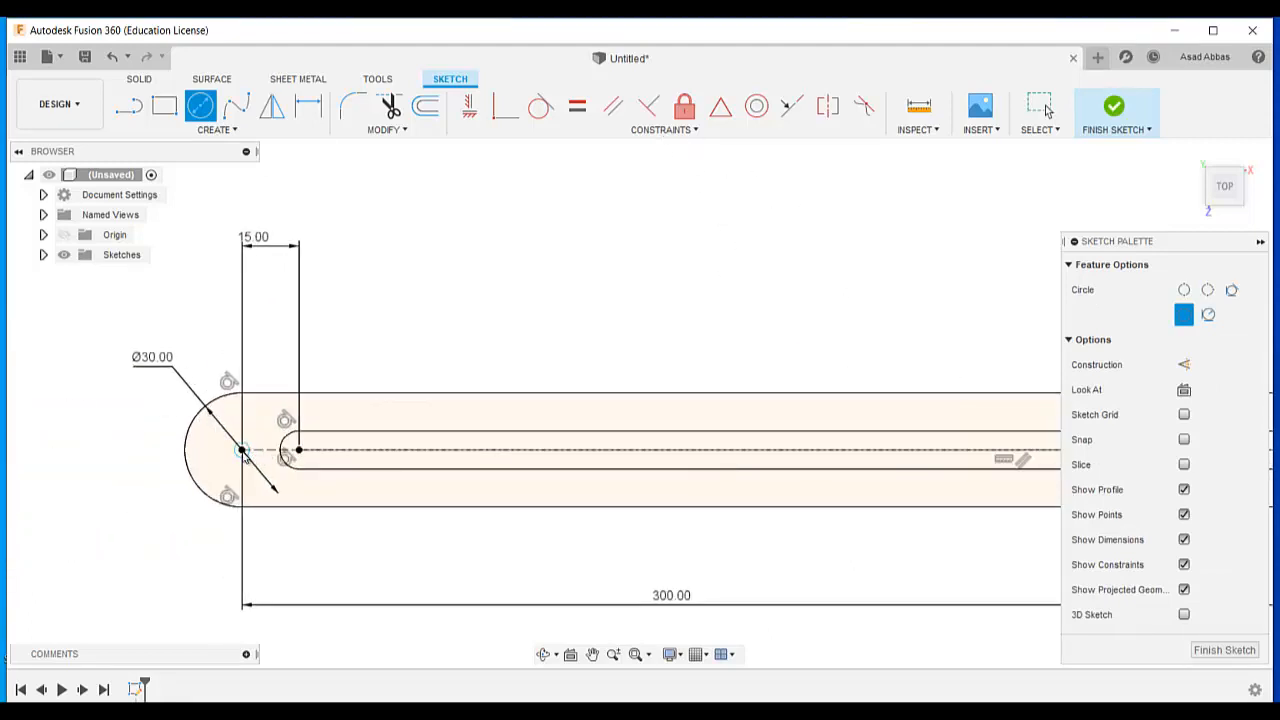
click(243, 450)
click(270, 425)
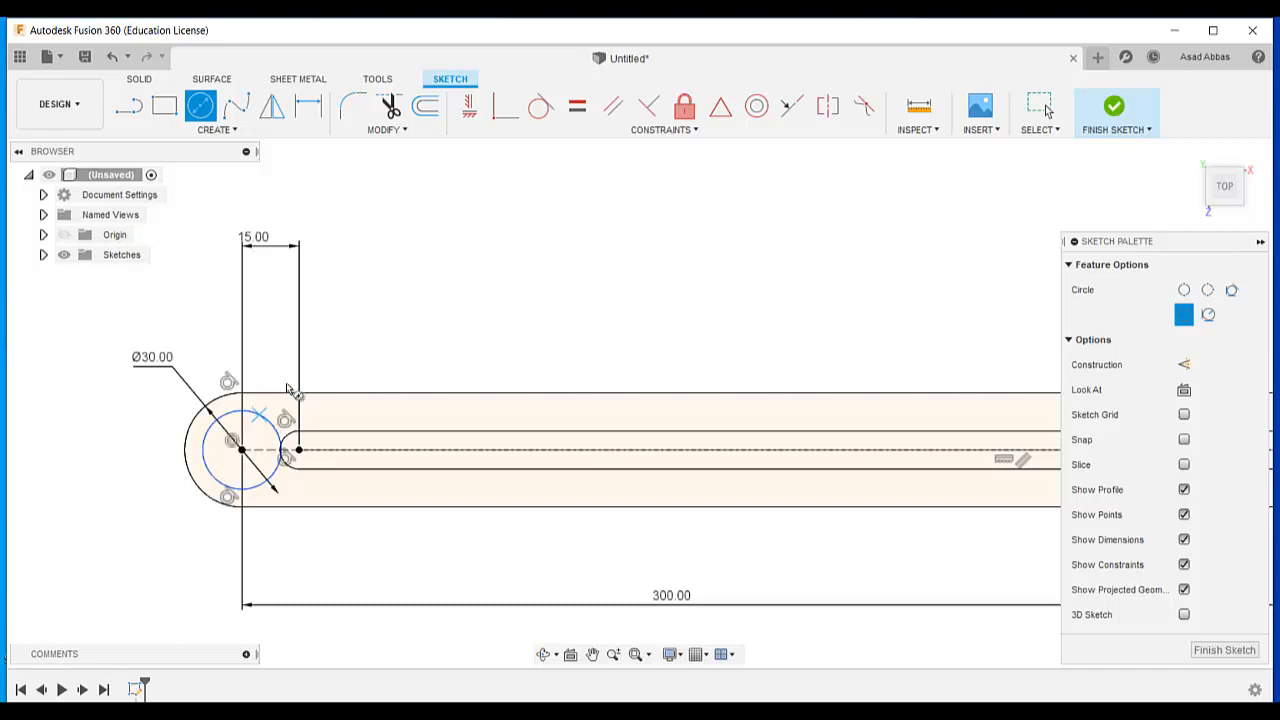
Dimension the circle at the slot's left end with a 7.5 mm diameter.
click(271, 107)
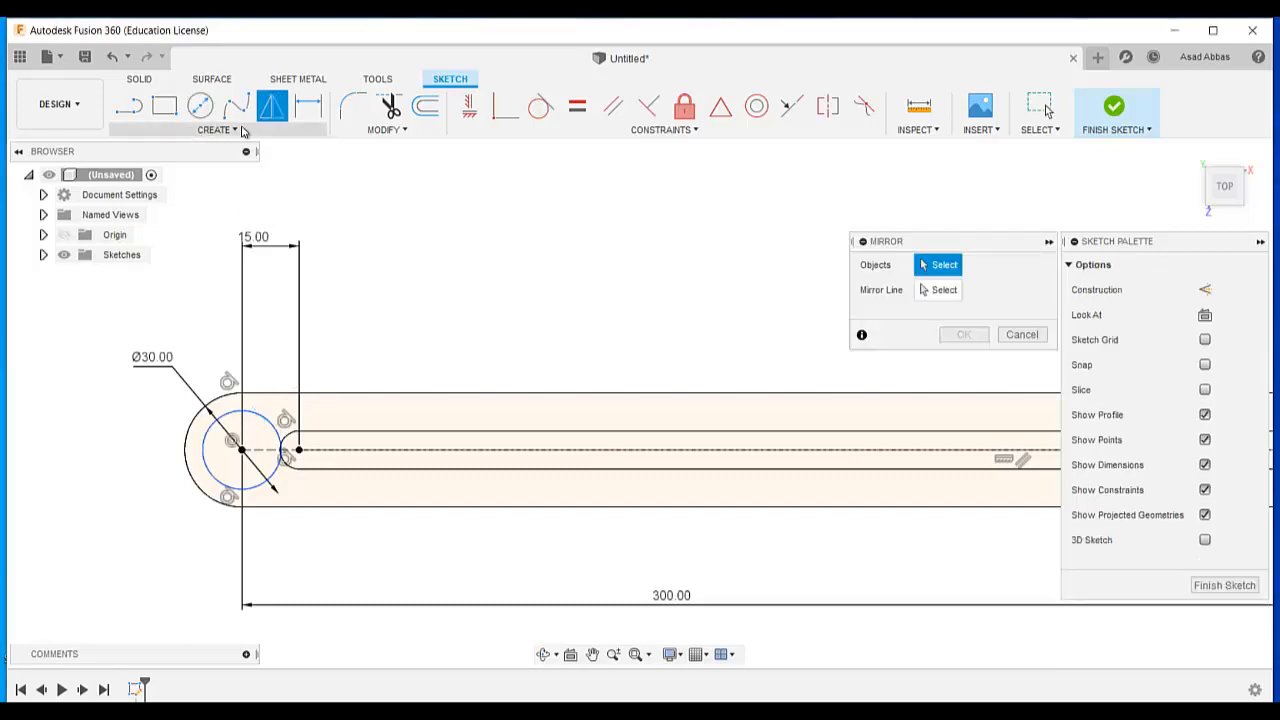
click(1012, 334)
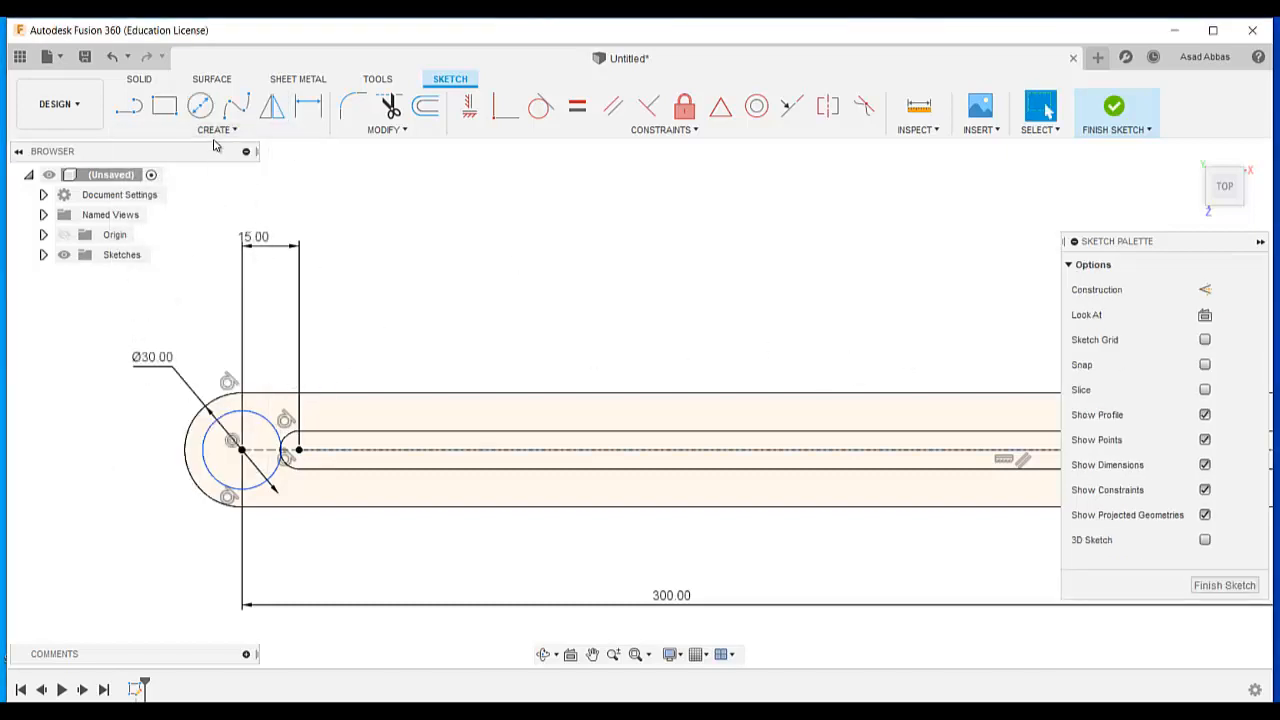
click(215, 130)
click(170, 461)
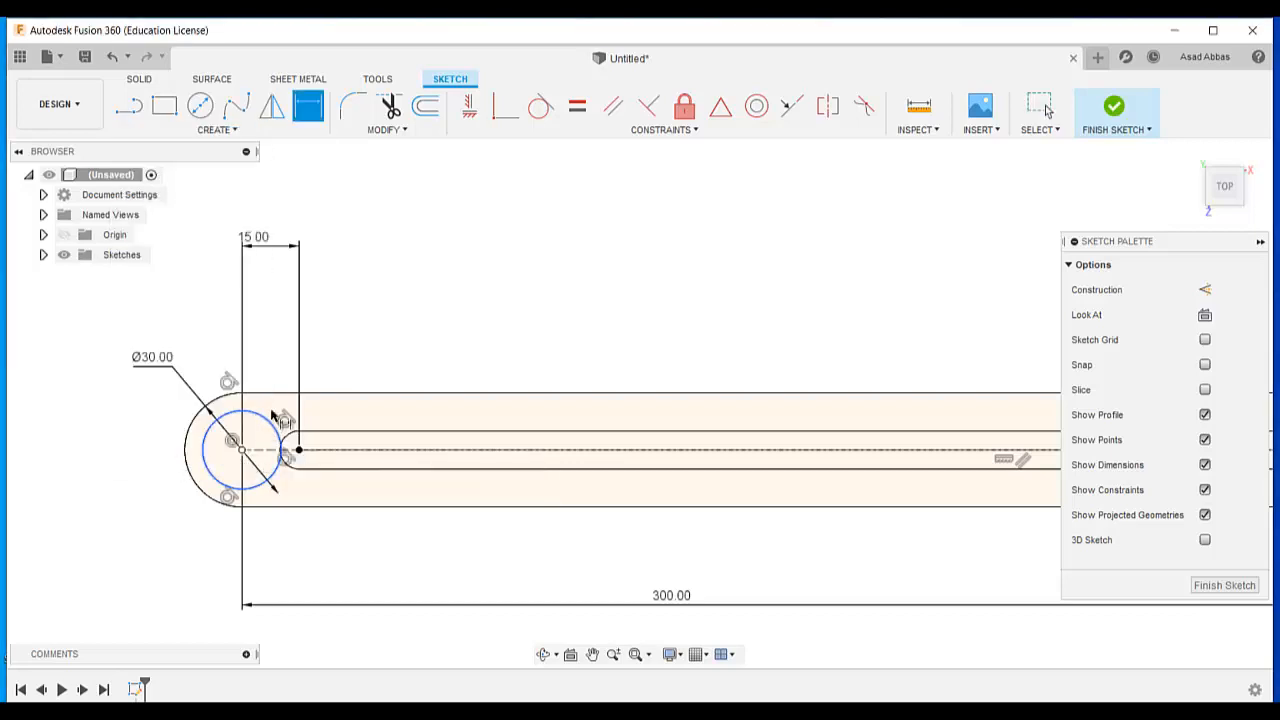
click(271, 416)
click(60, 484)
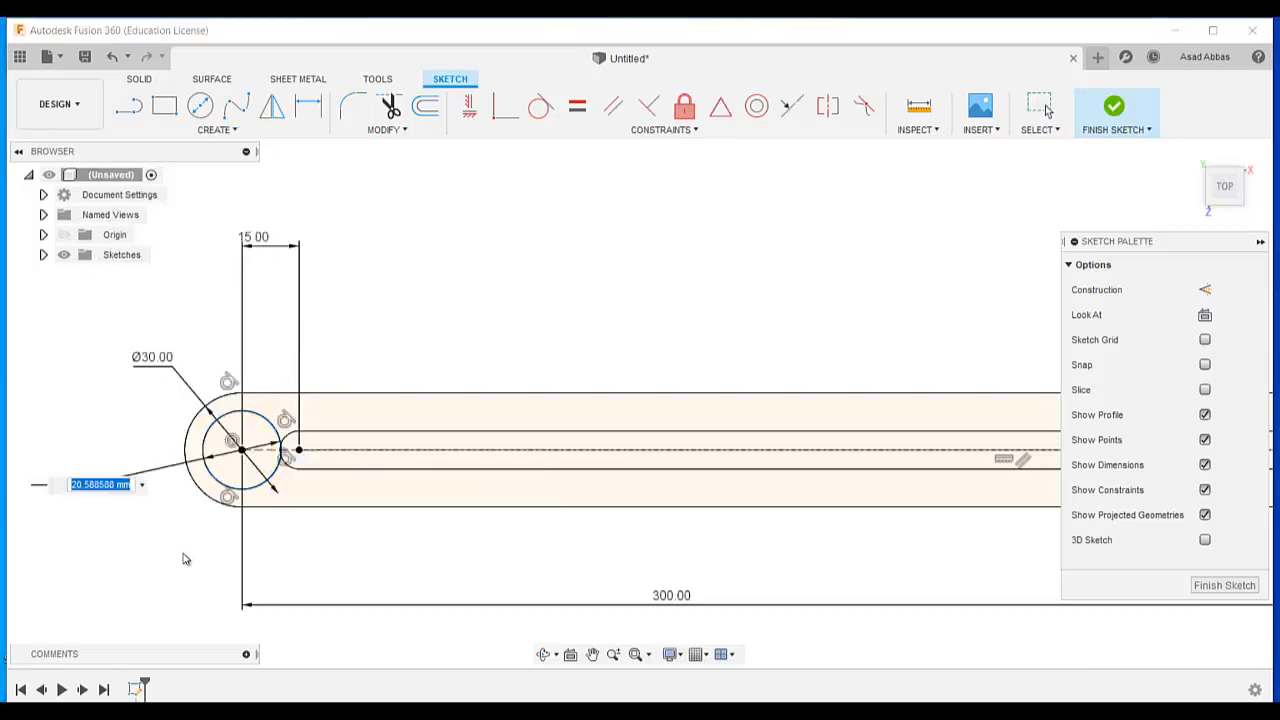
text(7.5)
key(Return)
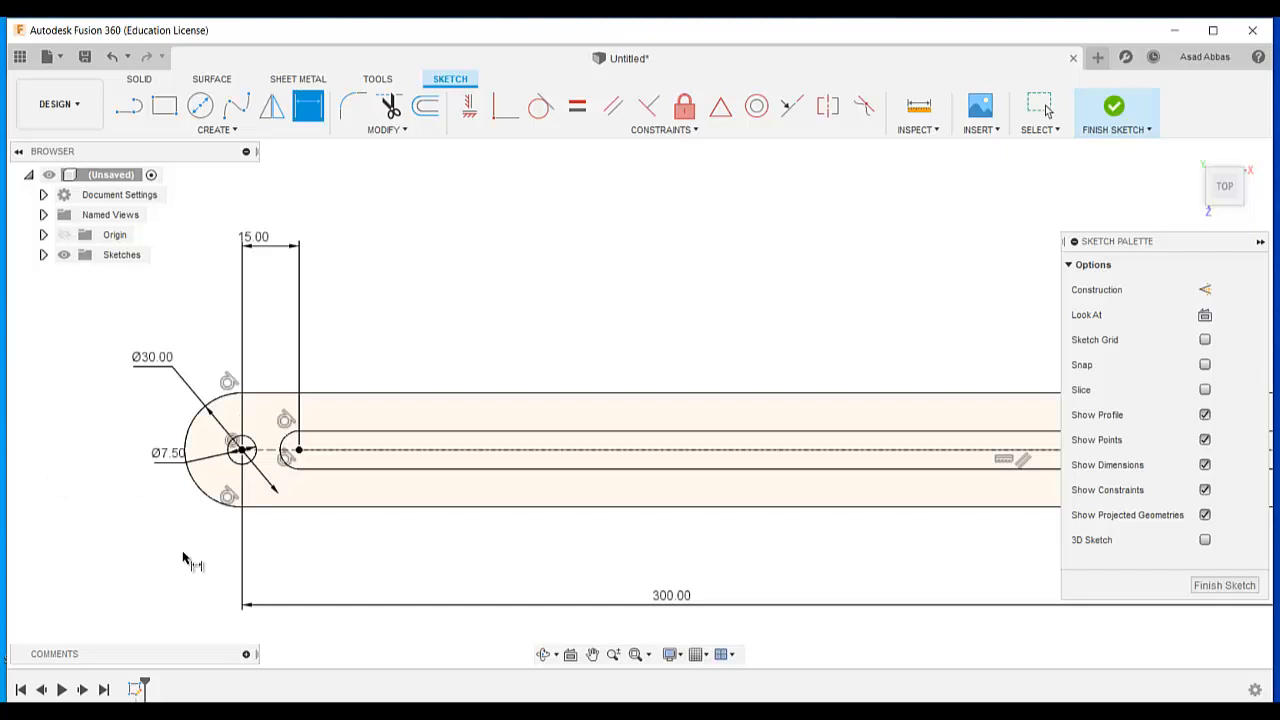
Move the right hole's diameter label outside the slot outline and finish the sketch.
scroll(185, 560, down, 5)
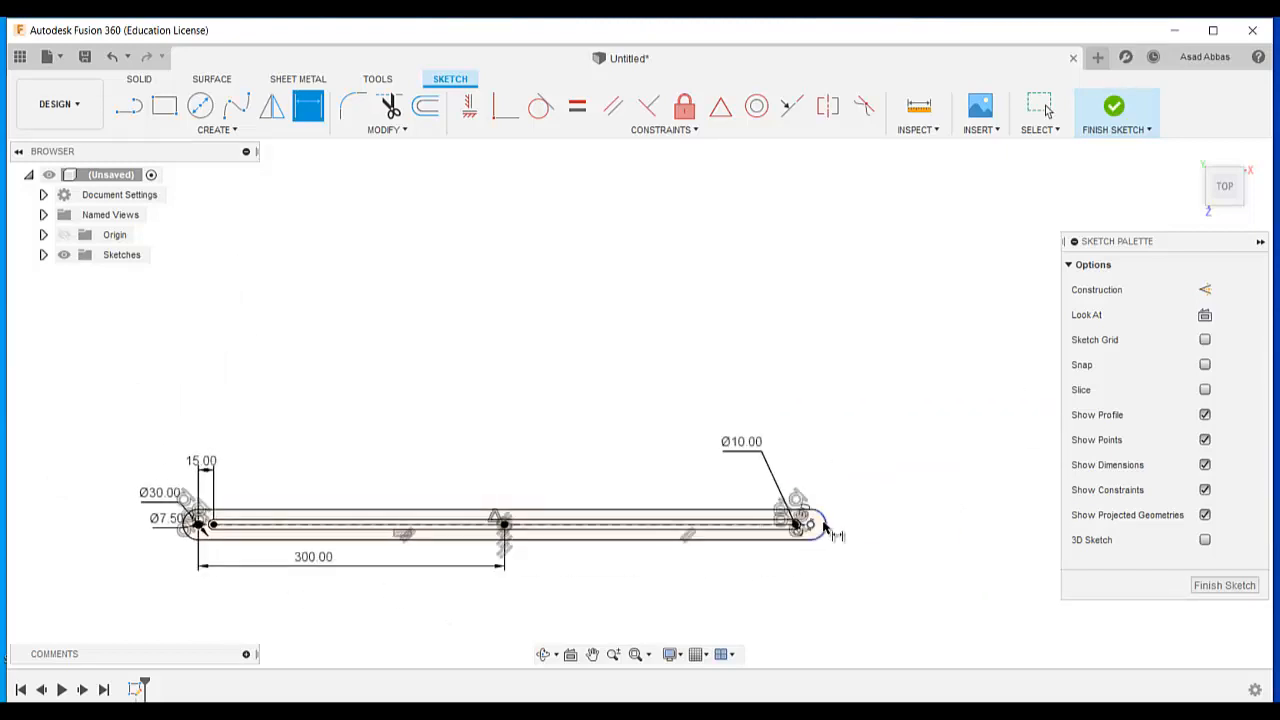
scroll(829, 566, up, 5)
scroll(745, 470, up, 4)
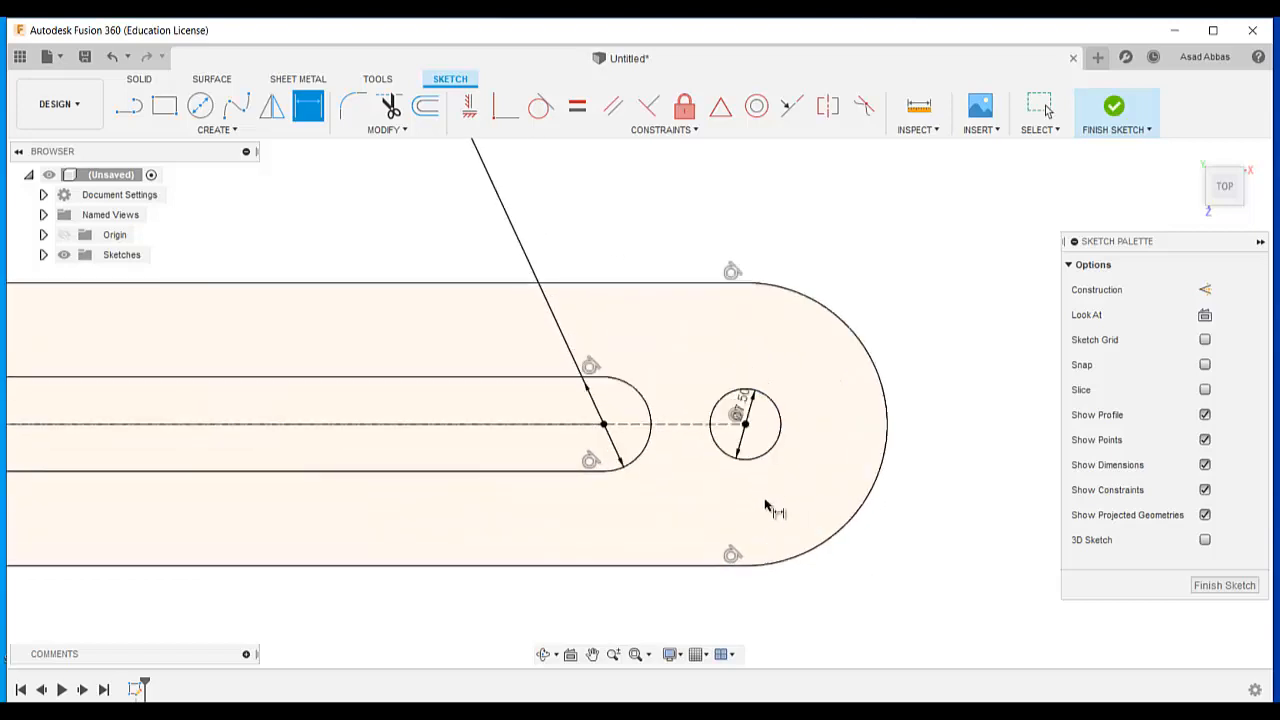
scroll(786, 489, down, 2)
scroll(770, 485, up, 1)
scroll(760, 483, up, 1)
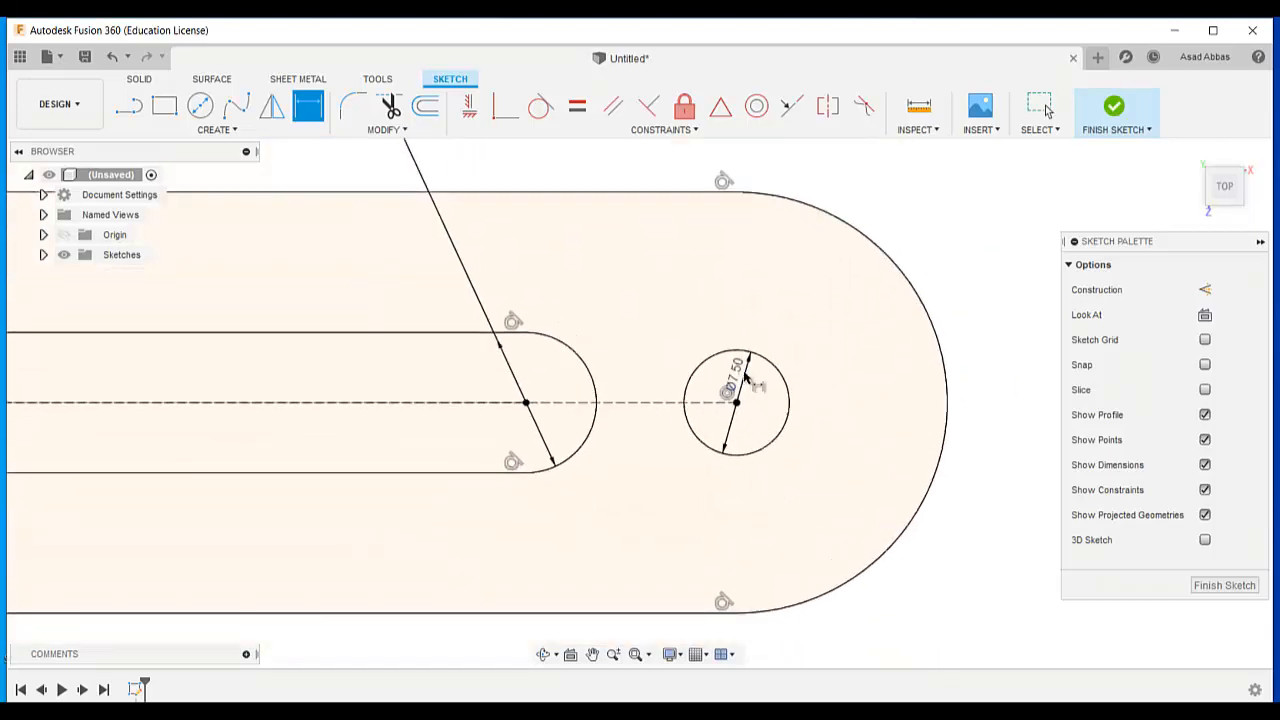
drag(748, 380, 972, 172)
click(1212, 588)
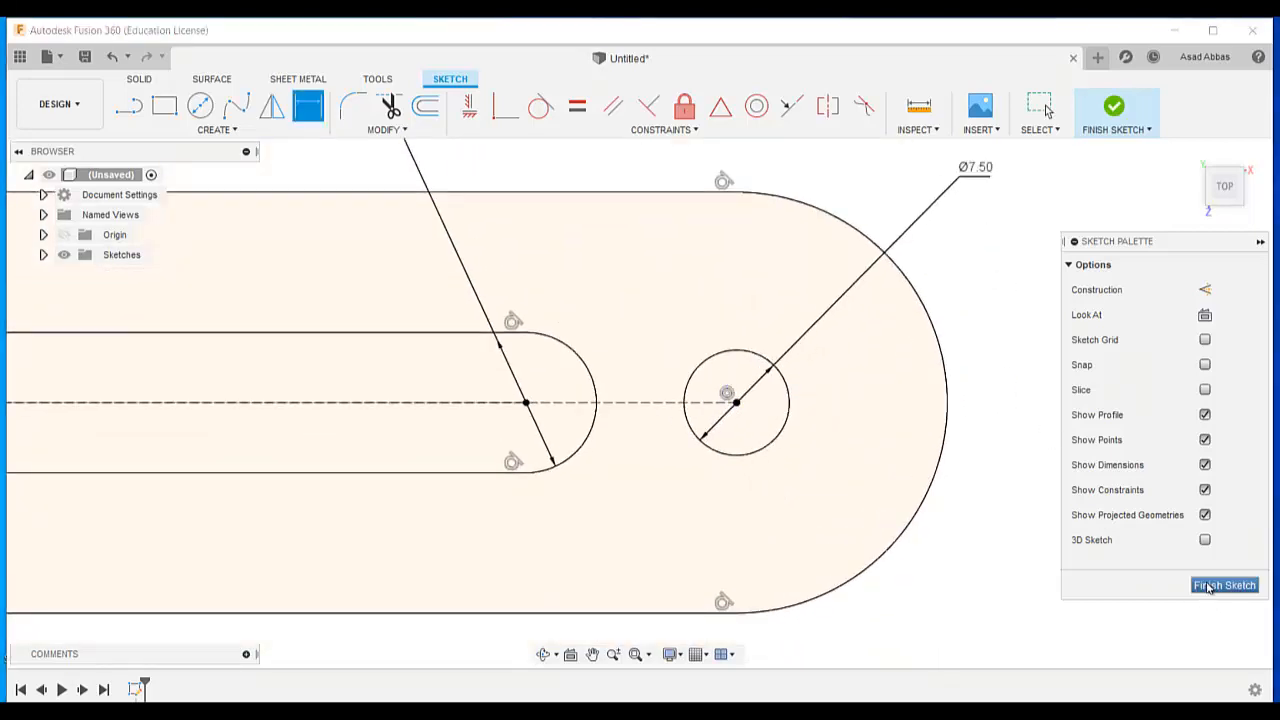
Start extruding the region between the outer slot, the inner slot and the holes, with a distance of 40 mm.
click(1191, 151)
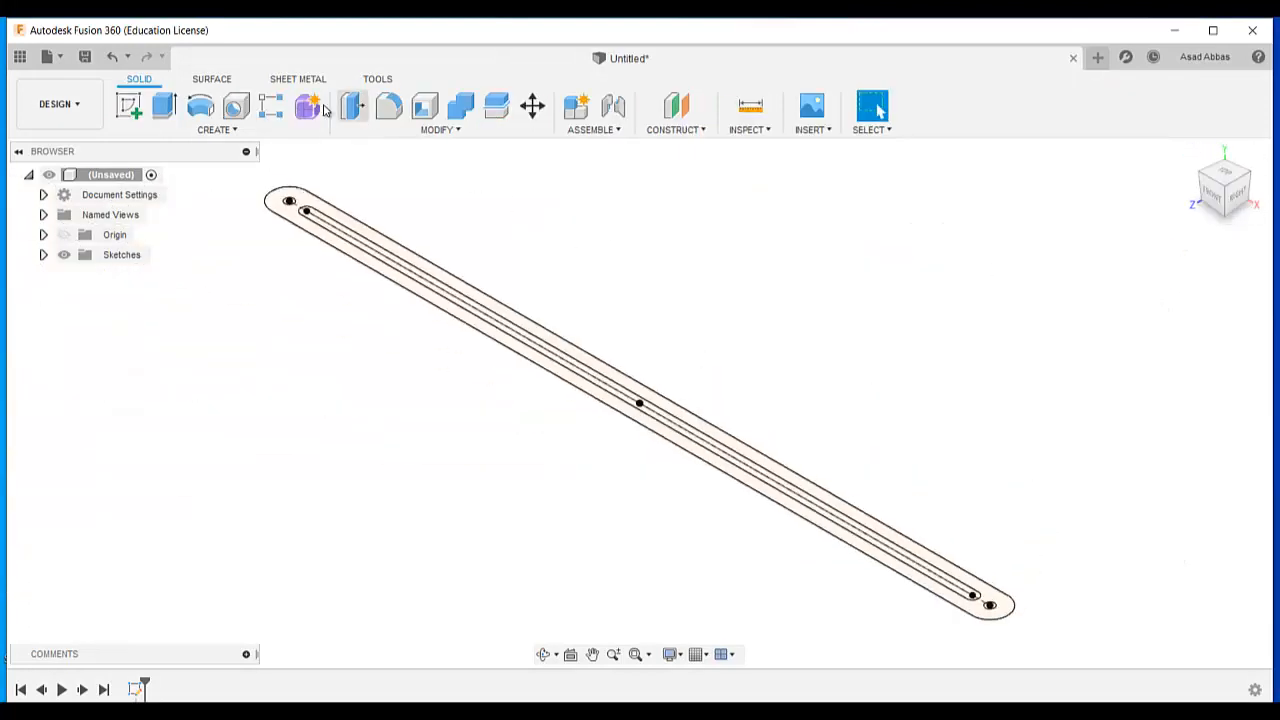
click(165, 105)
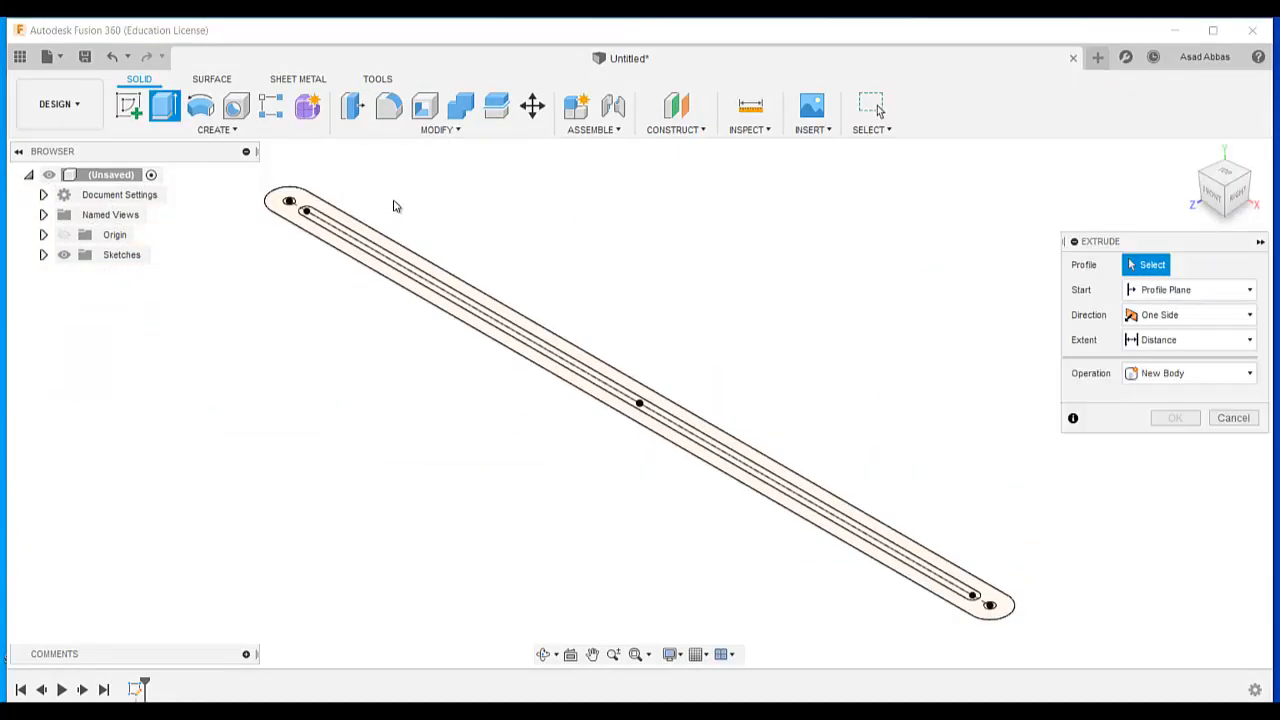
scroll(394, 206, up, 3)
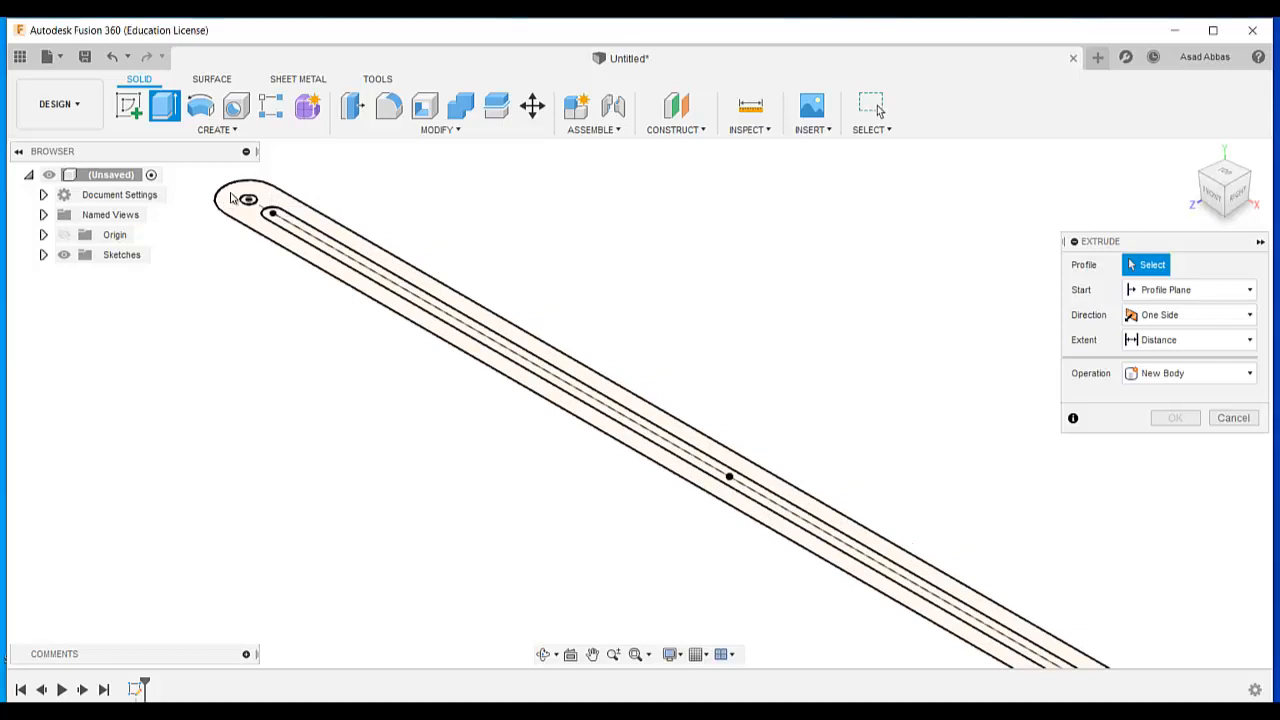
click(232, 197)
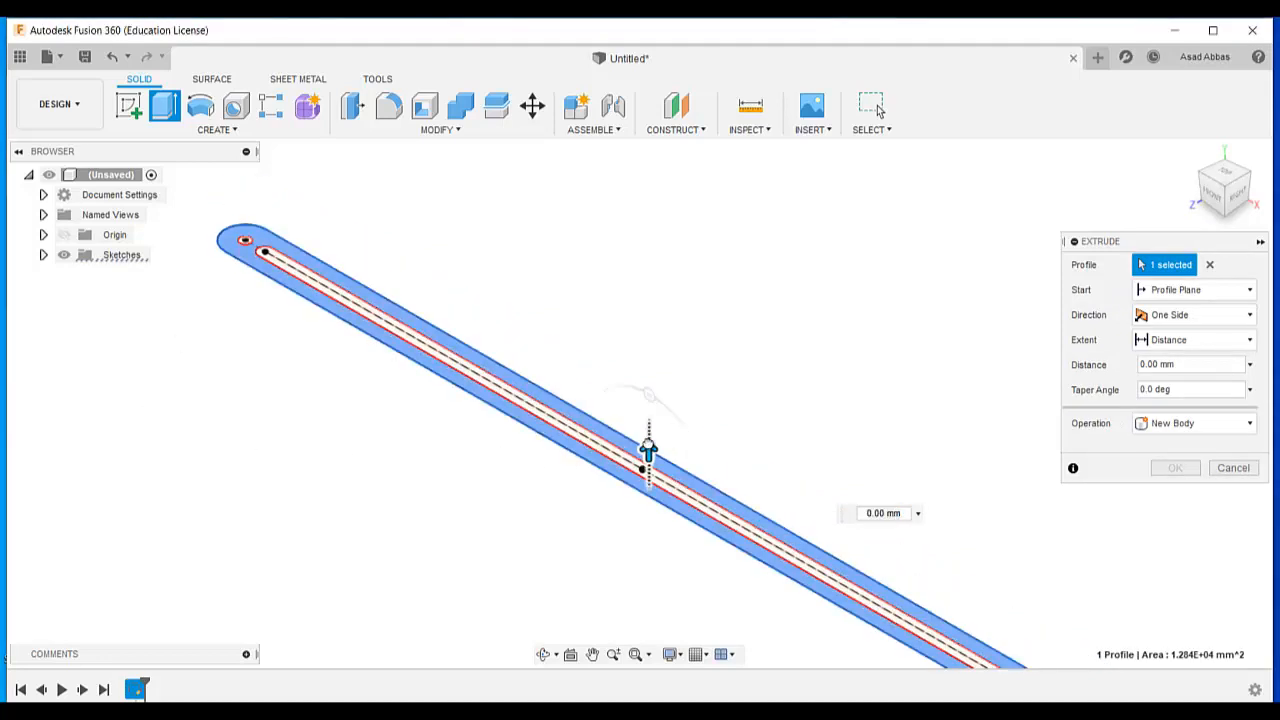
text(40)
key(Return)
Check the Arm2.3 reference drawing and extrude the selected profile 20 mm as a new body.
key(alt+Tab)
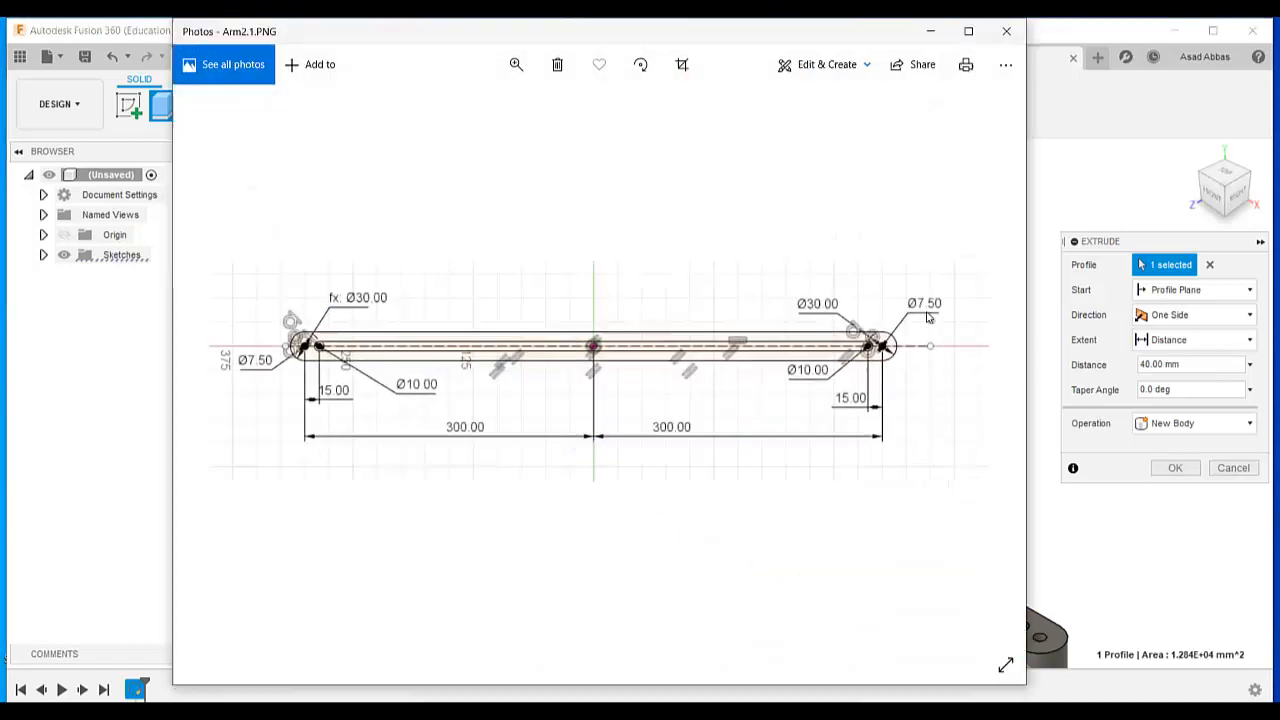
click(989, 374)
click(987, 374)
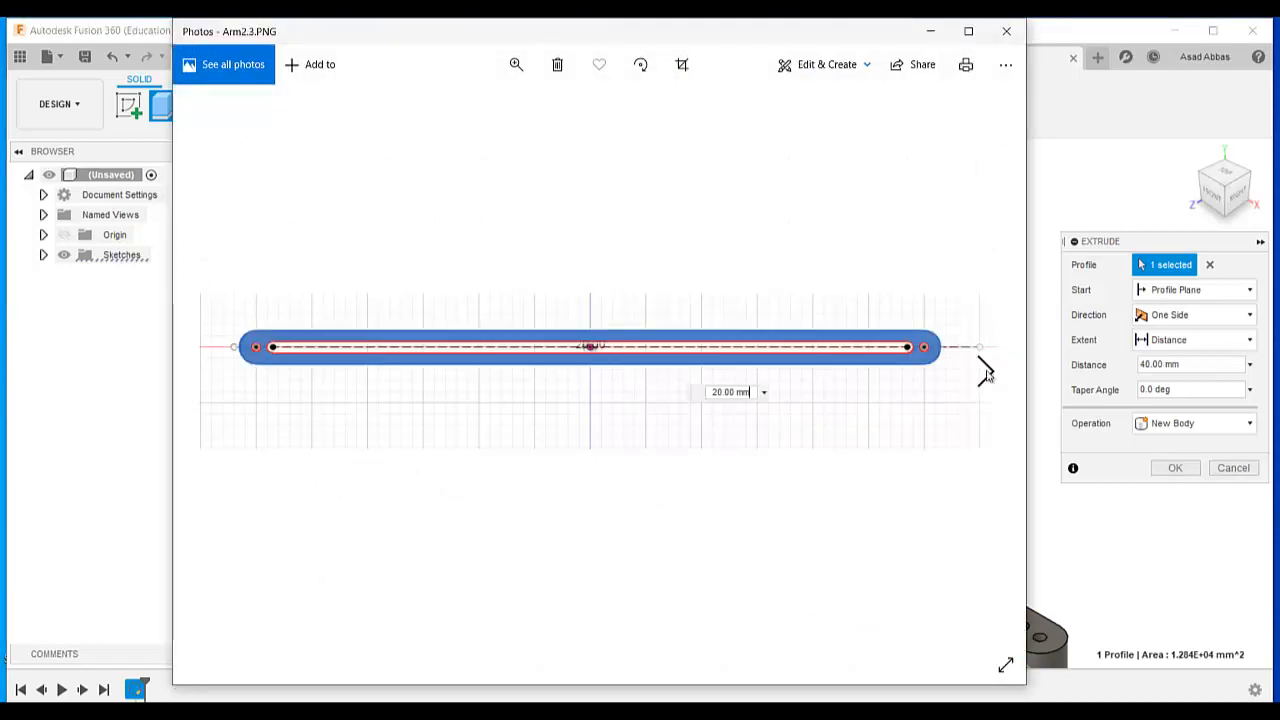
key(alt+Tab)
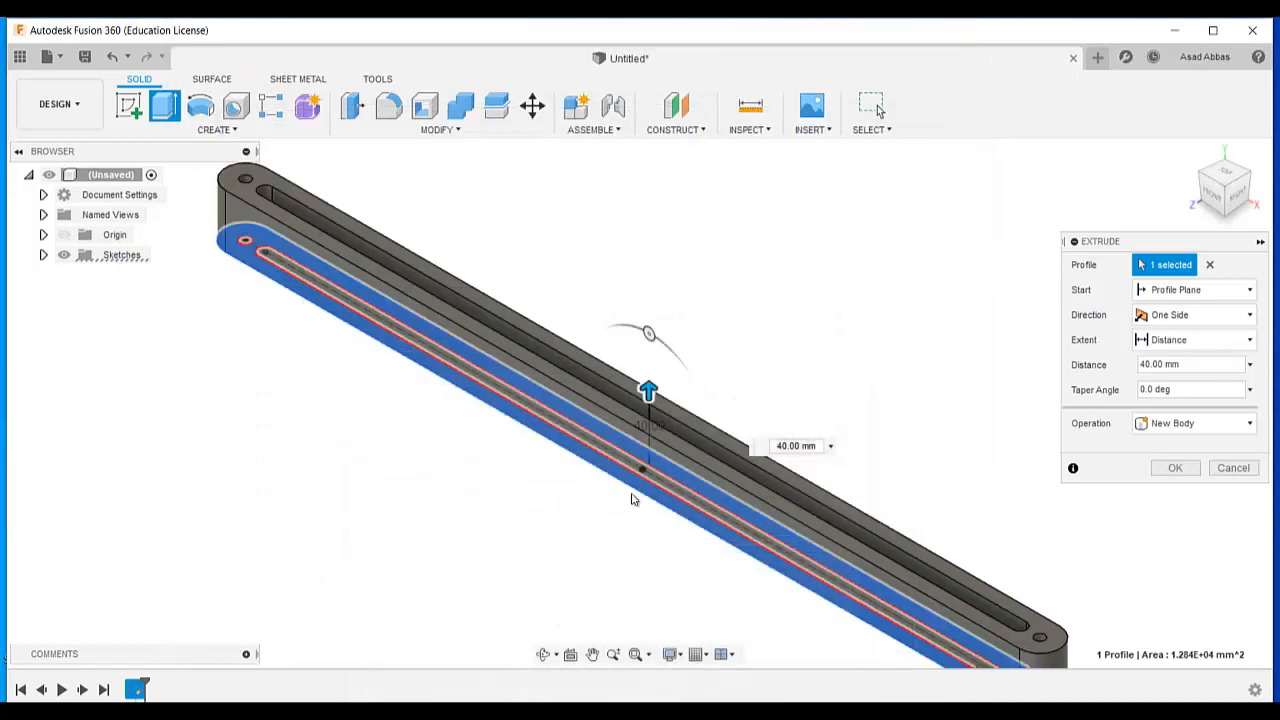
text(20)
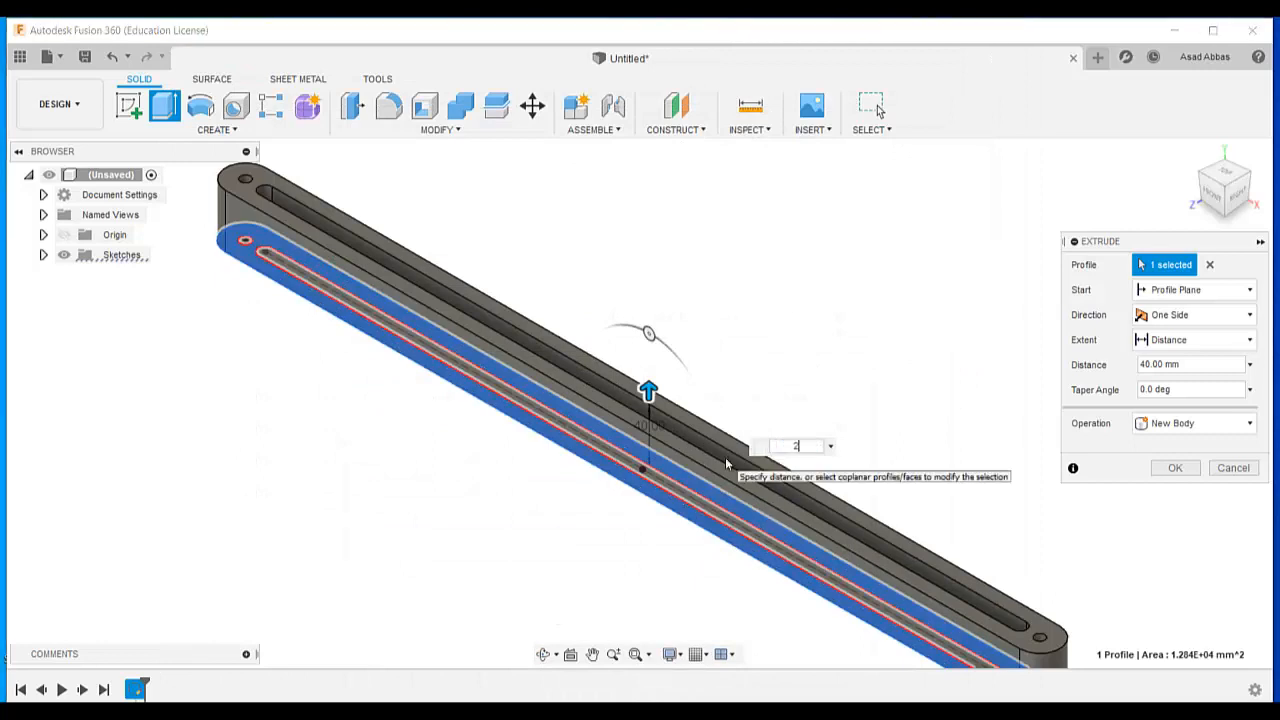
key(Return)
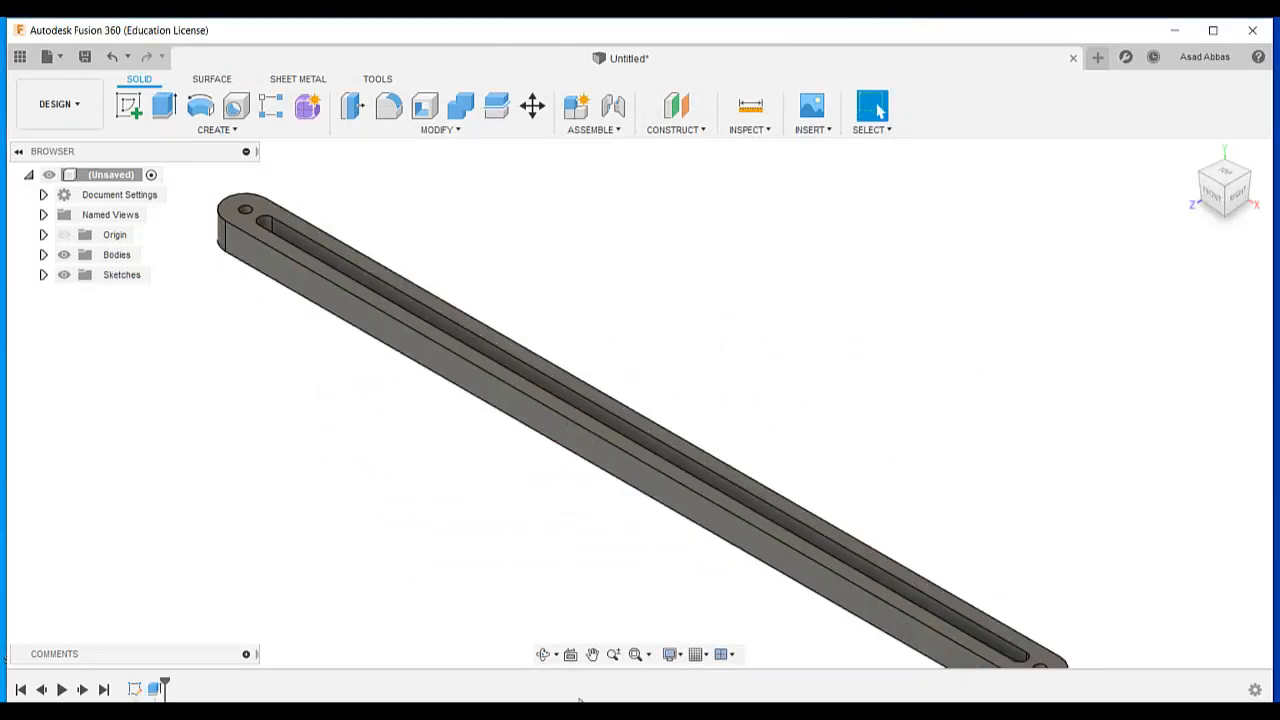
Examine the Arm2.5 reference image for the diameter and length of the grooves in the slot's inner walls.
key(alt+Tab)
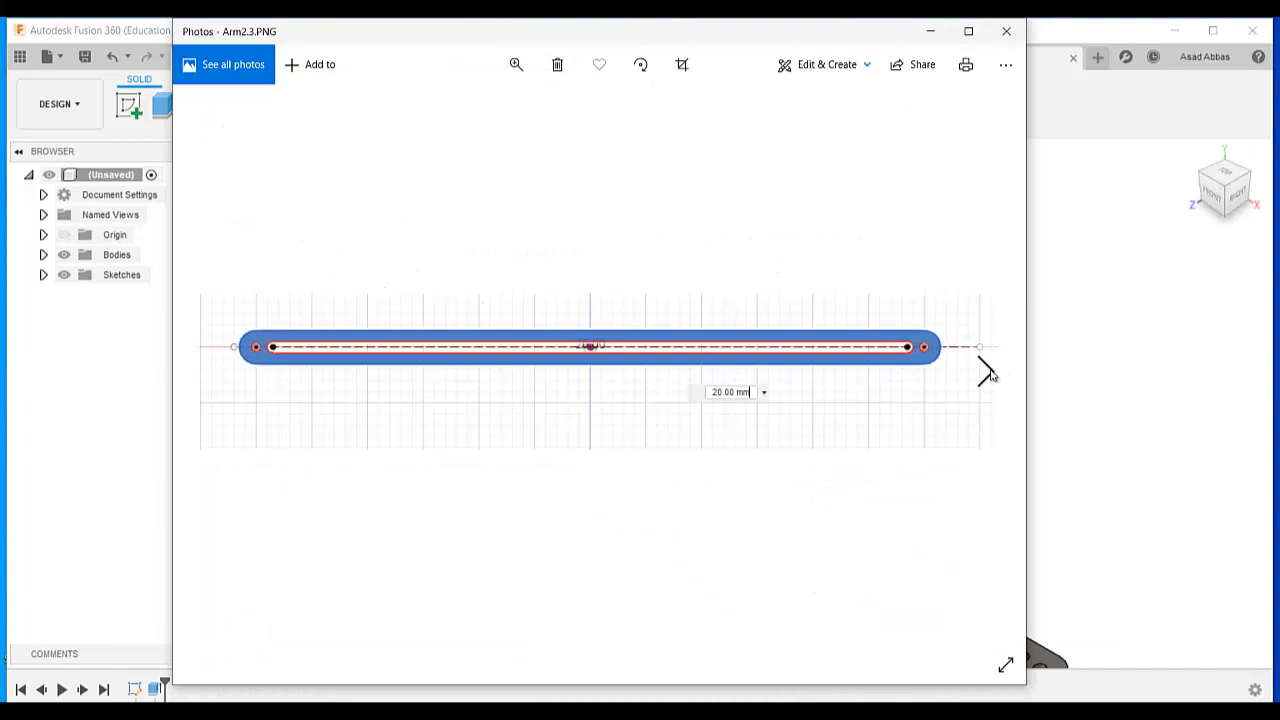
click(987, 372)
click(987, 372)
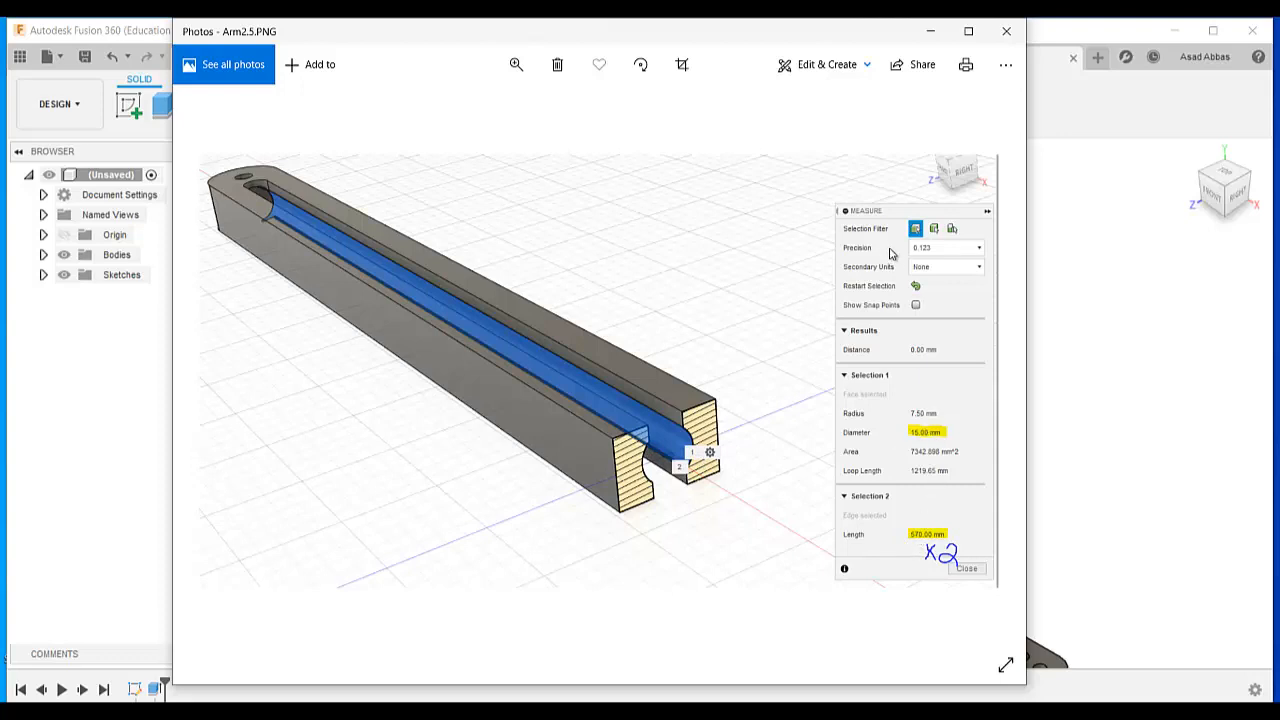
click(930, 31)
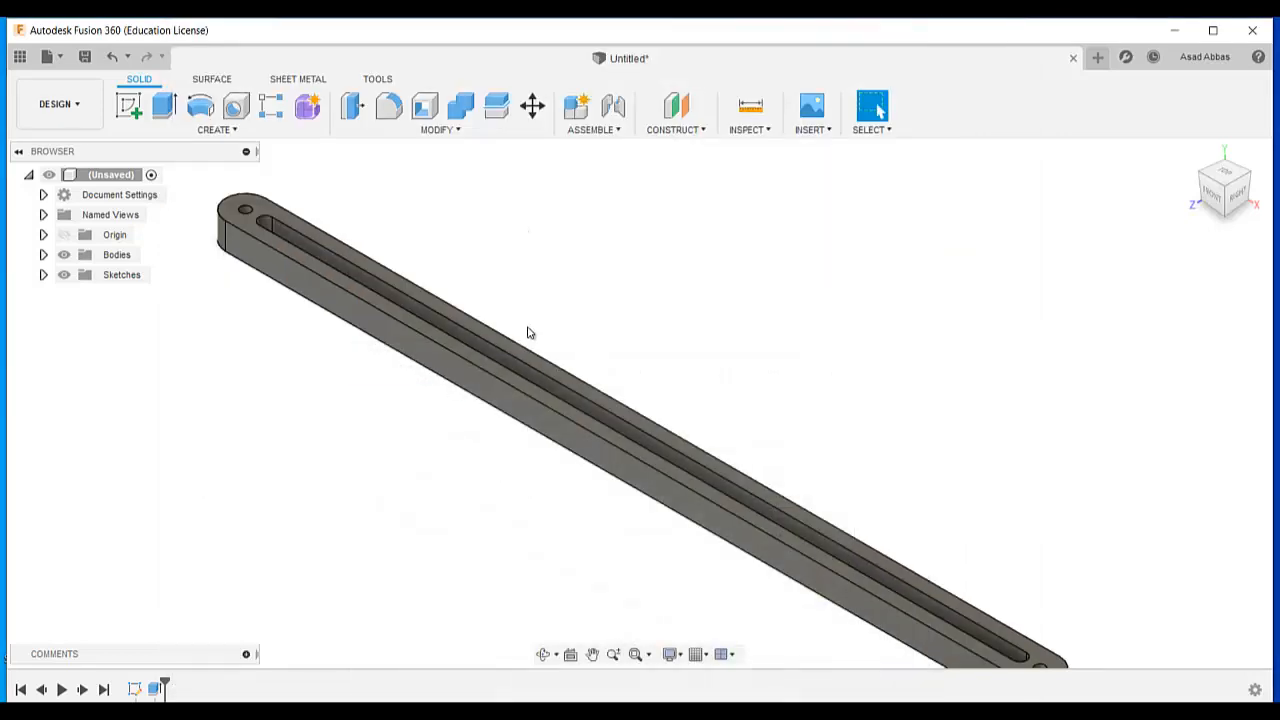
scroll(593, 316, down, 2)
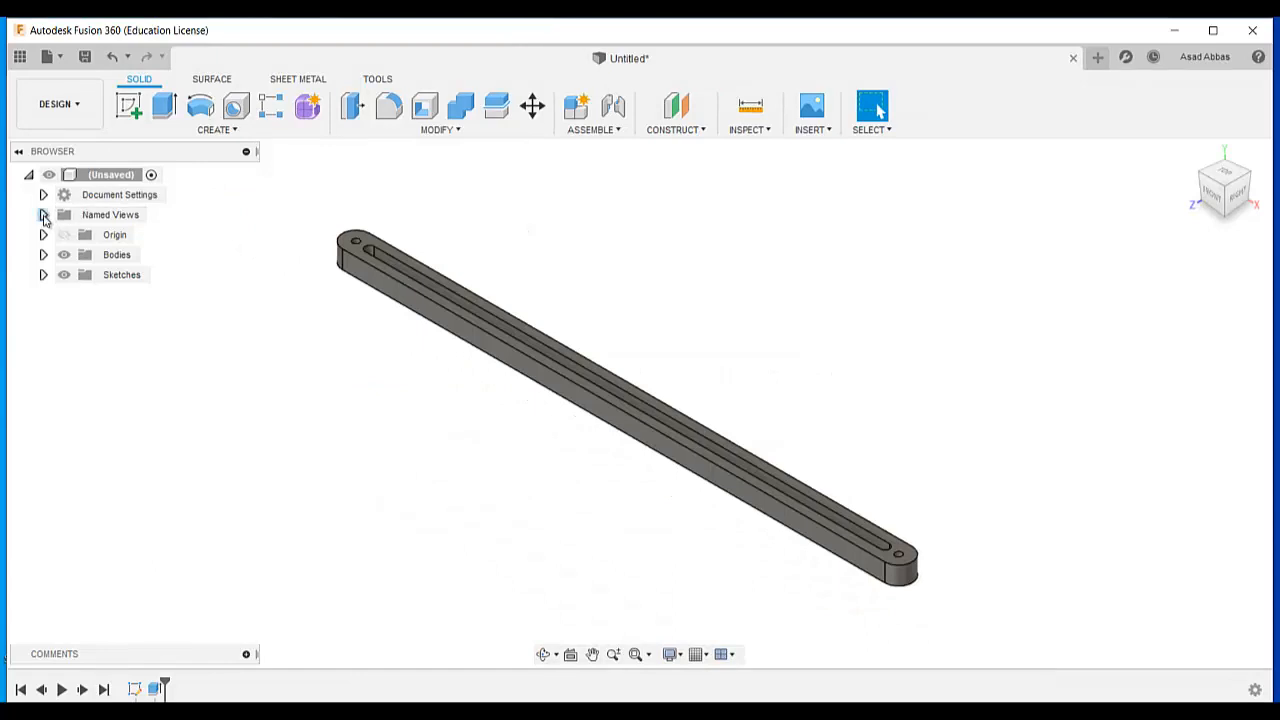
click(43, 195)
click(43, 195)
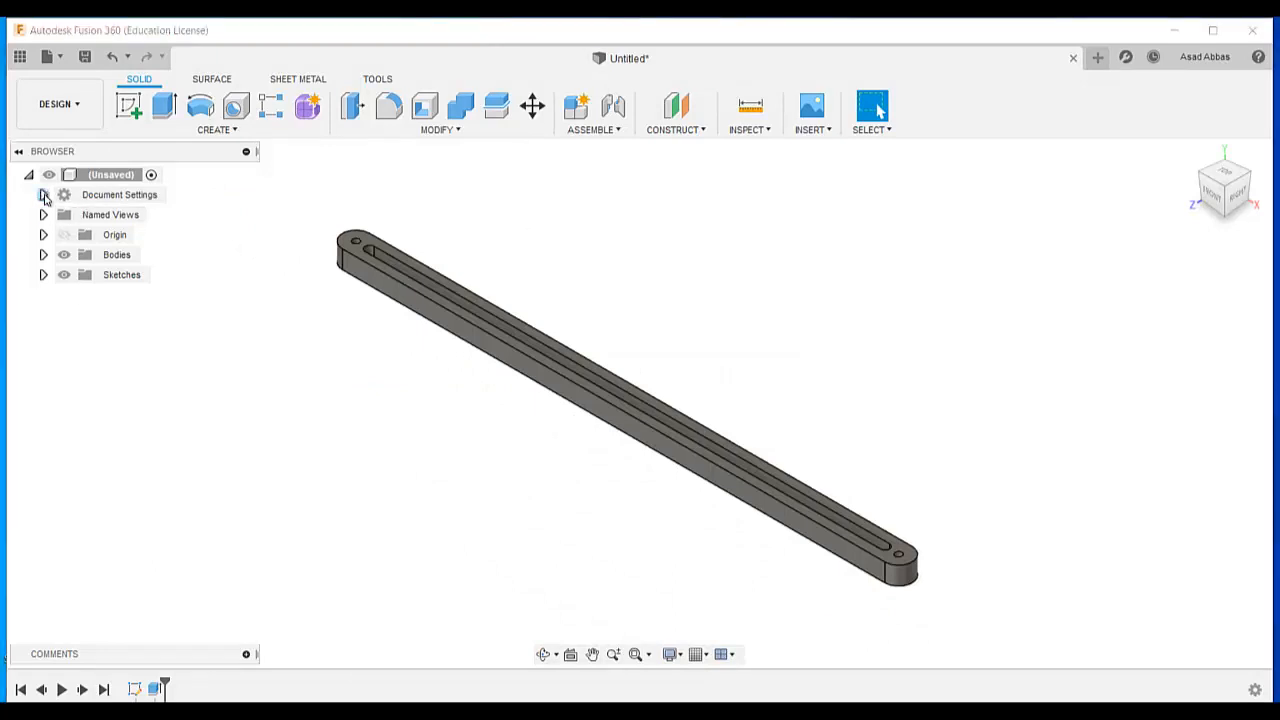
Start a sketch on the YZ origin plane and draw a circle about 8.7 mm in diameter inside the arm's cross-section.
click(43, 235)
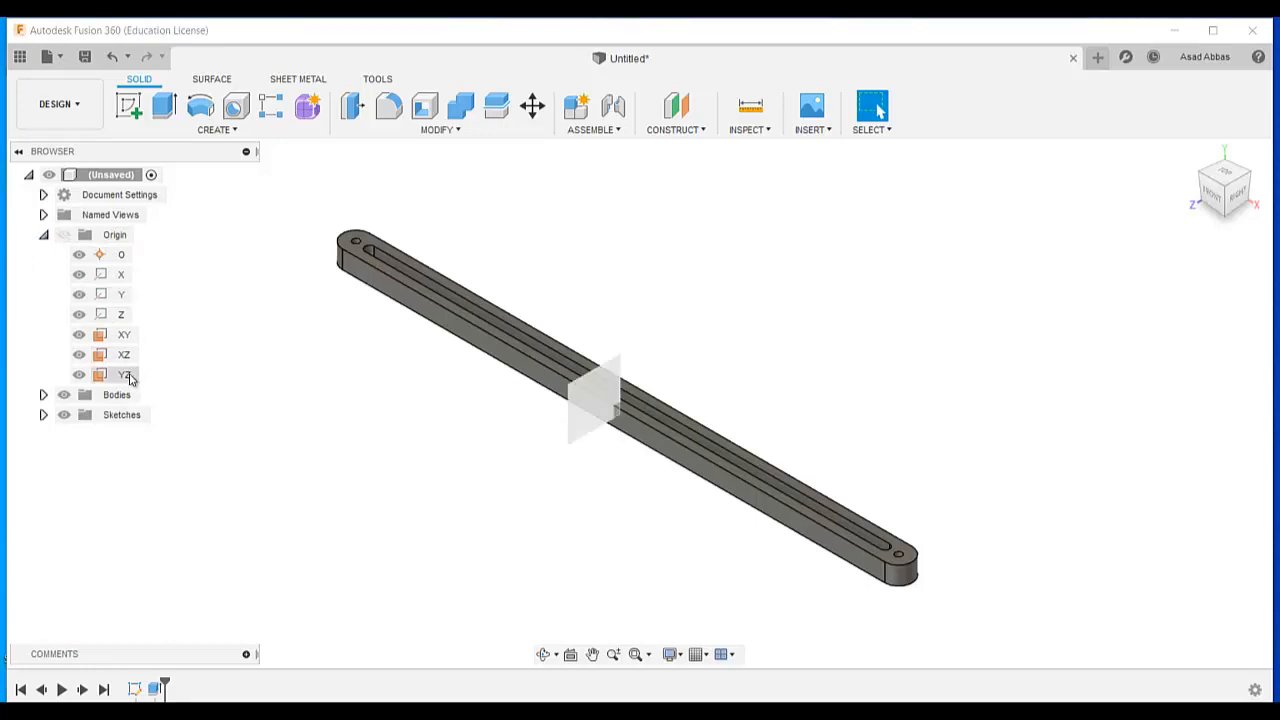
click(128, 376)
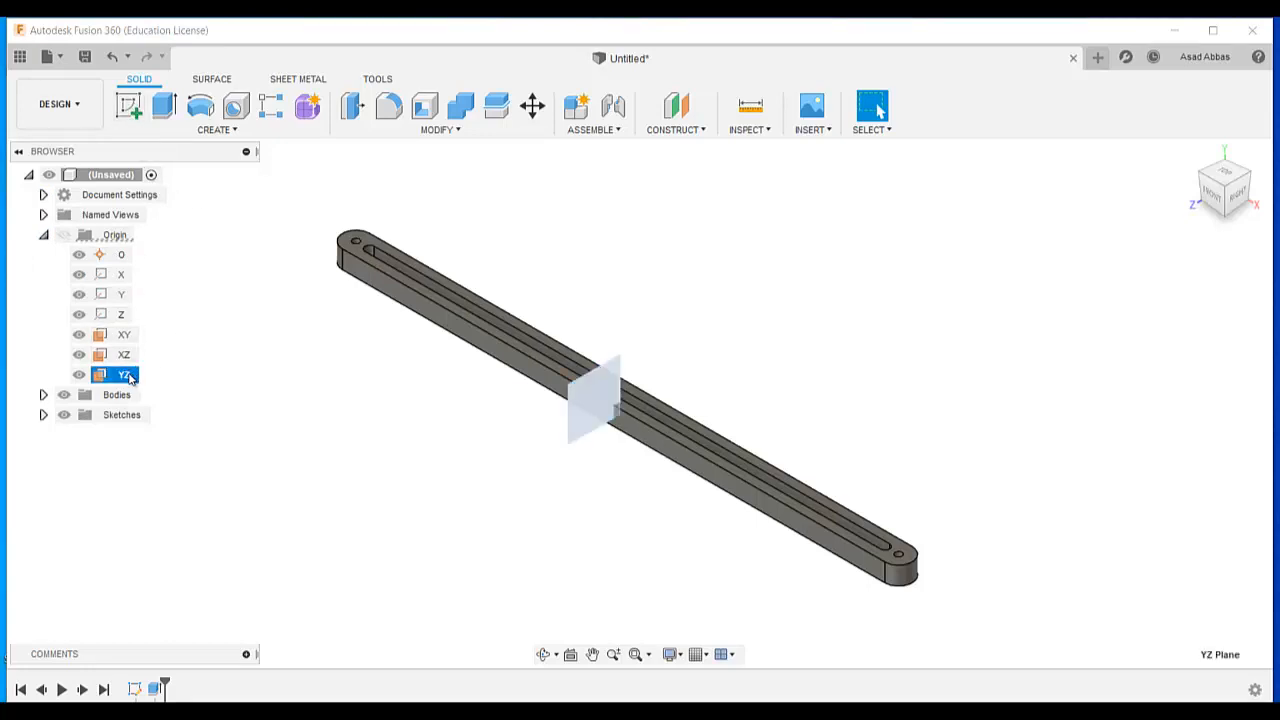
click(129, 106)
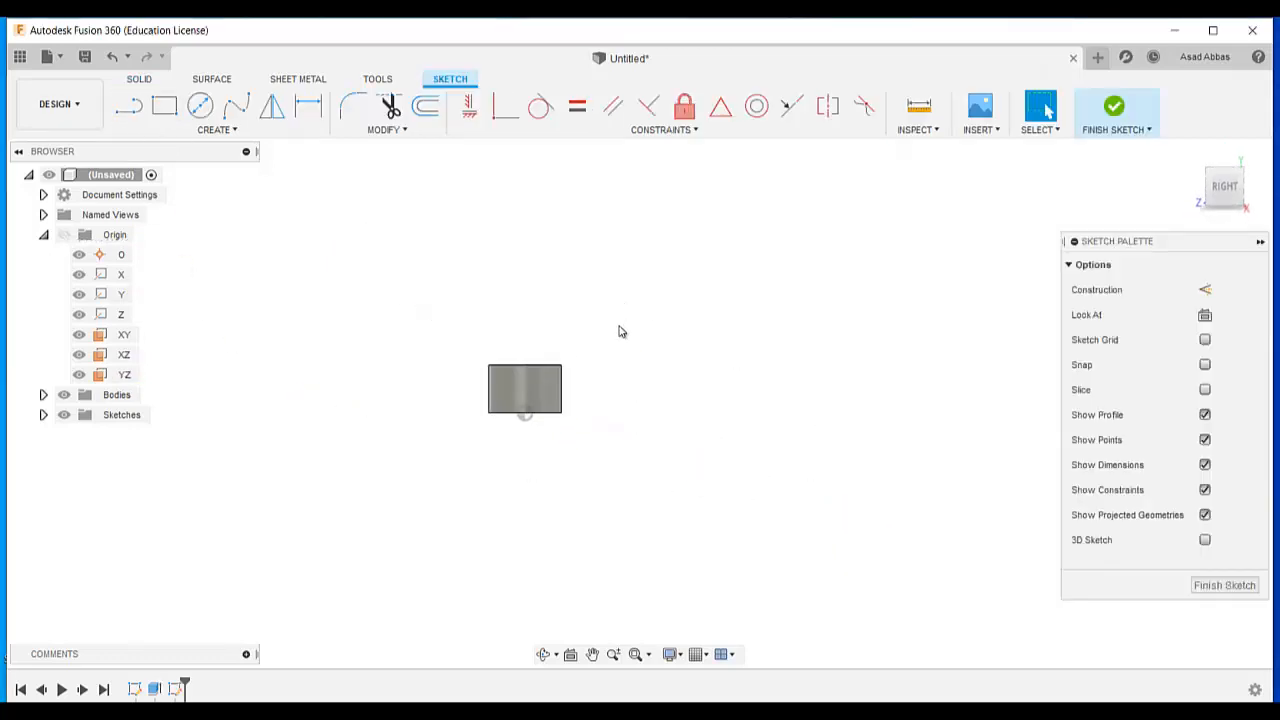
scroll(590, 402, up, 2)
key(c)
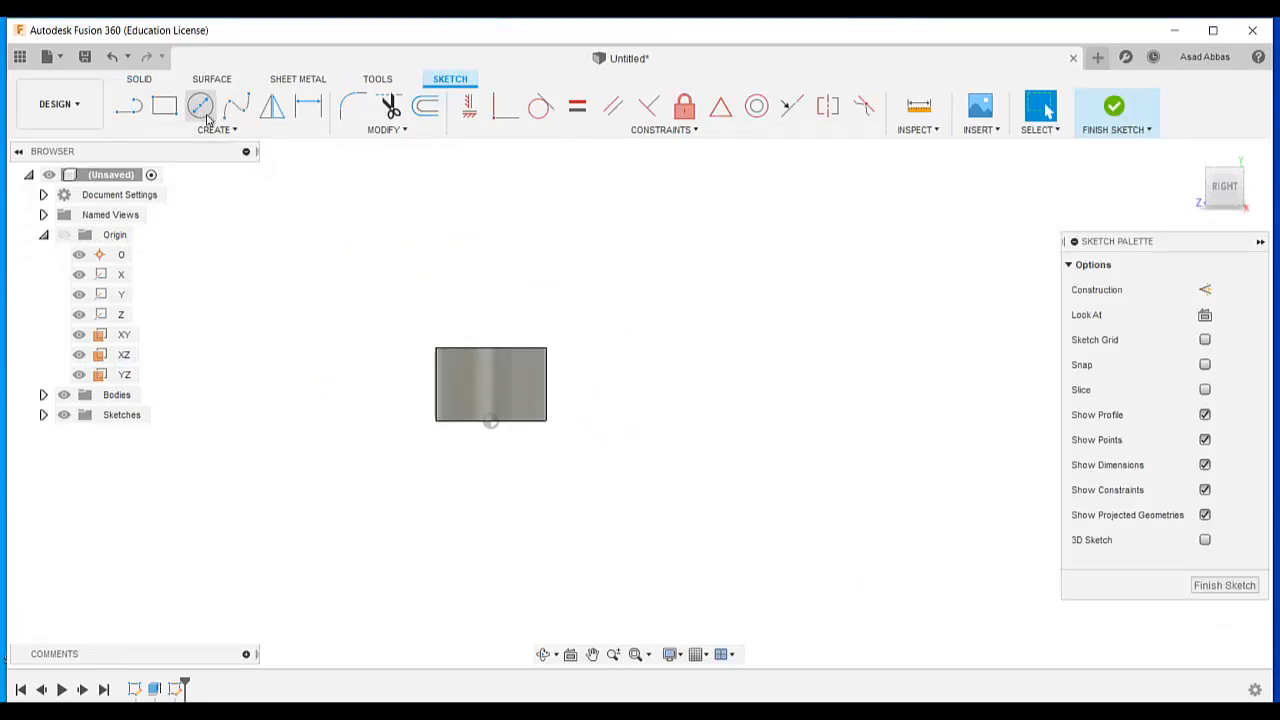
scroll(555, 362, up, 2)
click(457, 398)
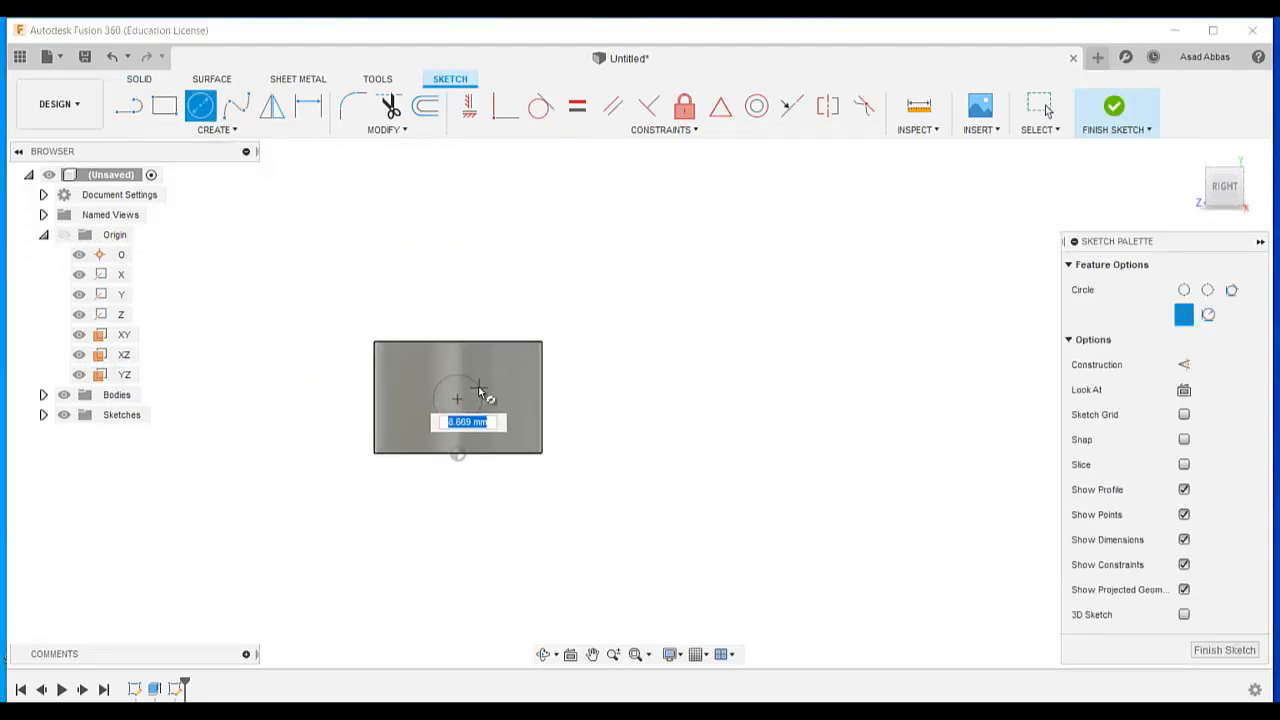
click(478, 387)
Dimension the circle's diameter as 15 mm.
click(217, 129)
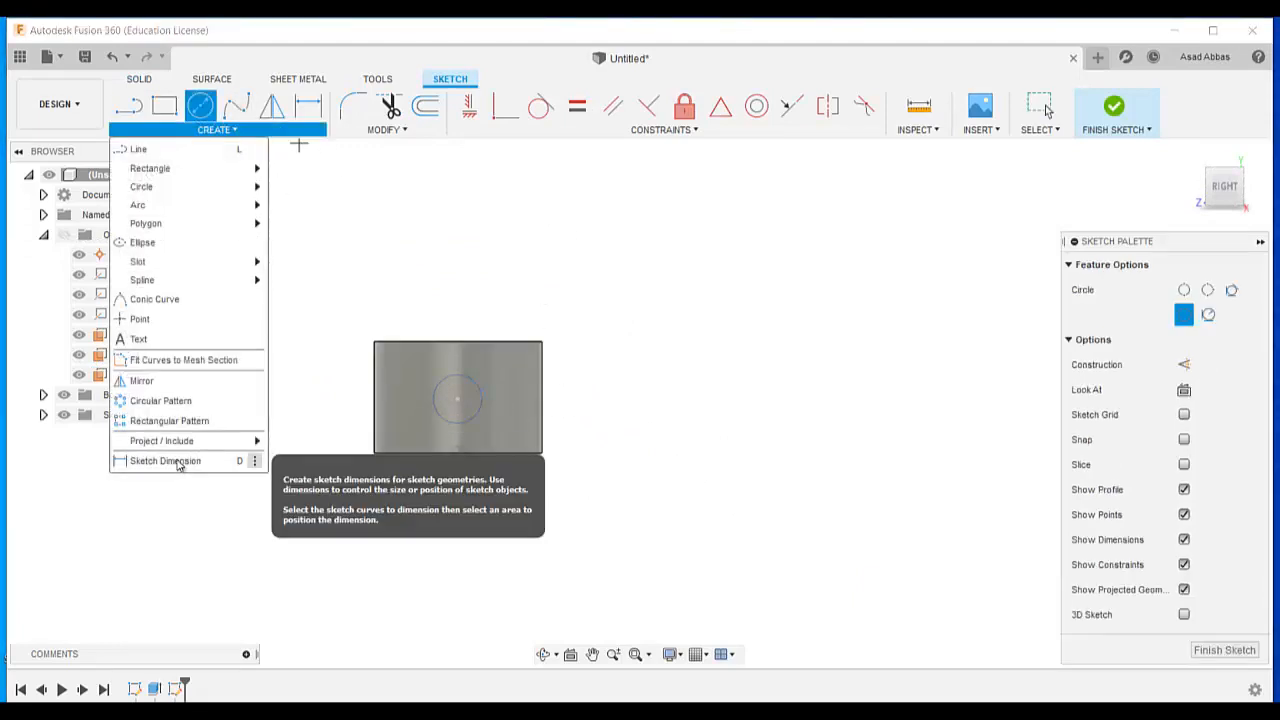
key(d)
click(474, 384)
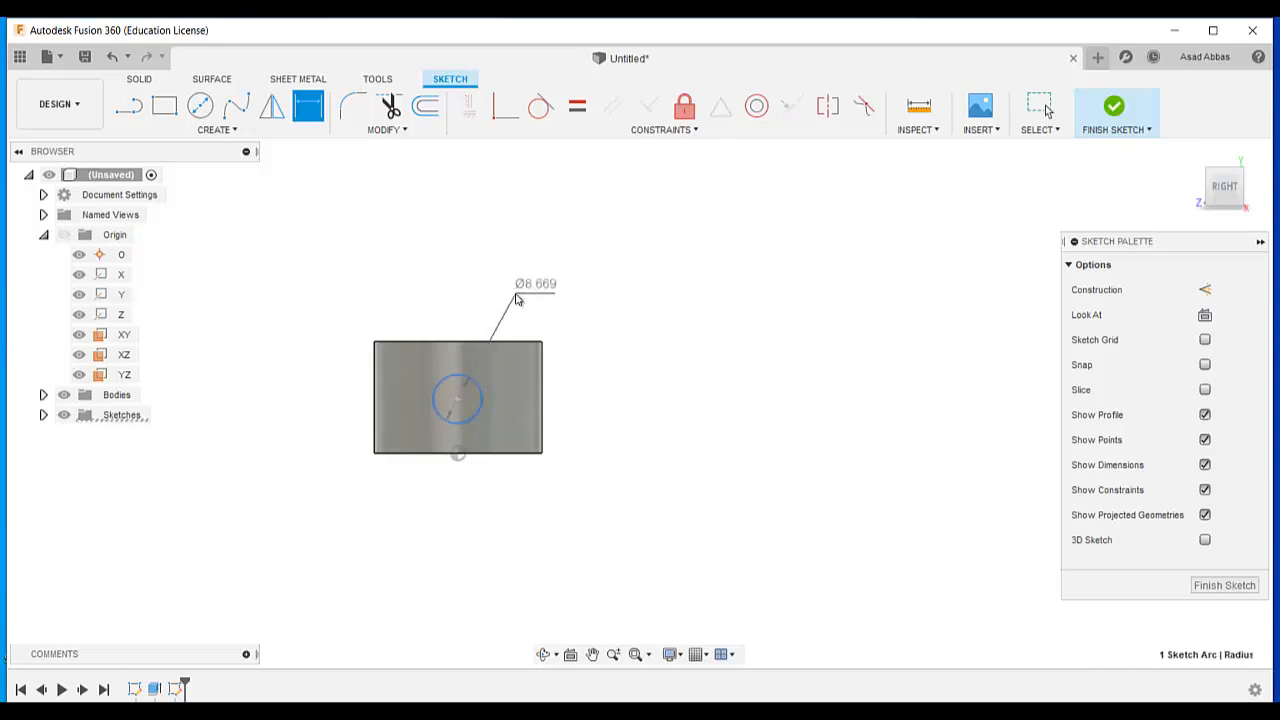
click(512, 296)
text(15)
key(Return)
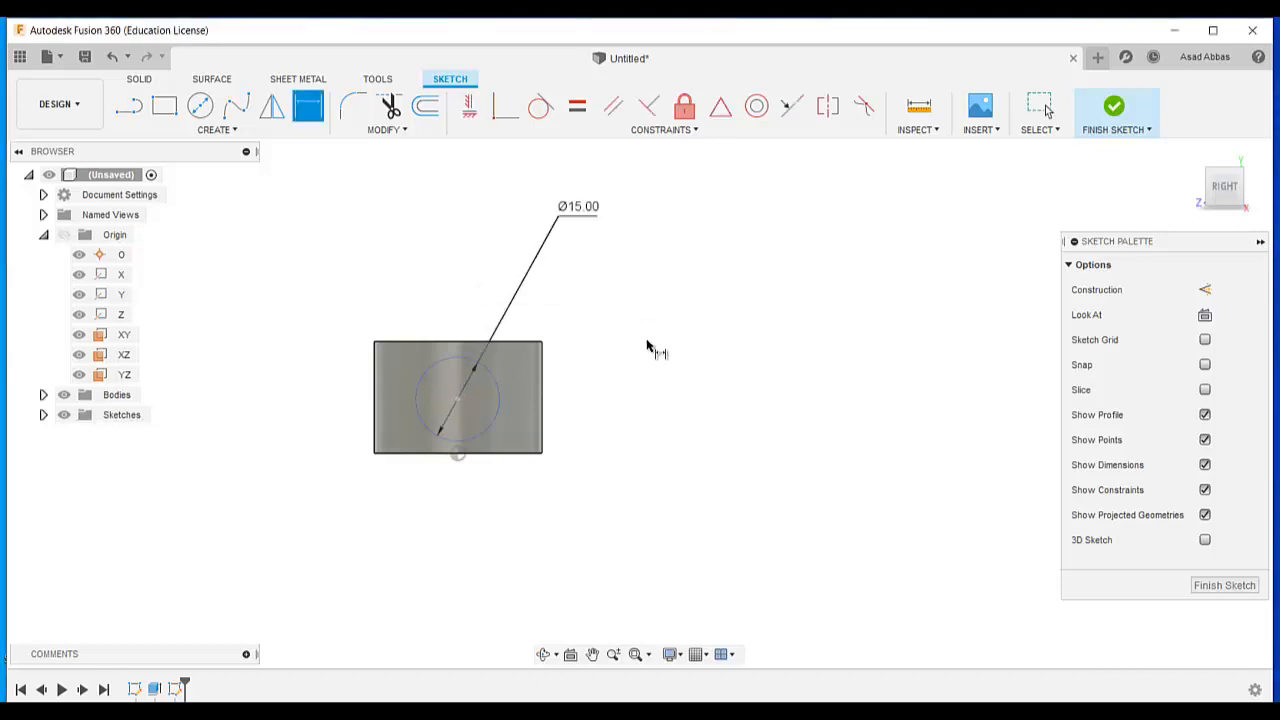
Set the horizontal distance between the circle's centre and the arm's left side edge to 15 mm.
click(452, 400)
click(375, 400)
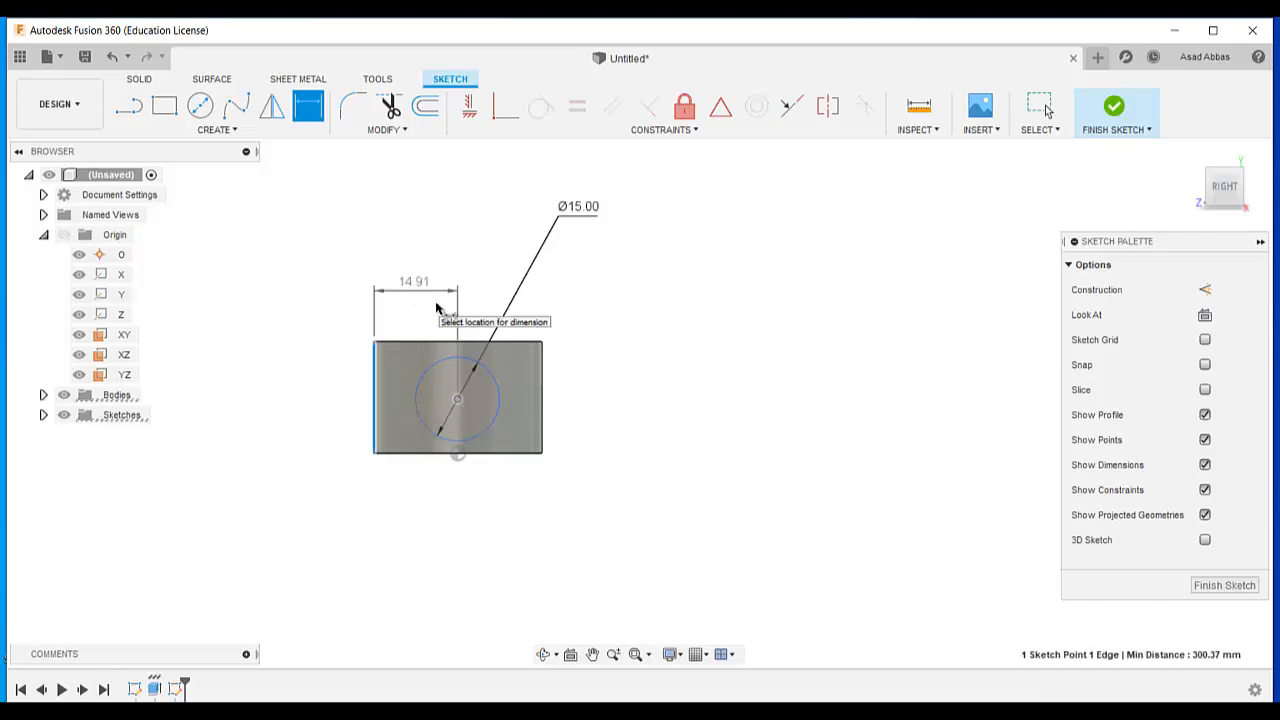
click(437, 308)
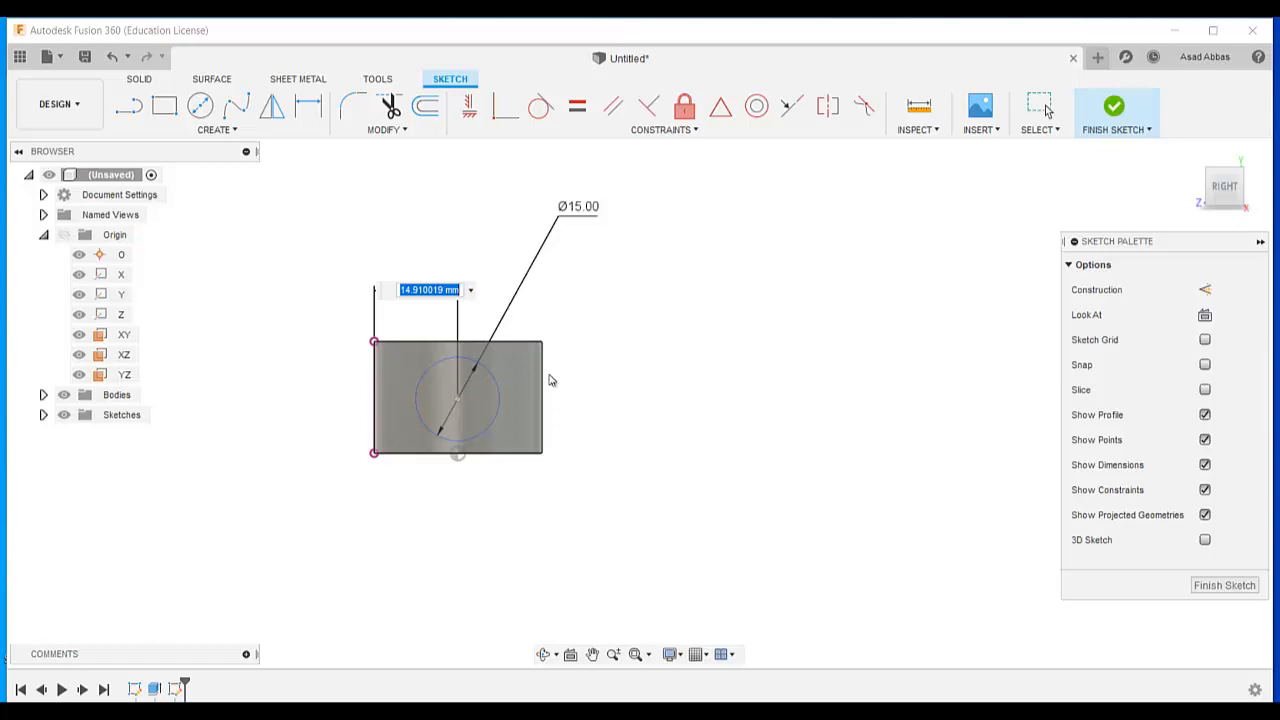
text(15)
key(Return)
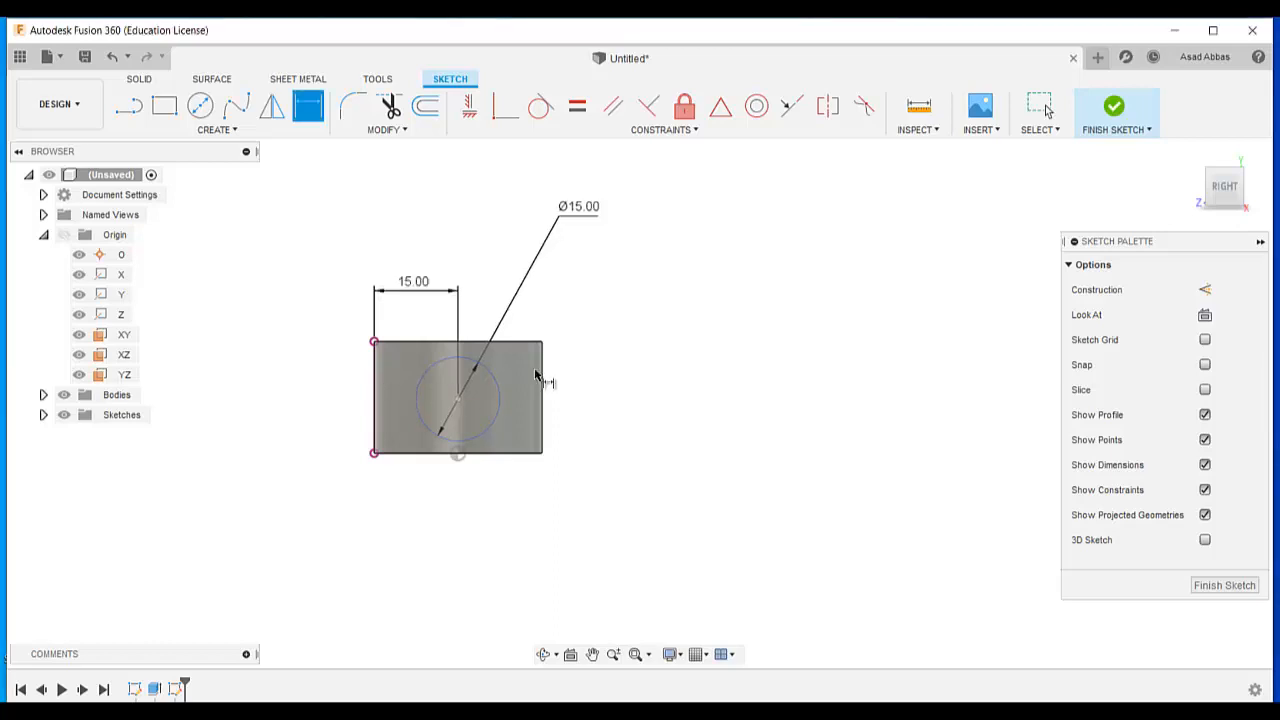
Dimension the circle's centre 10 mm above the arm's bottom edge and finish the sketch.
click(457, 401)
click(458, 455)
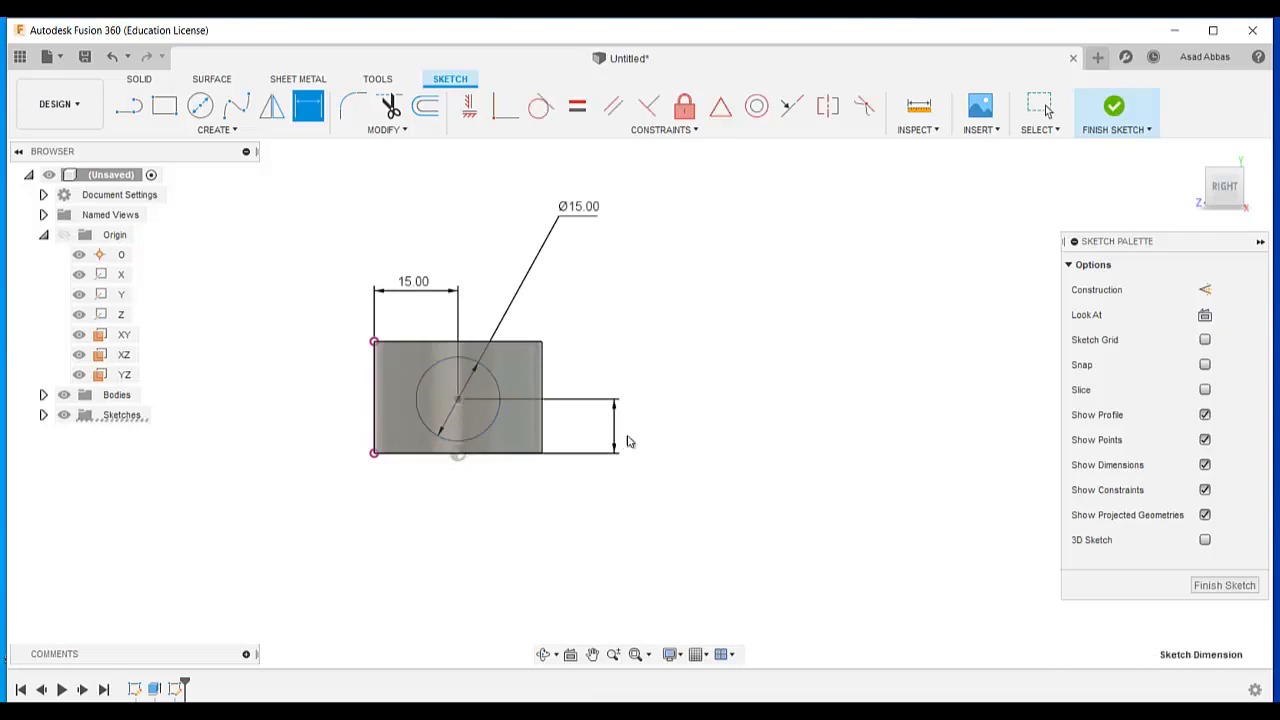
click(628, 441)
text(2)
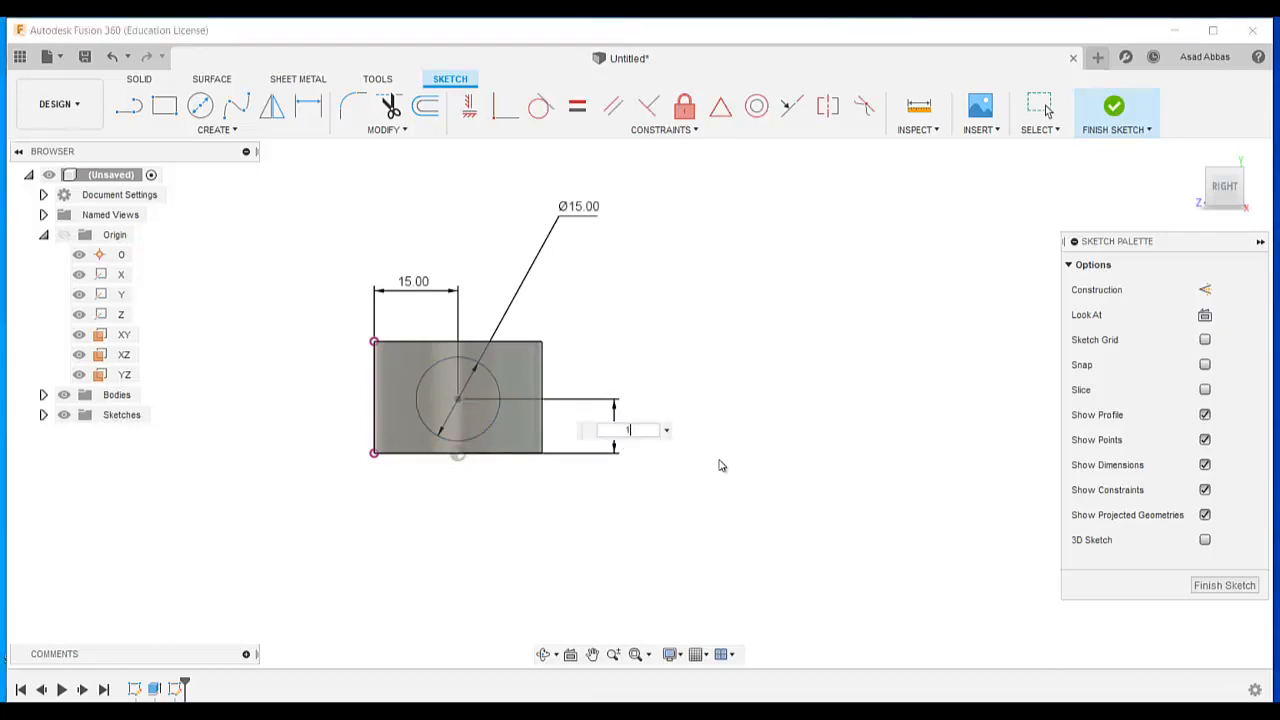
key(Return)
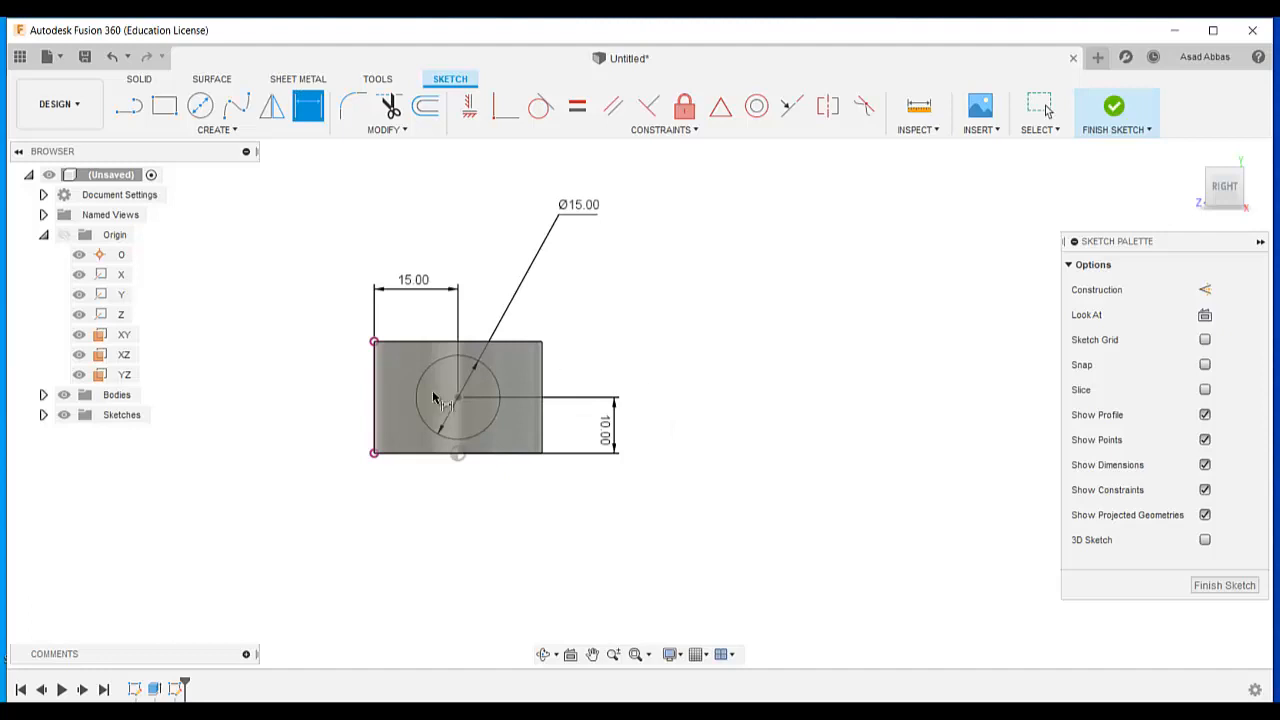
scroll(586, 354, down, 2)
shift+middle_drag(586, 354, 590, 356)
click(1198, 585)
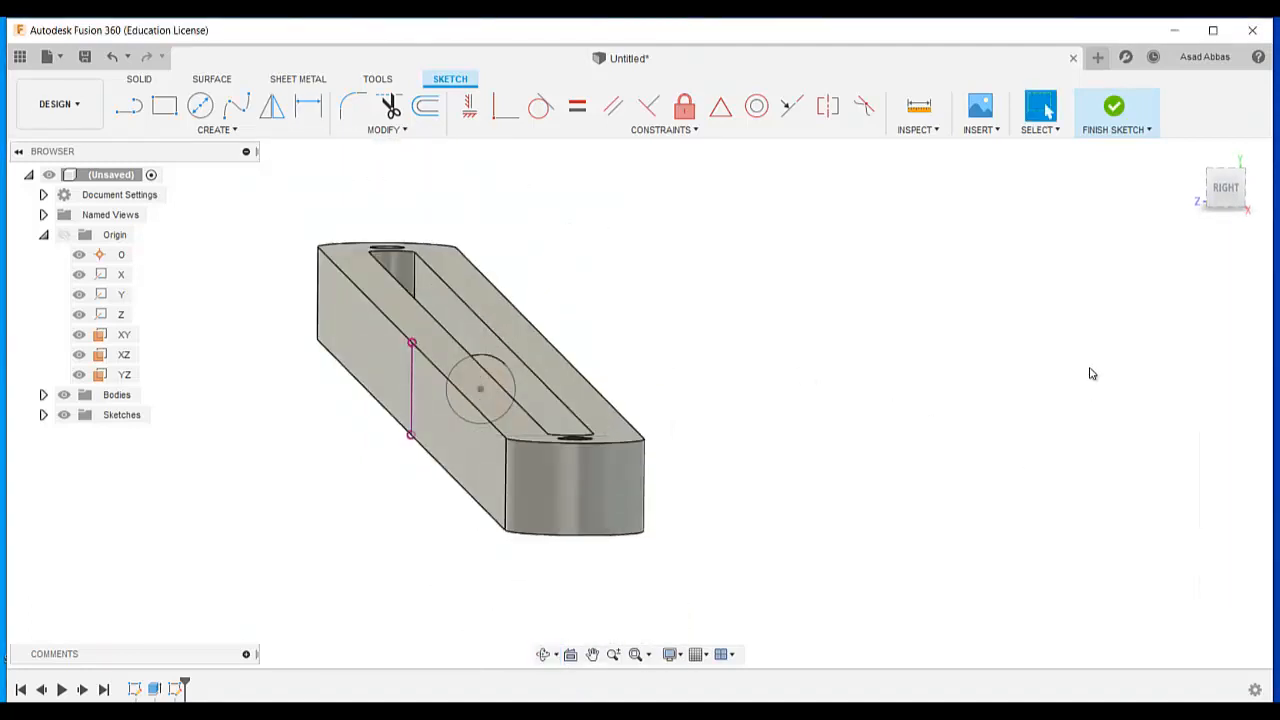
click(1190, 163)
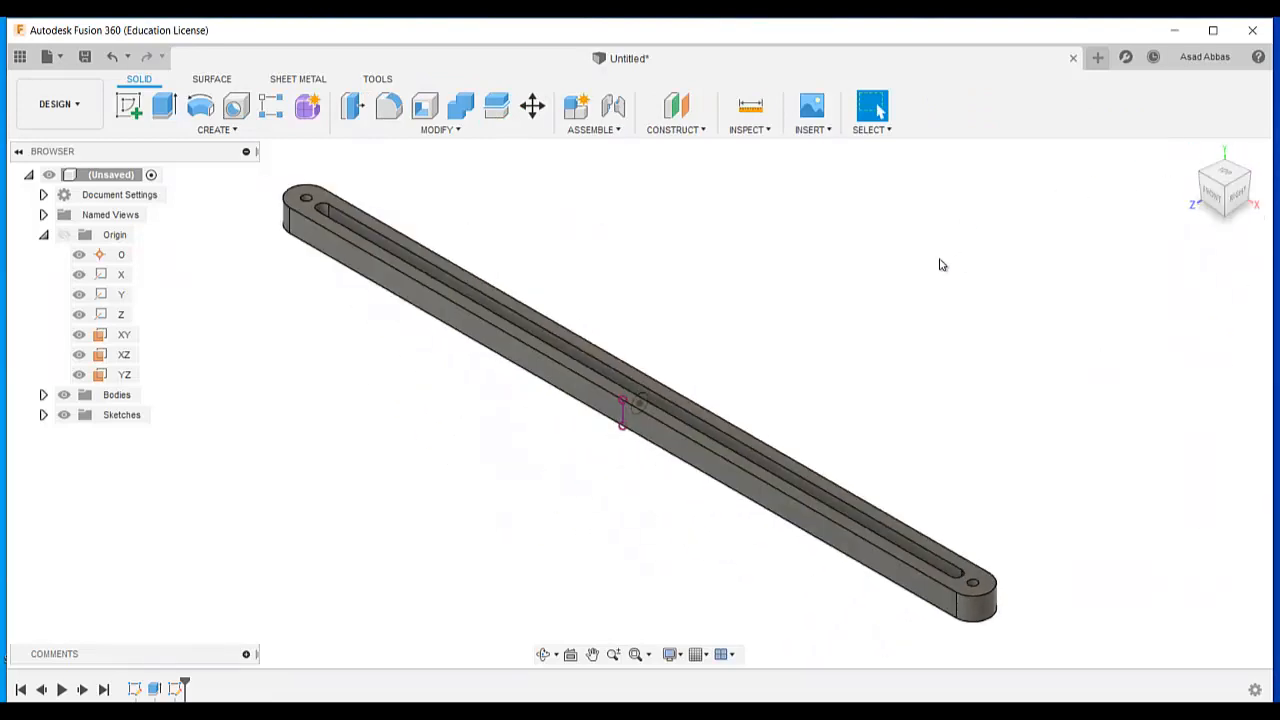
Extrude the 15 mm circle symmetrically as a cut with a whole length of 570 mm to groove the slot walls.
click(164, 105)
shift+middle_drag(737, 334, 740, 418)
scroll(740, 418, up, 3)
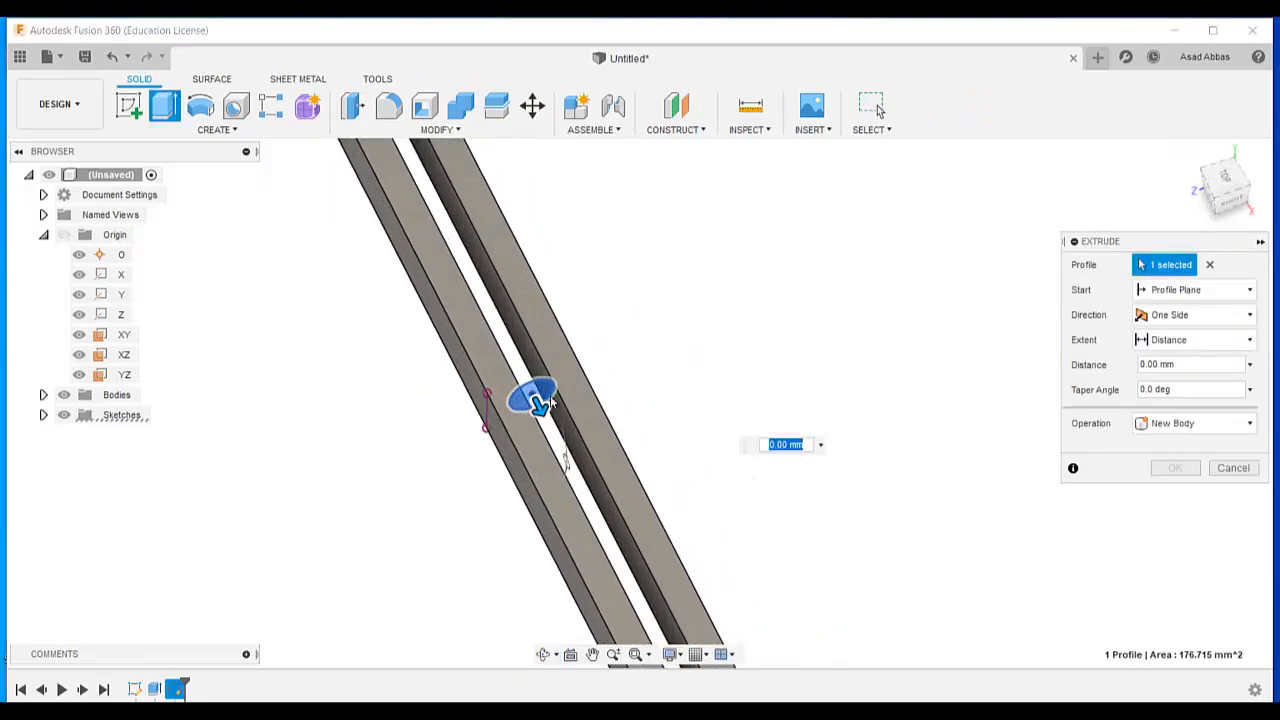
scroll(857, 390, down, 2)
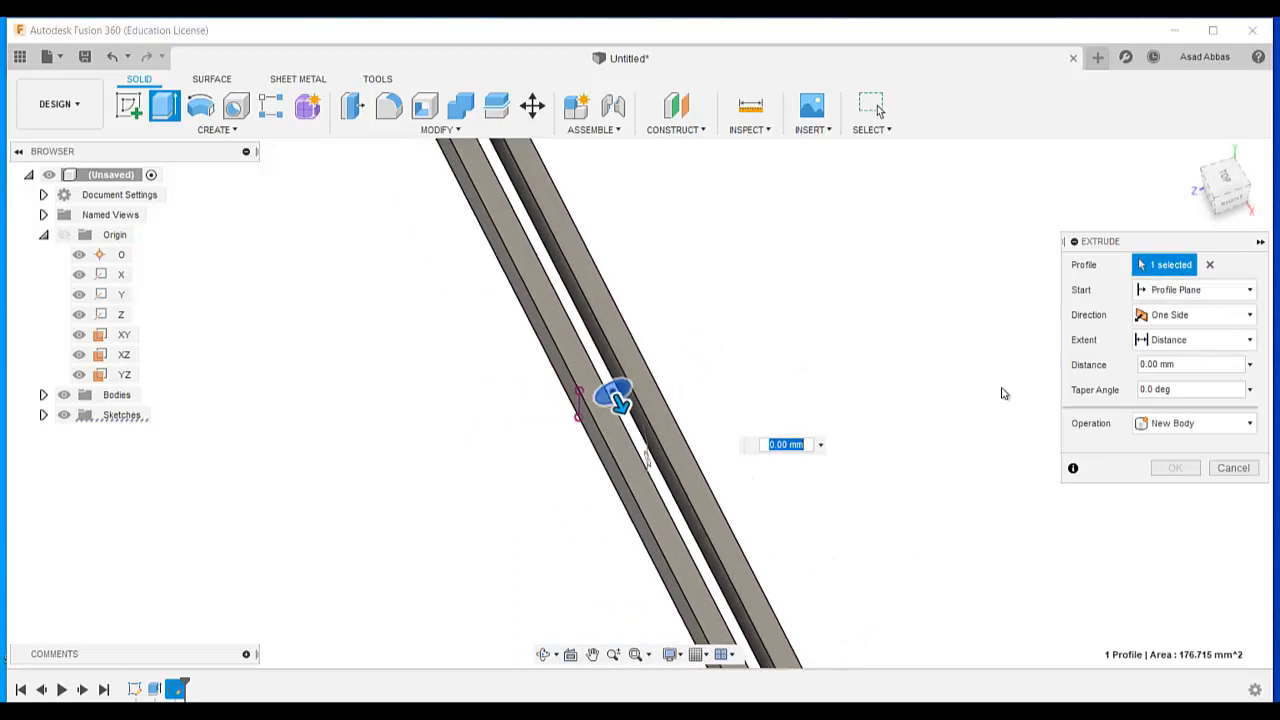
click(1160, 316)
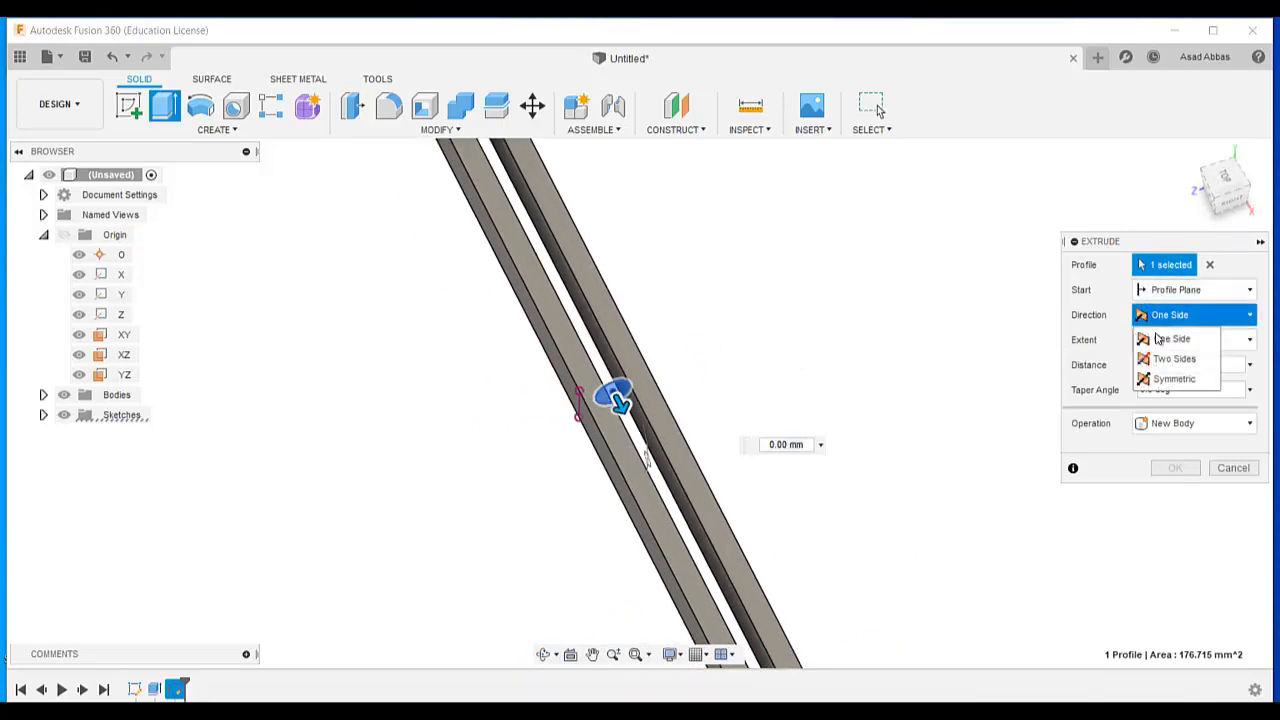
click(1172, 379)
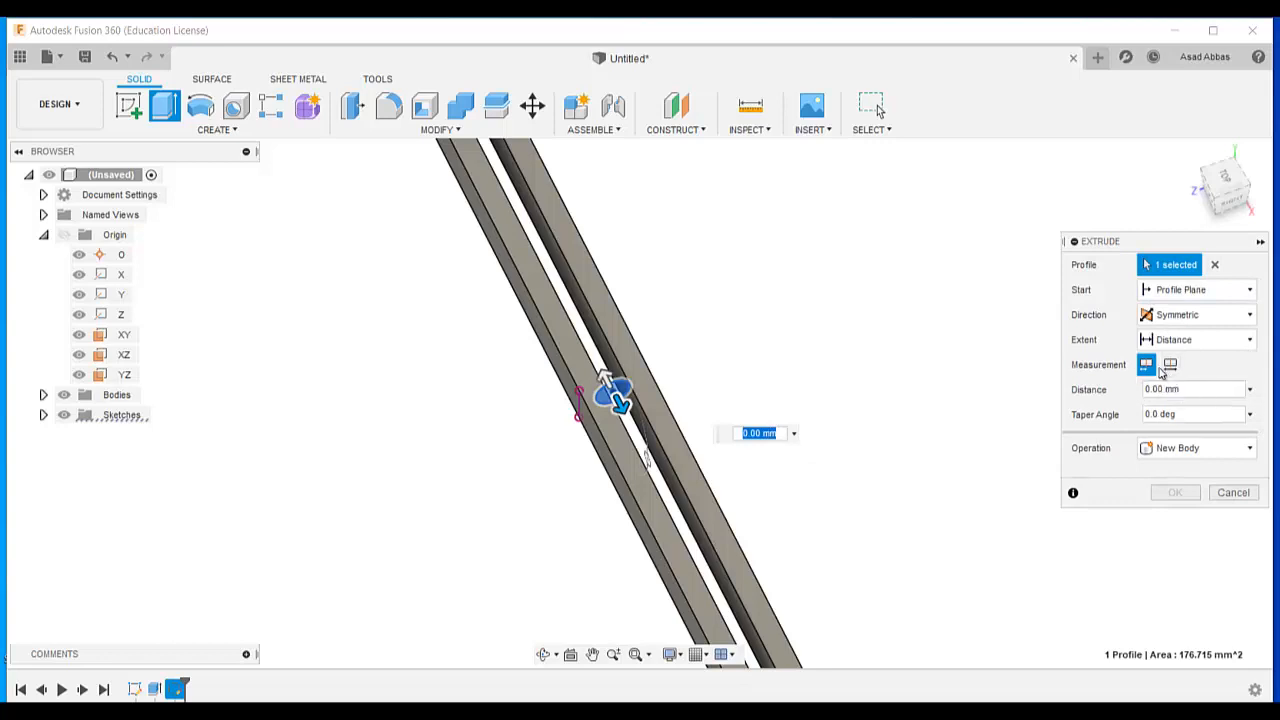
click(1170, 364)
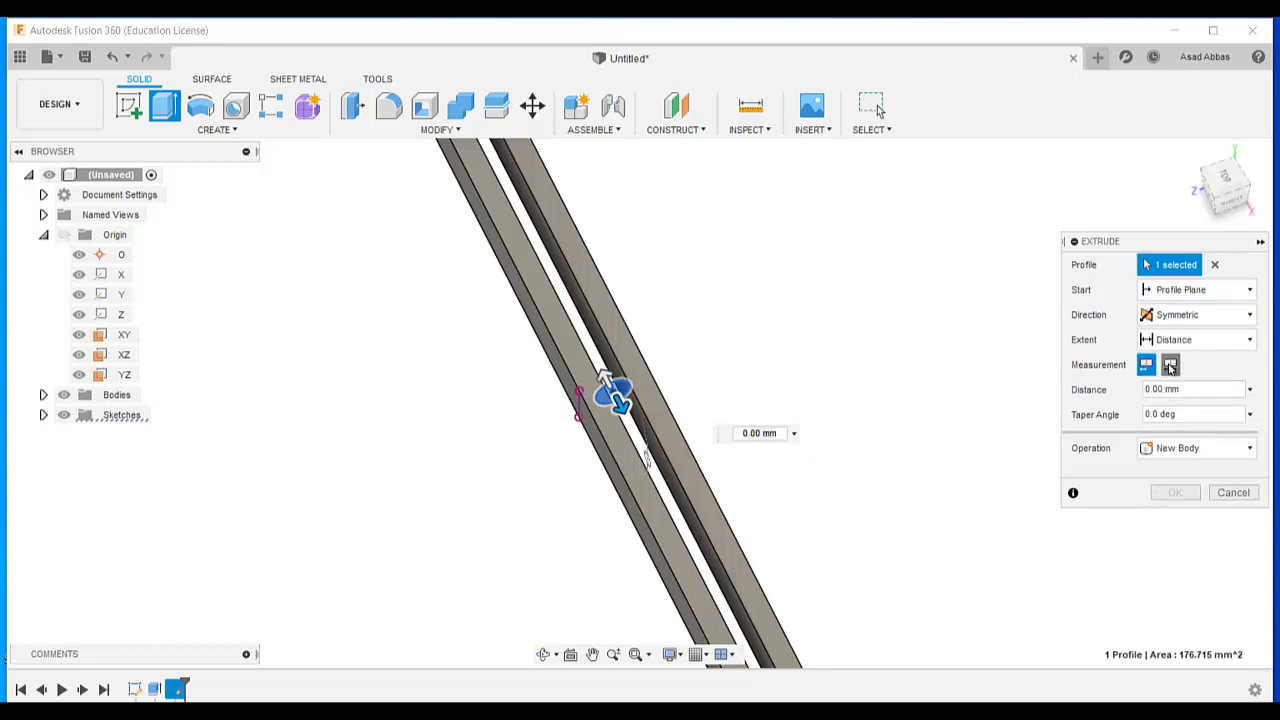
click(1172, 390)
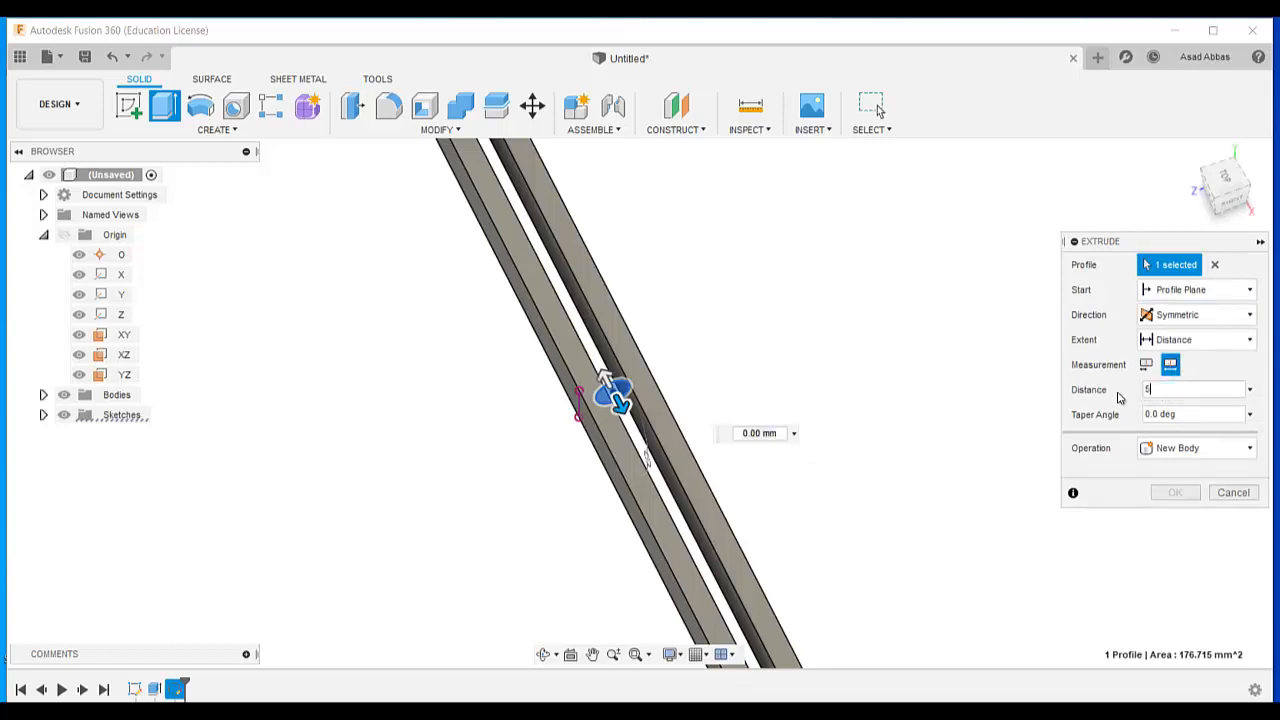
text(570)
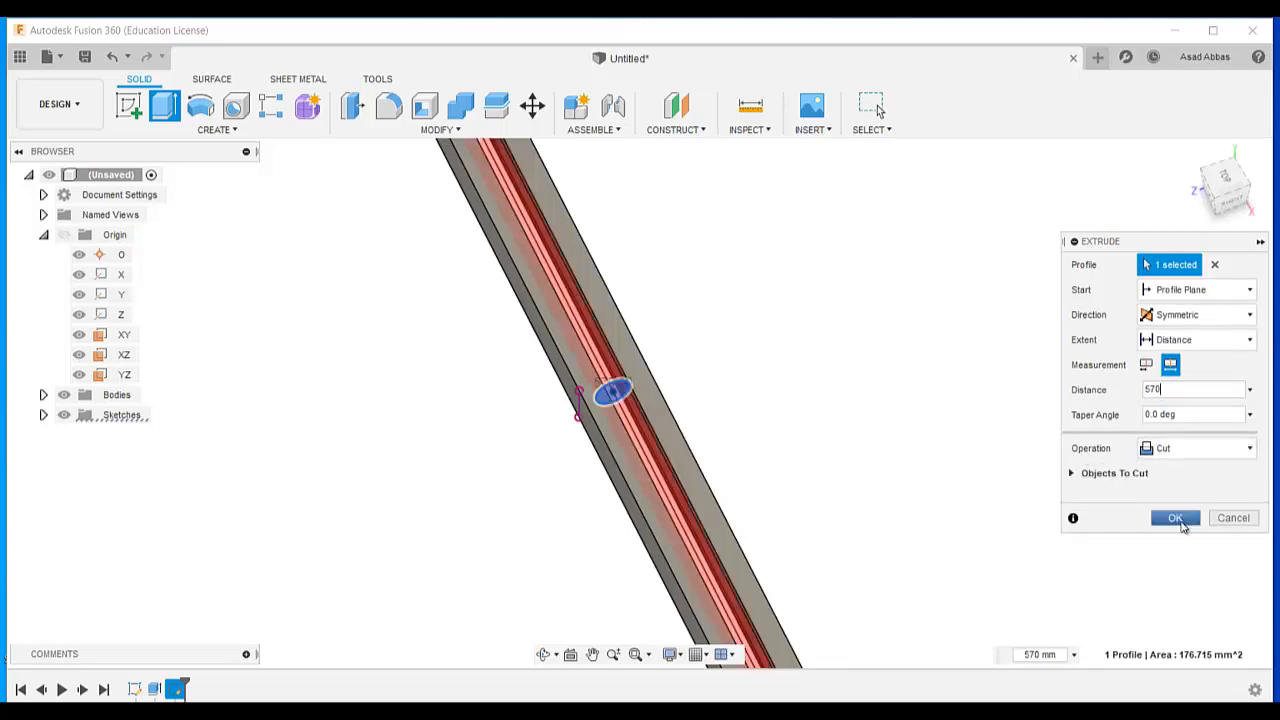
click(1175, 517)
Save the design as Arm2 in the class fusion location.
scroll(990, 462, down, 3)
scroll(940, 500, down, 3)
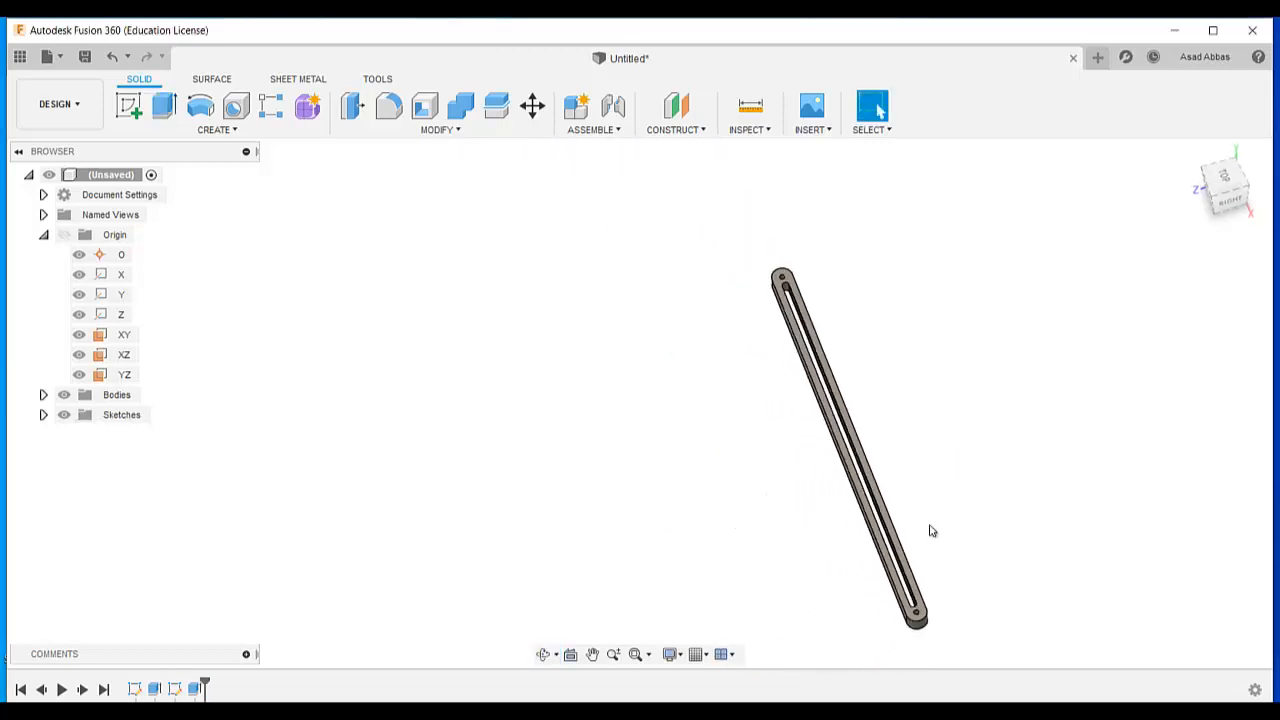
scroll(935, 550, up, 3)
shift+middle_drag(940, 571, 960, 400)
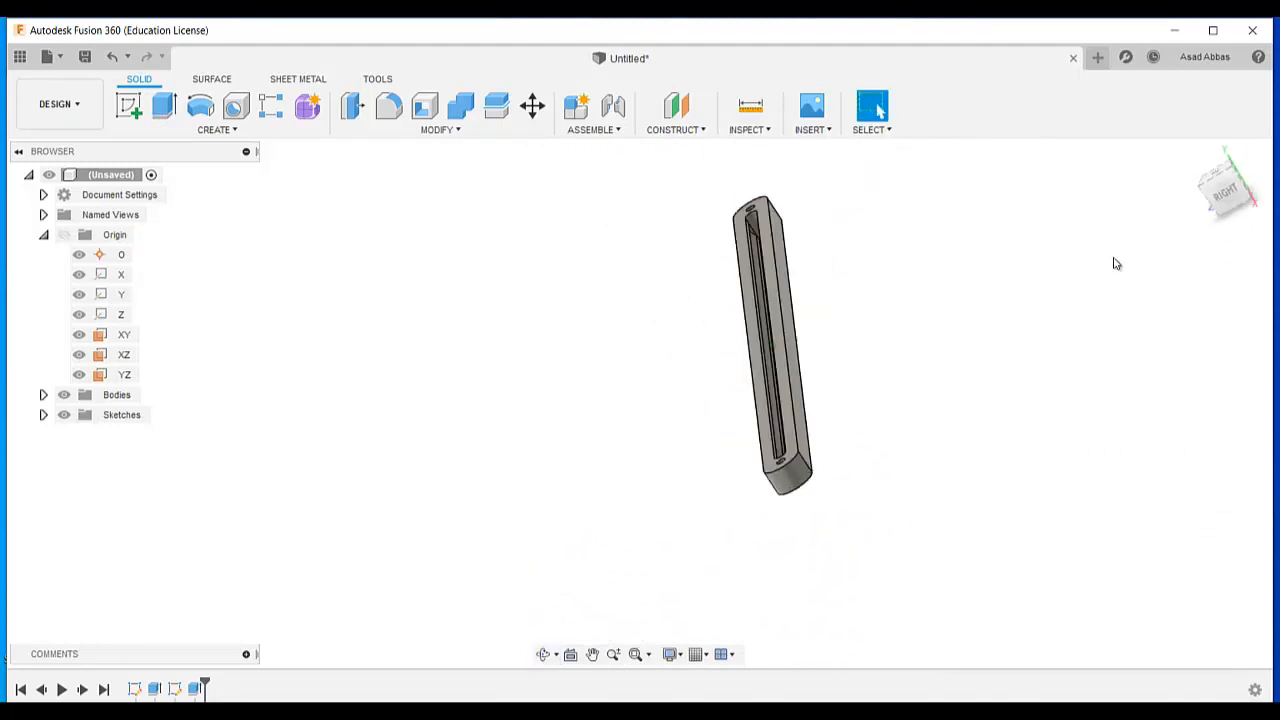
click(1190, 151)
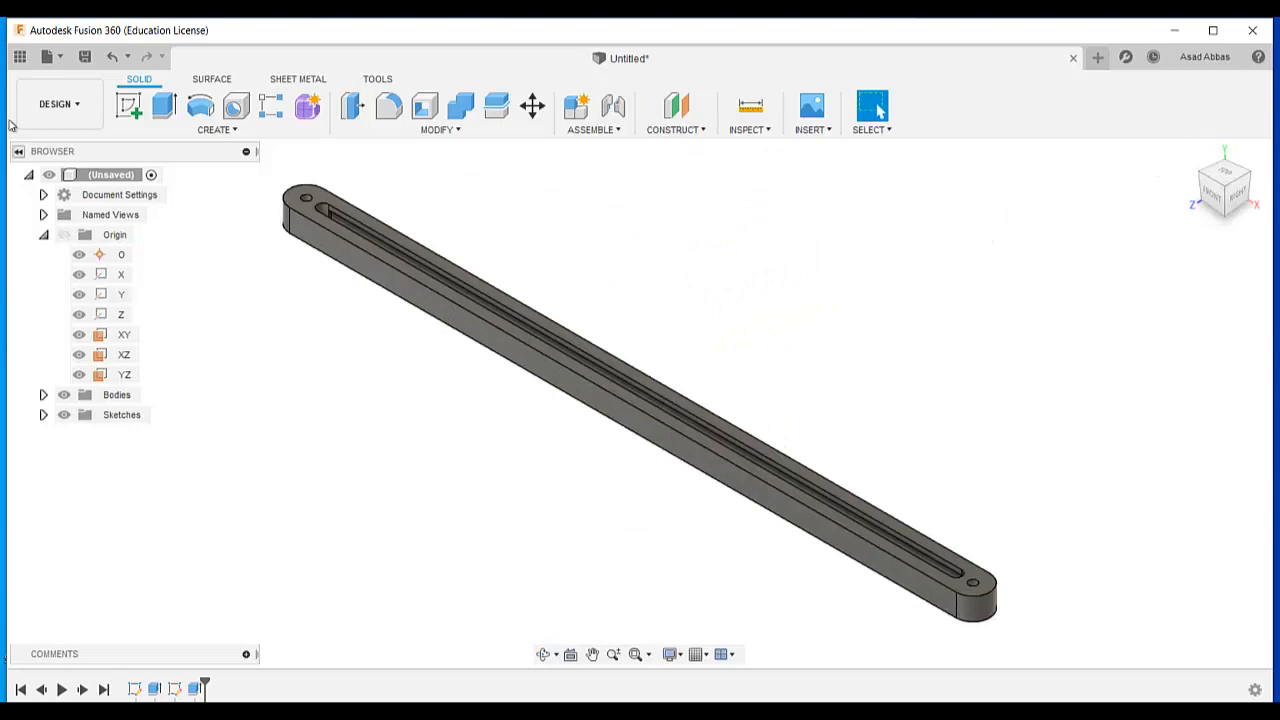
click(85, 56)
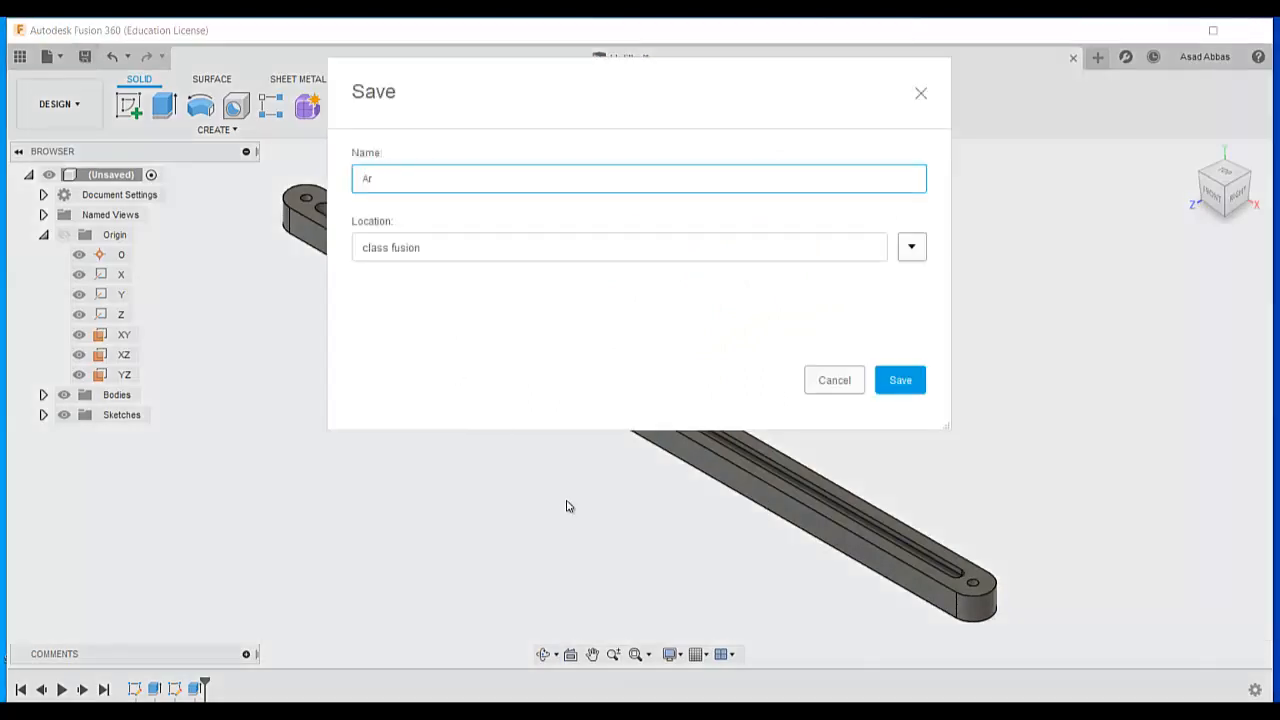
text(Arm2)
key(Return)
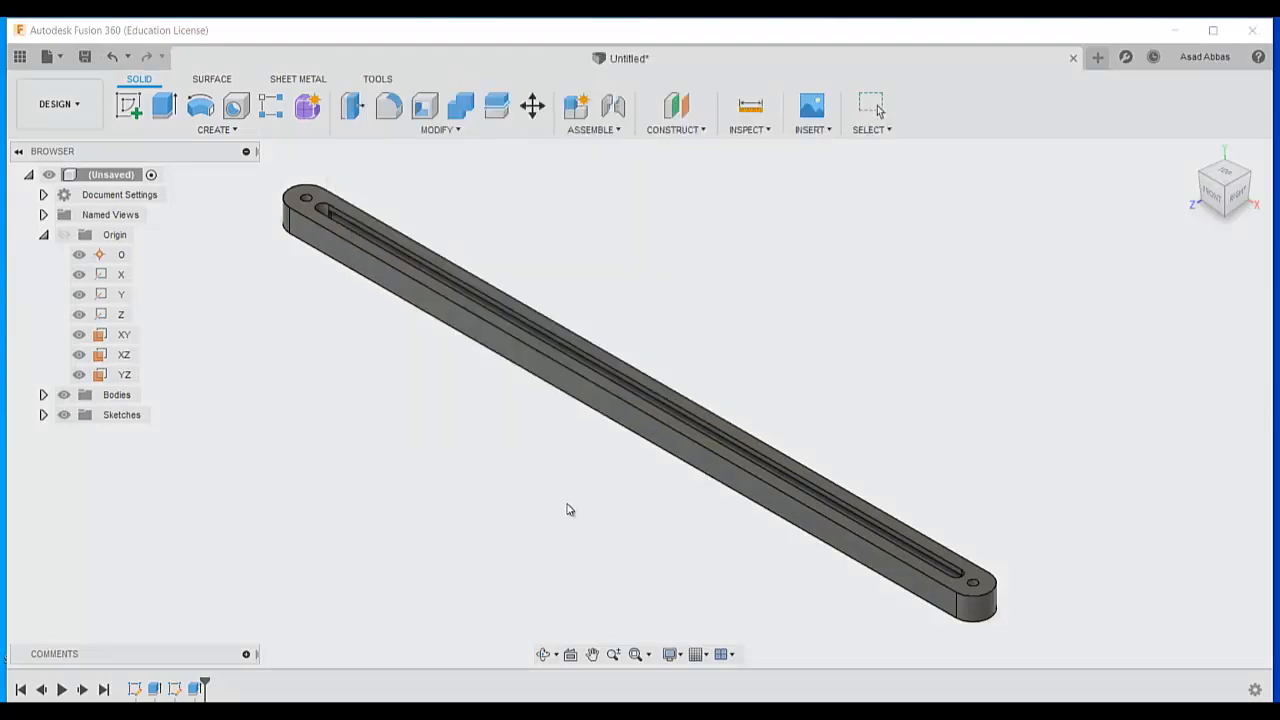
Check the Base1.1 reference drawing for the base profile's shape and dimensions.
key(alt+Tab)
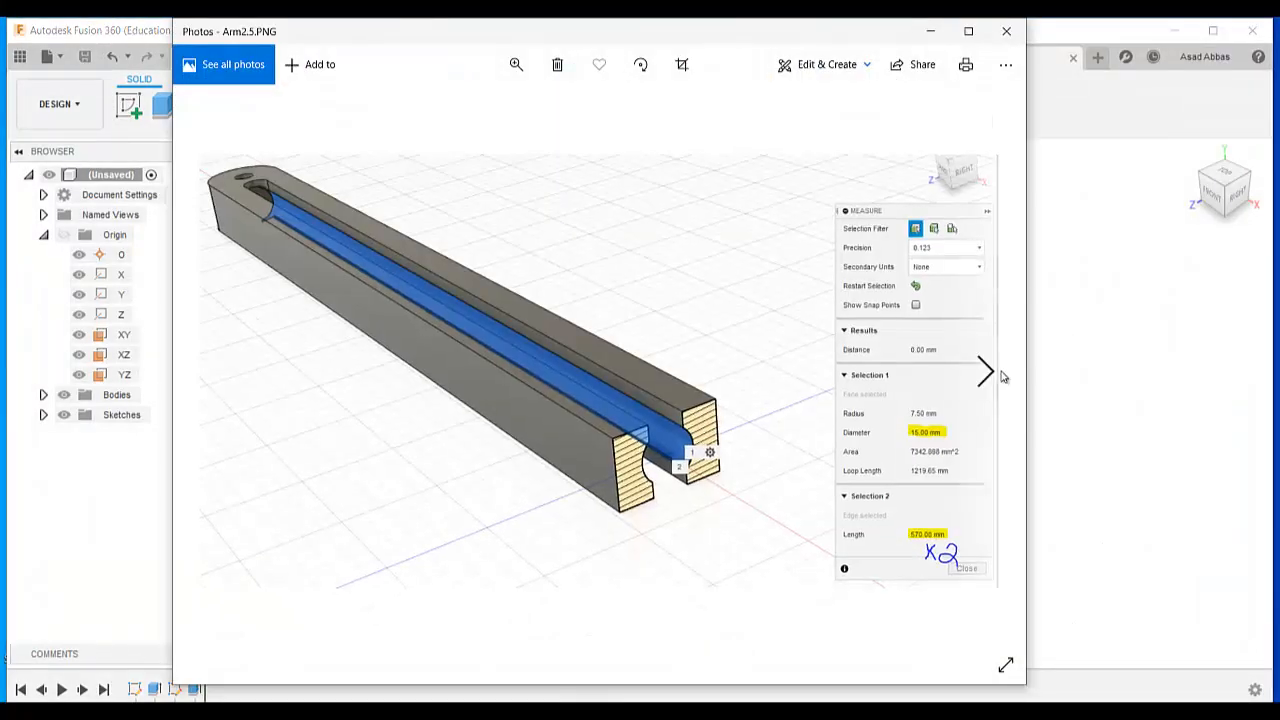
click(988, 372)
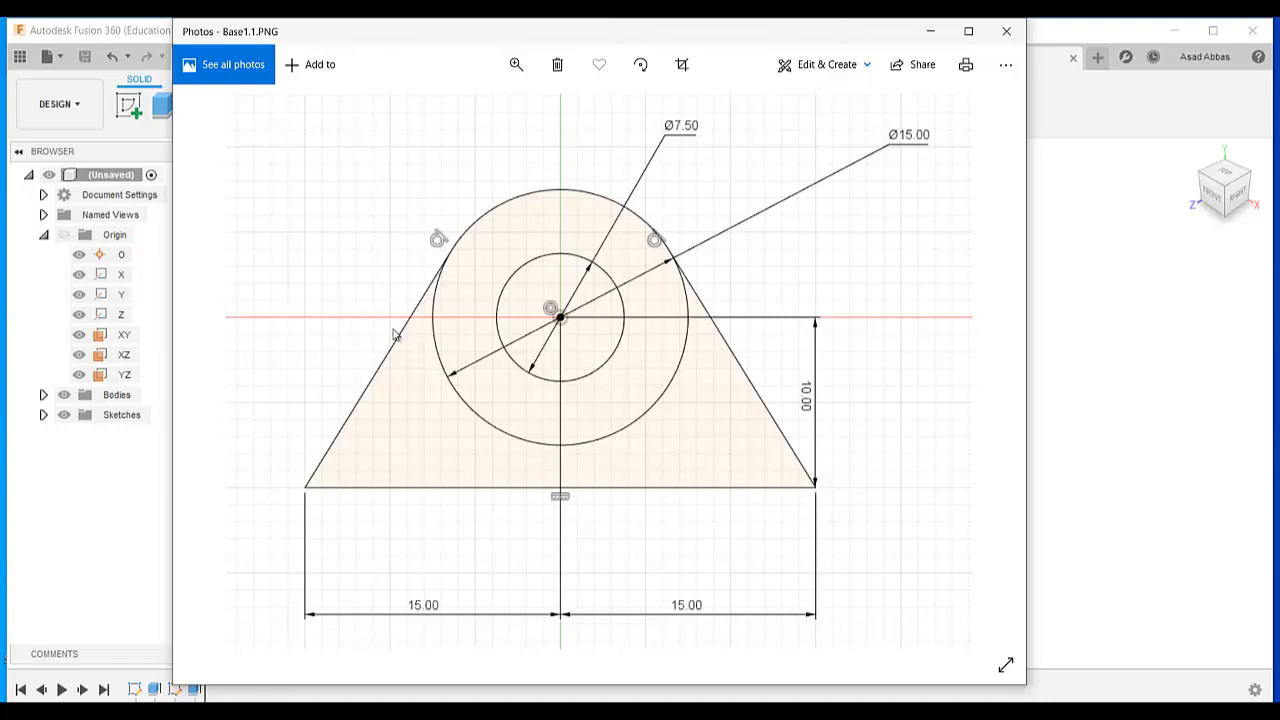
click(932, 34)
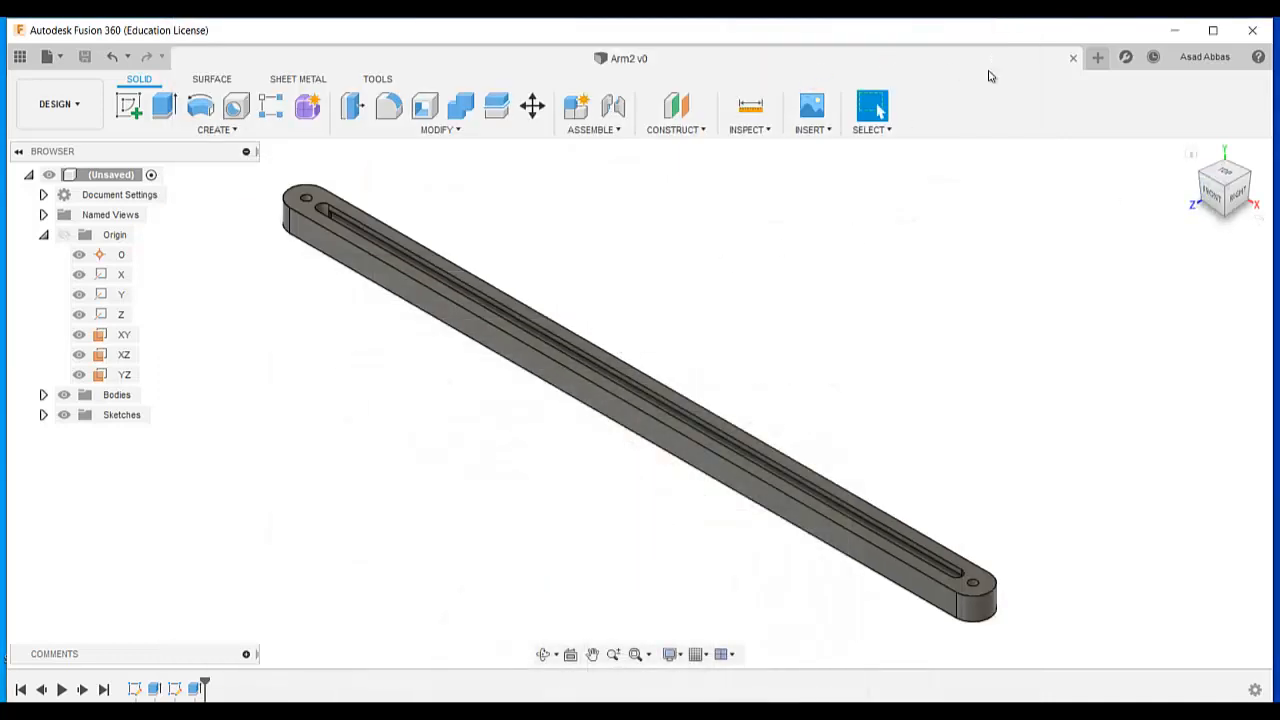
Close the Arm2 design and start a sketch on the front XY plane of the new untitled design.
click(1073, 59)
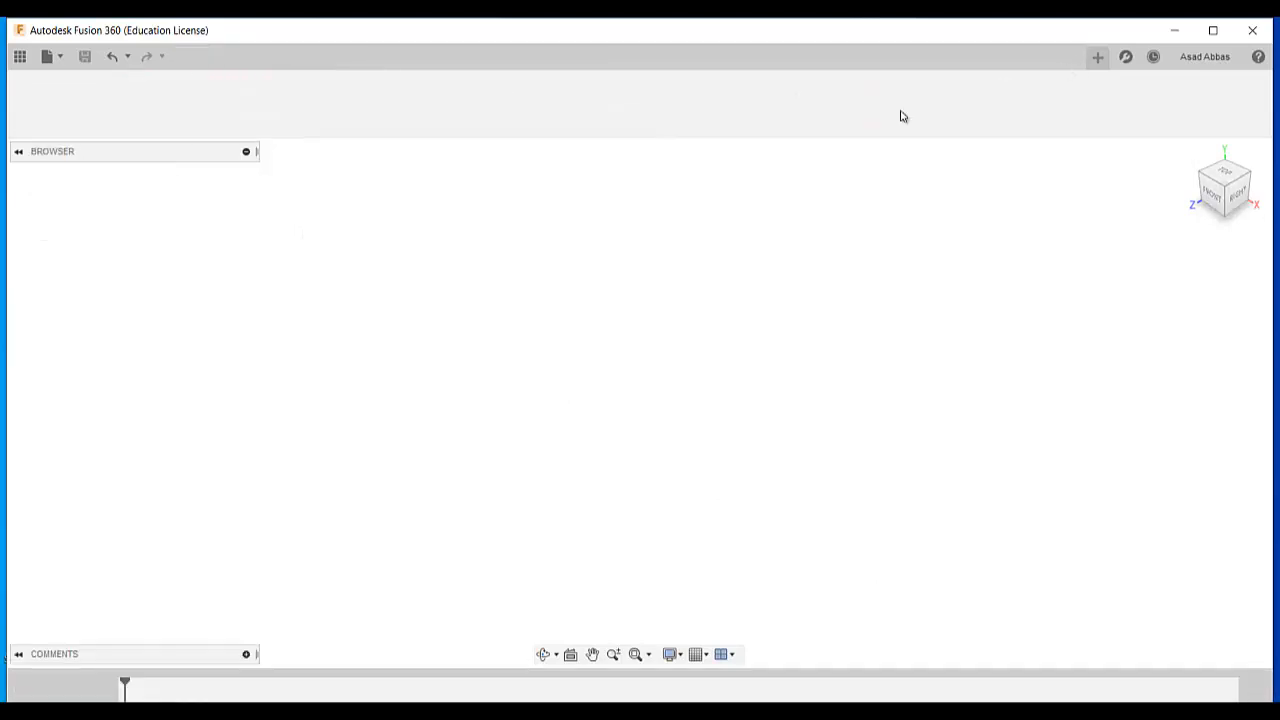
click(134, 109)
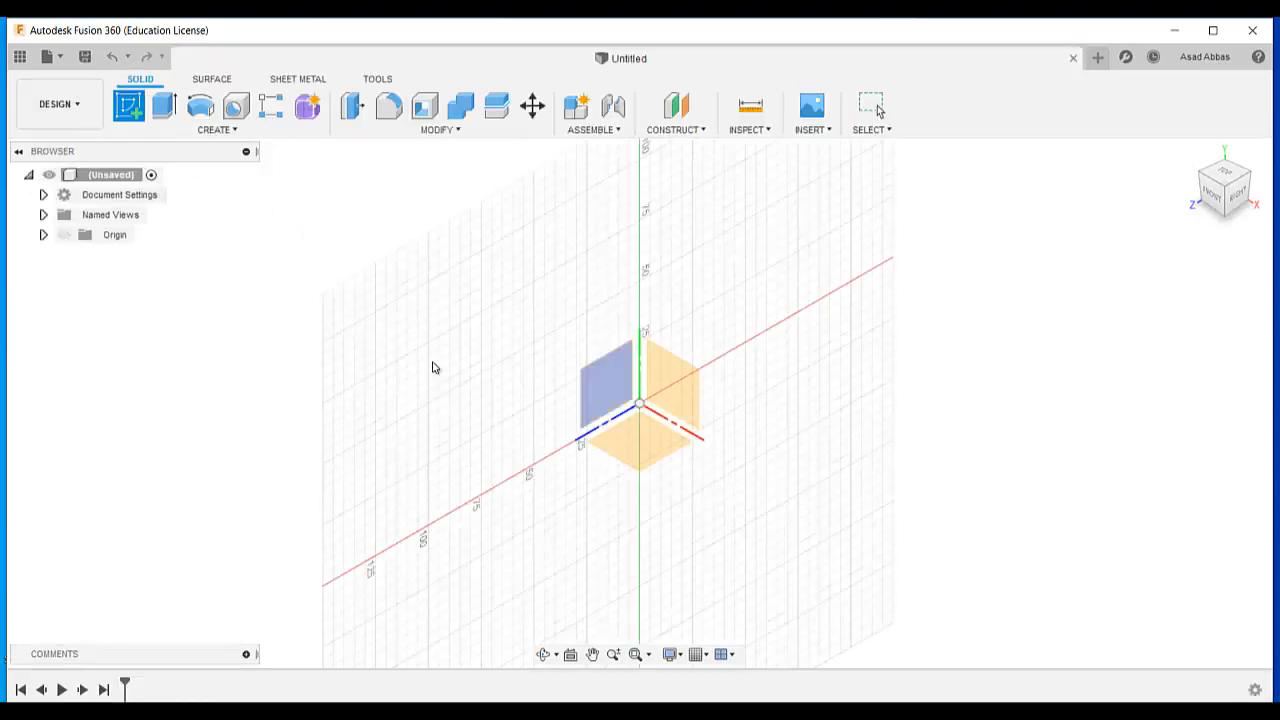
click(678, 372)
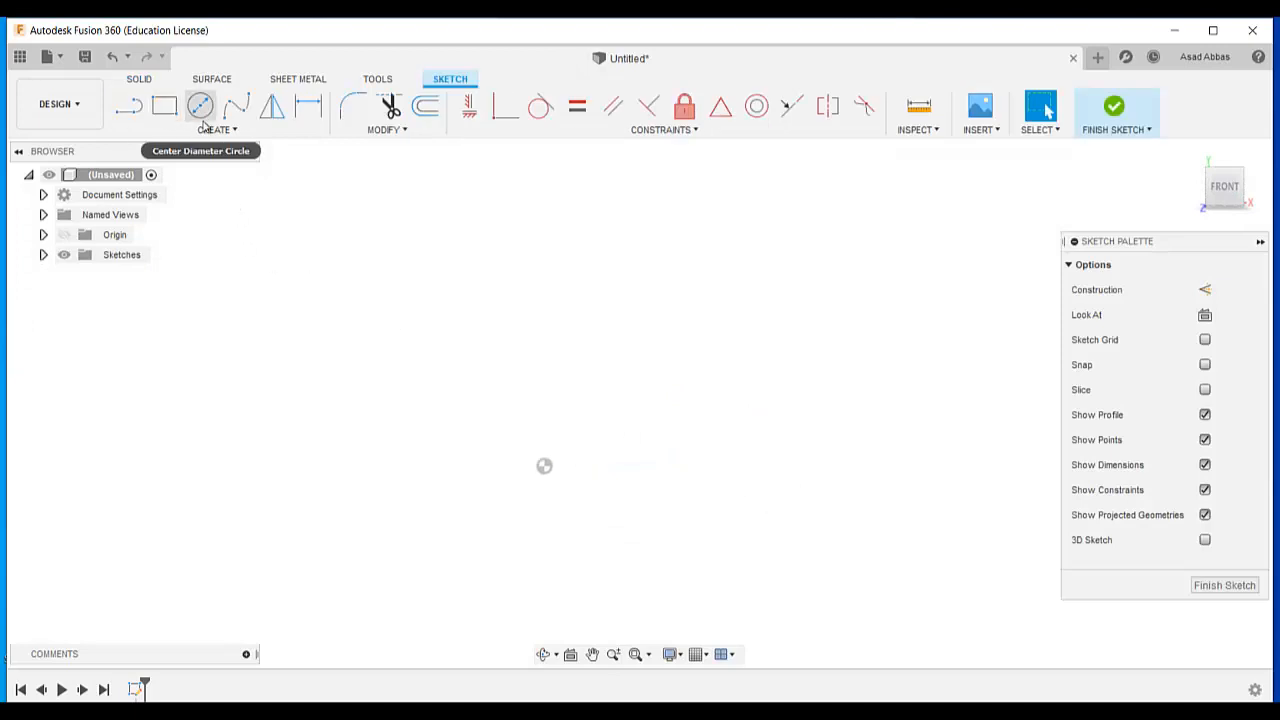
Draw two concentric circles centred on the origin, about 57 mm and about 36 mm in diameter.
click(202, 117)
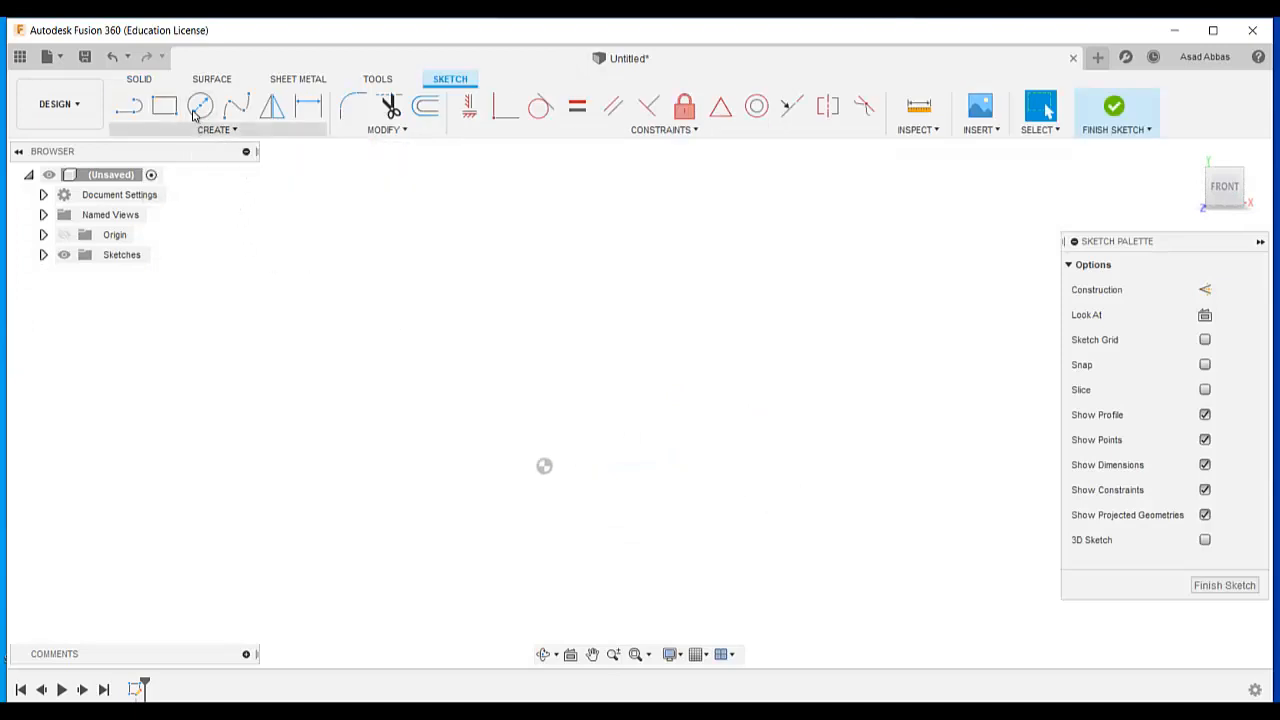
click(544, 466)
click(546, 361)
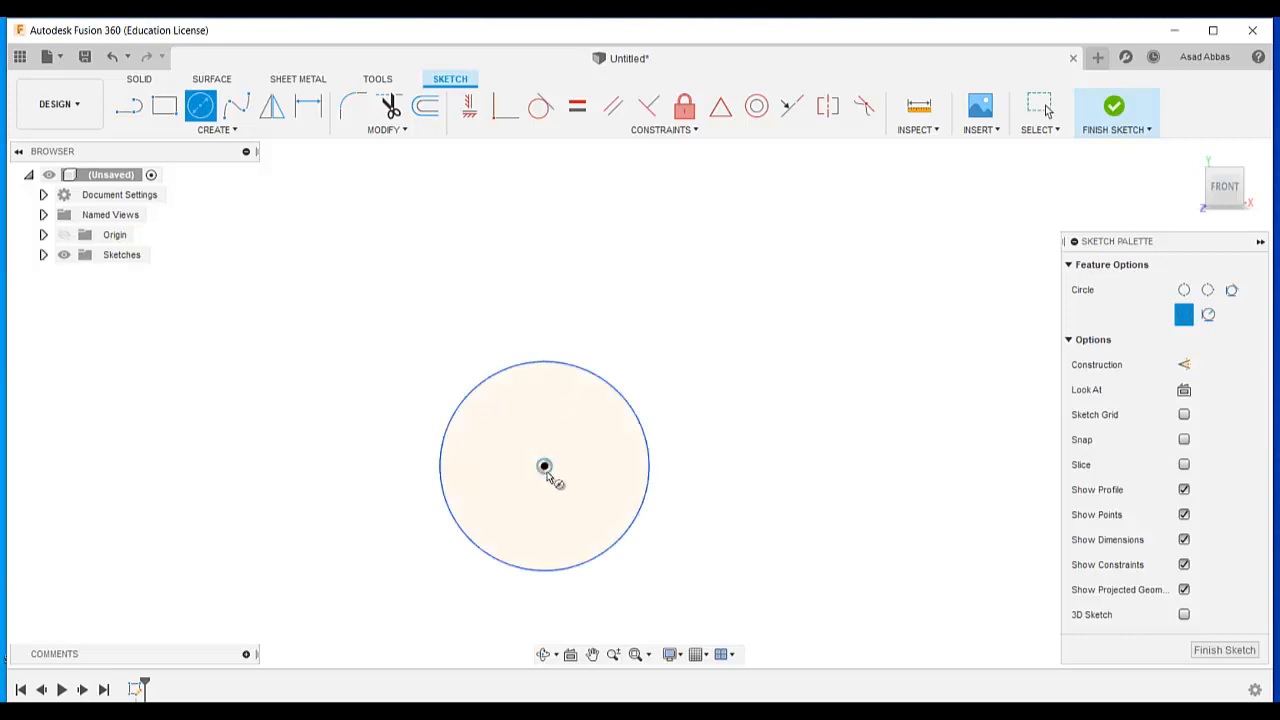
click(544, 466)
click(598, 424)
scroll(706, 448, down, 3)
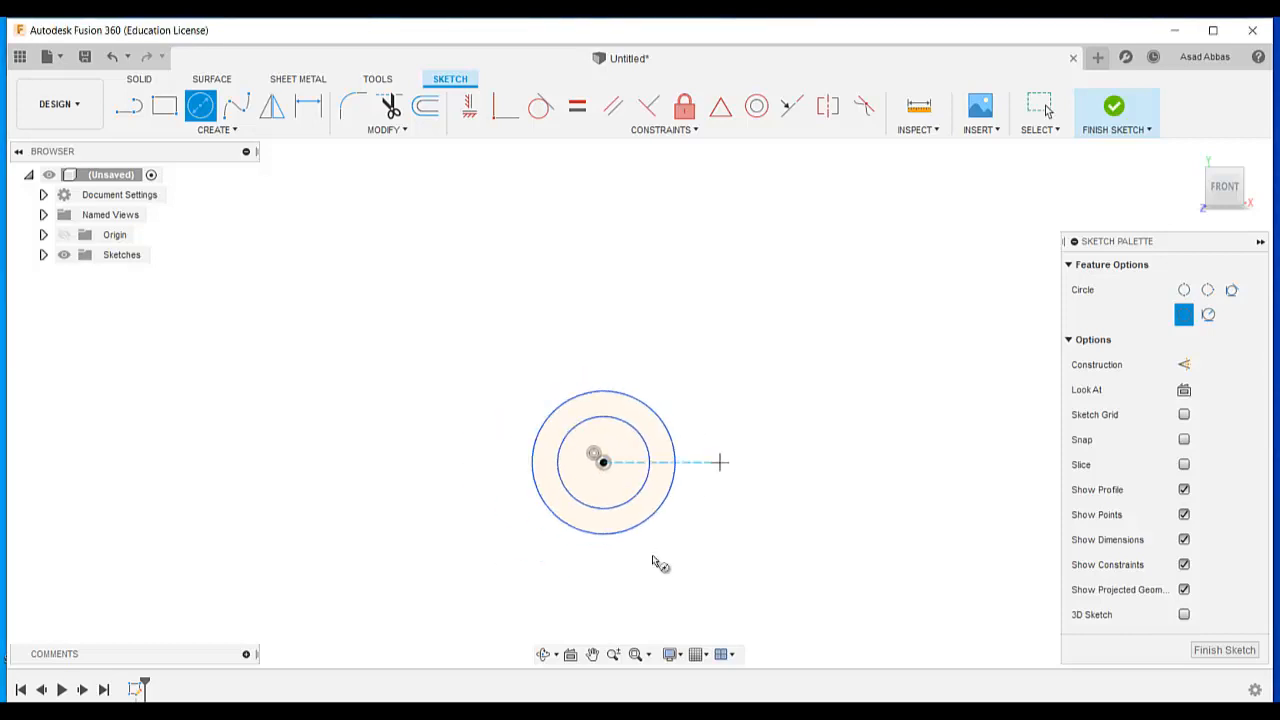
scroll(650, 540, up, 4)
scroll(414, 294, down, 2)
scroll(392, 360, up, 2)
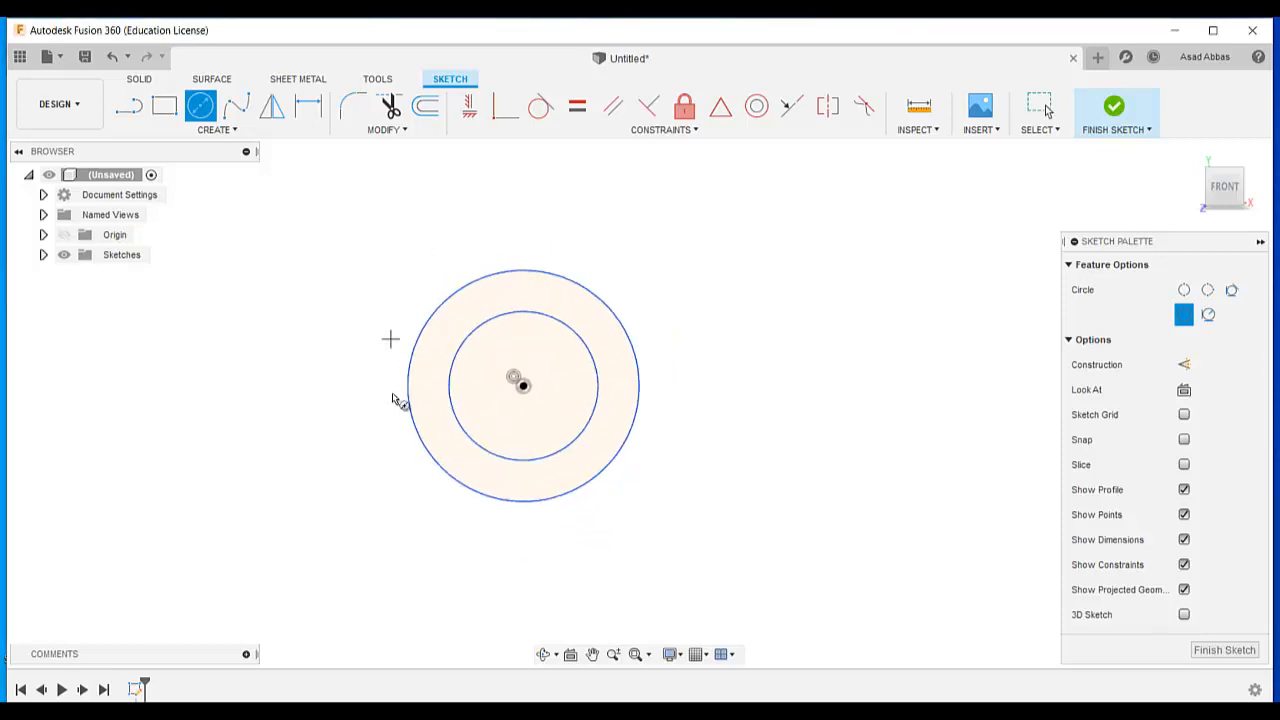
scroll(318, 350, down, 2)
scroll(318, 350, up, 2)
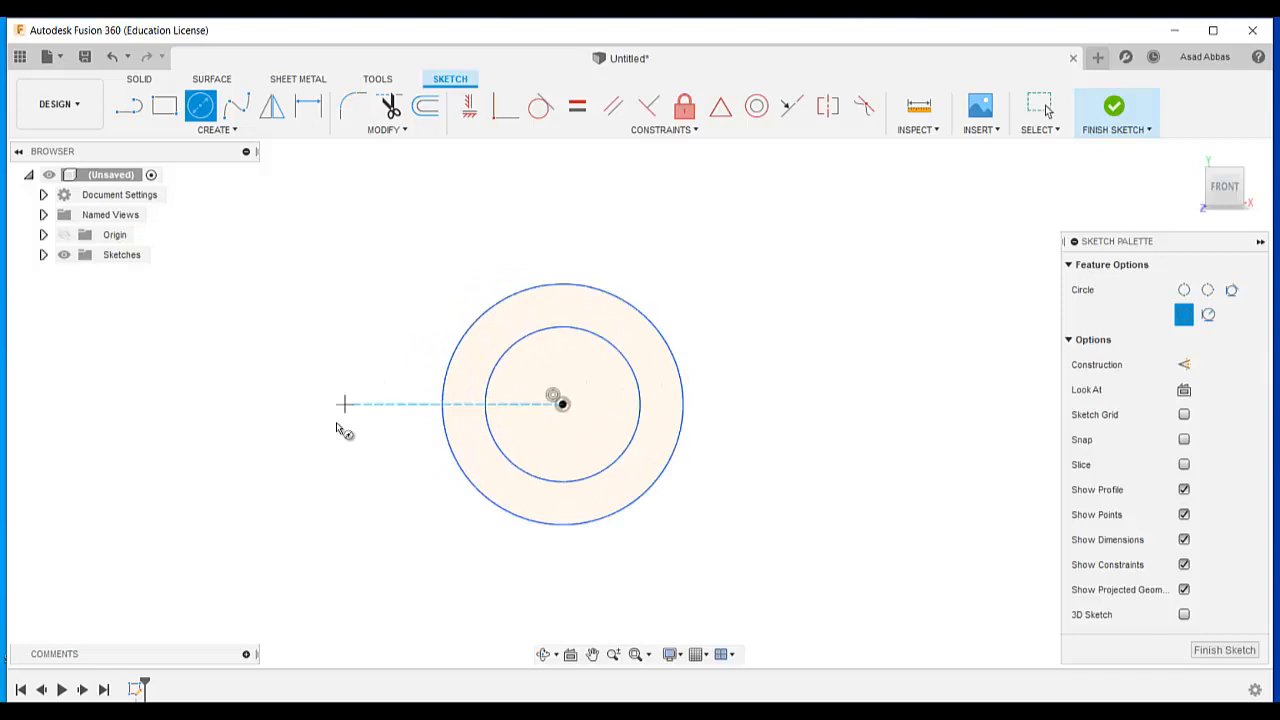
Dimension the larger circle's diameter as 15 mm.
click(220, 130)
click(186, 462)
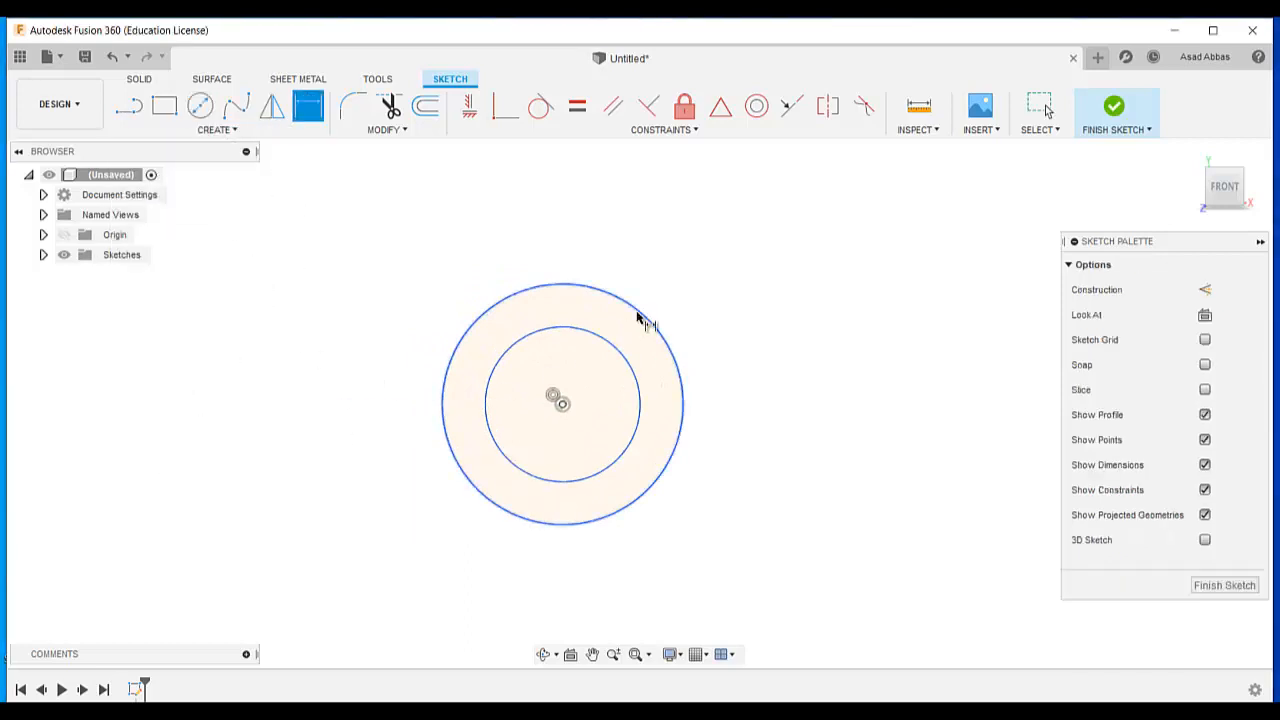
click(640, 312)
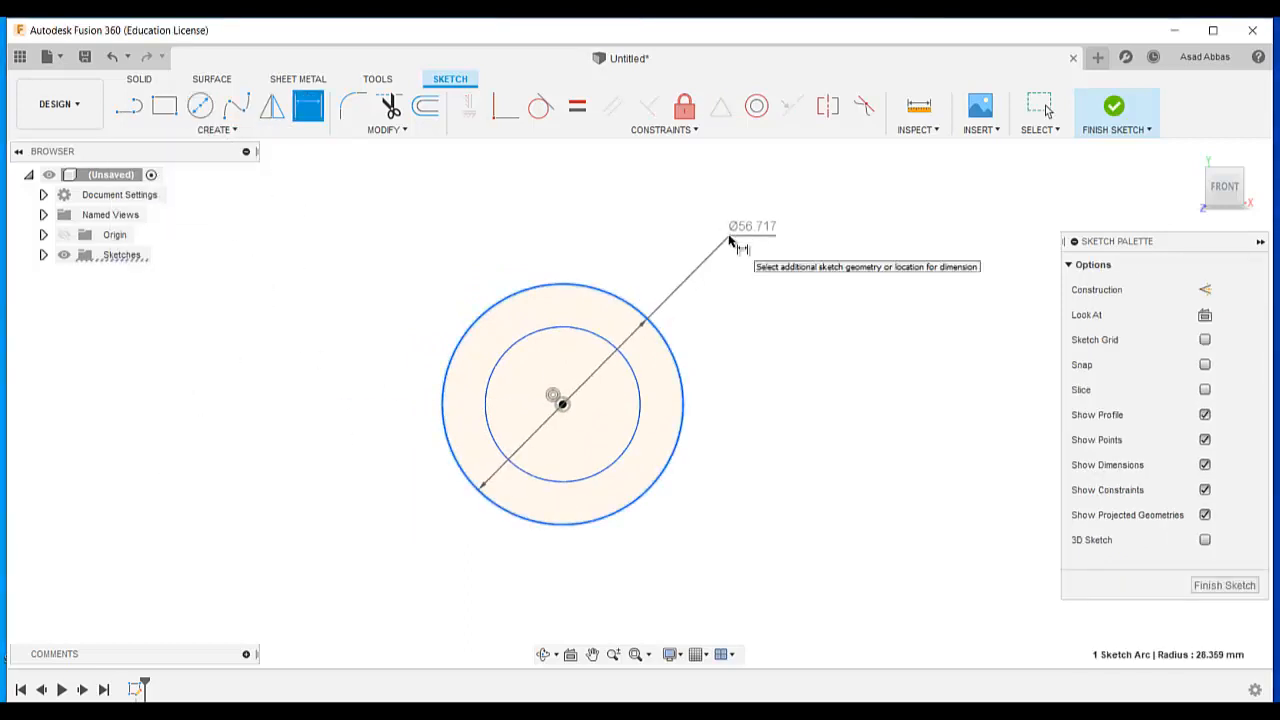
click(730, 239)
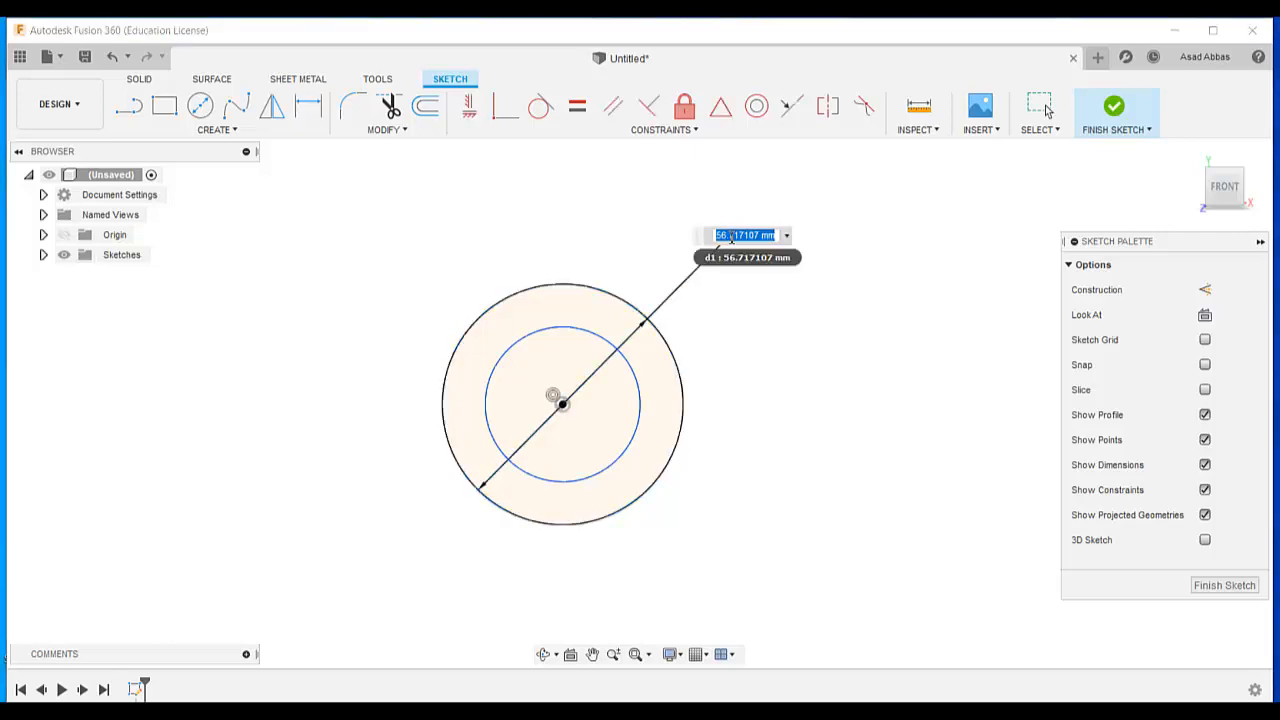
text(15)
key(Return)
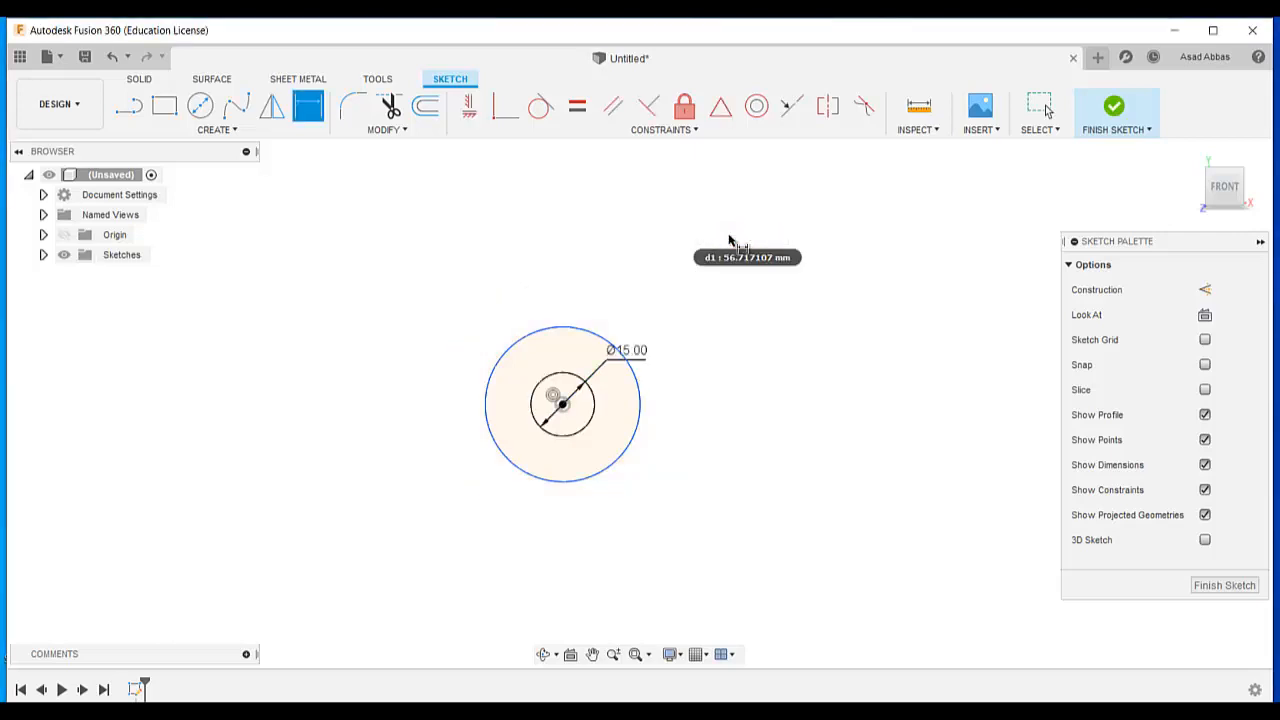
Dimension the other circle's diameter as 7.5 mm and place its dimension text clear above the circles.
click(640, 418)
click(702, 432)
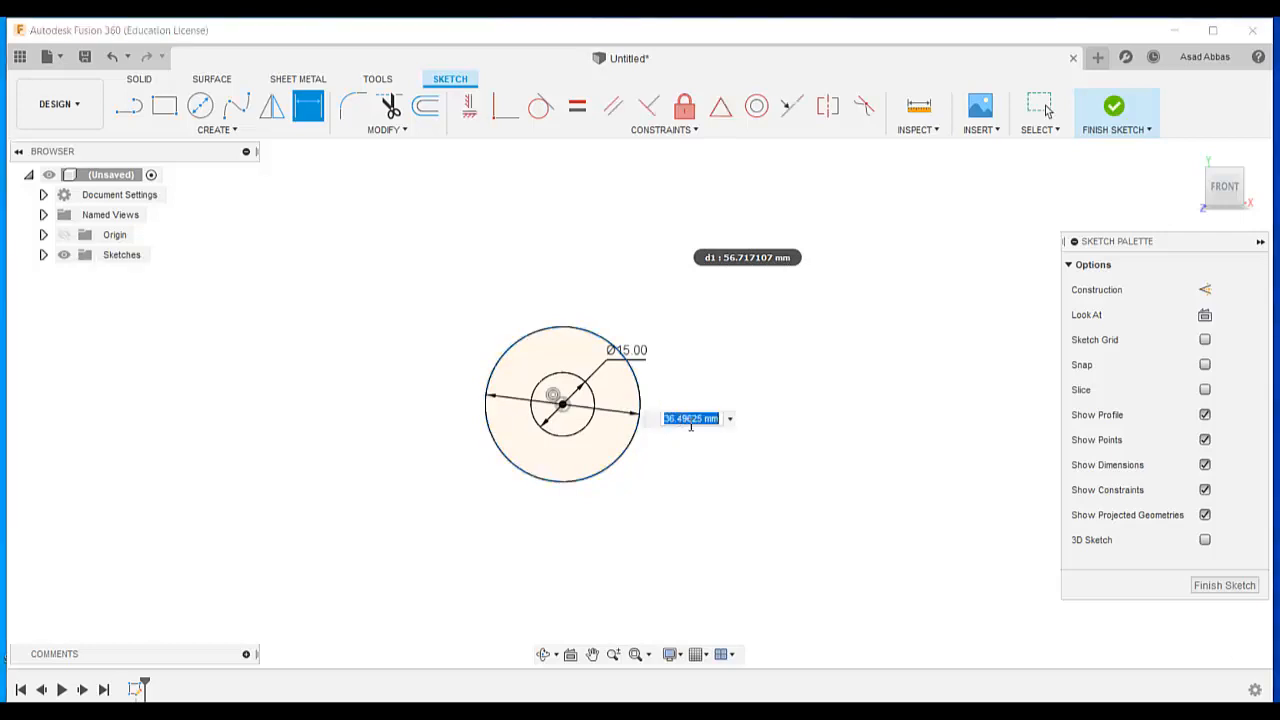
text(7.5)
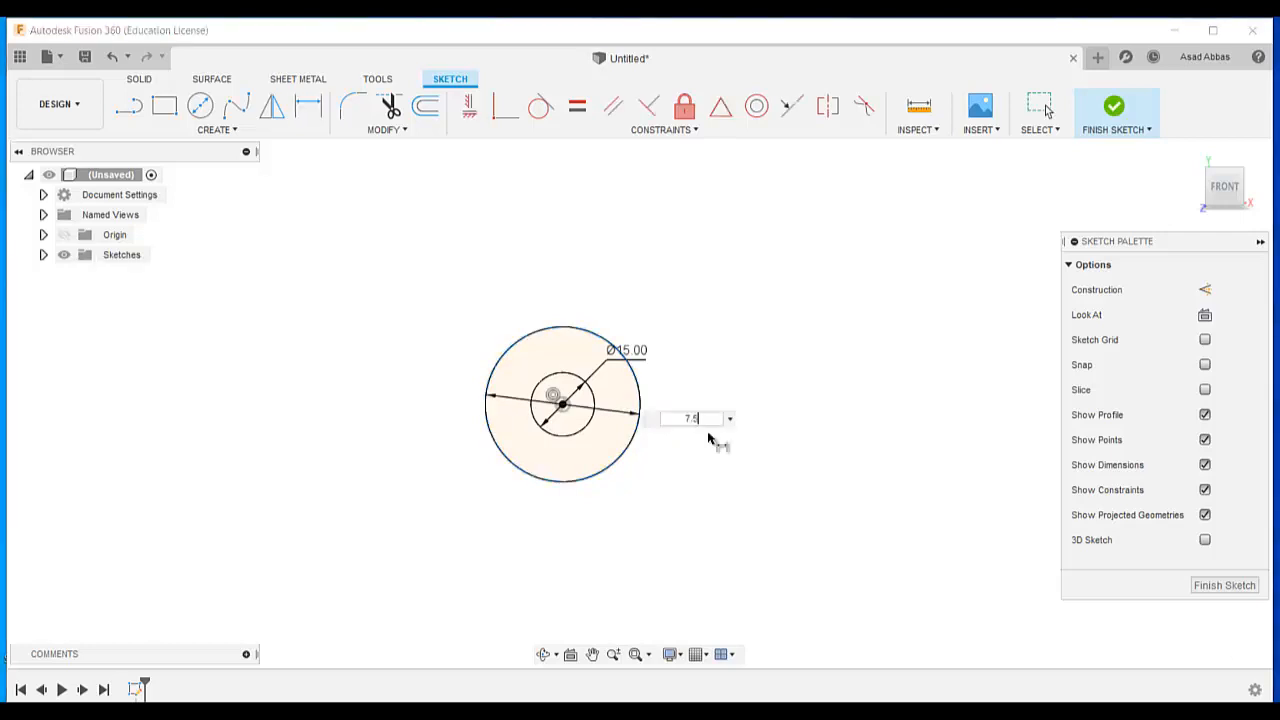
key(Return)
scroll(686, 409, up, 3)
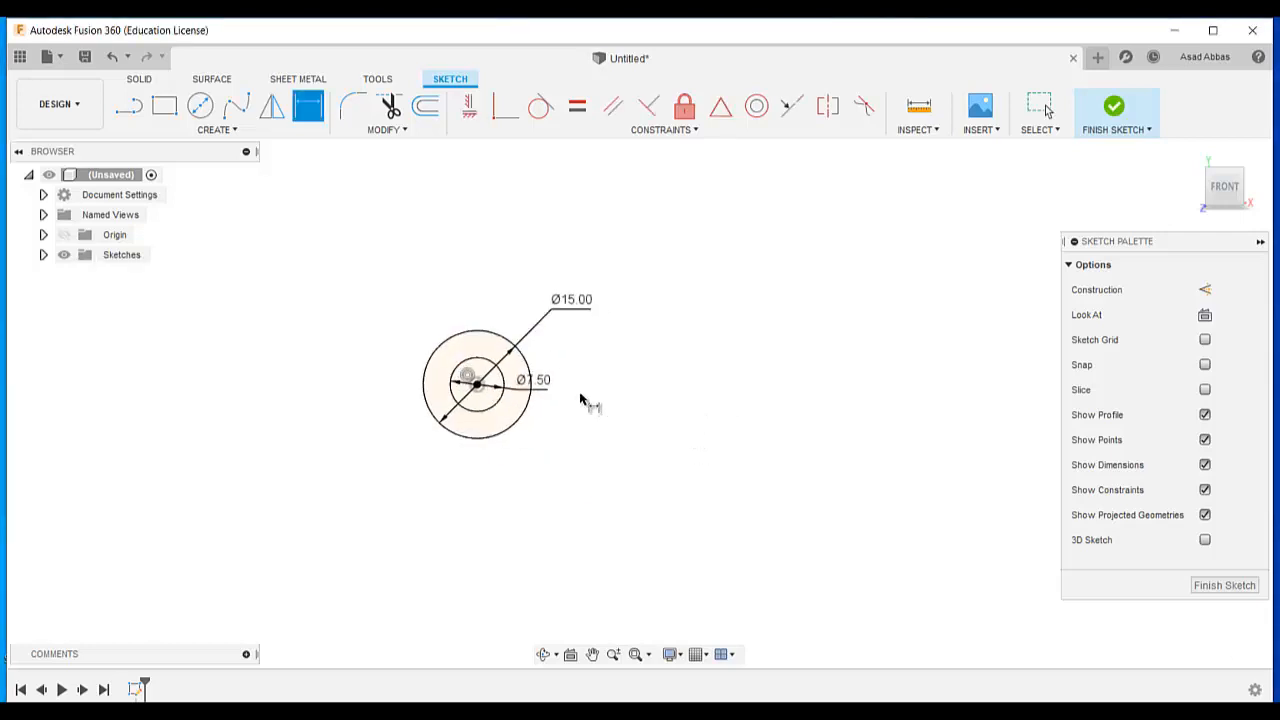
drag(537, 377, 412, 270)
key(d)
scroll(241, 412, up, 1)
scroll(267, 402, down, 1)
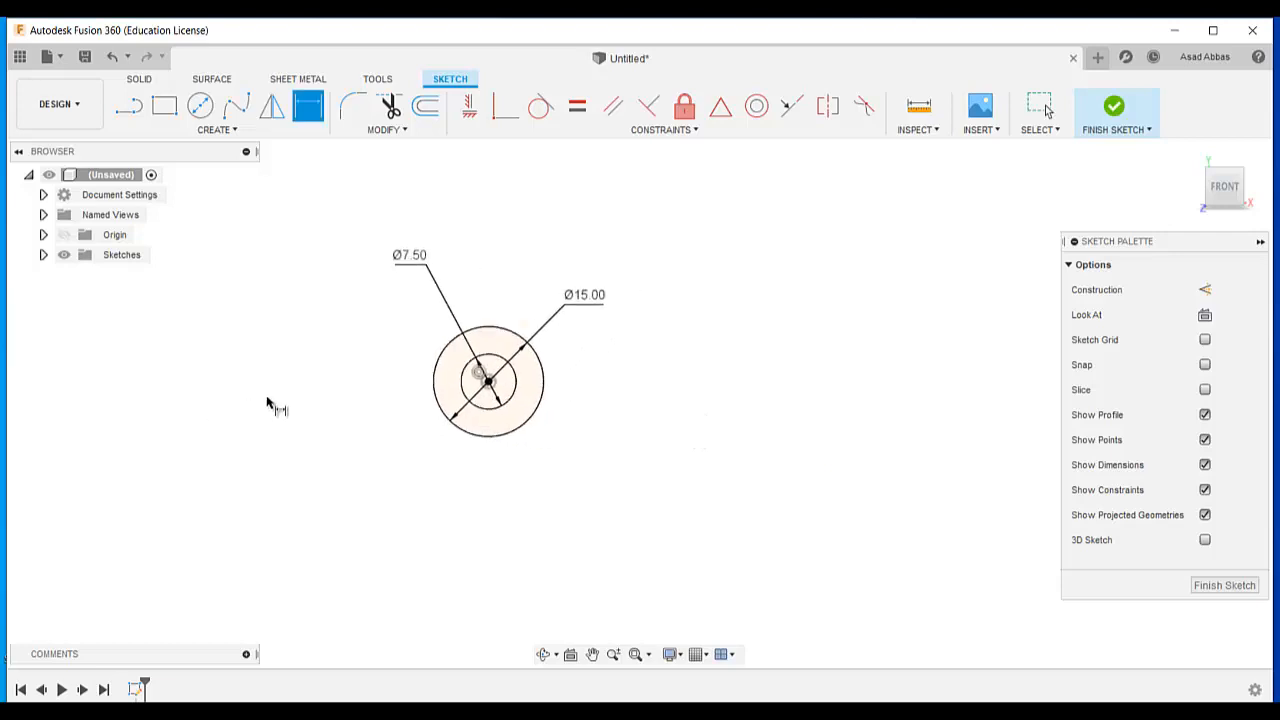
Draw three connected lines from the outer circle's left side, along a horizontal base about 53 mm long, and back up to its right side.
key(l)
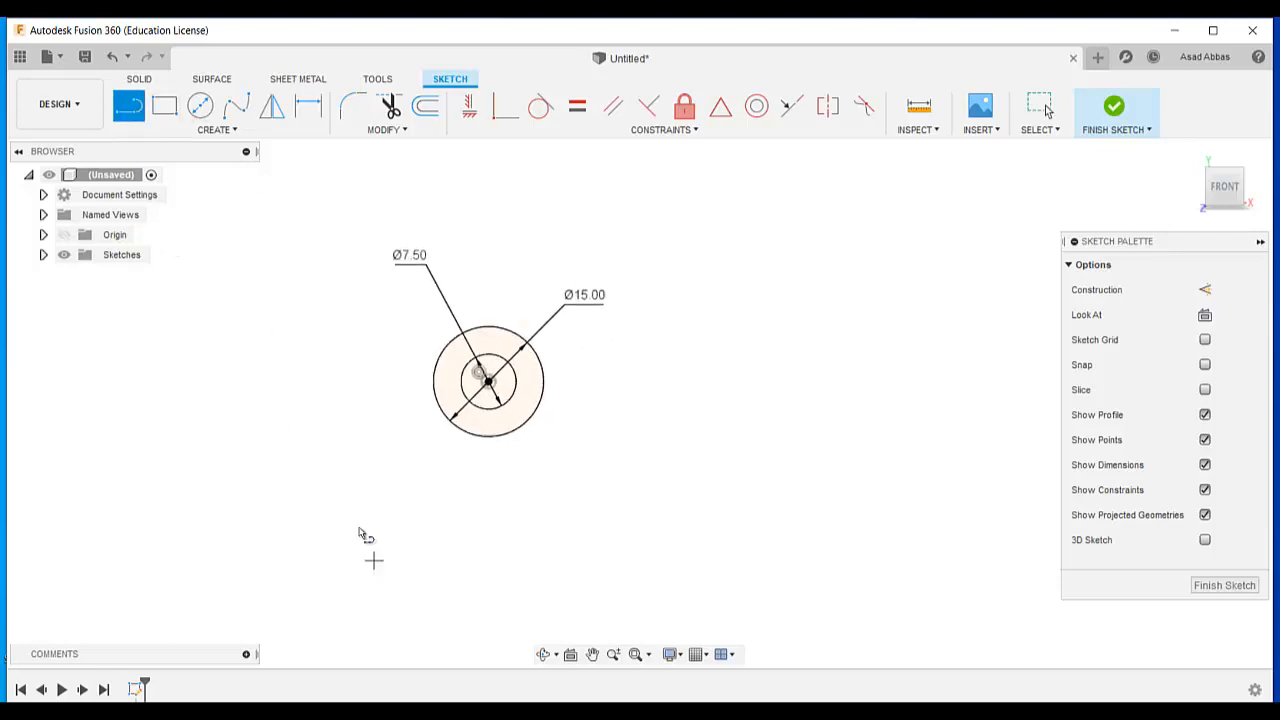
click(437, 365)
click(305, 547)
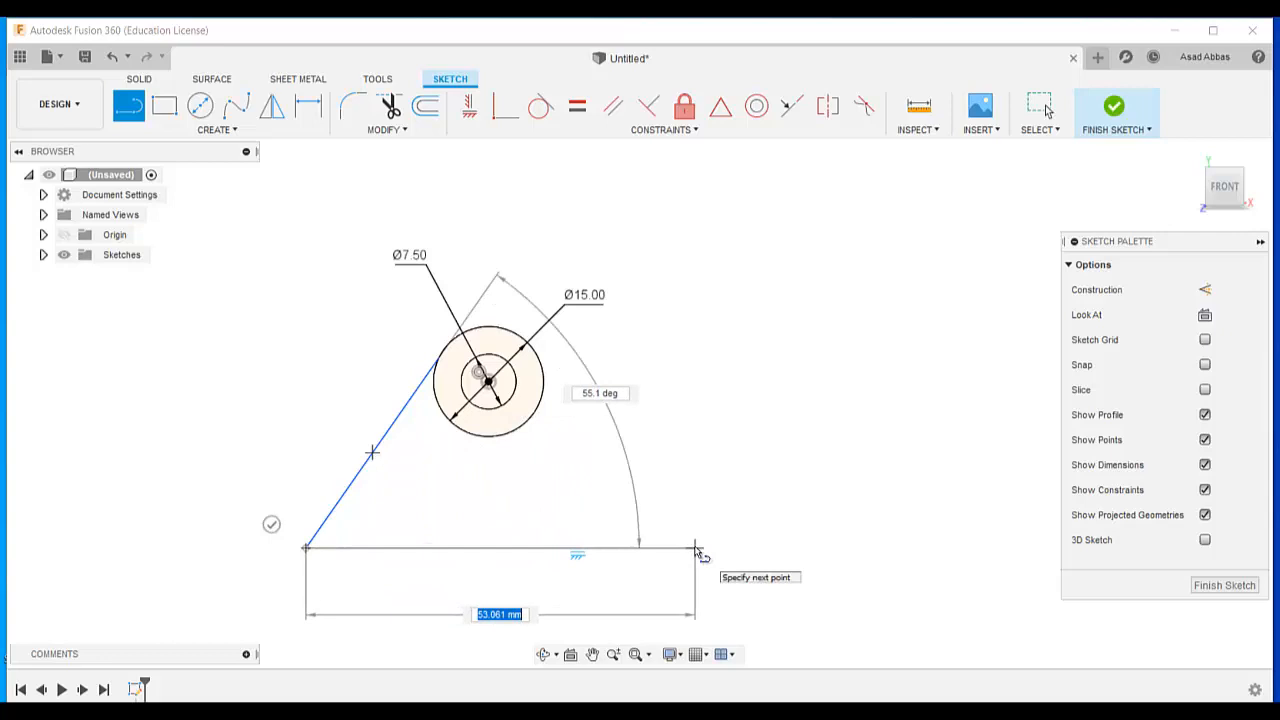
click(695, 547)
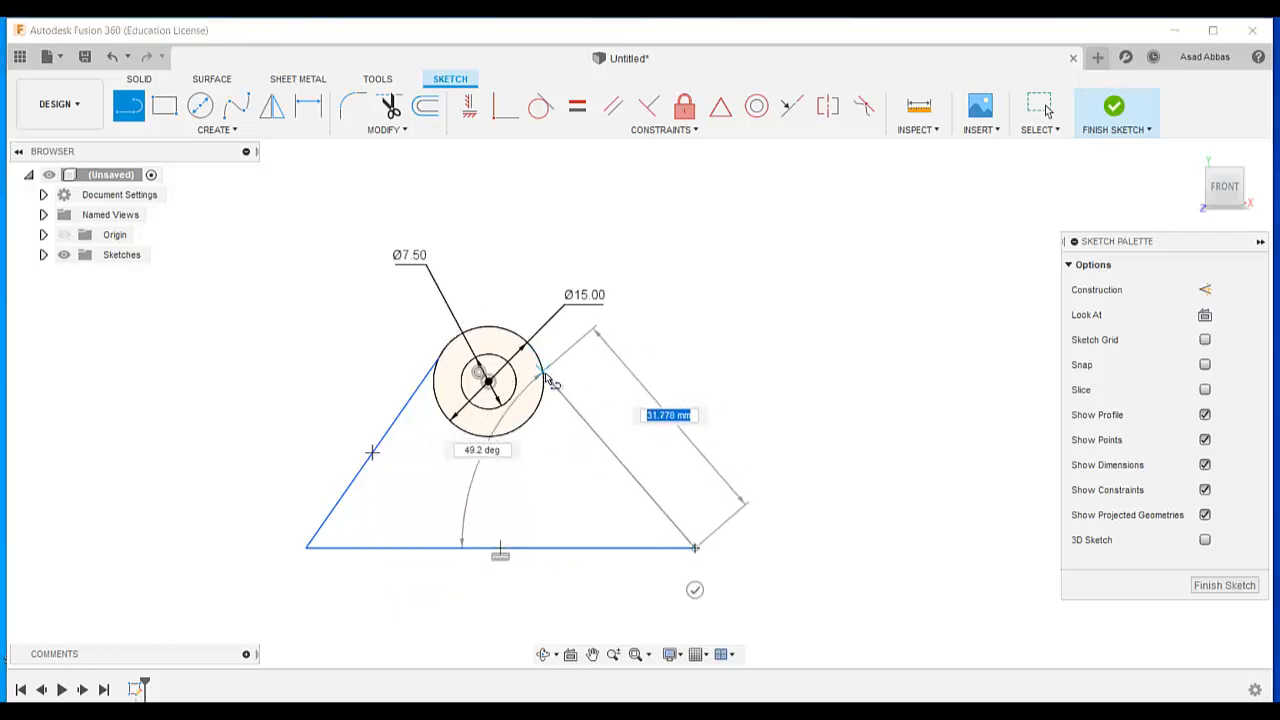
click(547, 393)
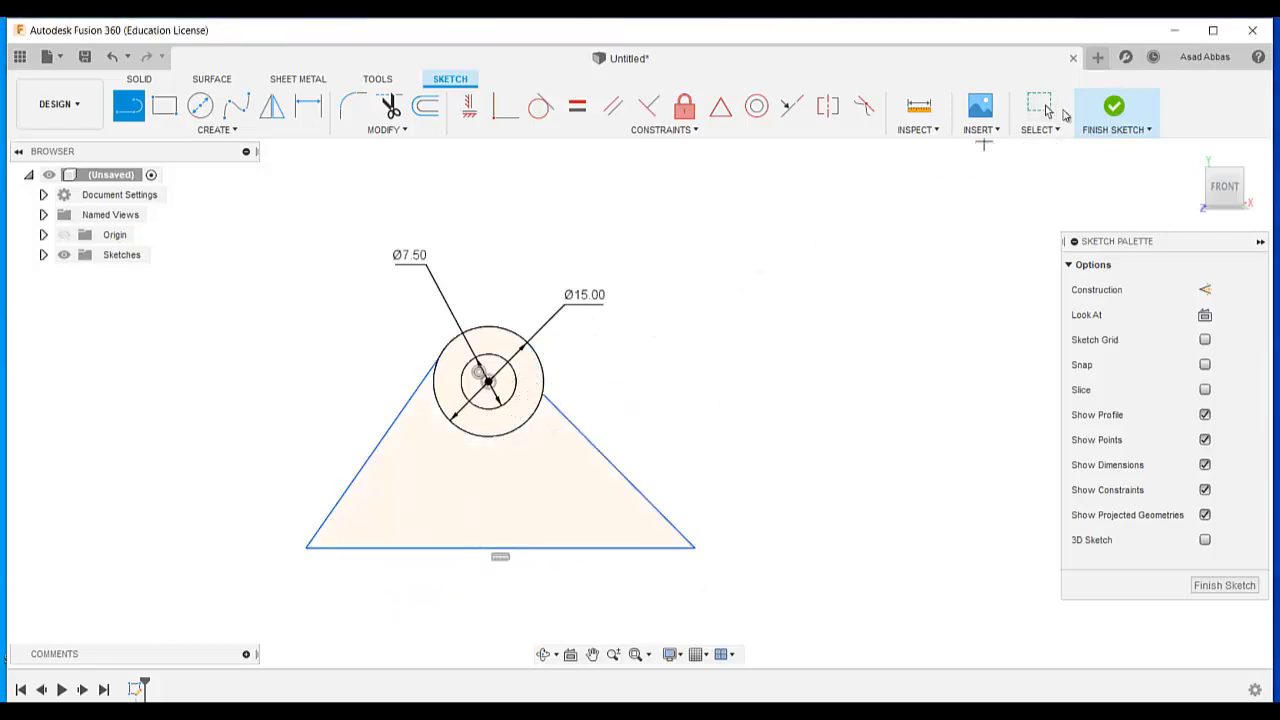
Make both slanted side lines tangent to the 15 mm circle.
click(1045, 106)
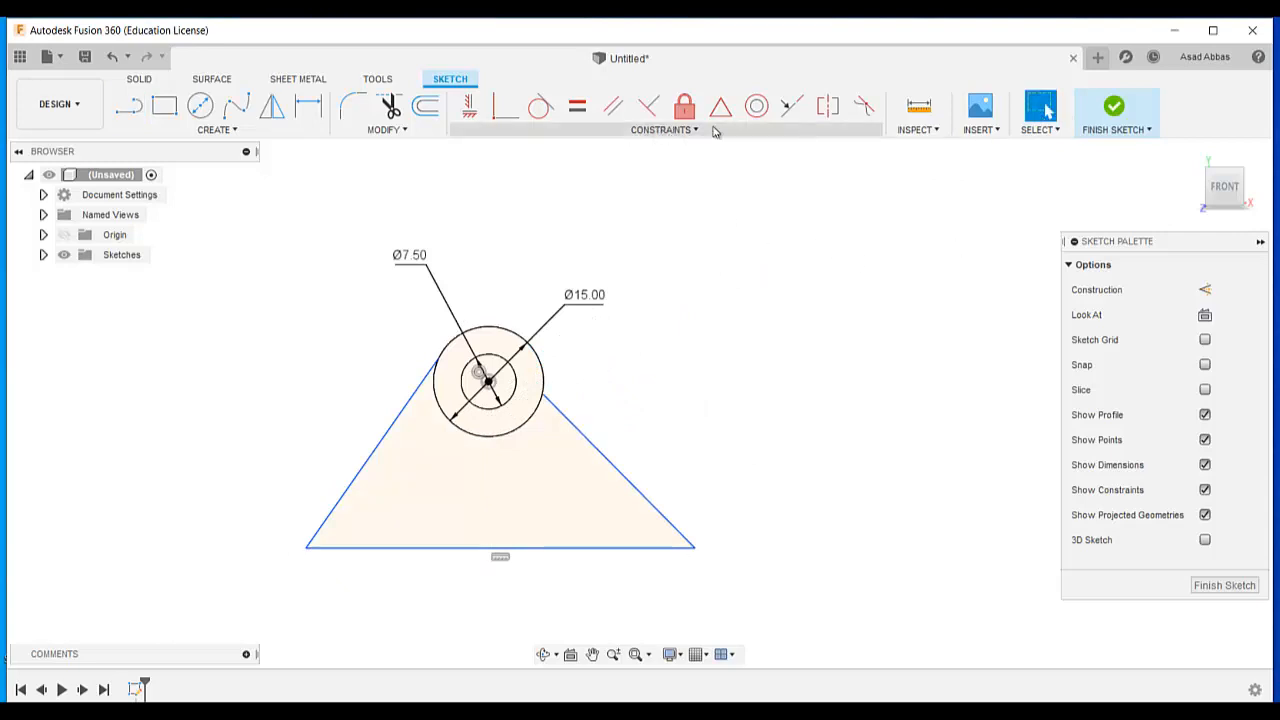
click(538, 112)
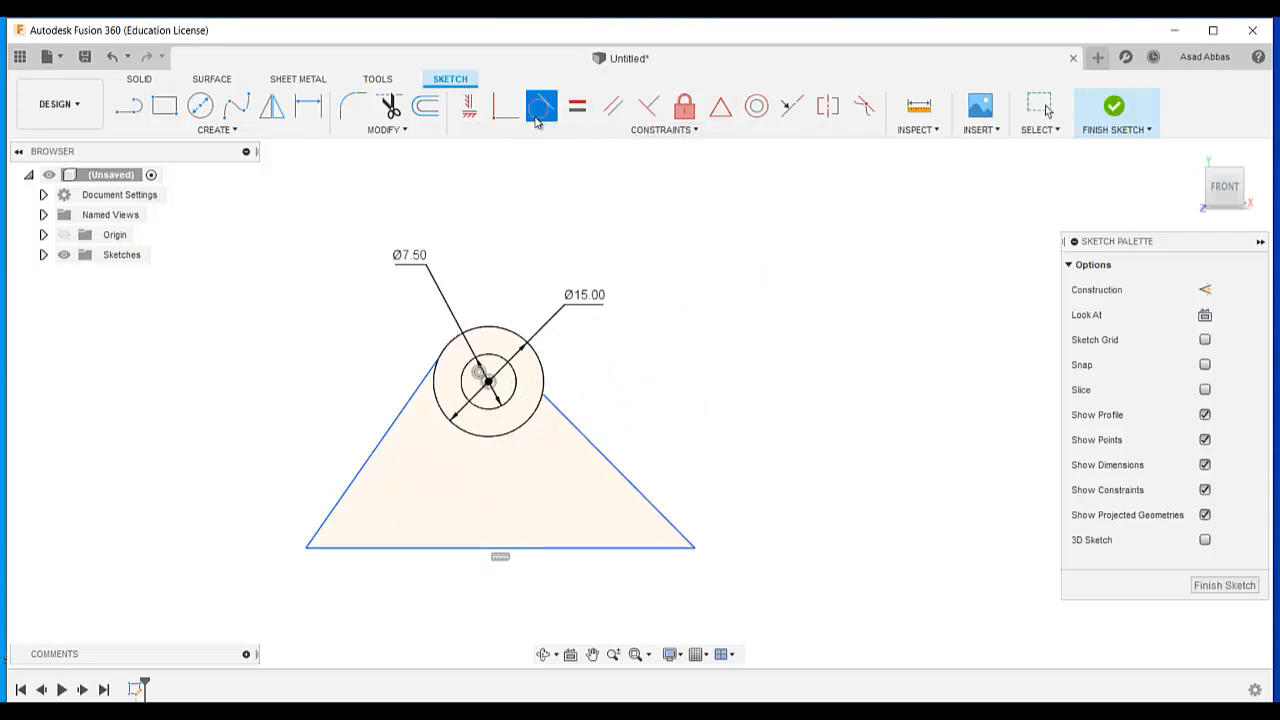
click(403, 410)
click(438, 404)
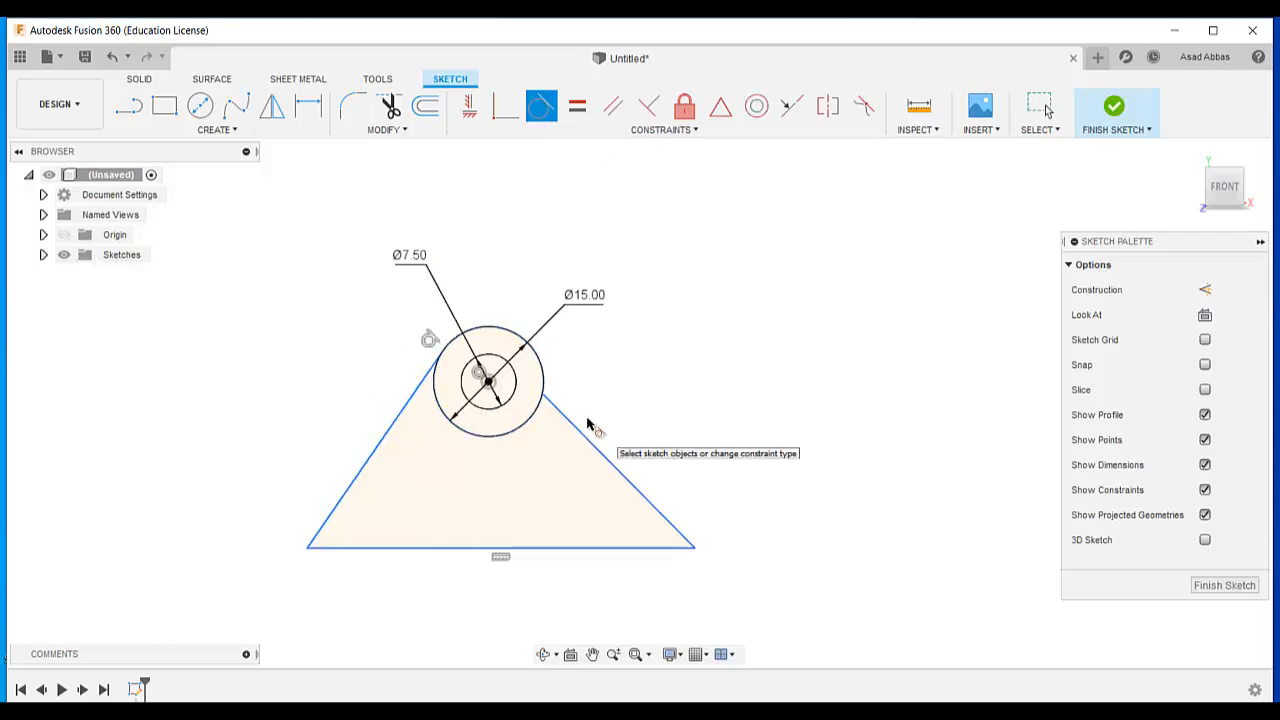
click(543, 362)
click(573, 420)
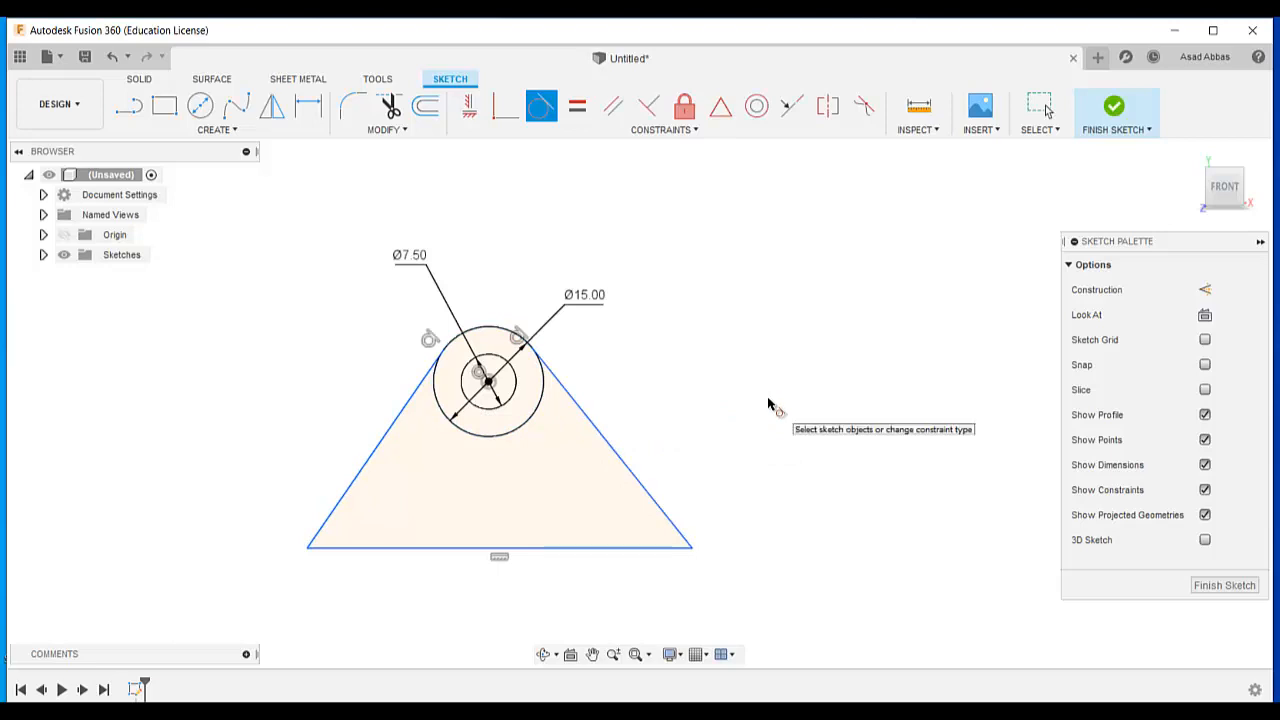
Check the Base1.1 reference drawing and dimension the circles' centre 10 mm above the horizontal base line.
click(270, 130)
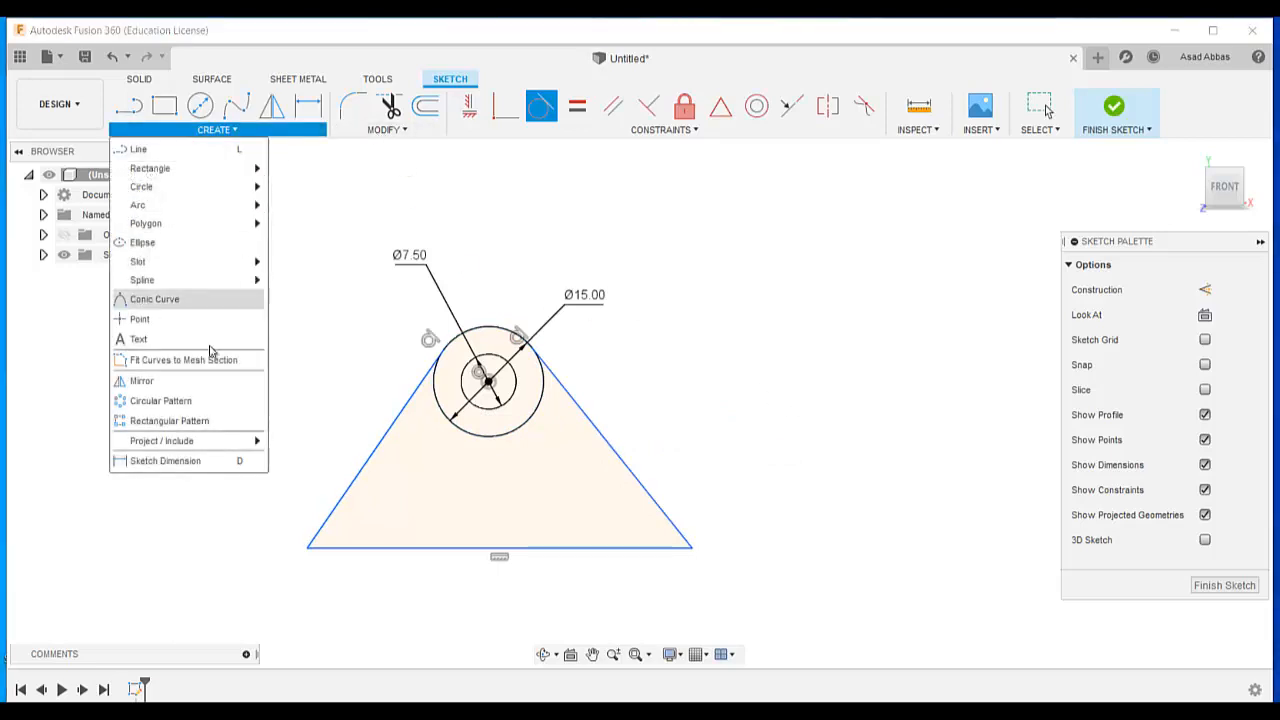
click(188, 461)
key(alt+Tab)
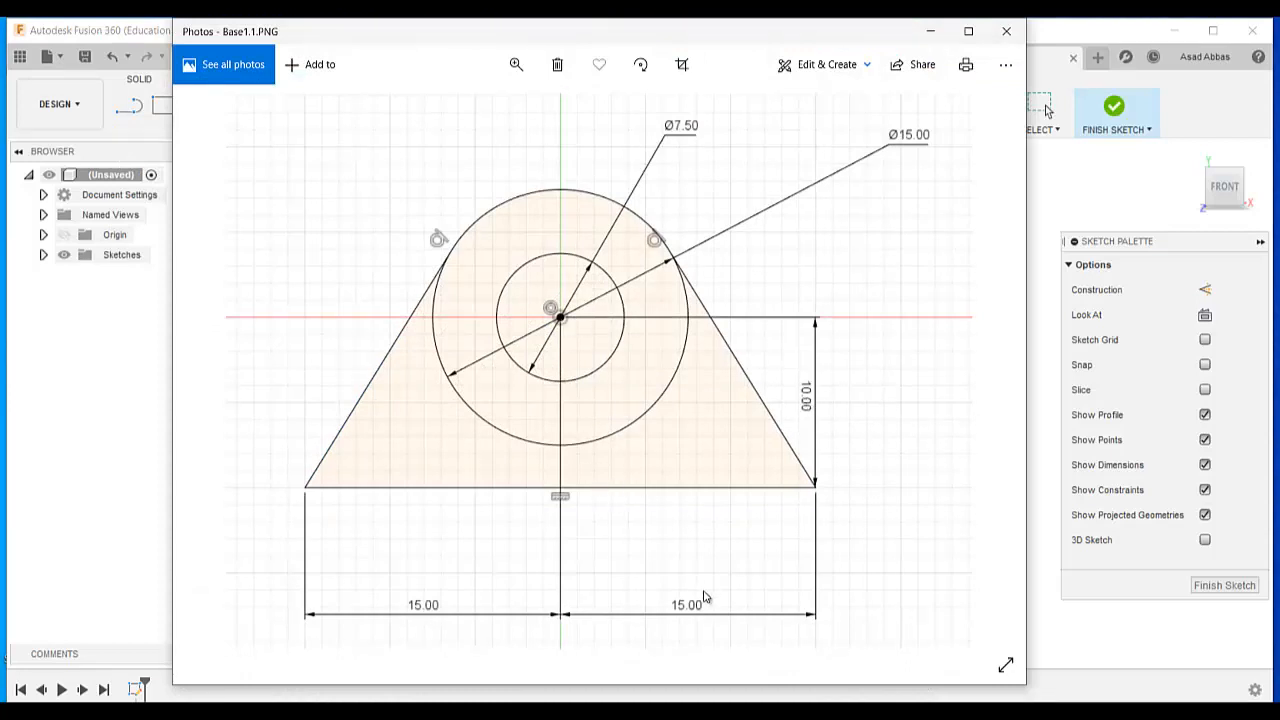
key(alt+Tab)
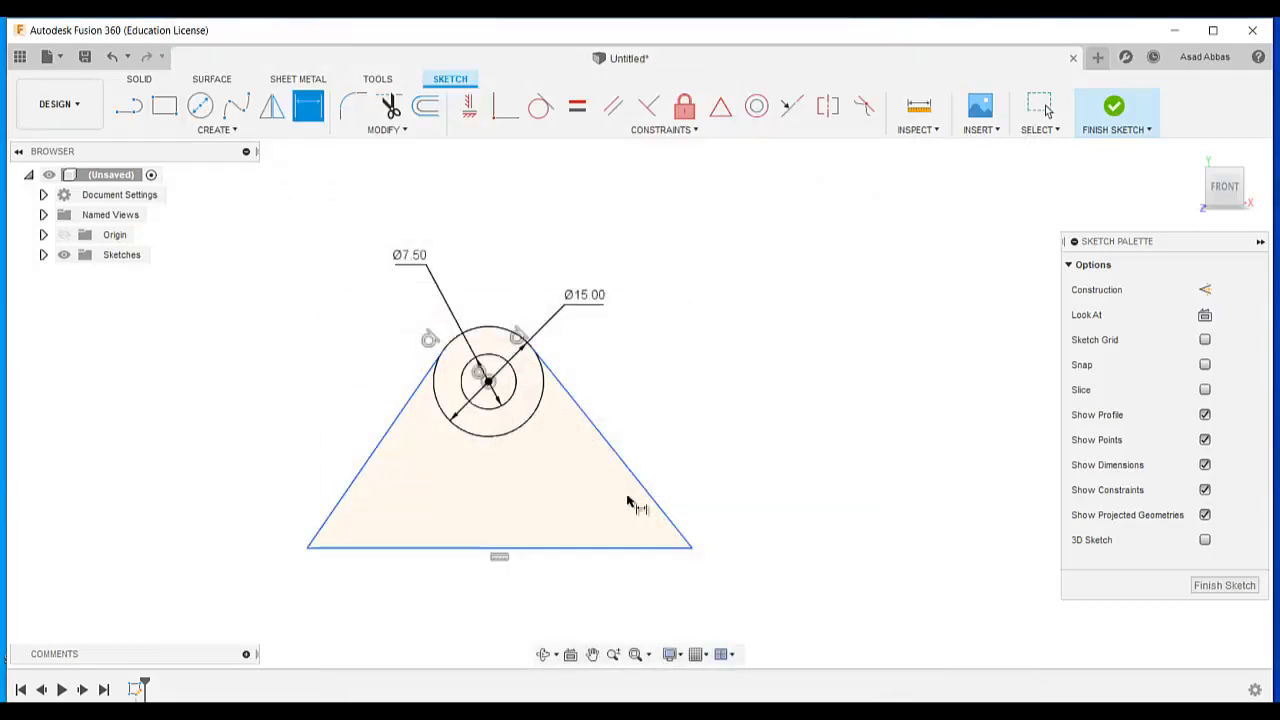
click(490, 381)
click(572, 548)
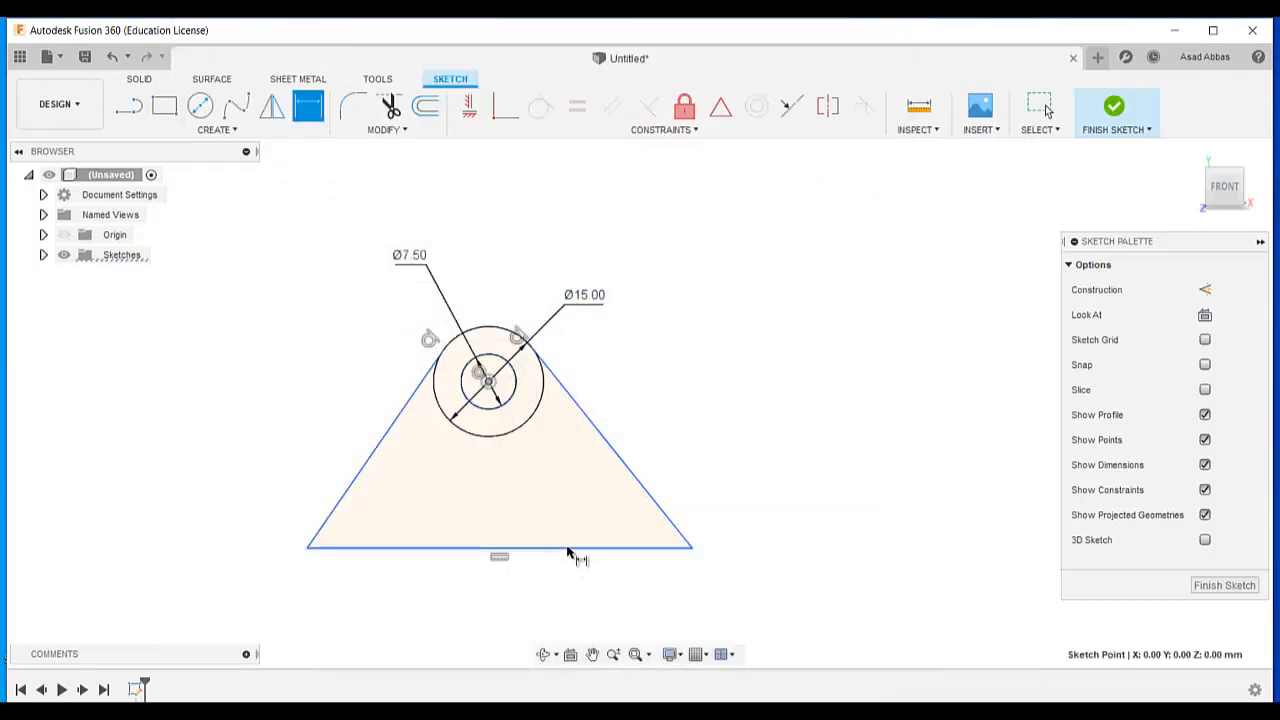
click(776, 505)
text(10)
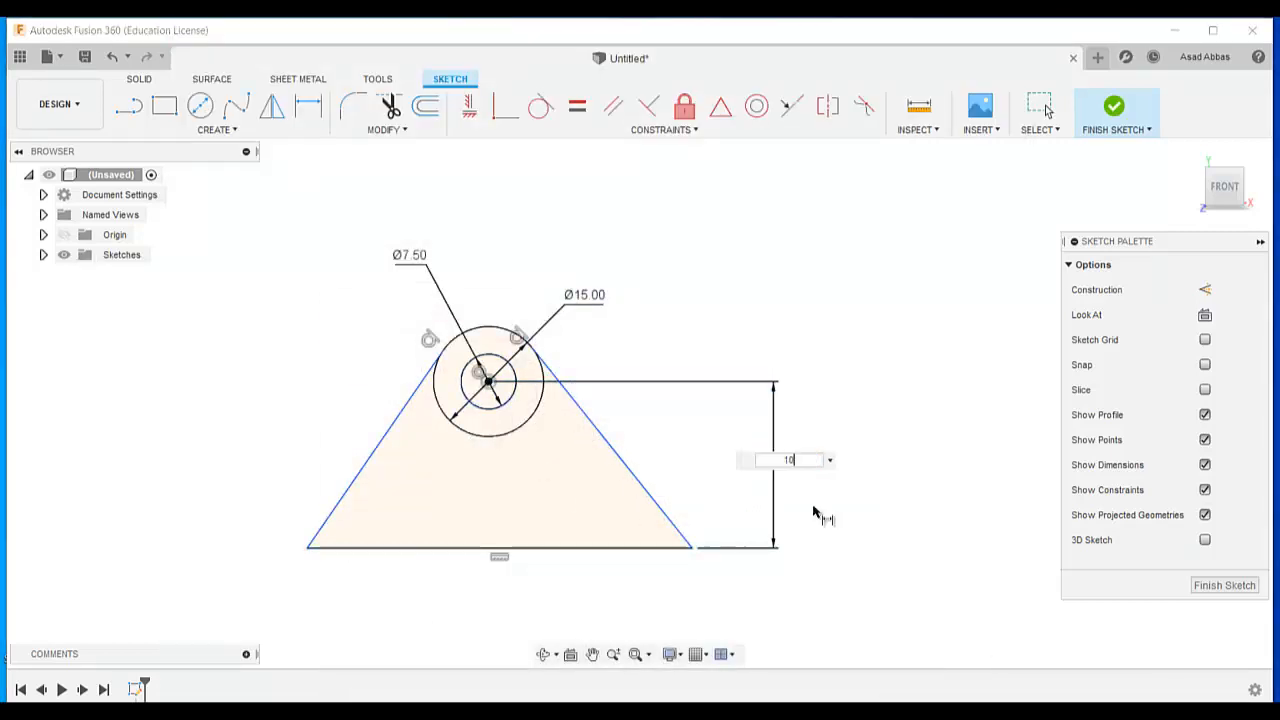
key(Return)
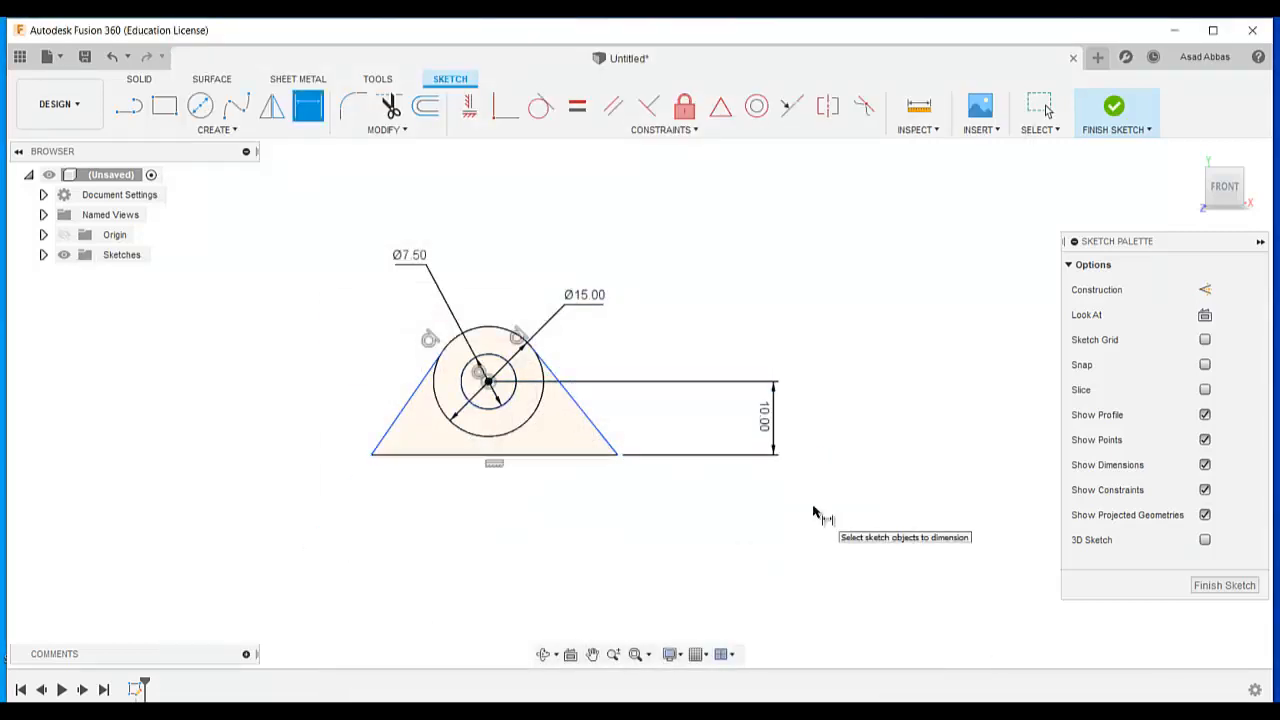
Dimension the horizontal distance from the circles' centre to the base line's left endpoint as 15 mm.
click(487, 381)
click(372, 455)
click(425, 518)
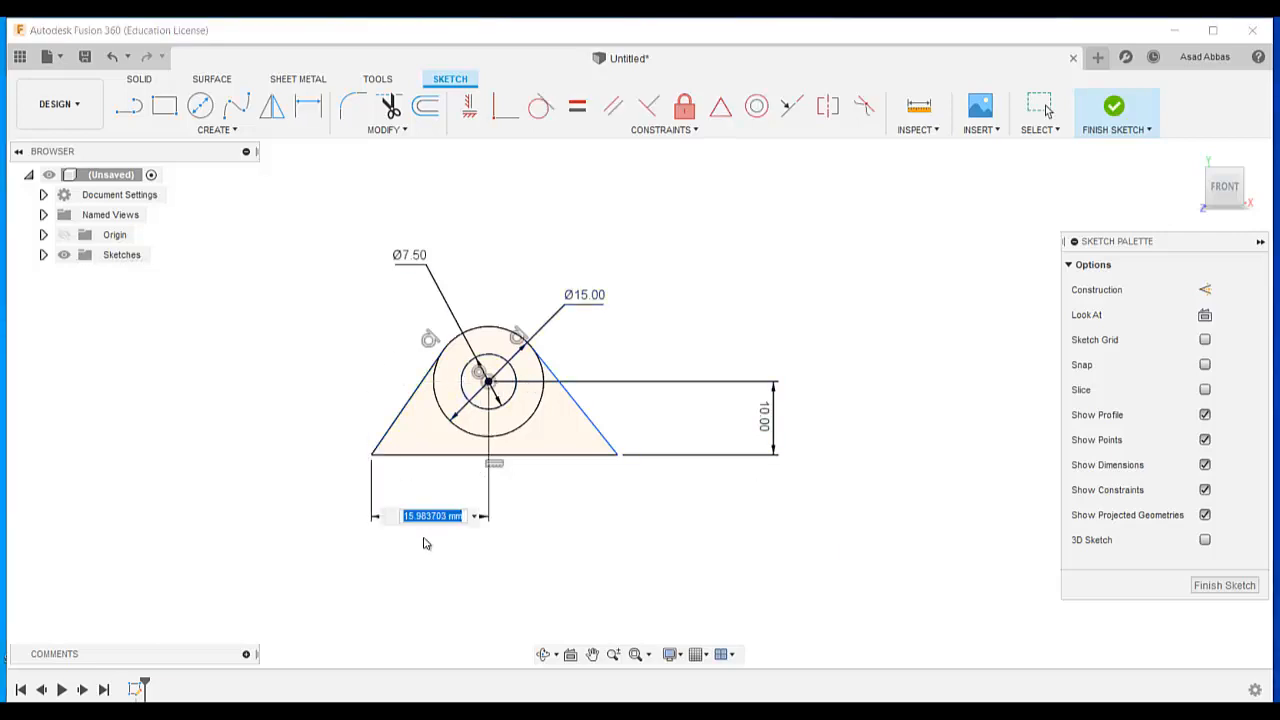
text(15)
key(Return)
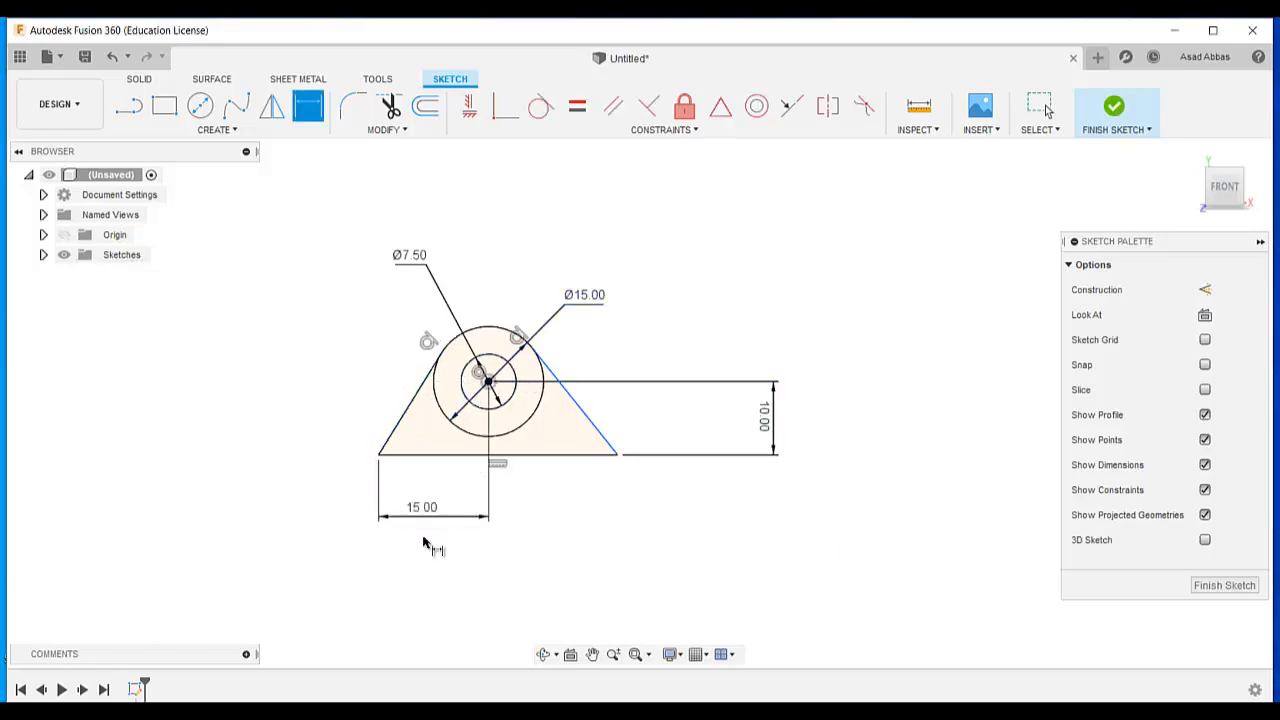
Dimension the horizontal distance from the circles' centre to the base line's right endpoint as 15 mm and finish the sketch.
click(487, 380)
click(617, 455)
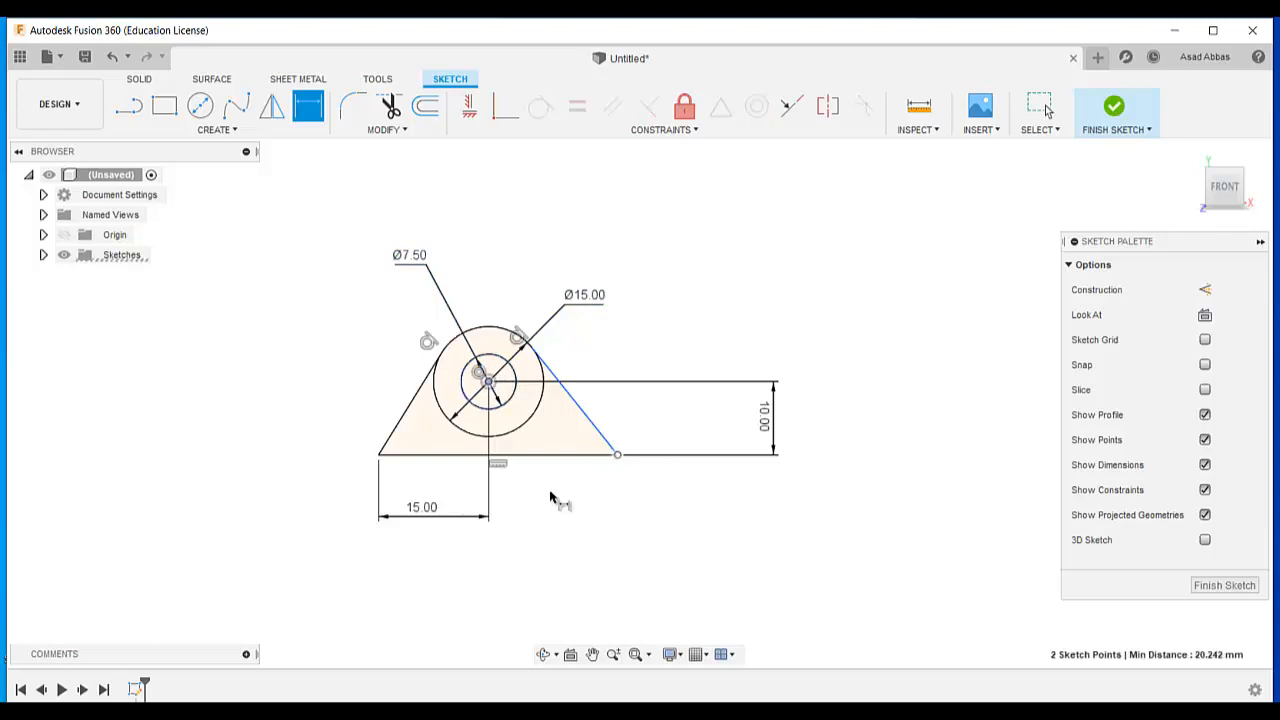
click(620, 590)
text(15)
key(Return)
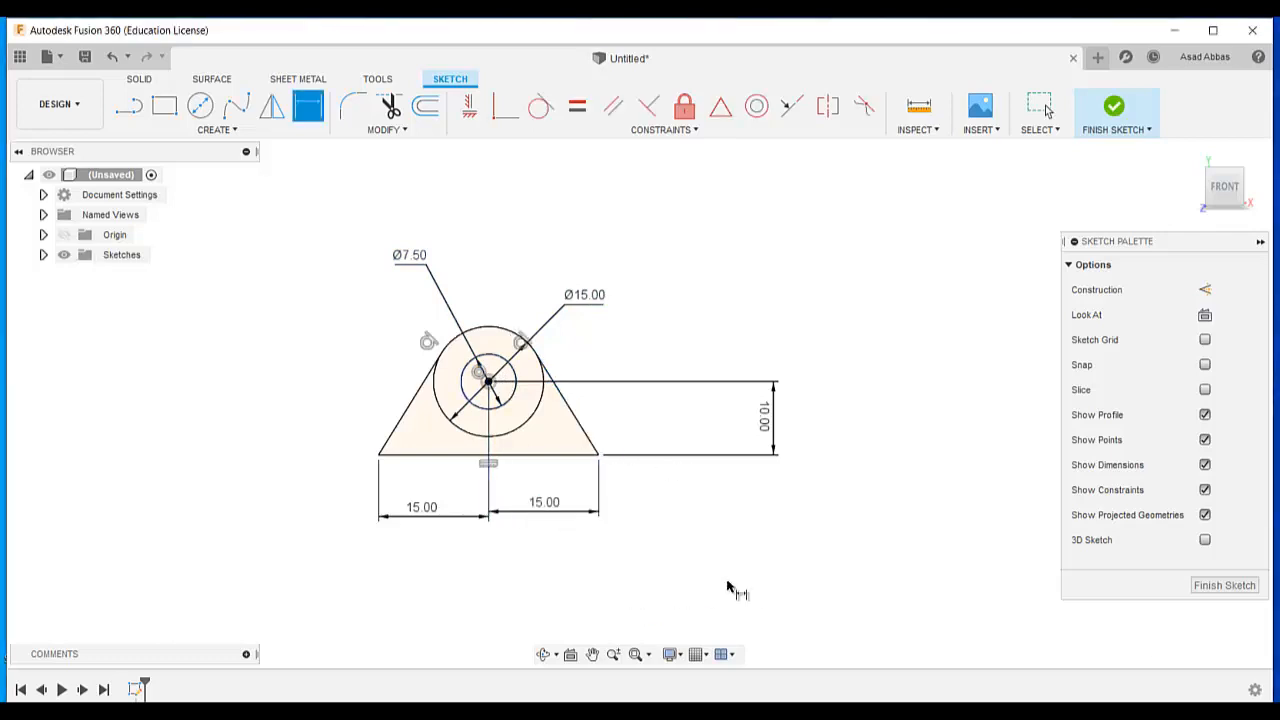
click(1223, 586)
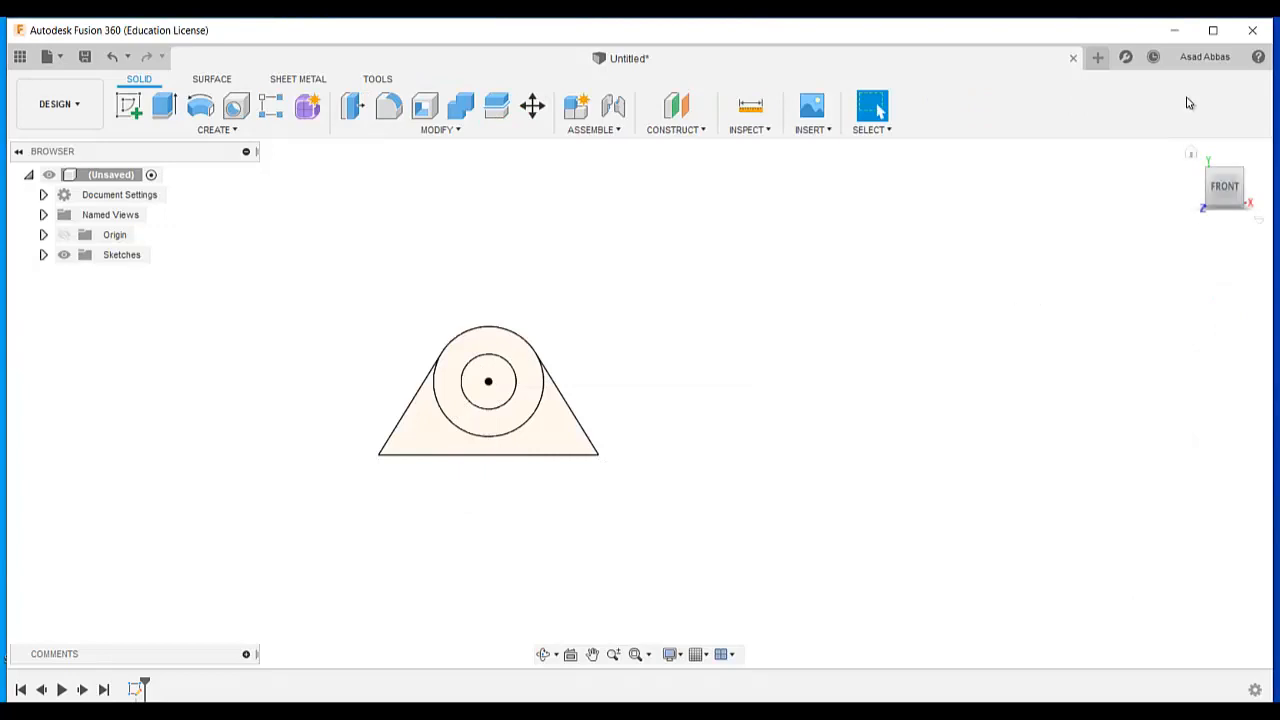
Check the Base1.2 reference drawing and extrude the base profile around the central hole 10 mm as a new body.
click(1191, 156)
click(164, 105)
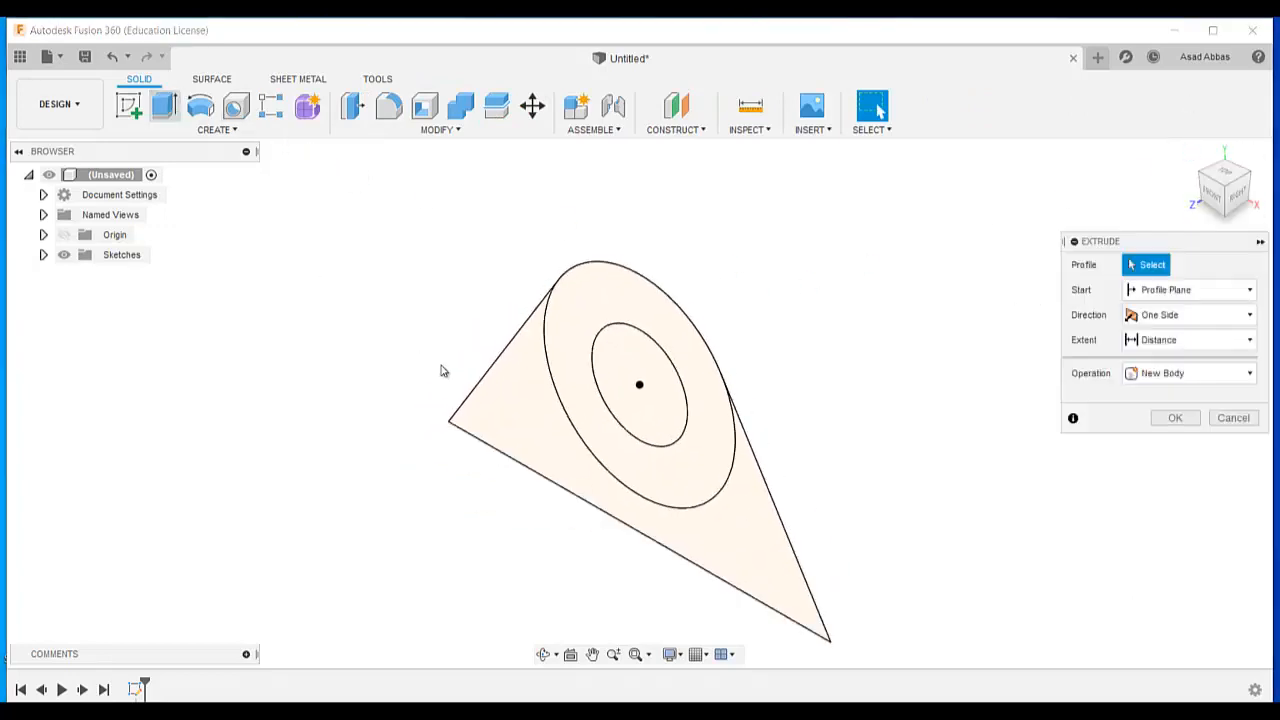
click(523, 411)
click(600, 470)
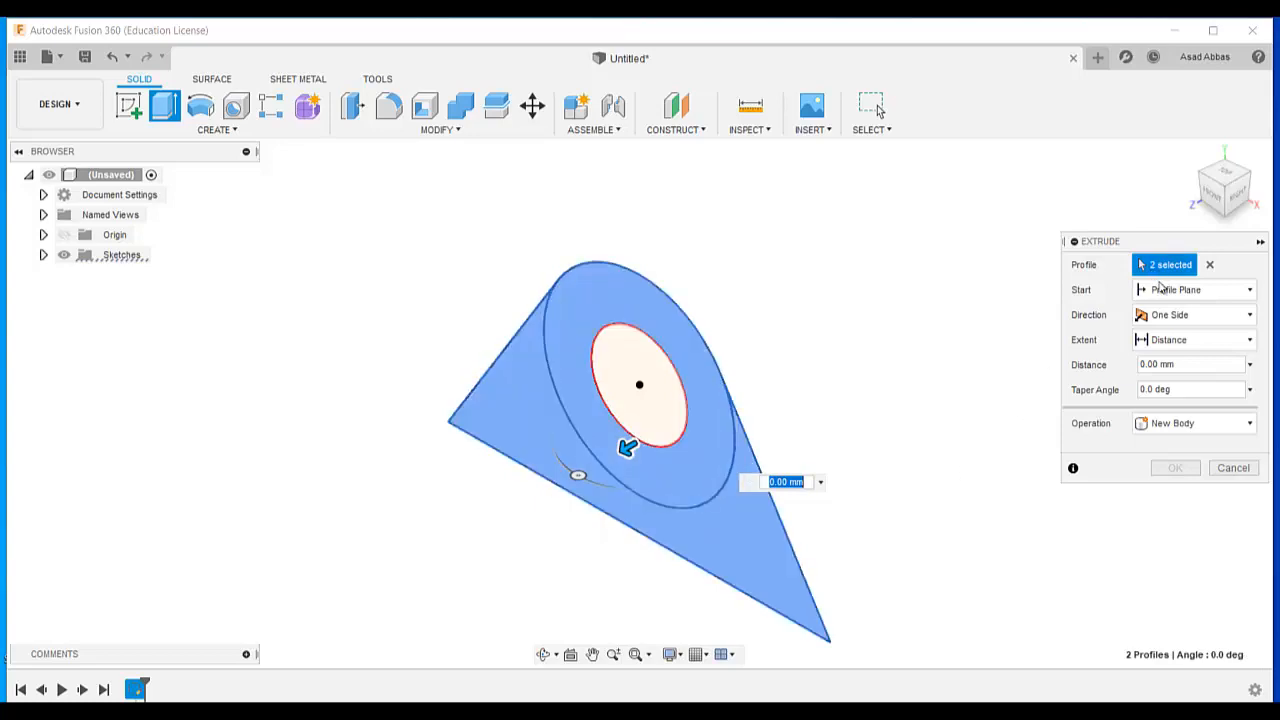
click(568, 710)
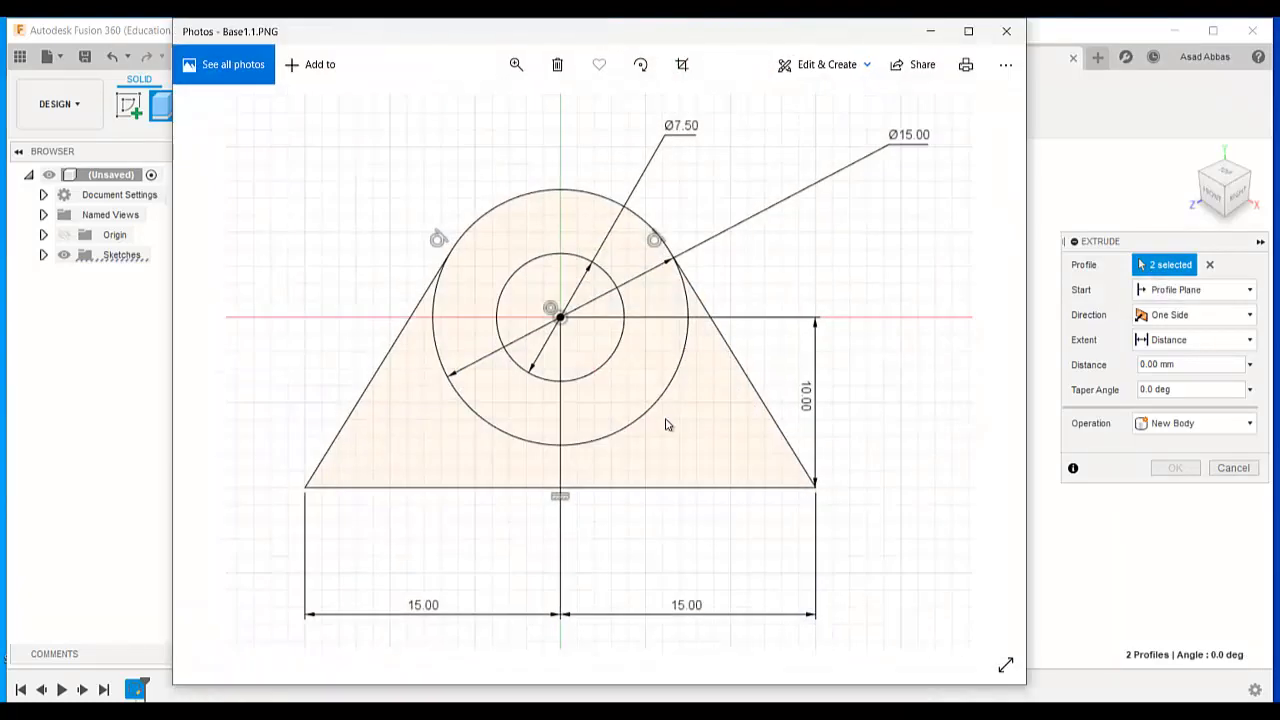
click(988, 370)
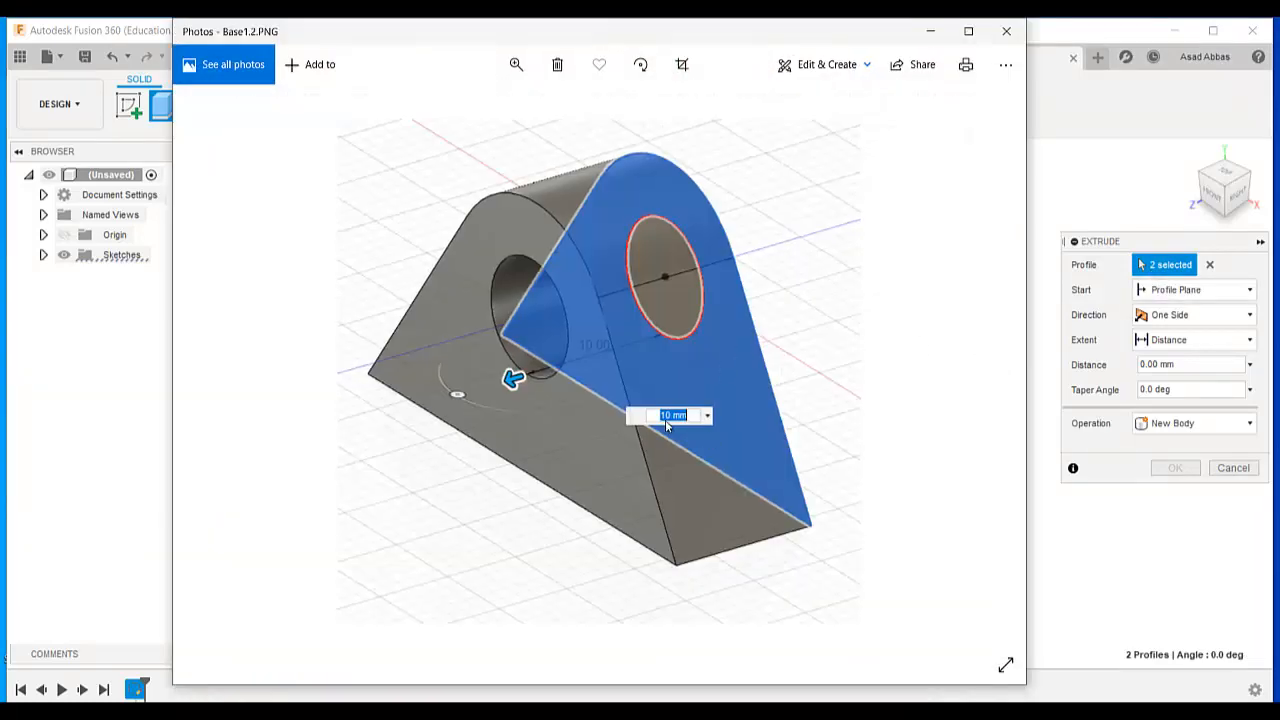
click(568, 710)
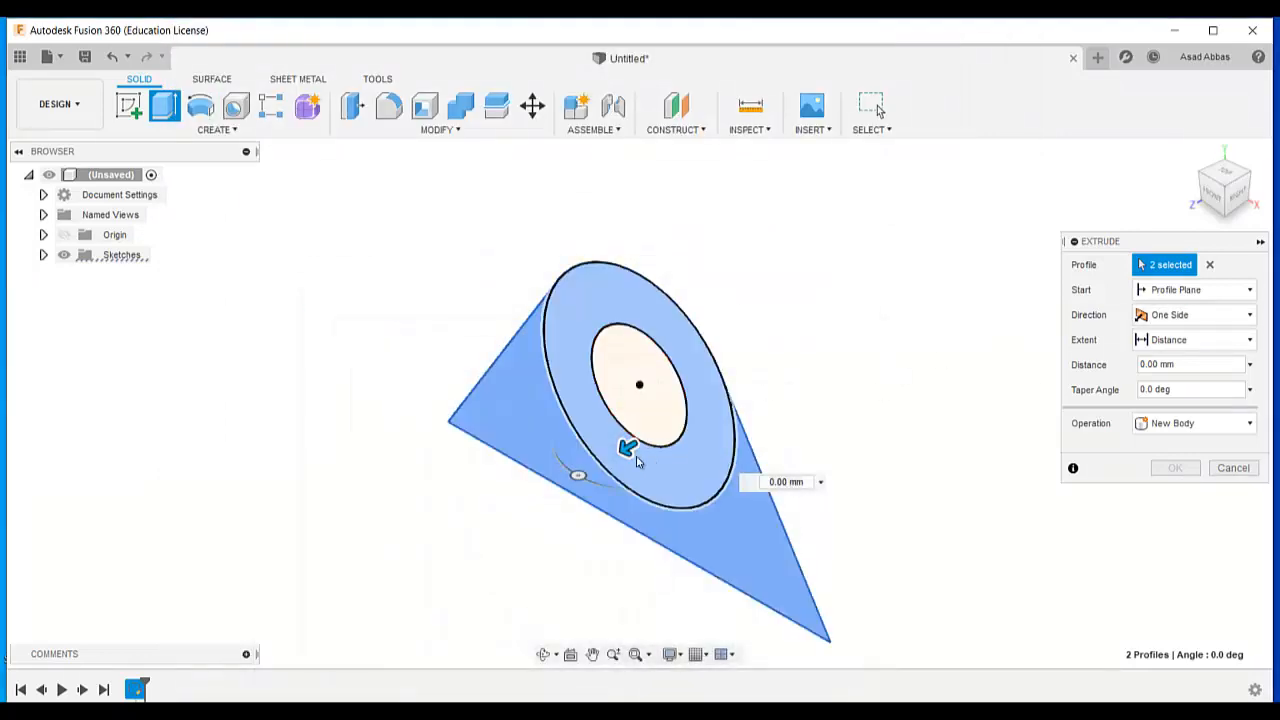
drag(624, 450, 589, 500)
drag(716, 510, 766, 515)
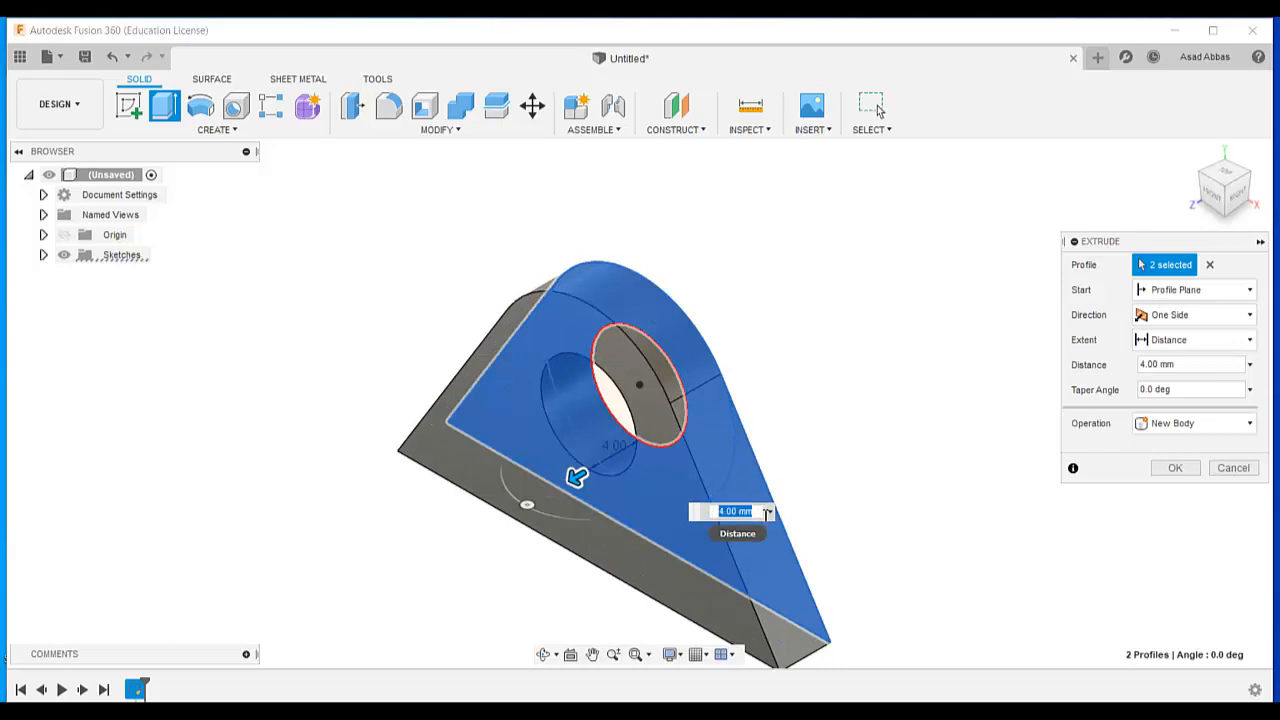
text(4)
key(Return)
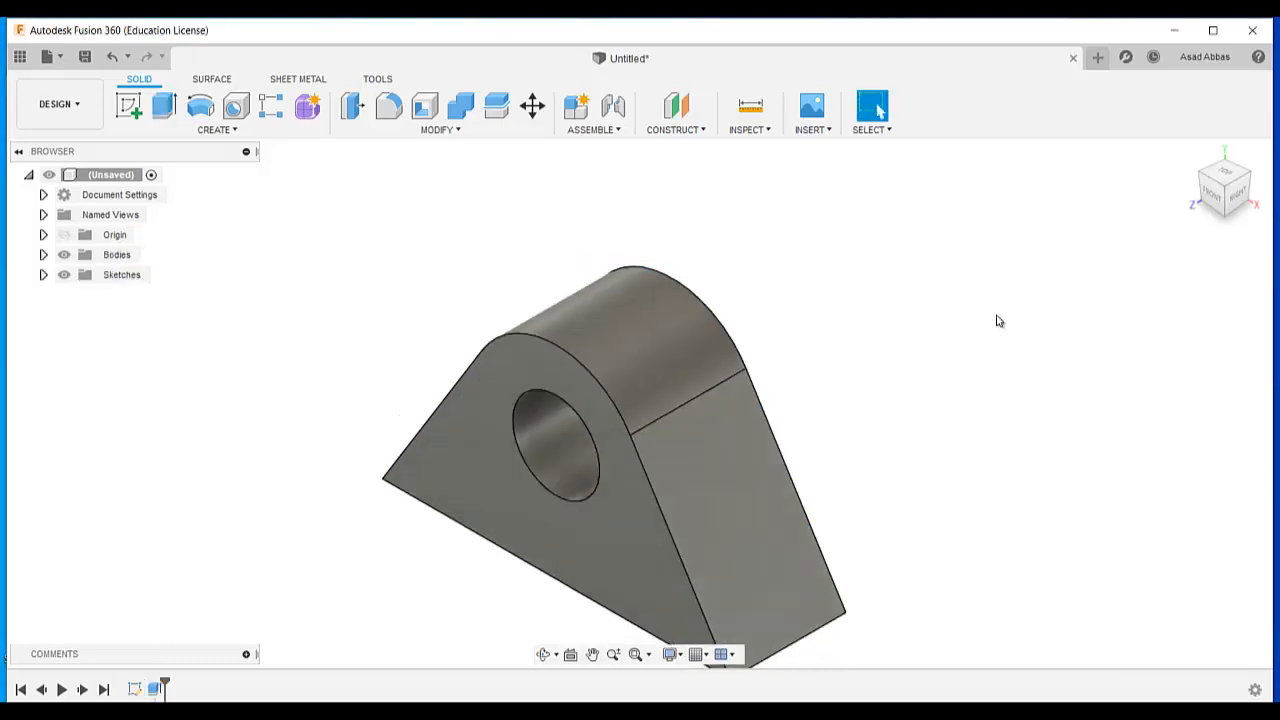
Check the Base1.3 reference drawing and start a sketch on the YZ origin plane.
click(1190, 153)
click(598, 712)
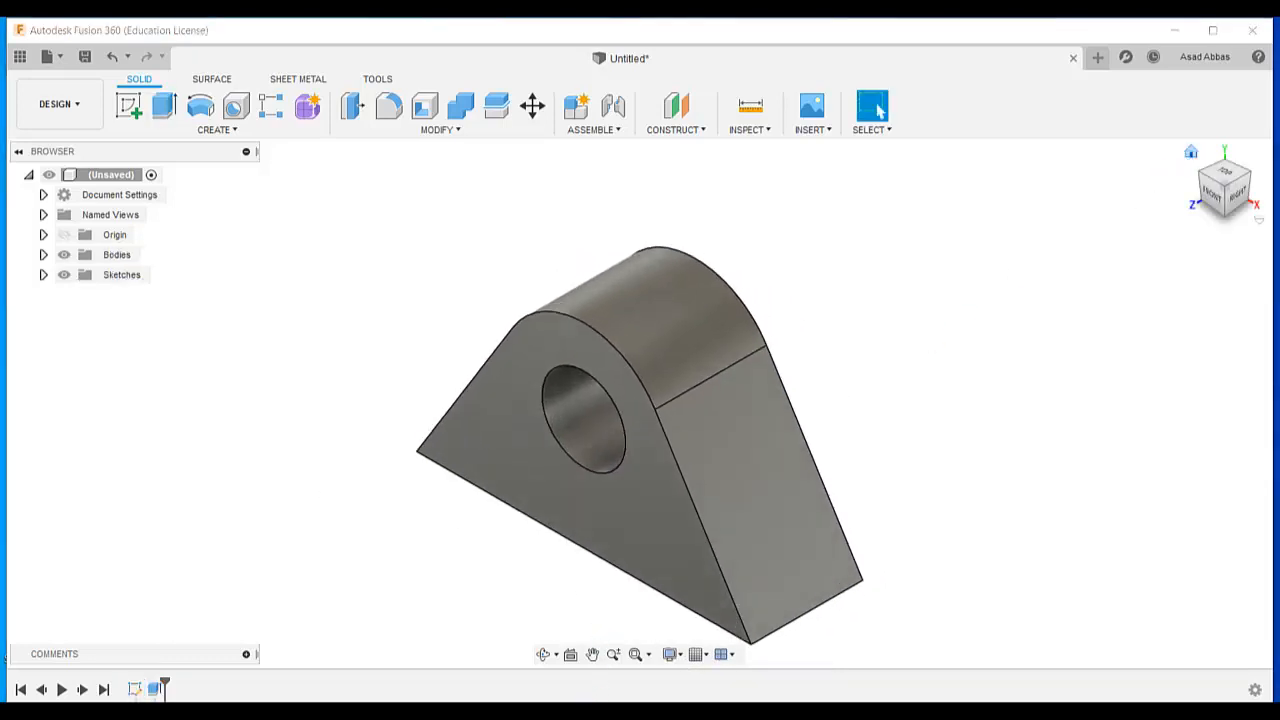
click(987, 372)
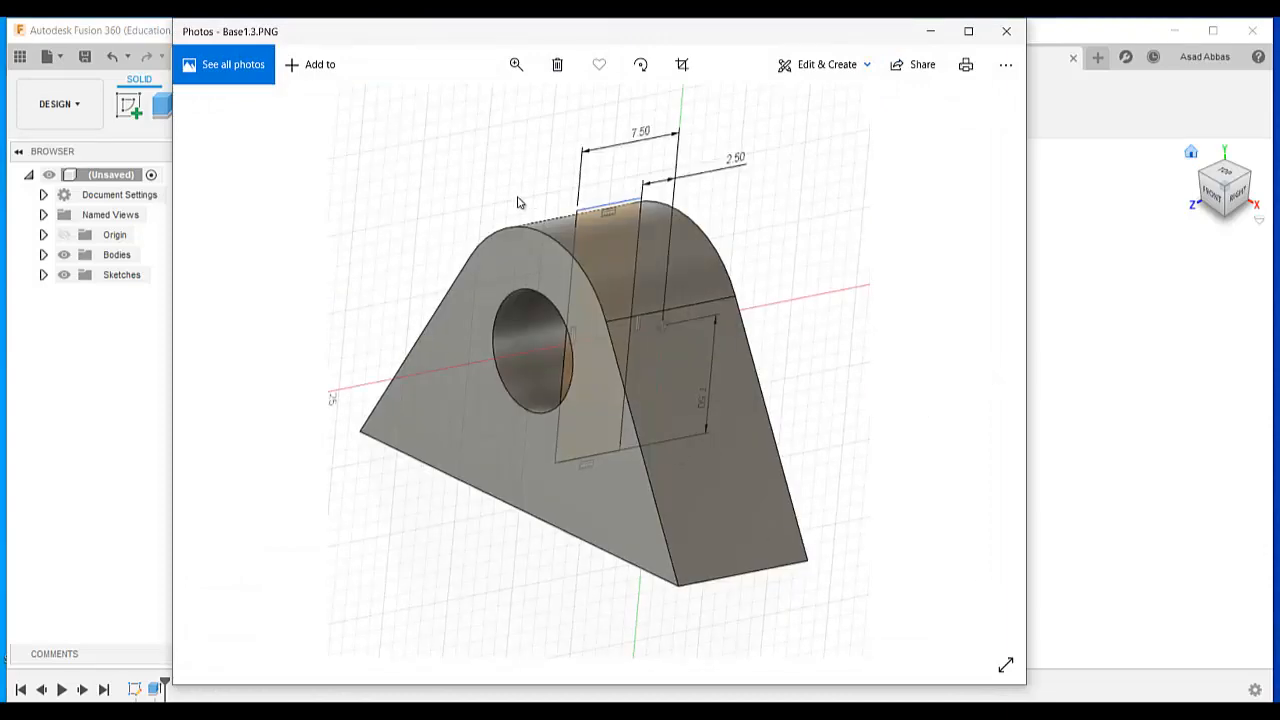
click(598, 712)
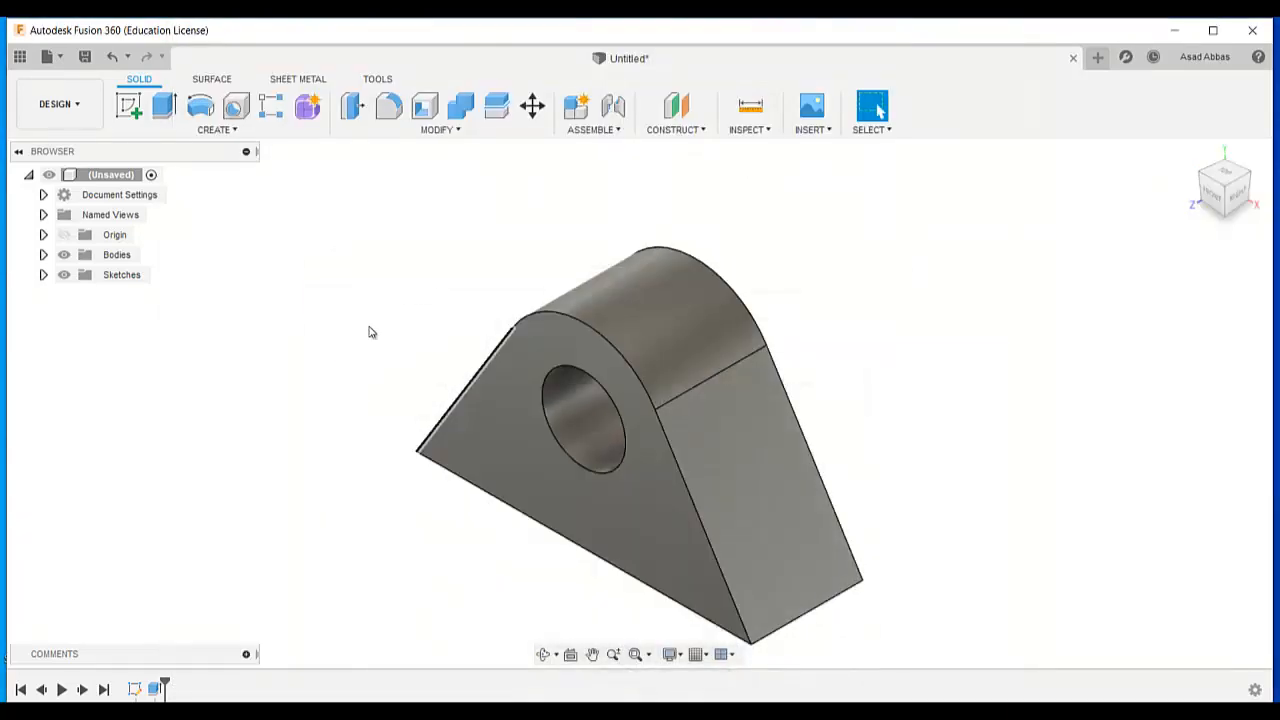
click(43, 236)
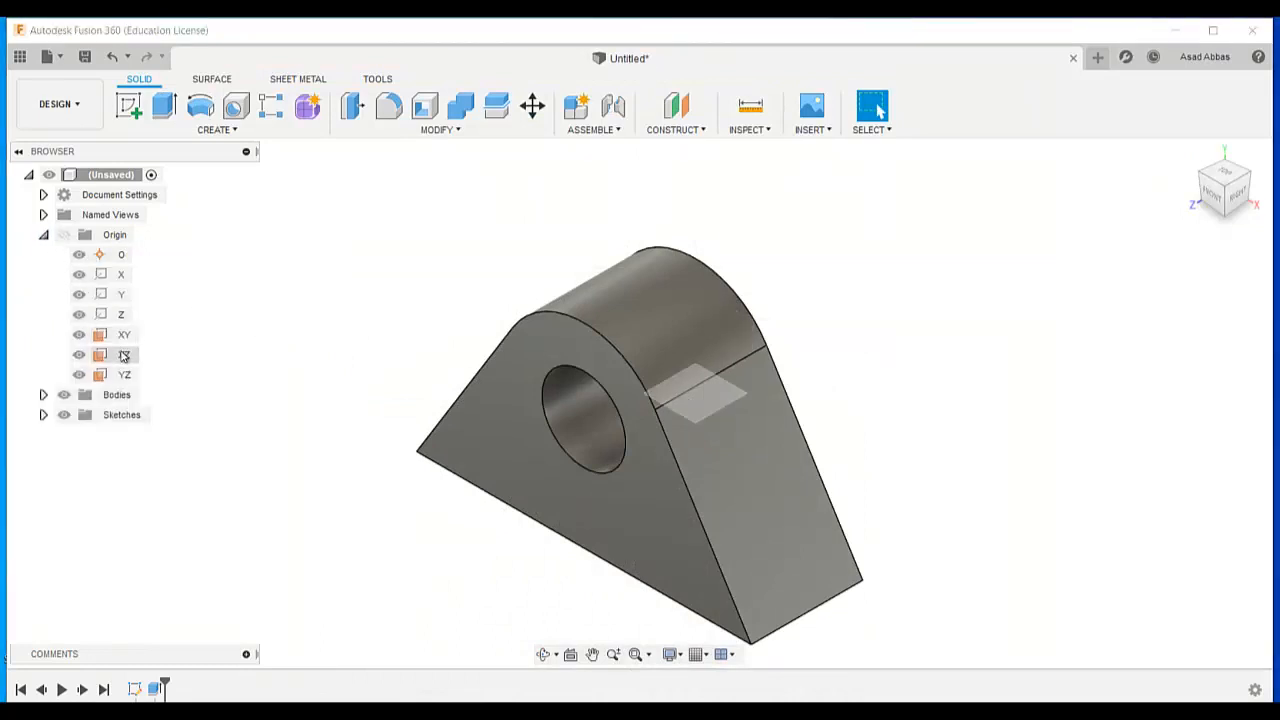
click(124, 375)
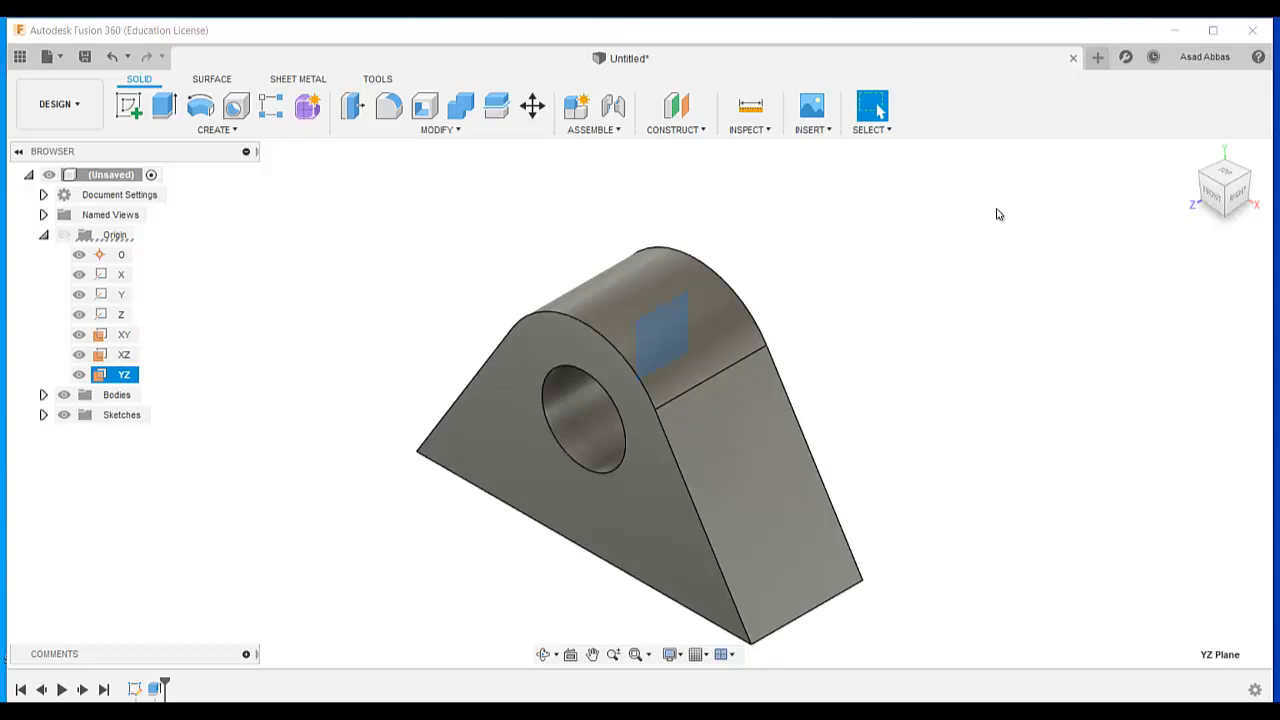
click(129, 105)
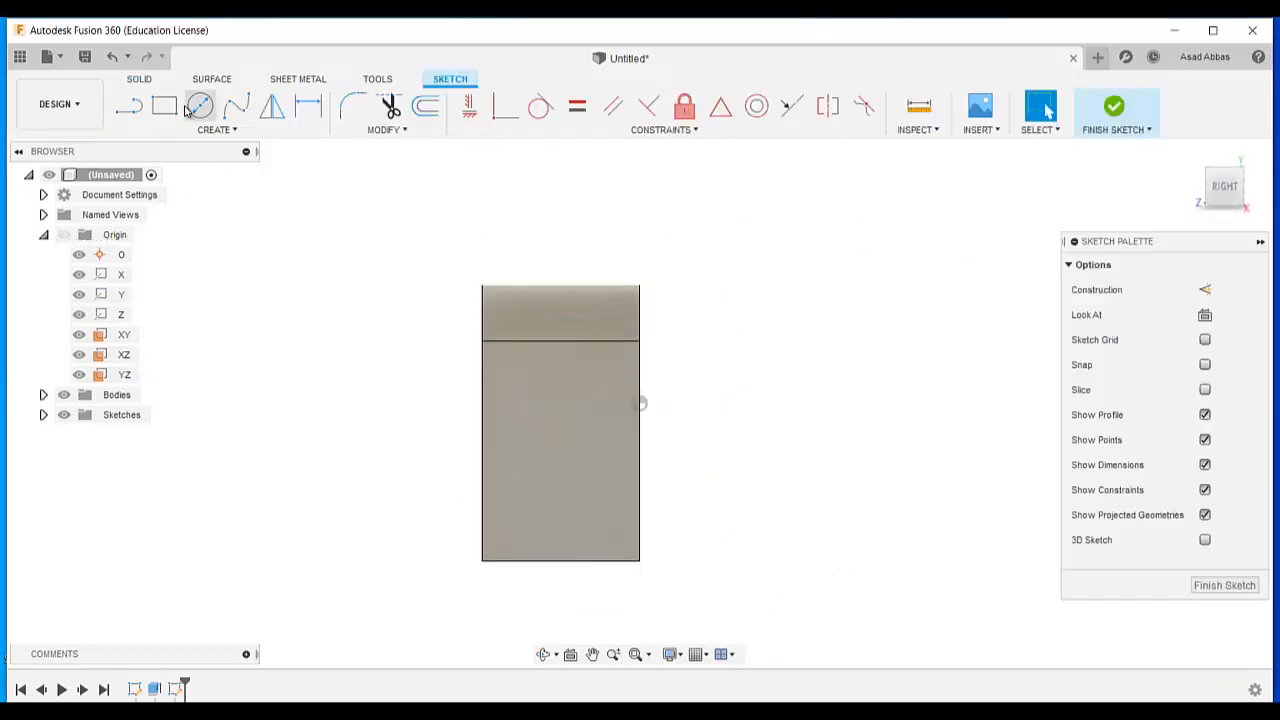
Sketch a rectangle about 16 mm tall, from above the body's rounded top down between its two side edges.
click(164, 105)
key(alt+Tab)
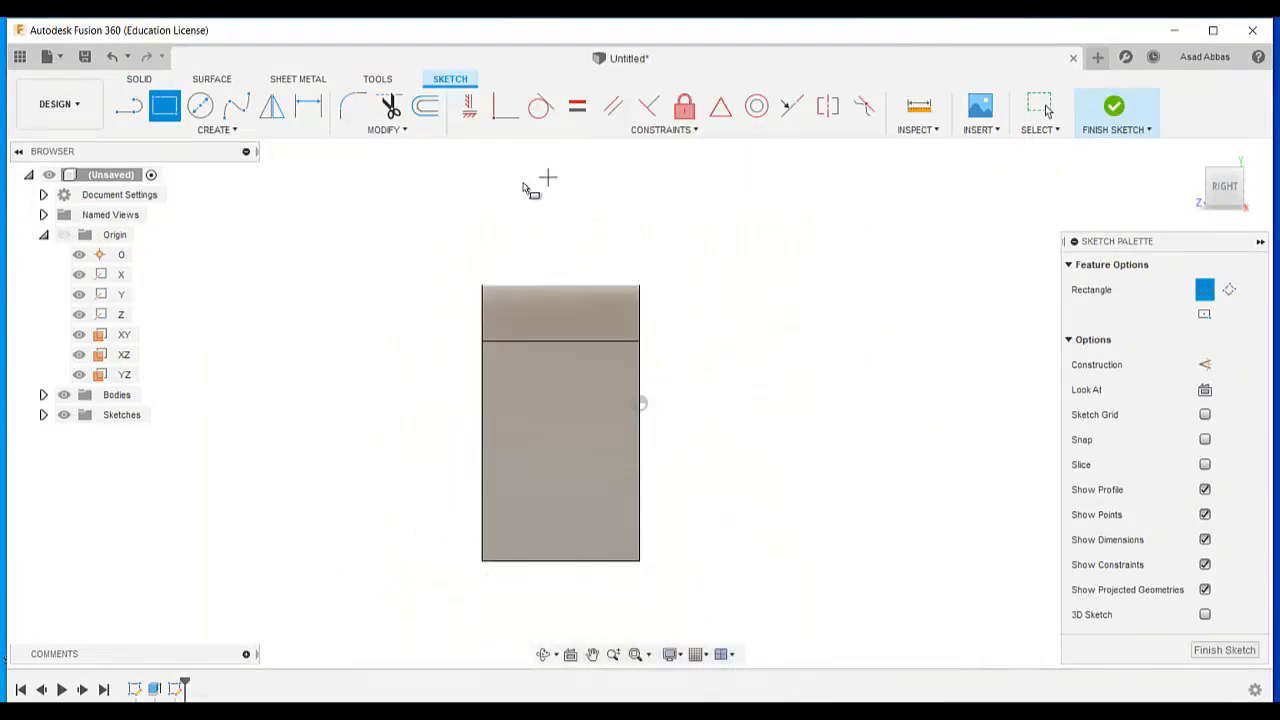
click(513, 225)
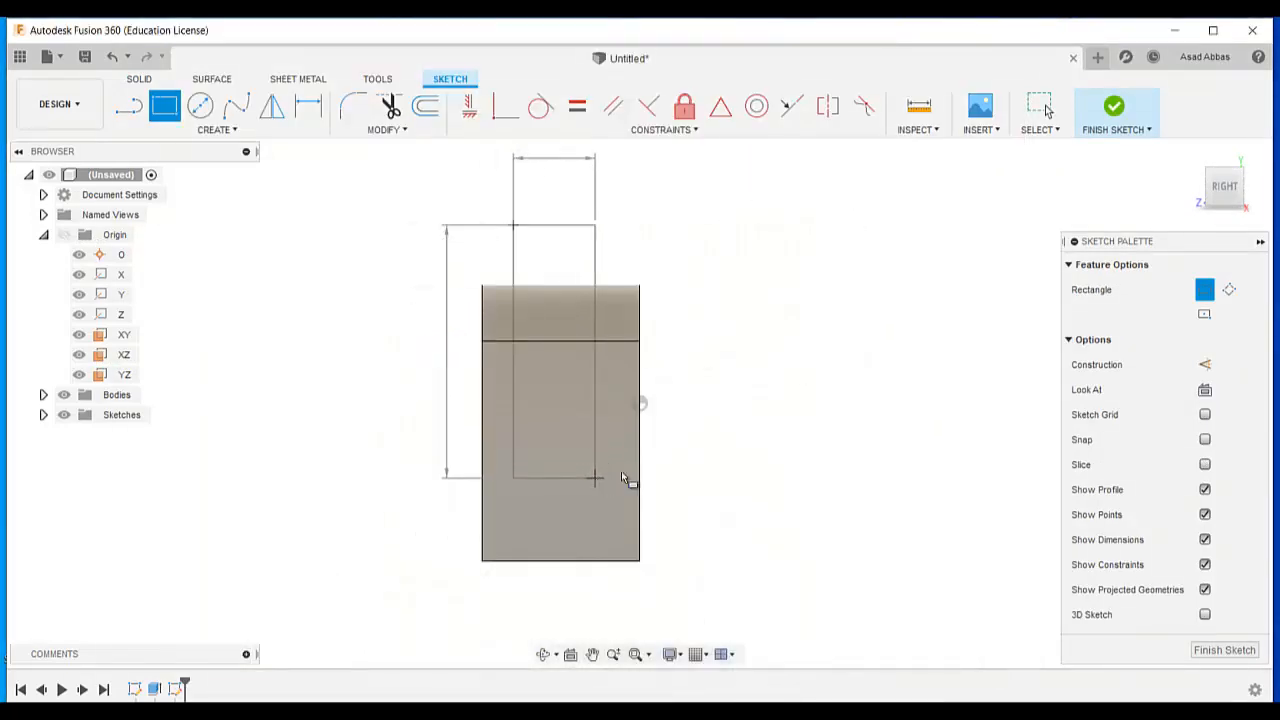
click(594, 477)
Check the Base1.3 drawing again and dimension the rectangle's left side 7.5 mm from the body's right edge.
click(214, 129)
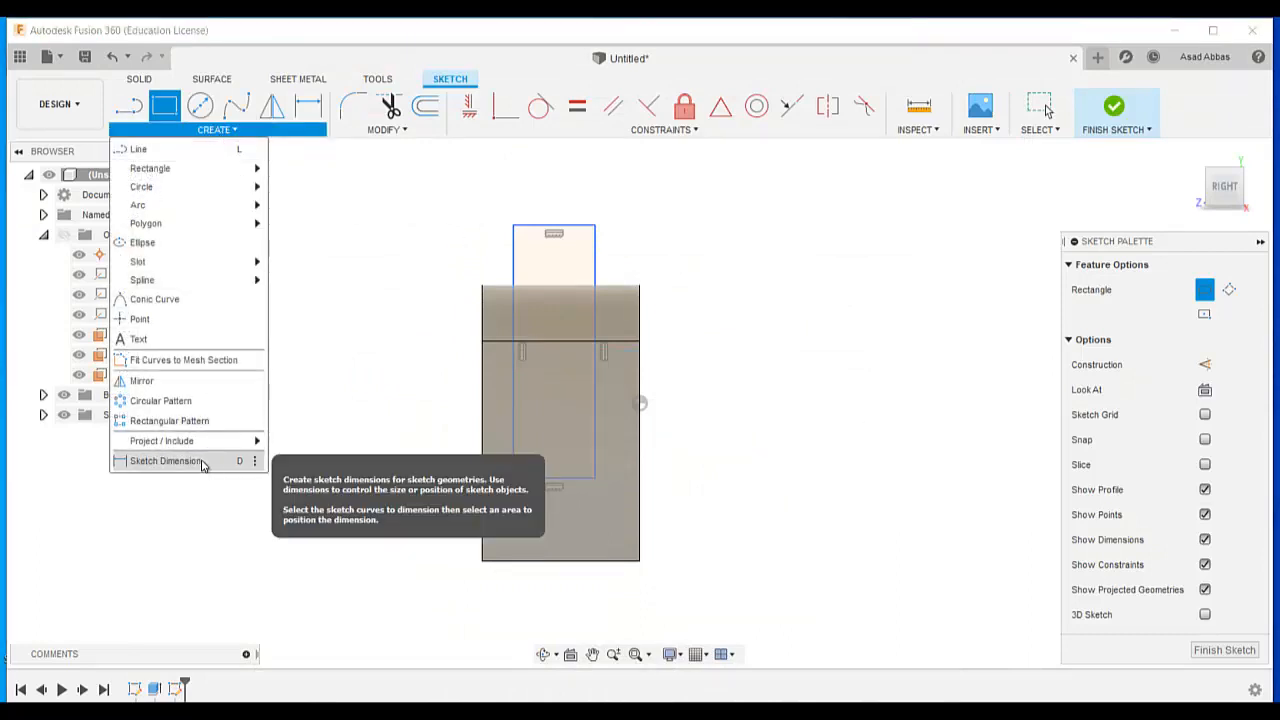
click(208, 459)
key(alt+Tab)
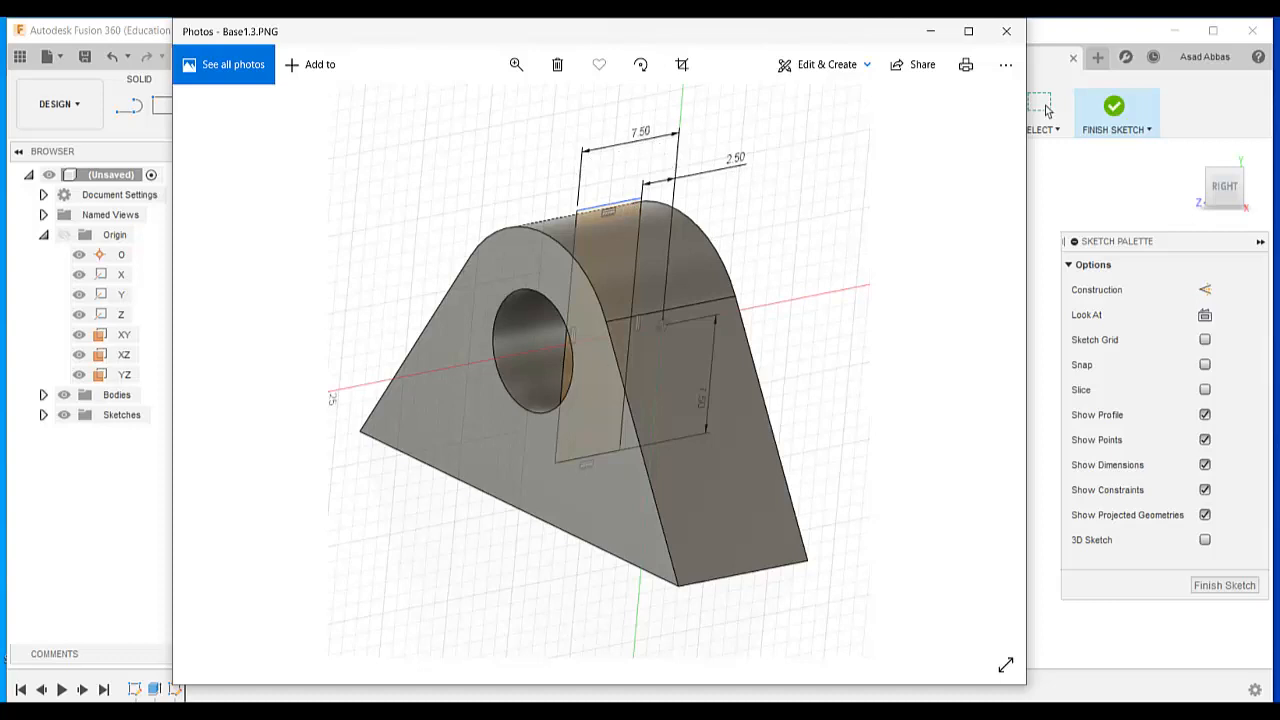
click(1047, 111)
click(514, 260)
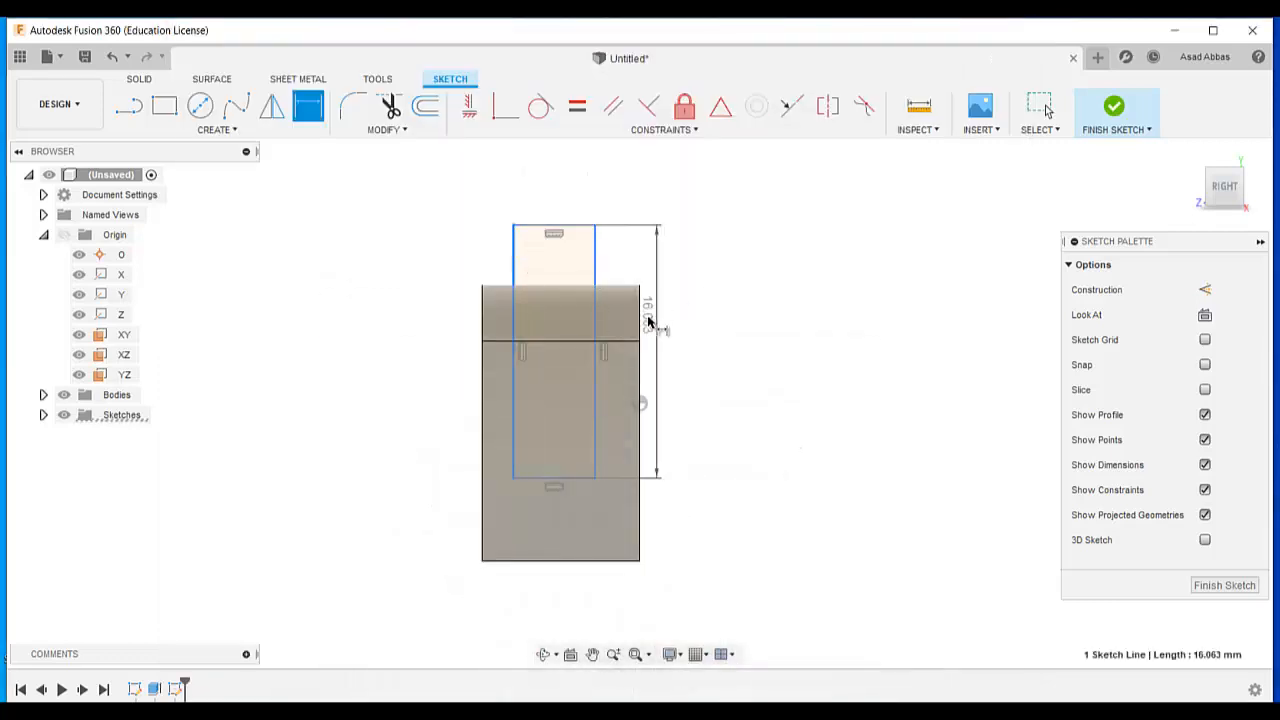
click(640, 325)
click(680, 211)
text(7)
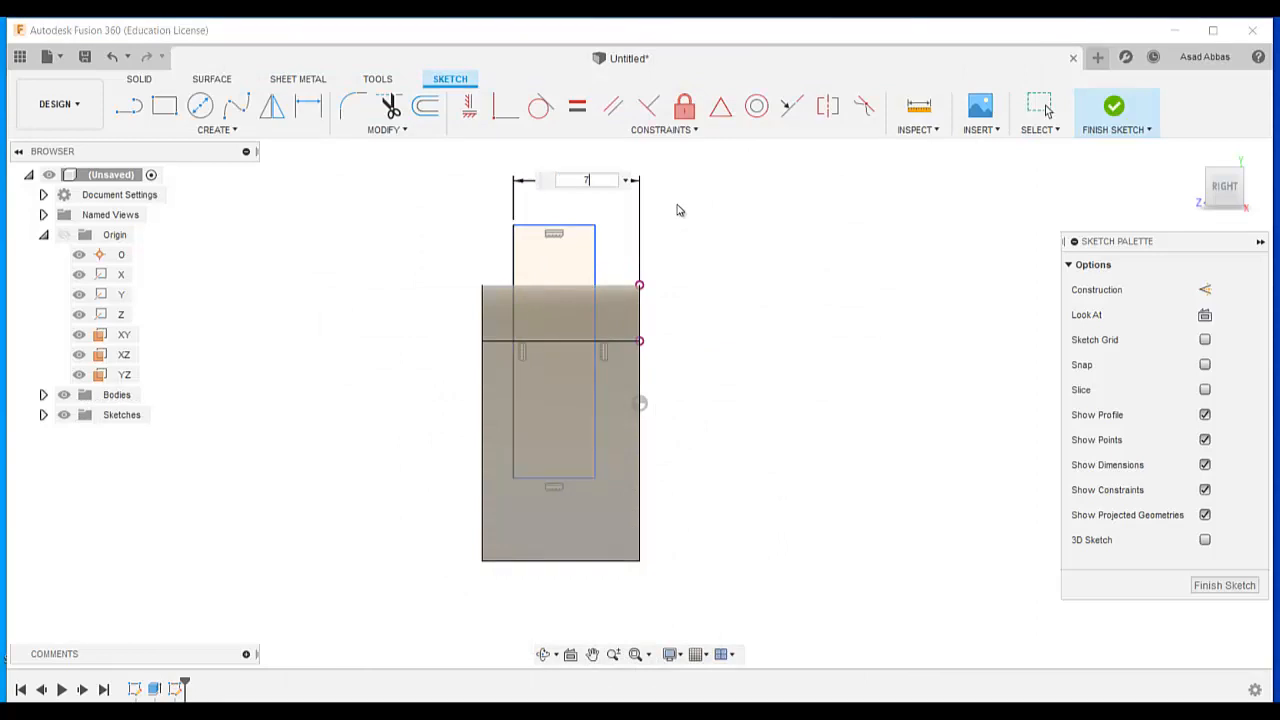
text(.5)
key(Return)
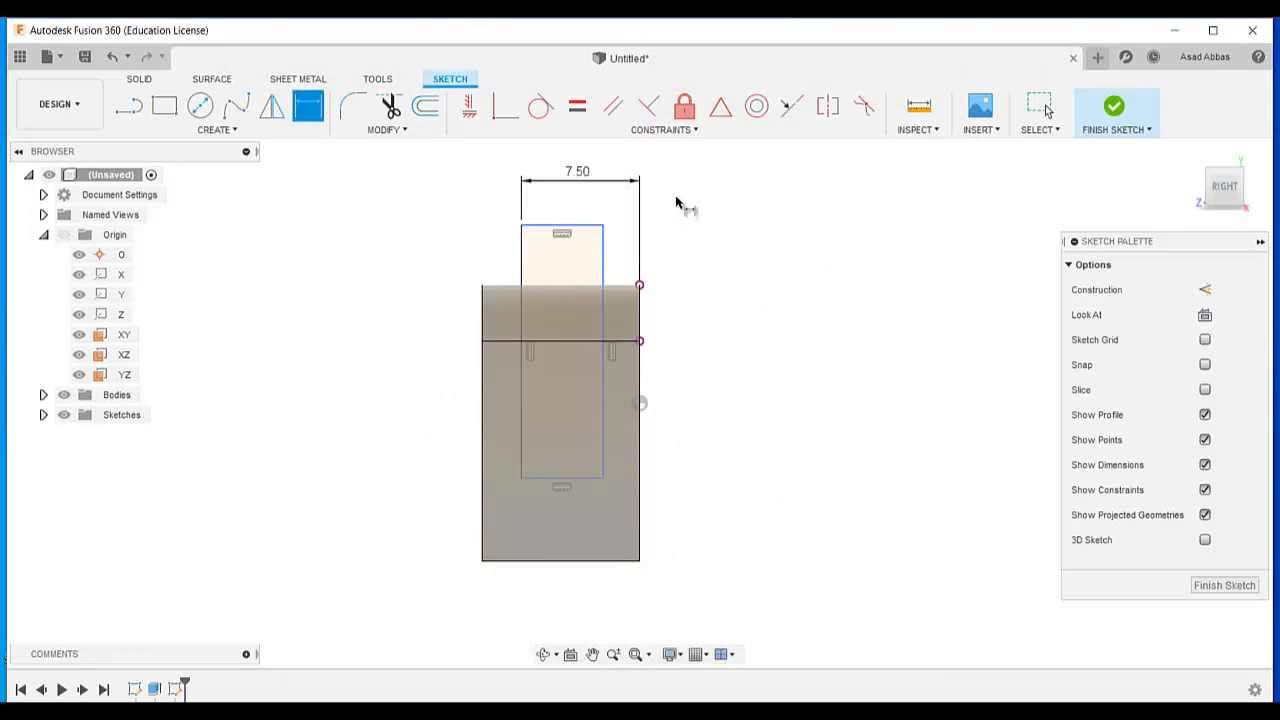
Dimension the rectangle's right side 2.5 mm from the body's right edge.
click(603, 290)
click(641, 286)
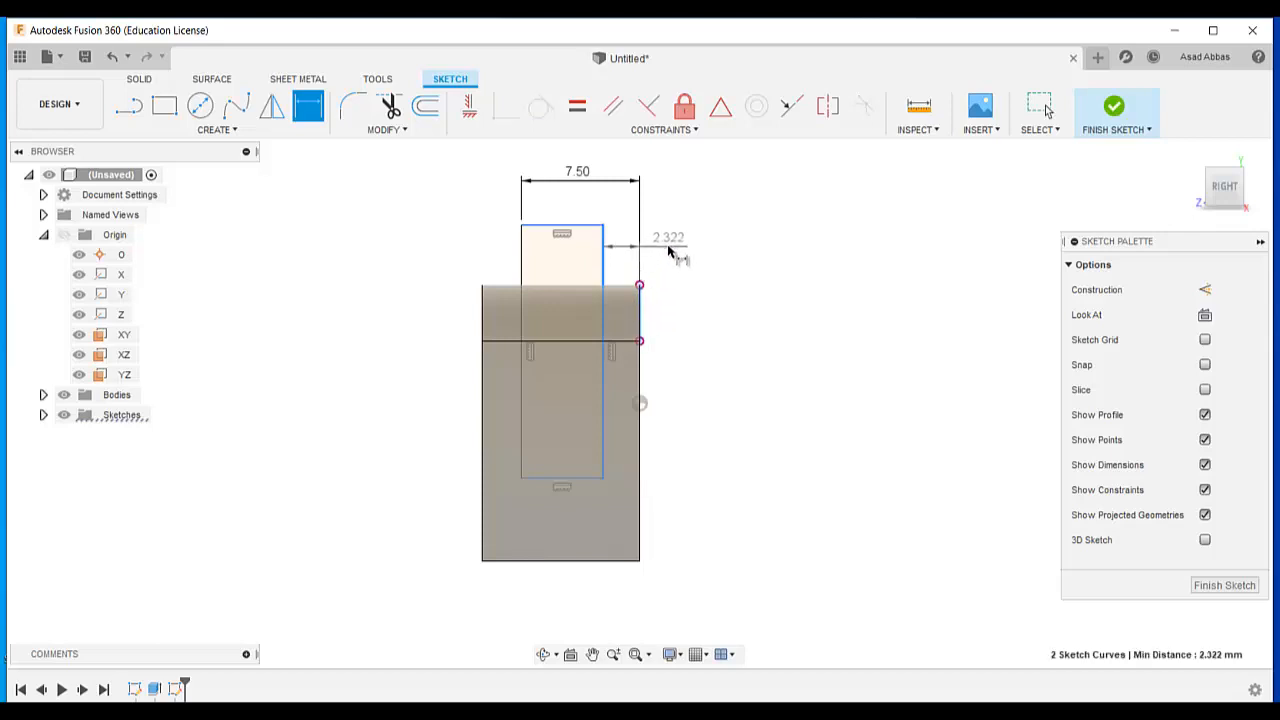
click(678, 252)
text(2.5)
key(Return)
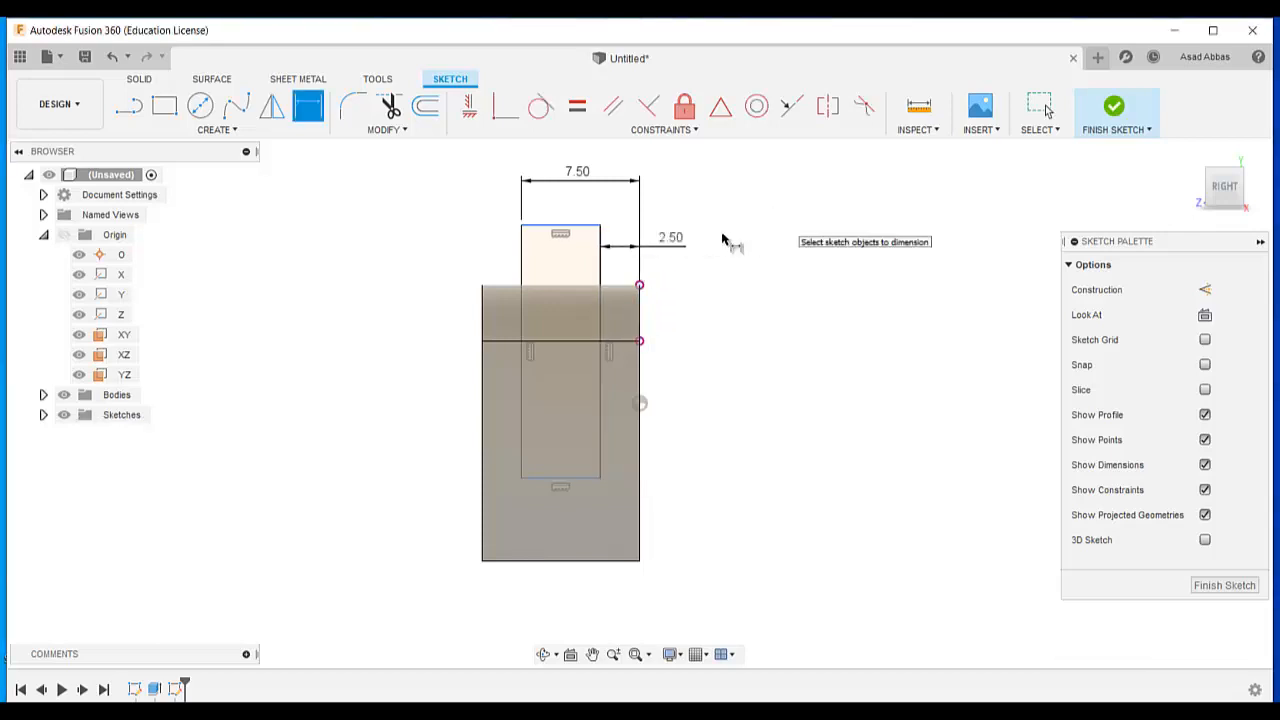
Dimension the rectangle's bottom edge 7.5 mm below the origin point.
click(581, 480)
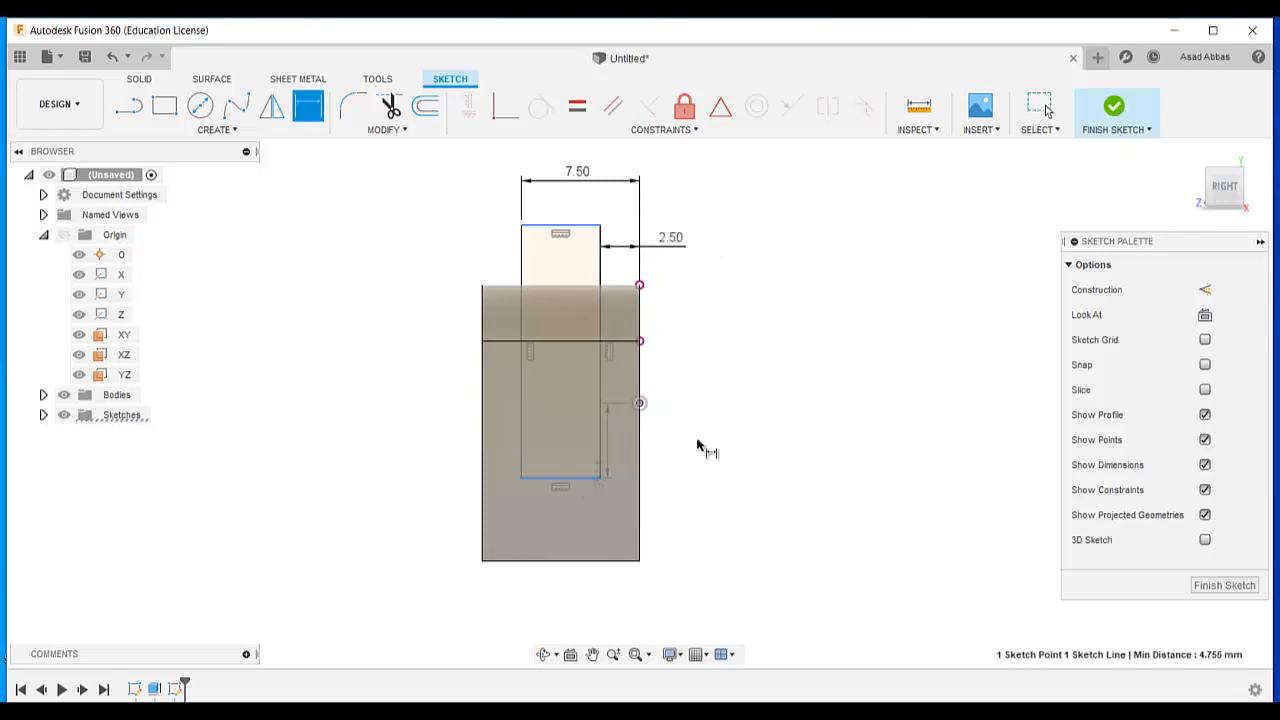
click(746, 455)
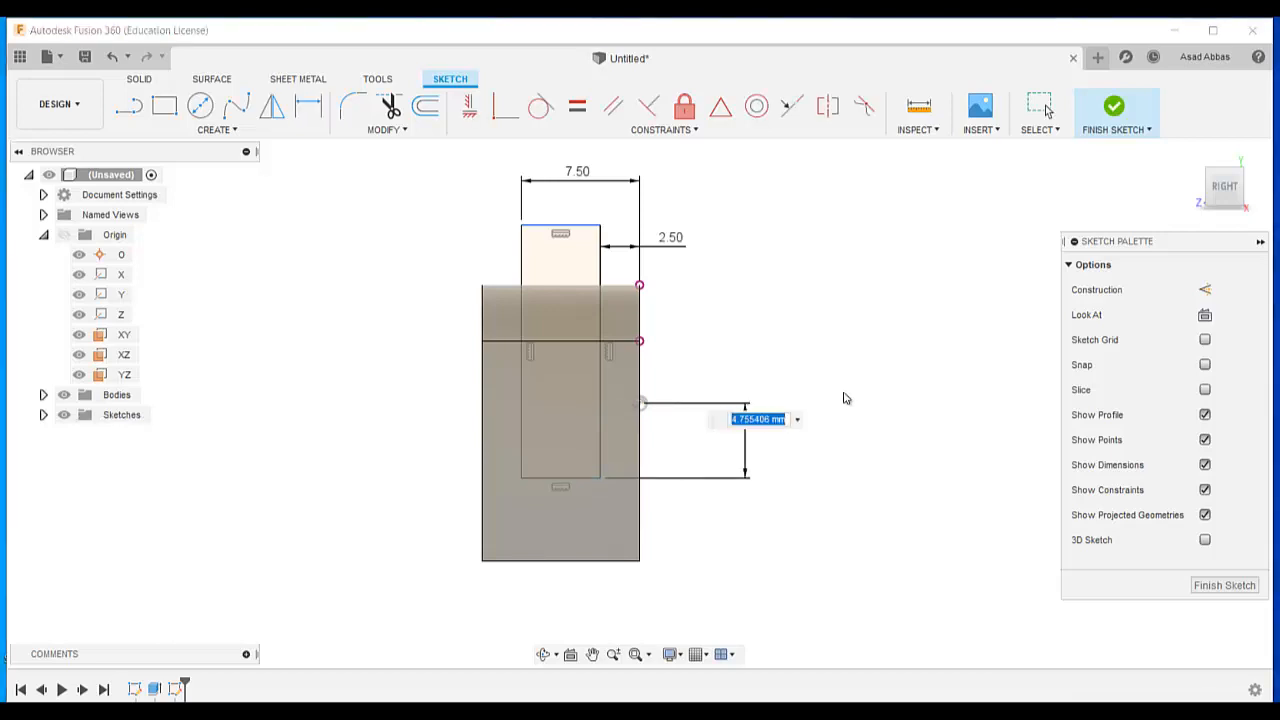
text(7.5)
key(Return)
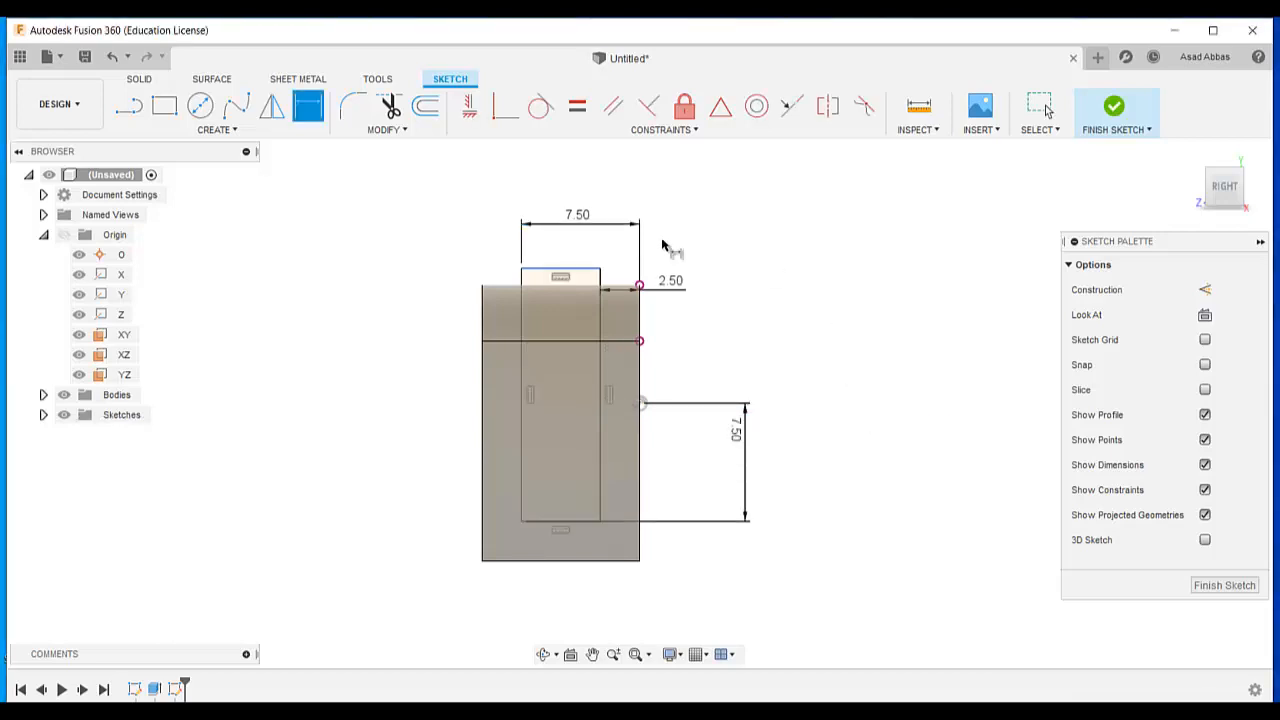
key(Escape)
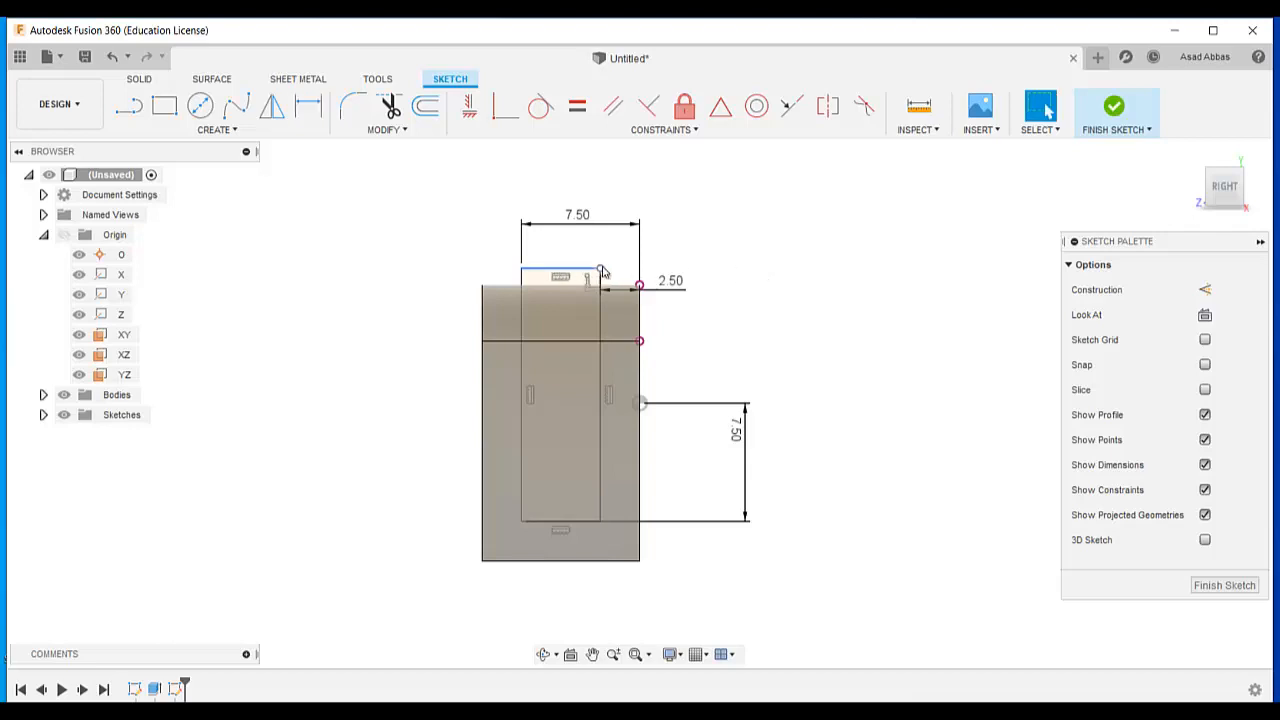
Stretch the rectangle's top edge higher above the body, tidy the dimension positions above it, and finish the sketch.
mouse_move(603, 268)
mouse_down()
mouse_move(602, 227)
mouse_move(602, 347)
mouse_move(601, 224)
mouse_move(672, 177)
mouse_up()
drag(577, 217, 574, 182)
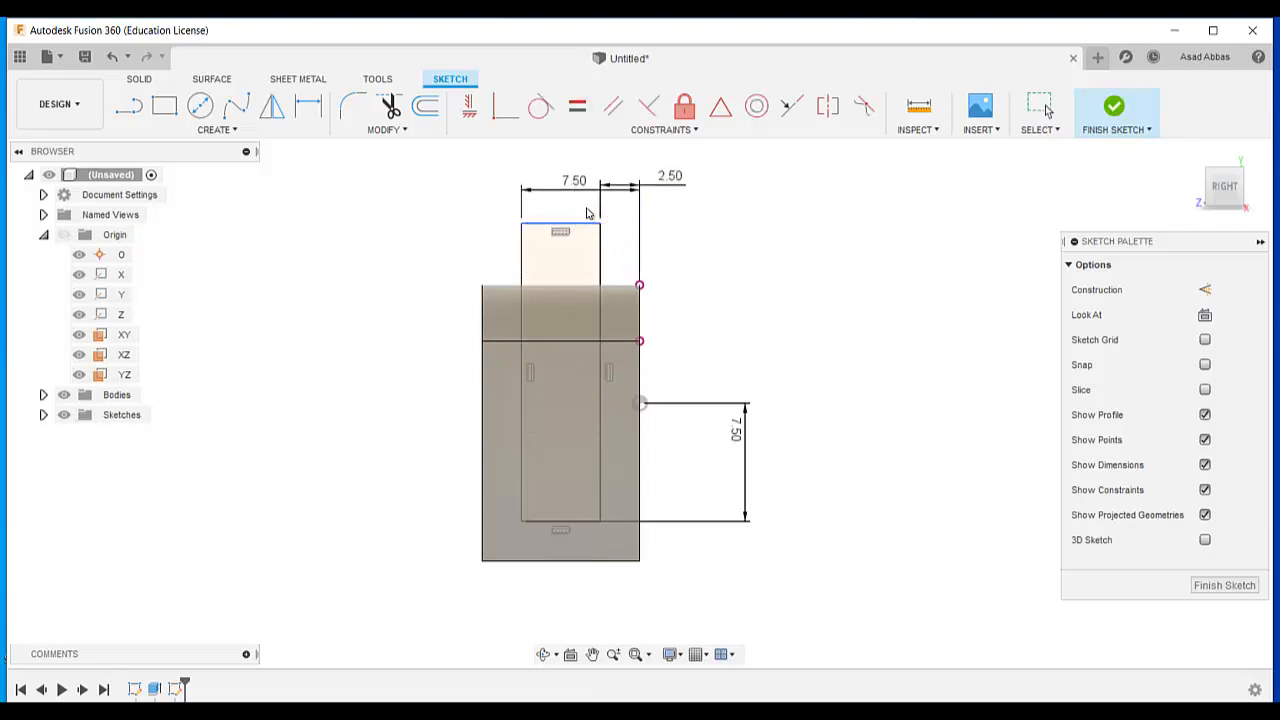
click(1230, 588)
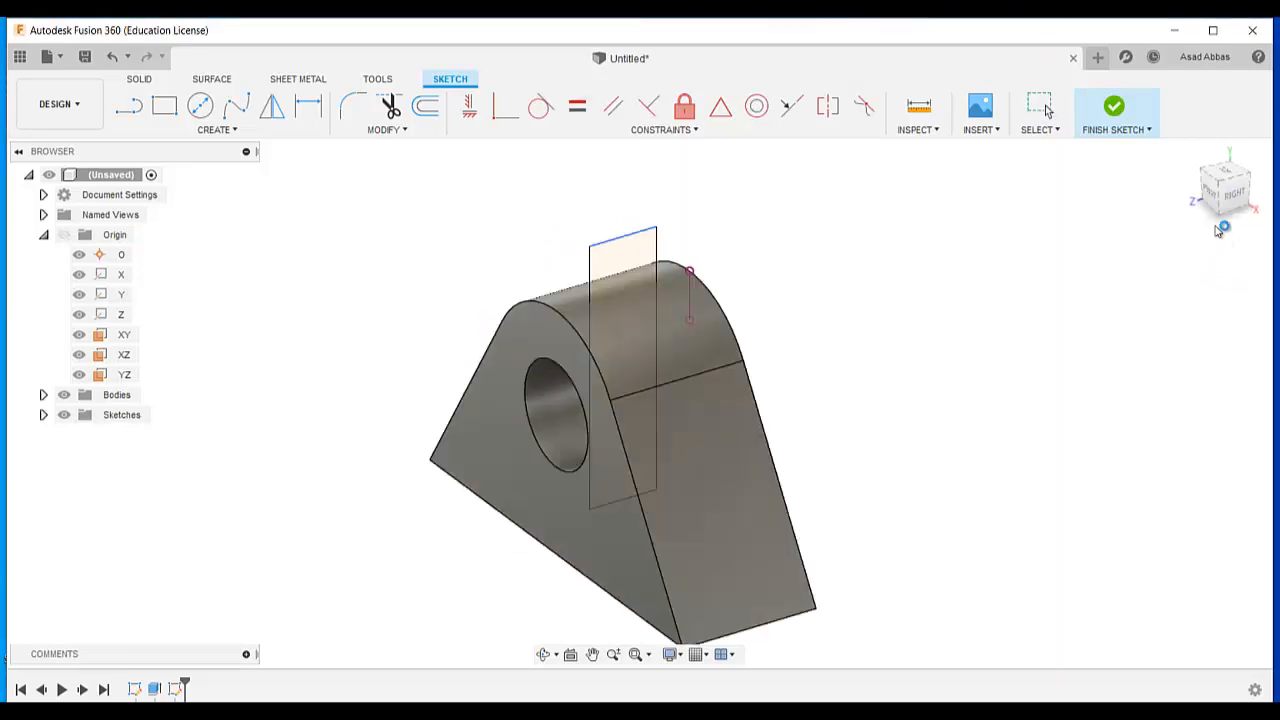
Cut the slot through the base by extruding the rectangle with Symmetric direction, extent All and operation Cut.
click(164, 105)
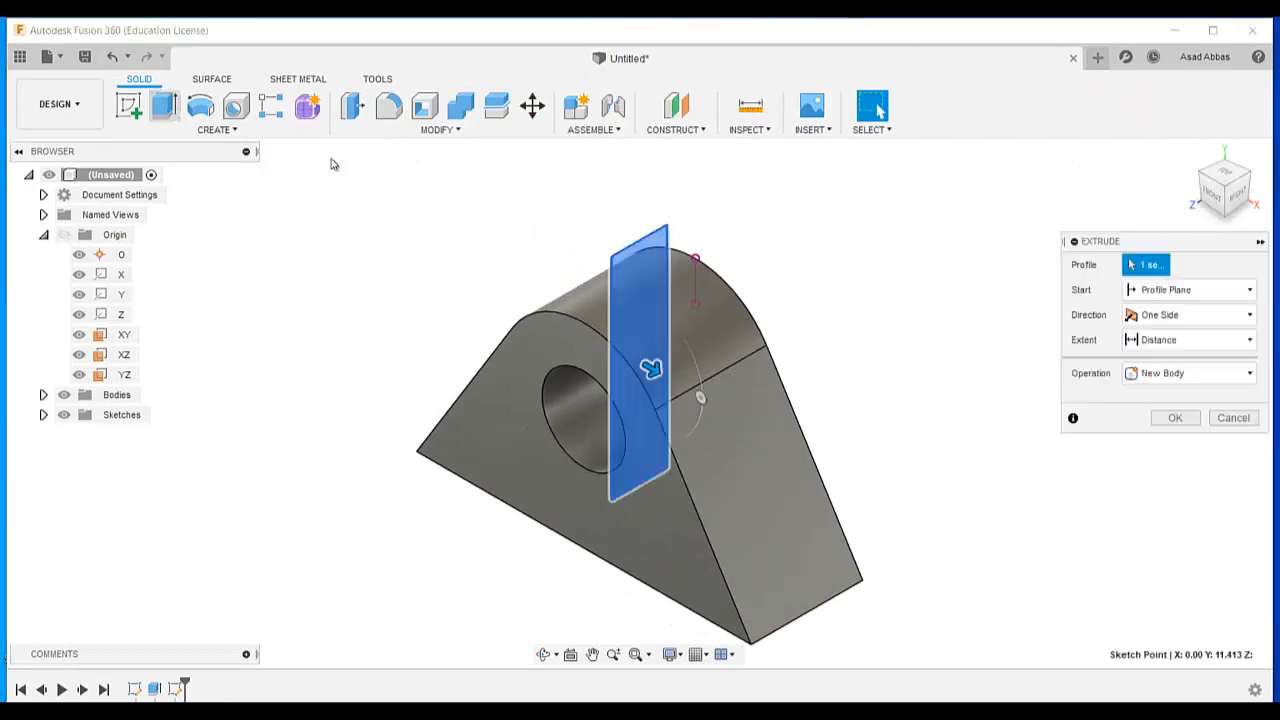
click(1170, 312)
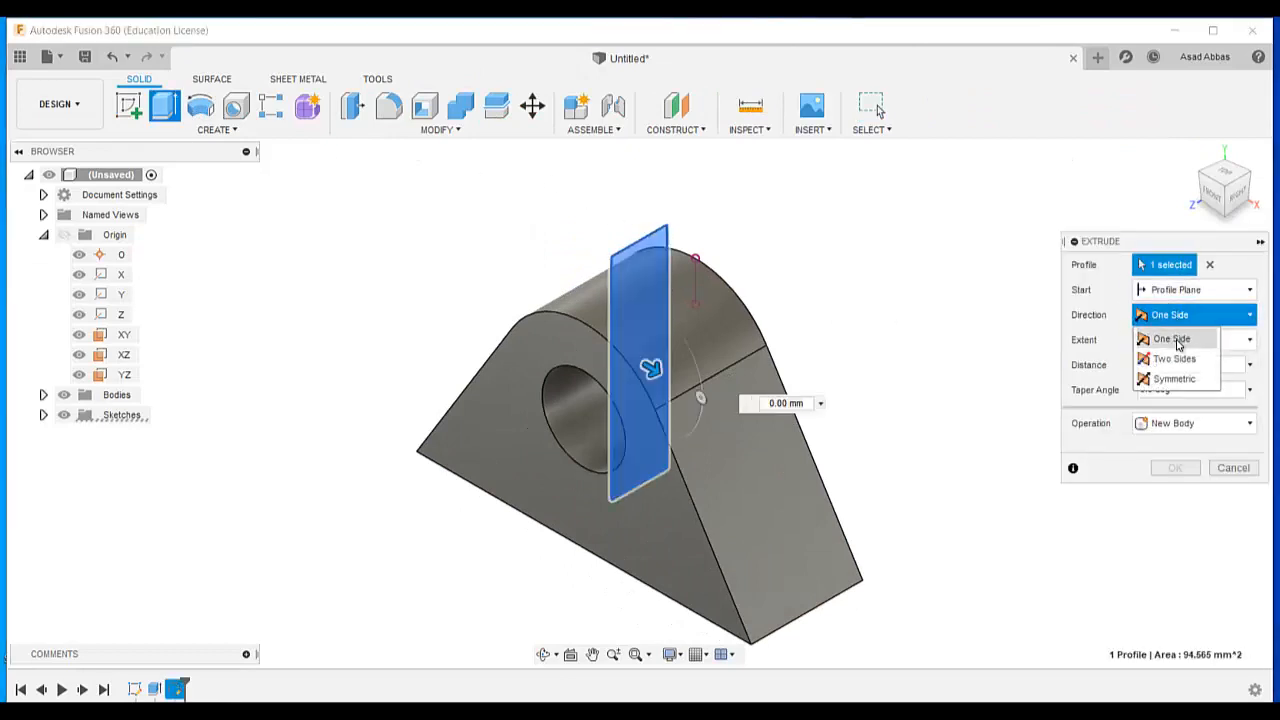
click(1174, 378)
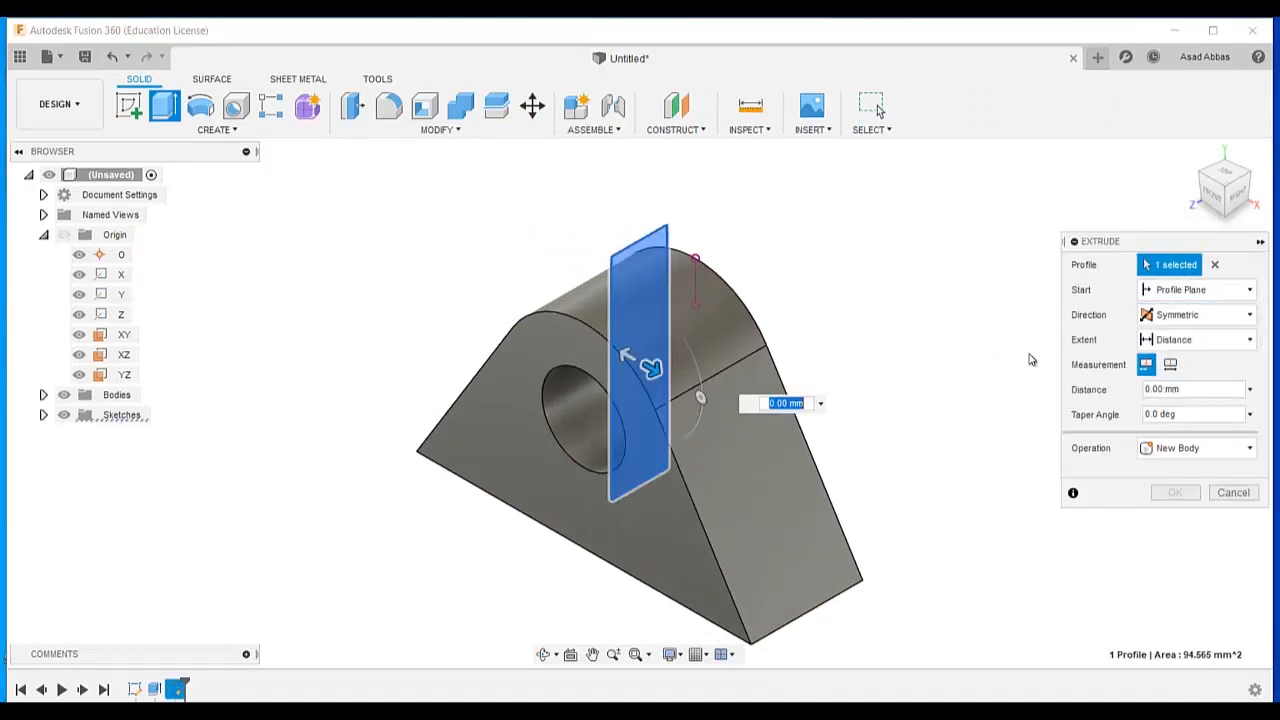
click(1175, 341)
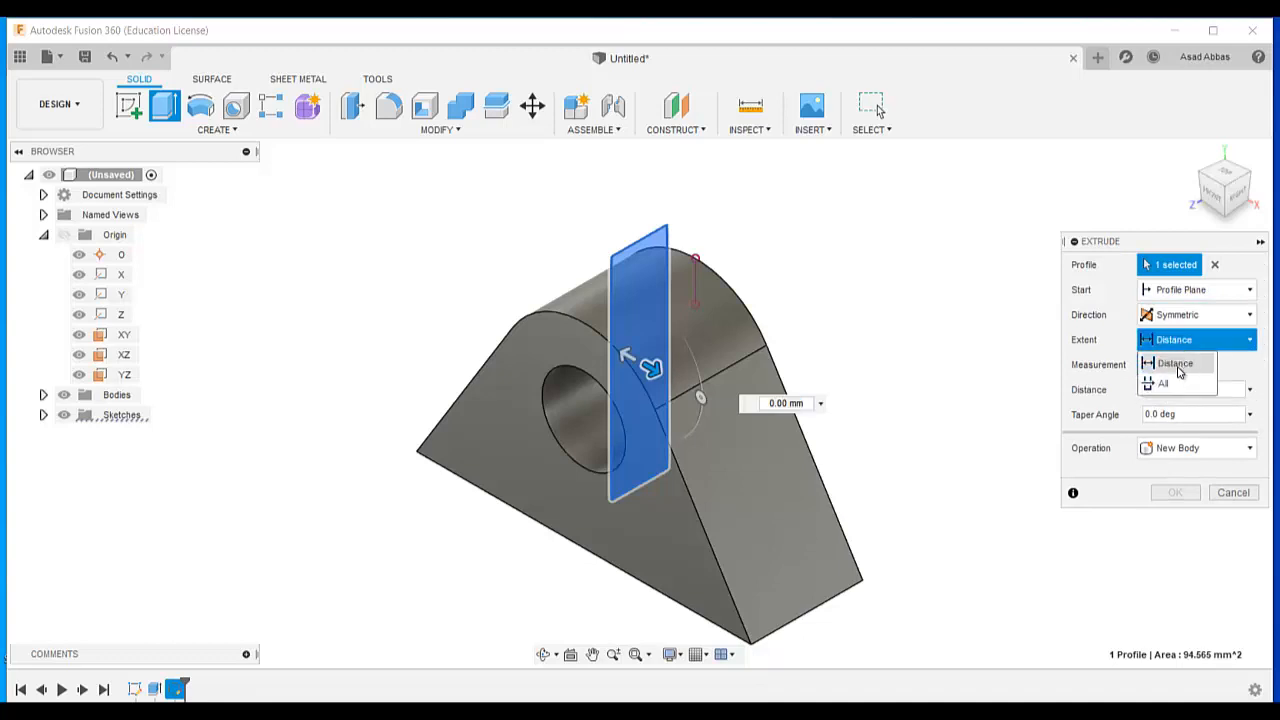
click(1176, 385)
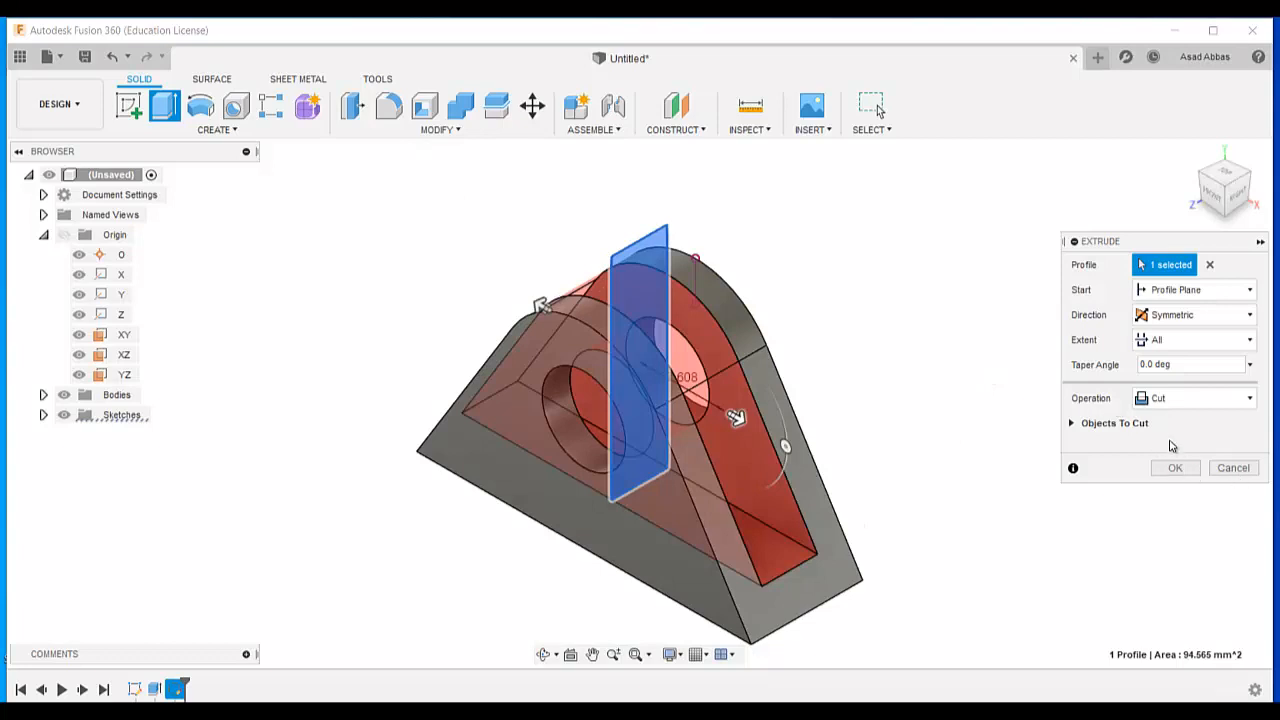
click(1175, 468)
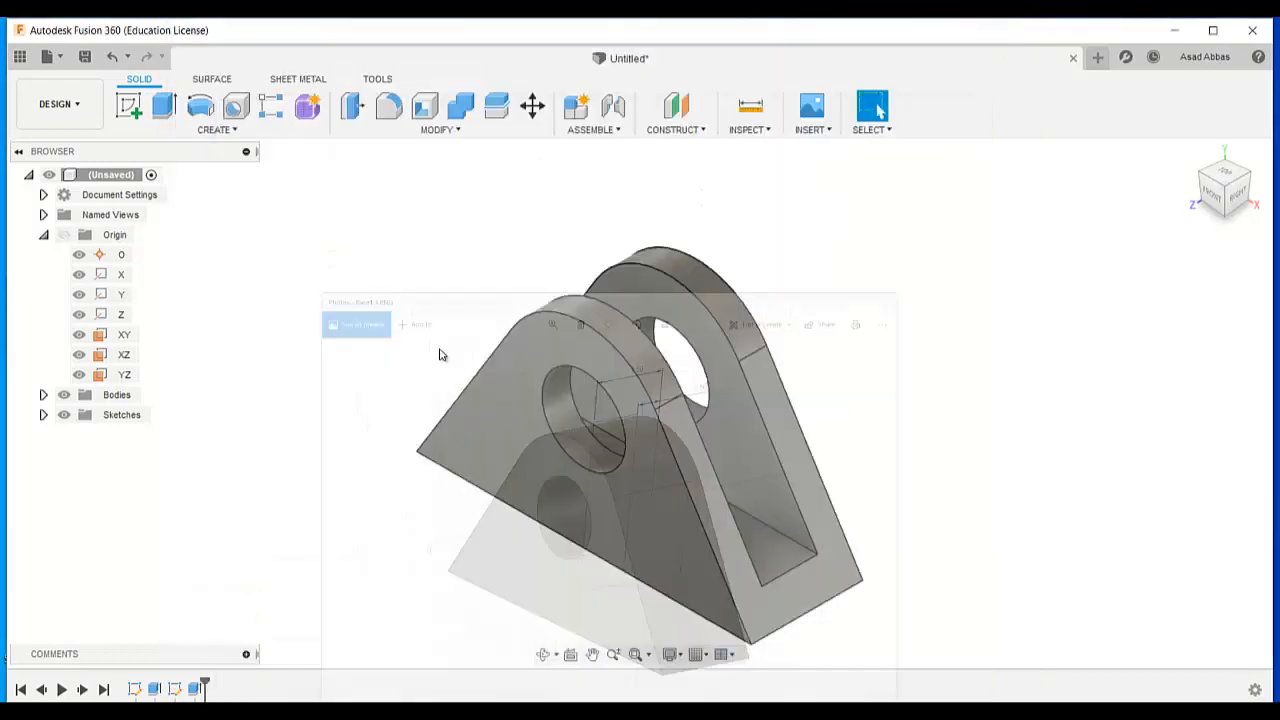
Save the design as "Base 1" in the class fusion folder.
click(85, 56)
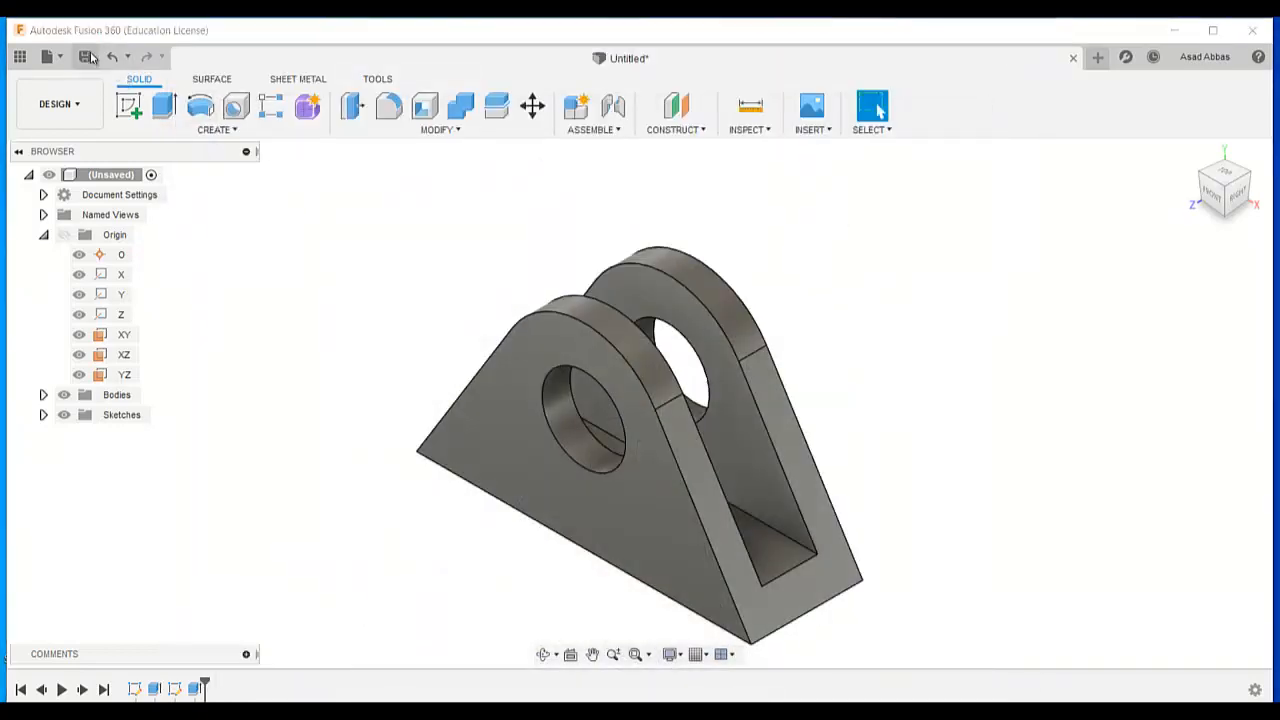
text(Base 1)
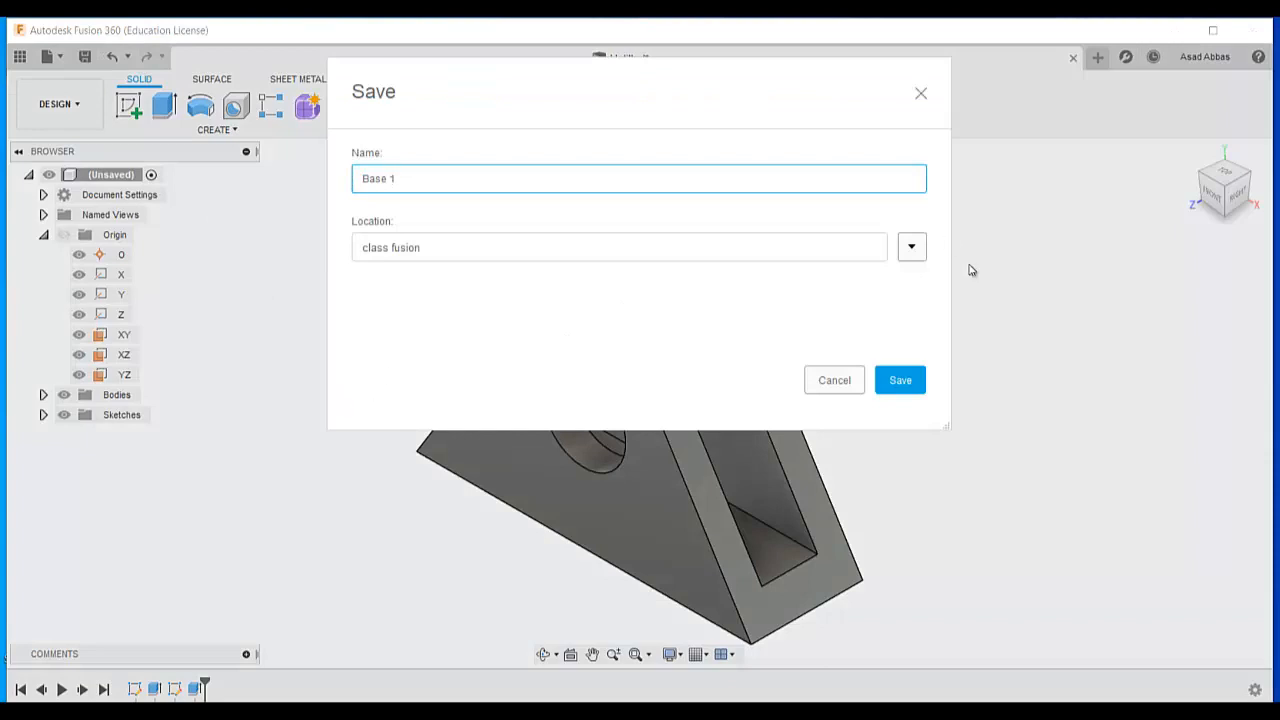
click(912, 380)
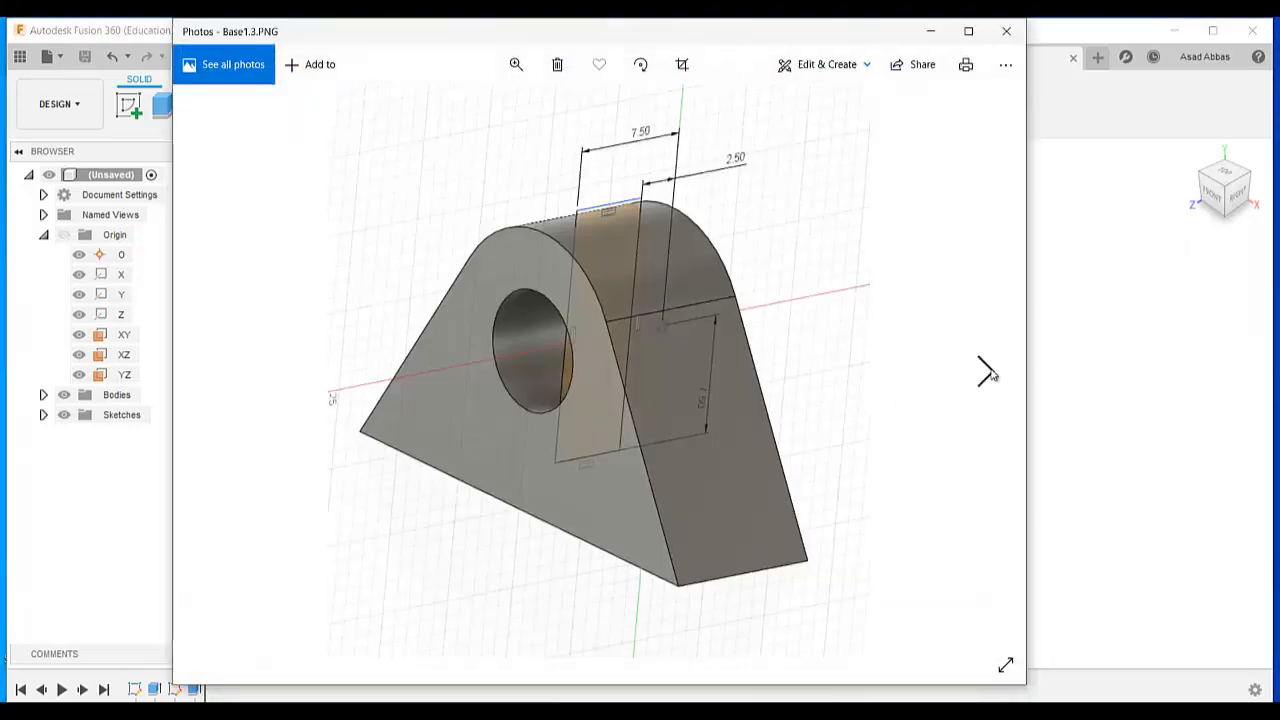
Examine the reference images Base2.1 and Base2.2 in Photos for the second base's sketch and extrusion dimensions, then return to Fusion 360.
click(986, 371)
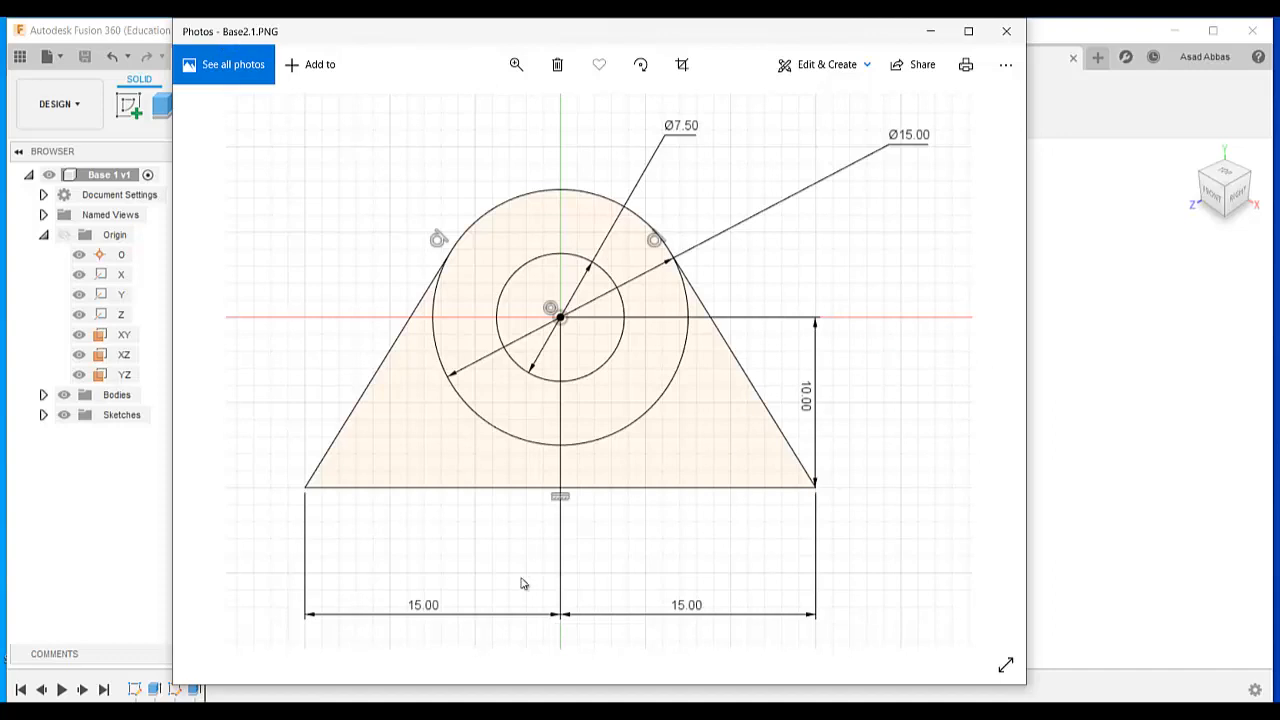
click(990, 366)
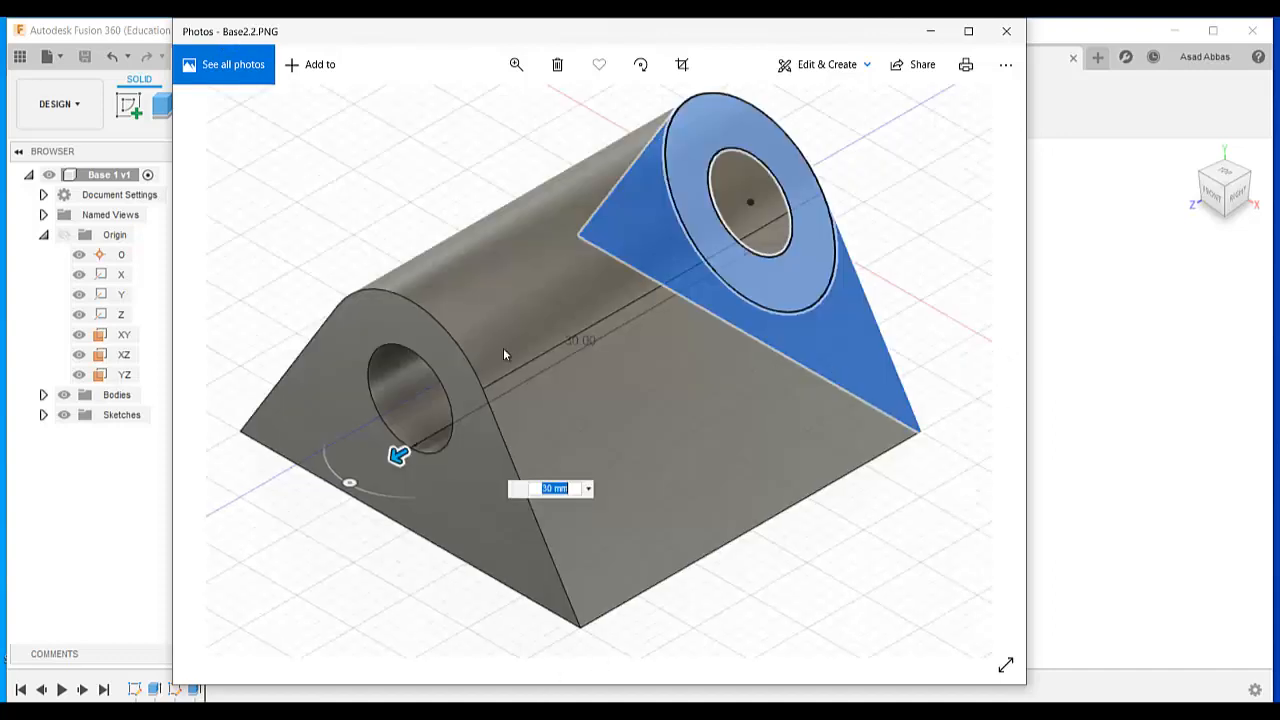
click(618, 714)
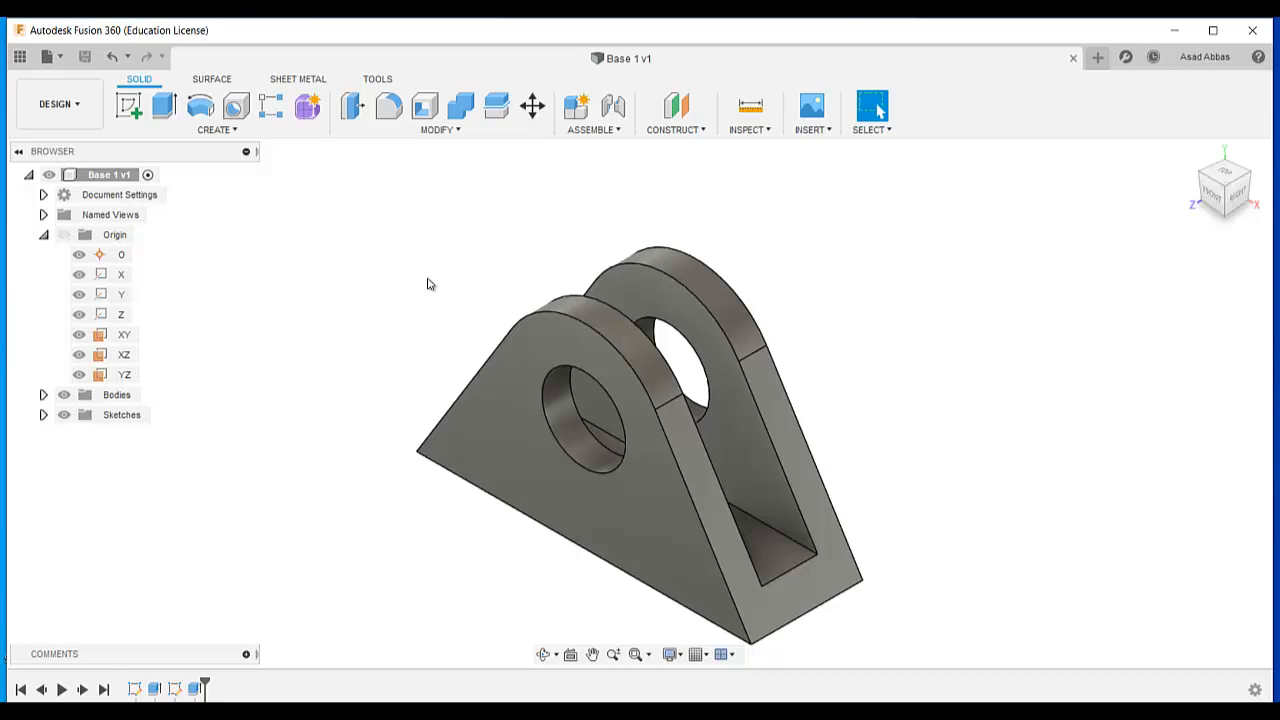
Close the Base 1 design and start a sketch on the front (XY) plane of a new untitled design.
click(1071, 59)
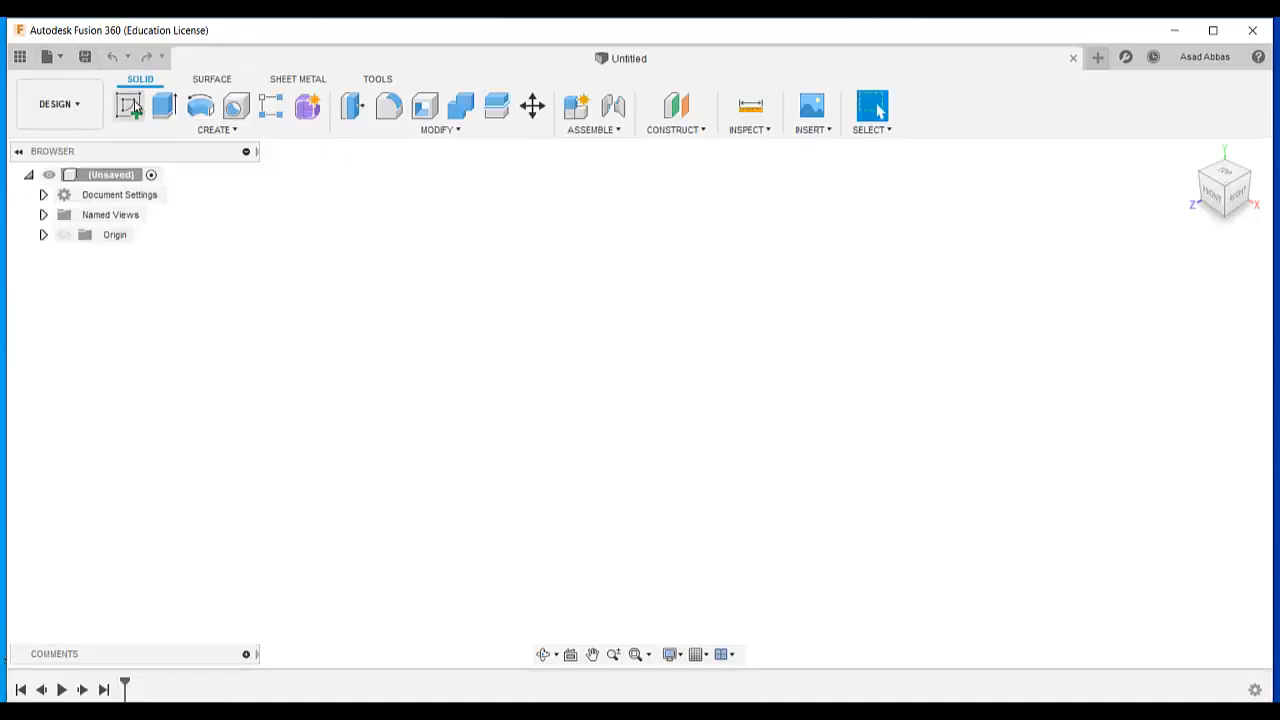
click(135, 108)
click(646, 394)
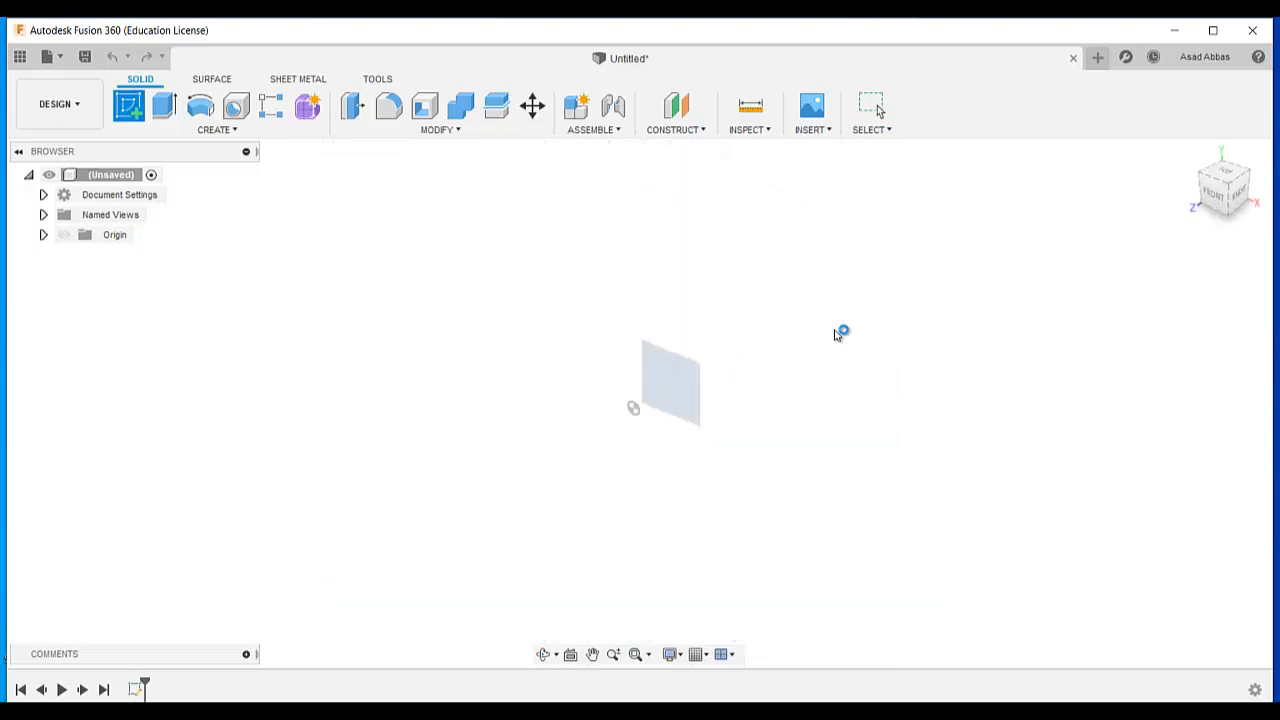
Draw two concentric circles centred on the origin, about 48 mm and about 25 mm in diameter.
click(200, 105)
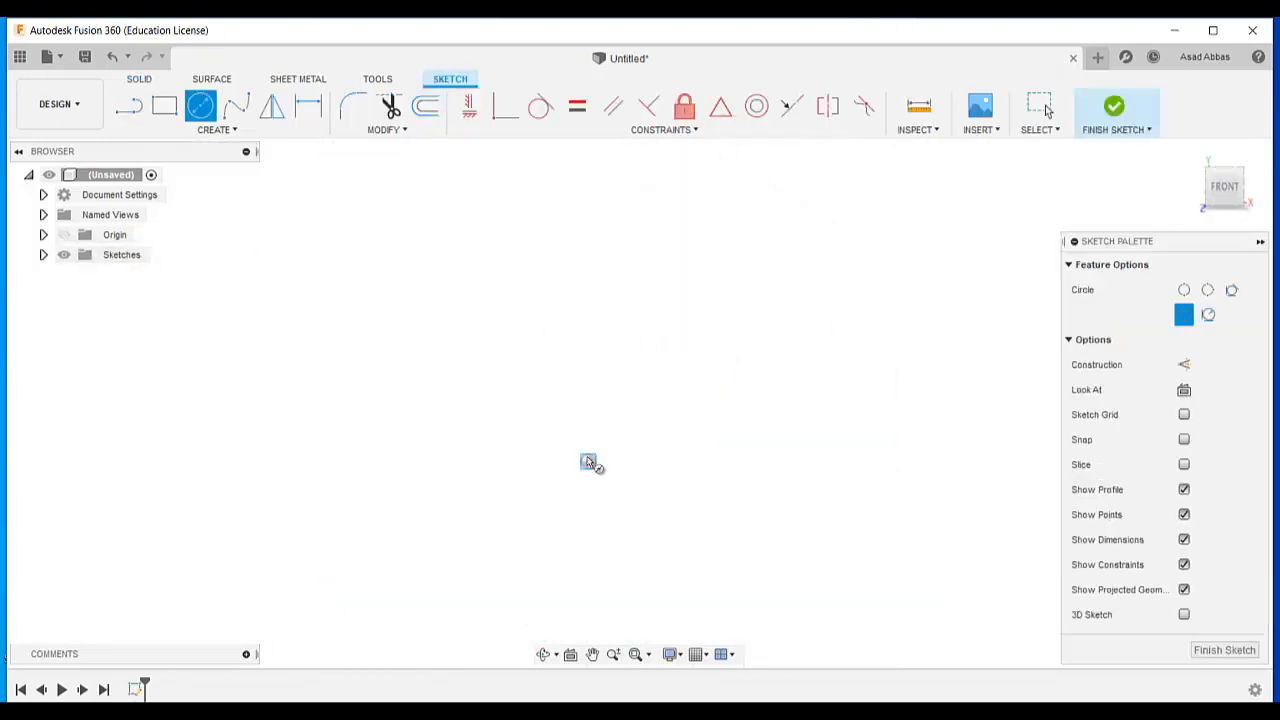
click(588, 461)
click(617, 395)
click(588, 461)
click(609, 429)
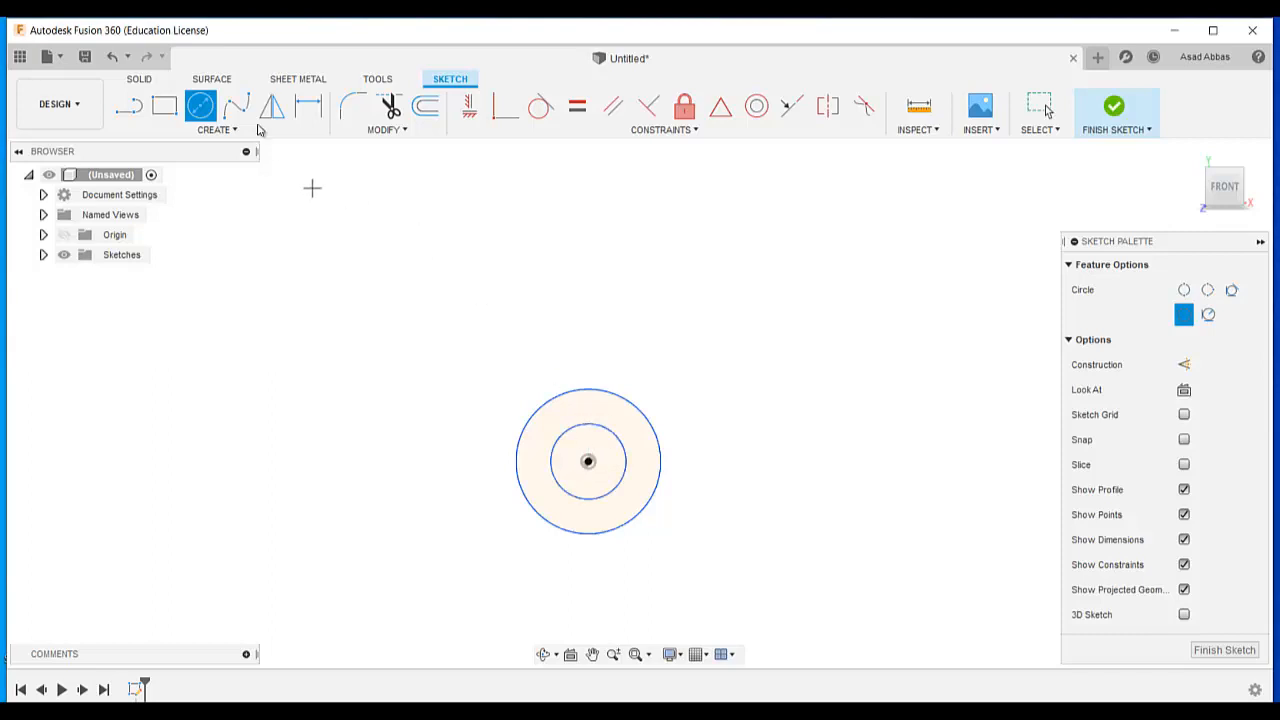
Dimension the inner circle's diameter as 7.5 mm.
click(220, 130)
click(160, 460)
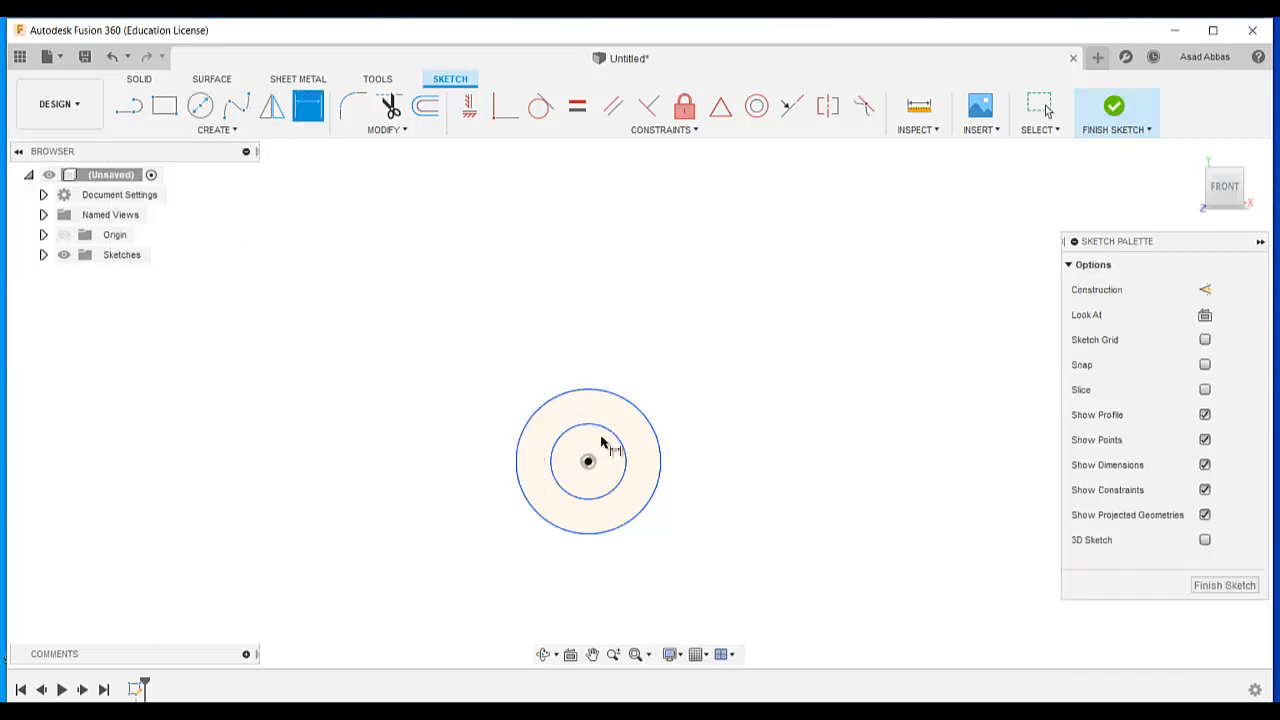
click(608, 433)
click(700, 337)
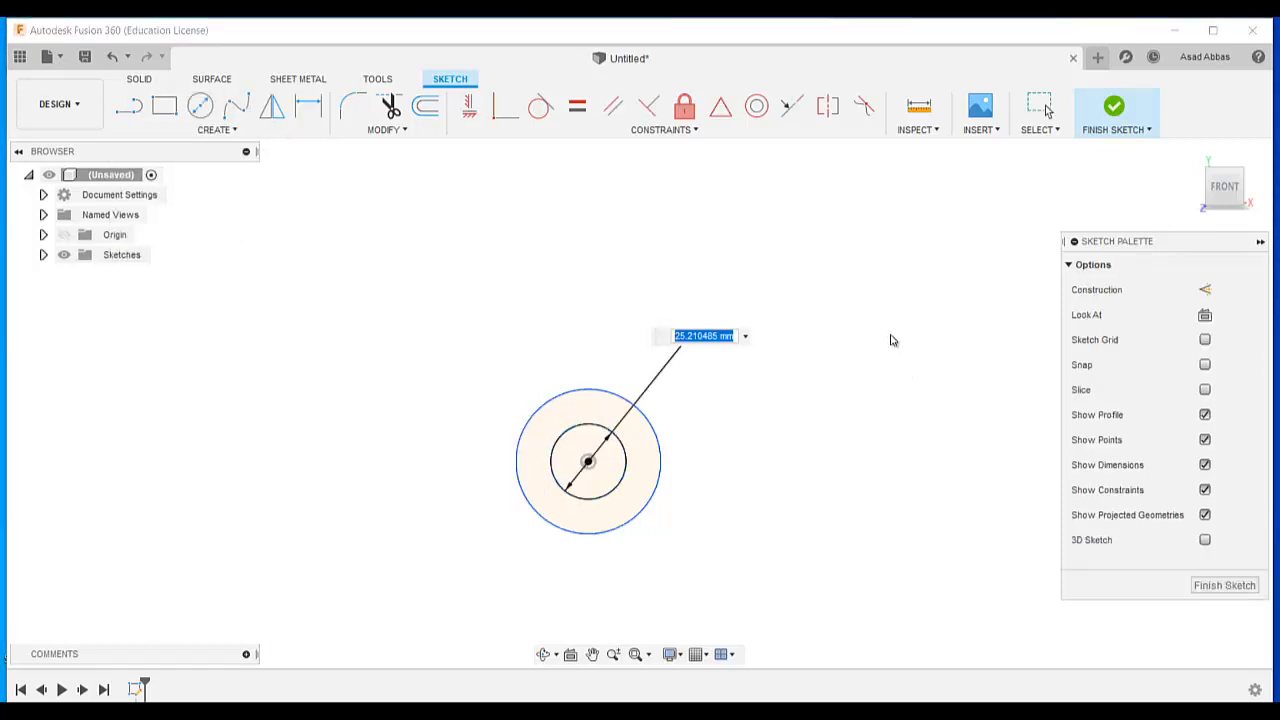
text(7.5)
key(Return)
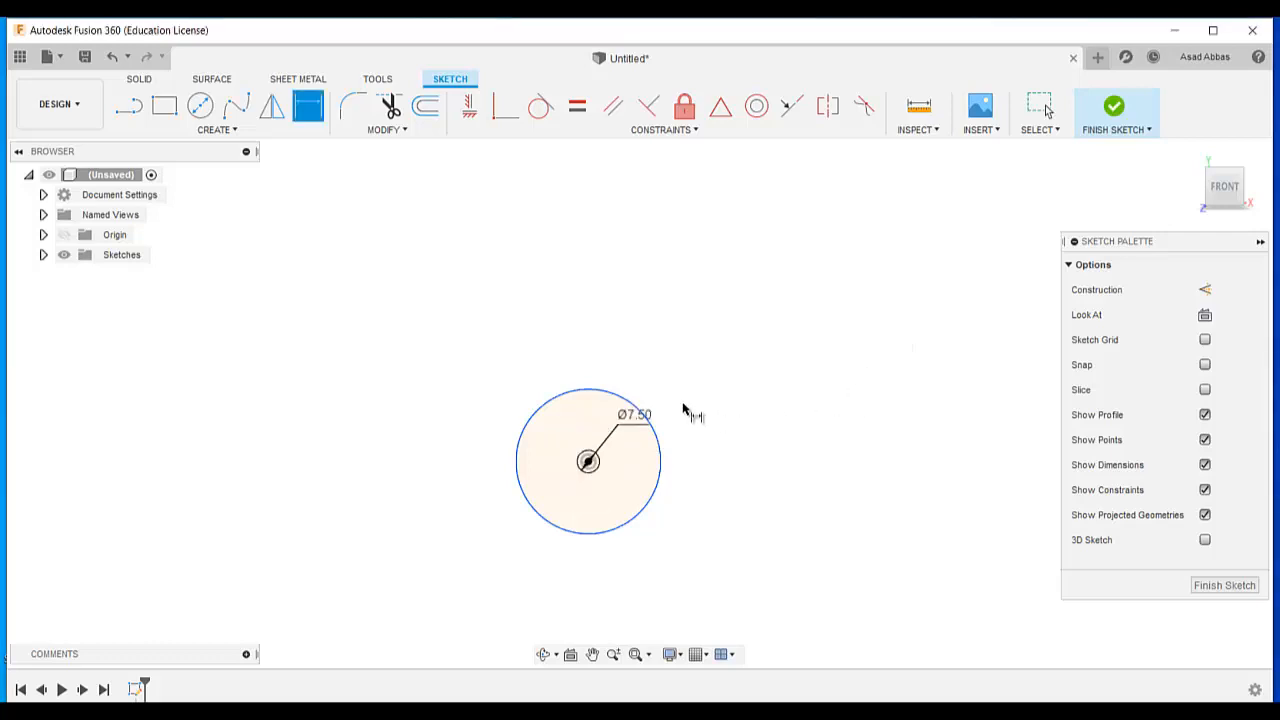
Dimension the outer circle's diameter as 15 mm.
click(661, 452)
click(780, 369)
text(15)
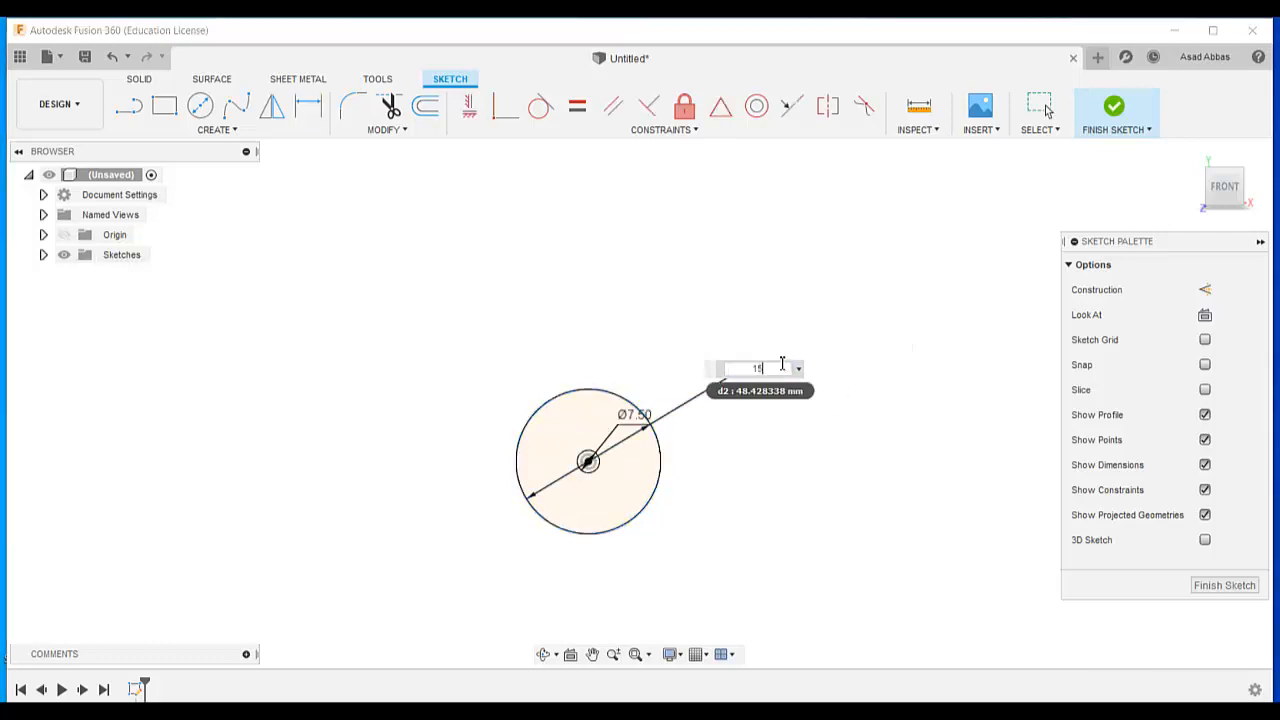
key(Return)
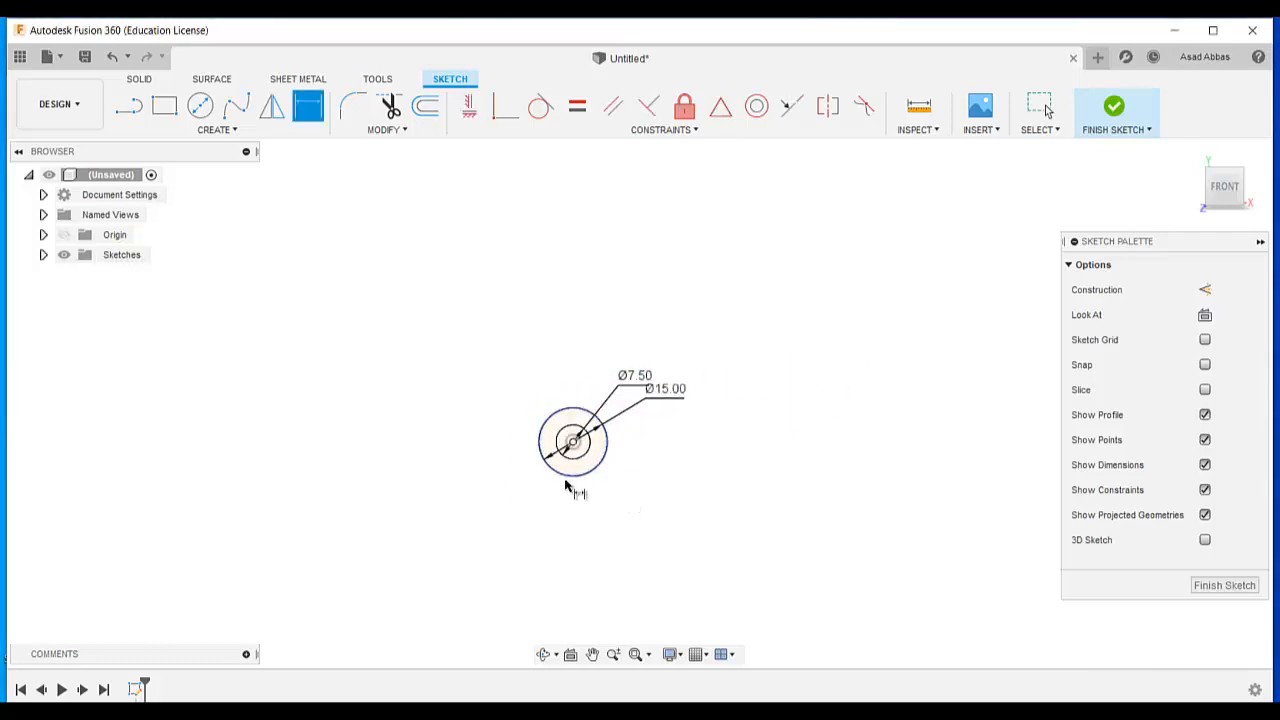
Draw a horizontal base line about 29 mm long below the circles and a slanted line from each end up to the outer circle.
scroll(565, 487, up, 3)
scroll(630, 480, down, 2)
scroll(617, 517, up, 4)
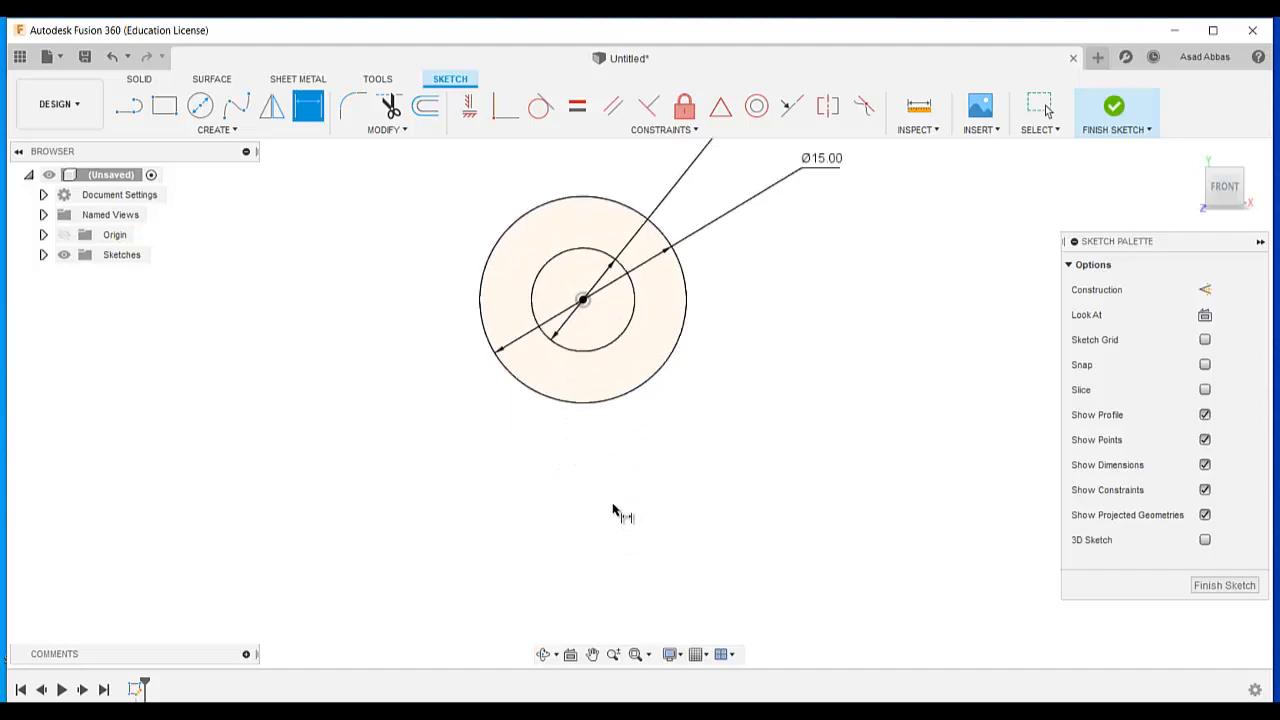
scroll(613, 510, up, 1)
click(213, 130)
click(187, 467)
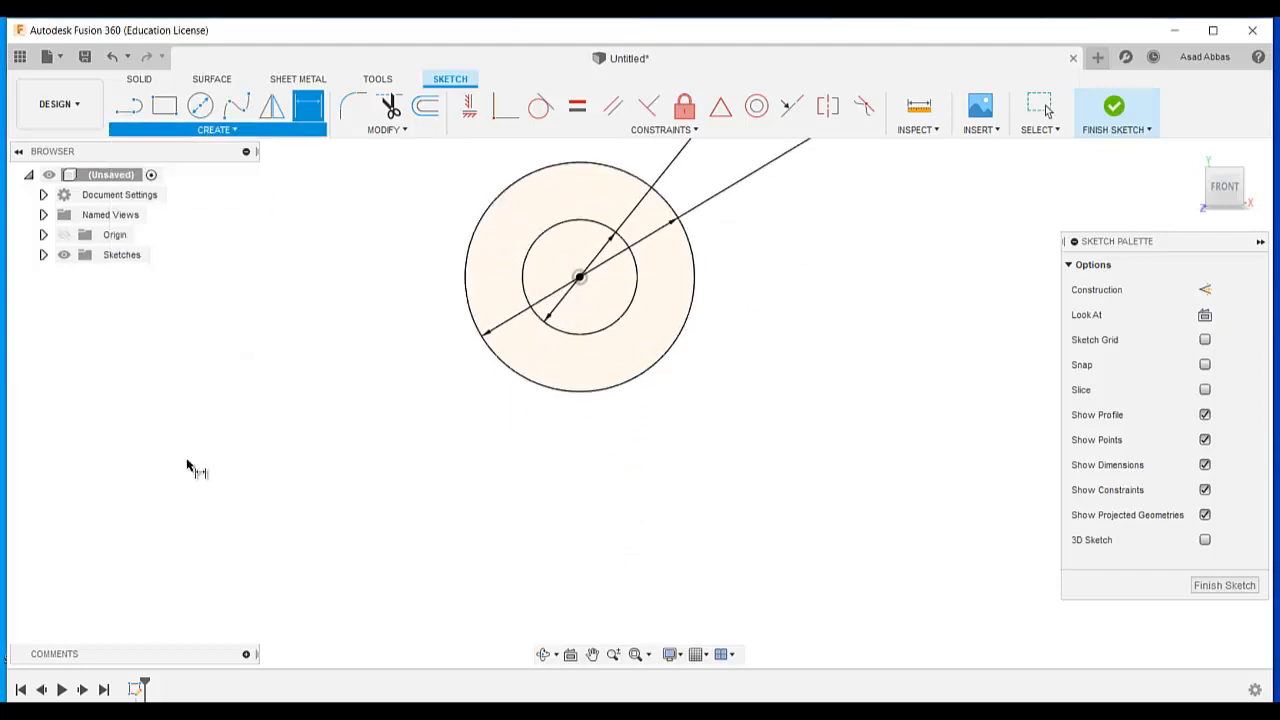
click(129, 105)
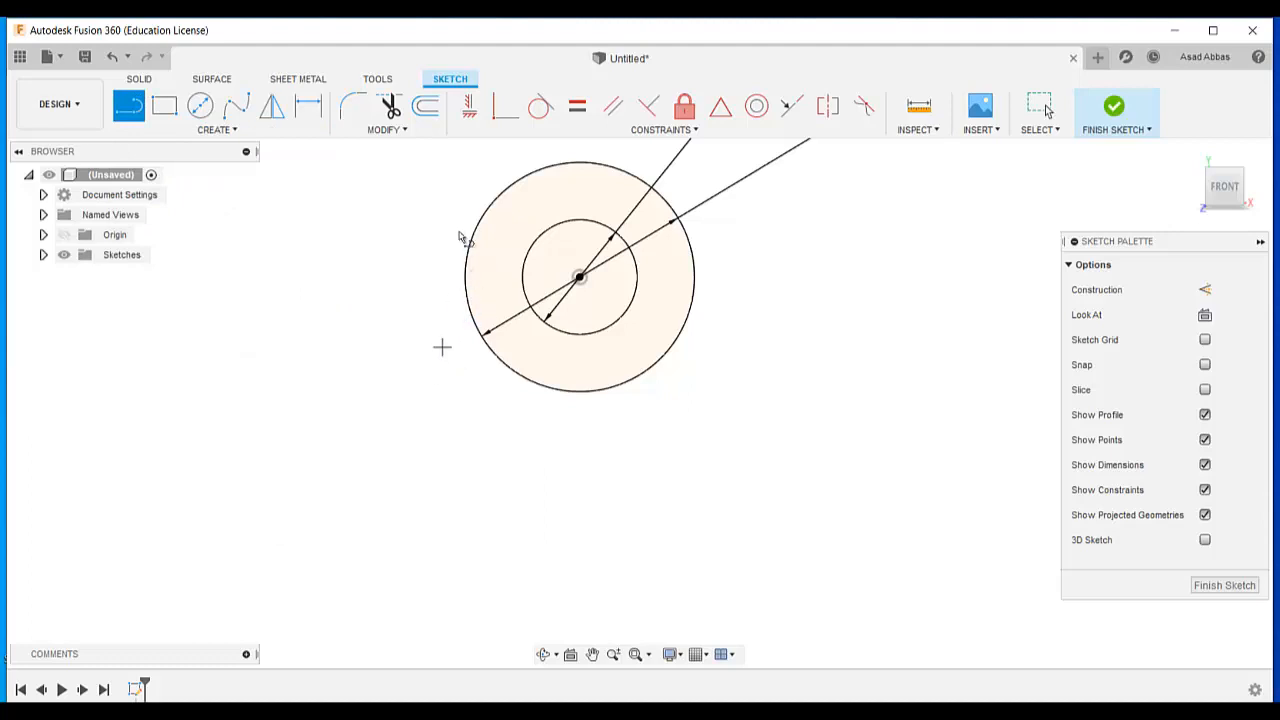
click(367, 540)
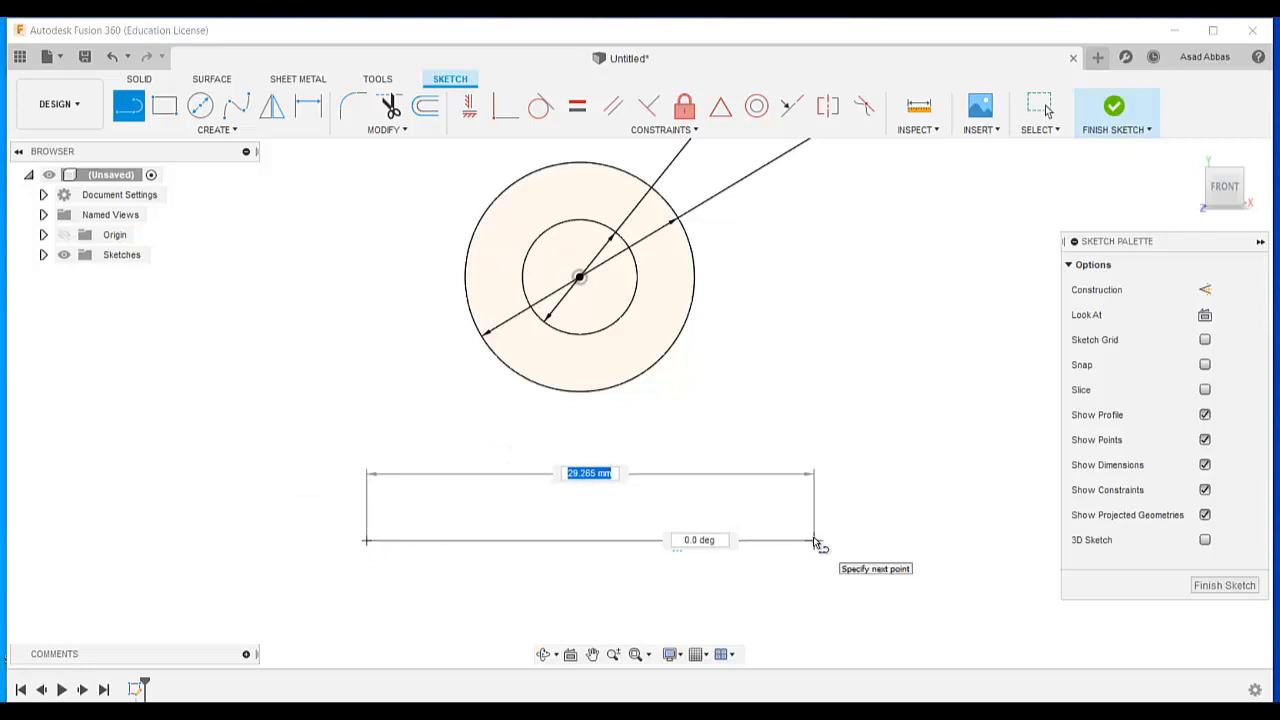
click(814, 540)
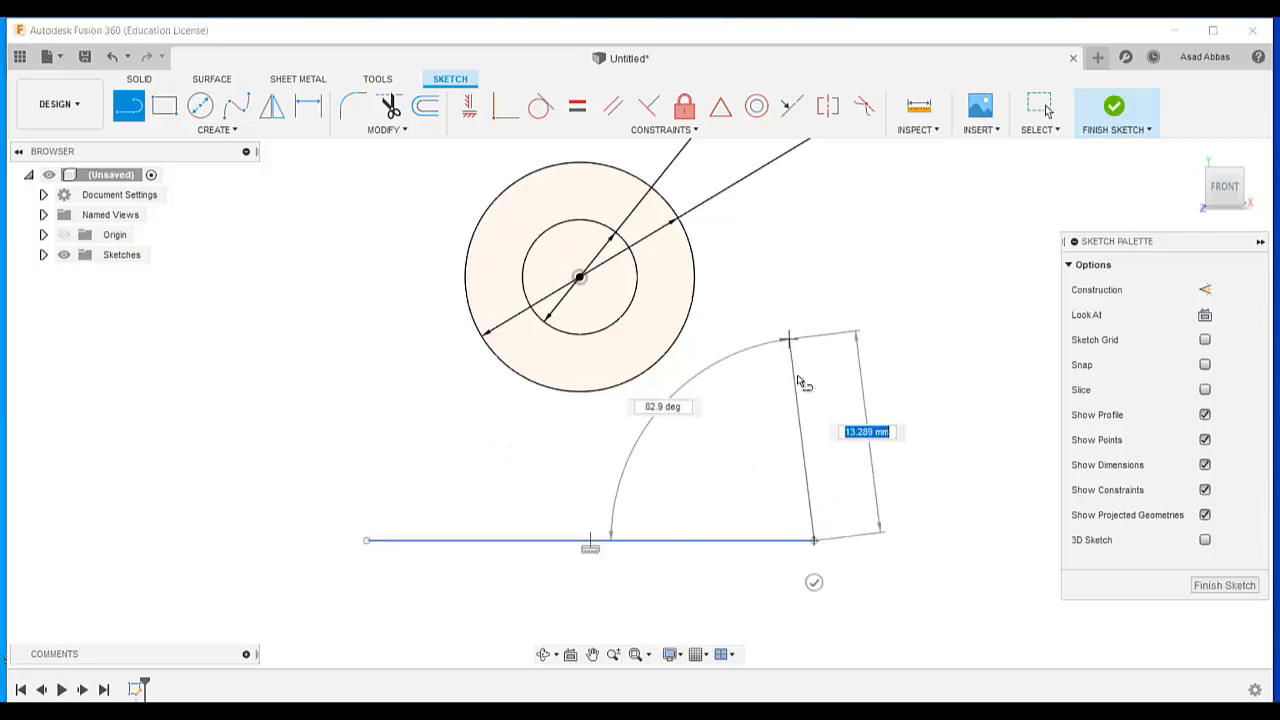
double_click(697, 271)
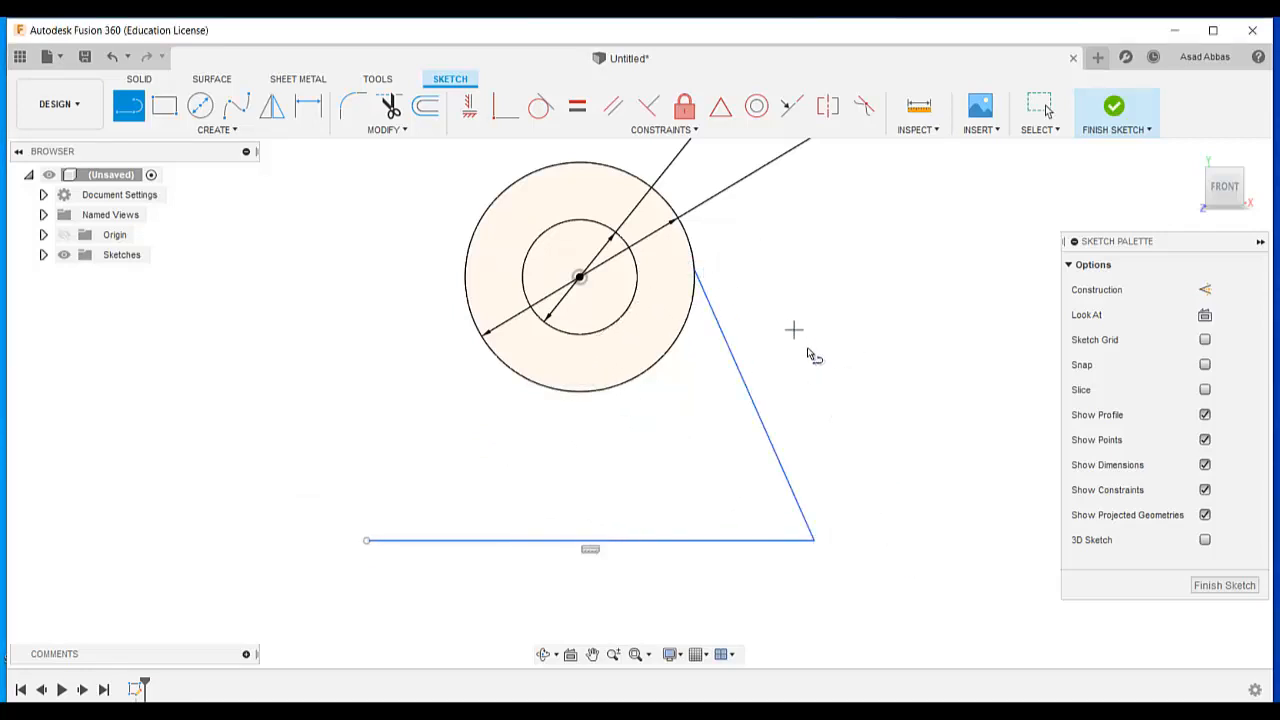
click(367, 540)
double_click(466, 306)
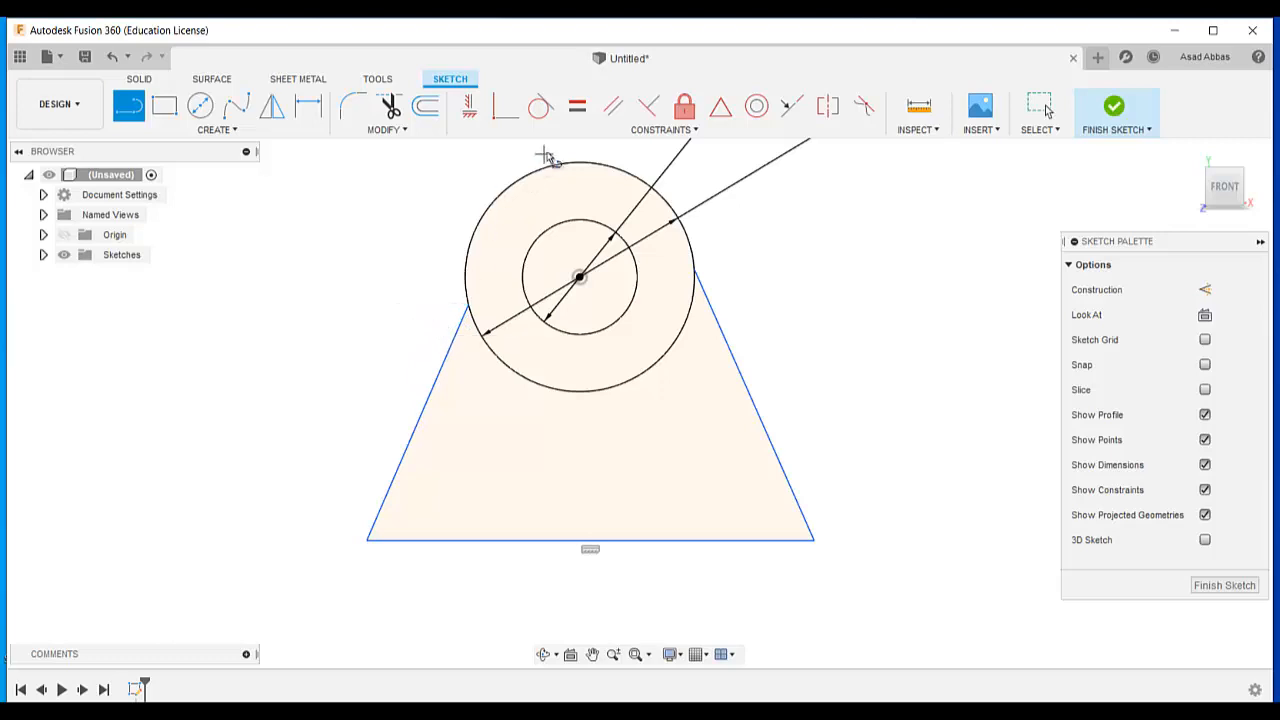
Make both slanted side lines tangent to the outer circle.
click(539, 106)
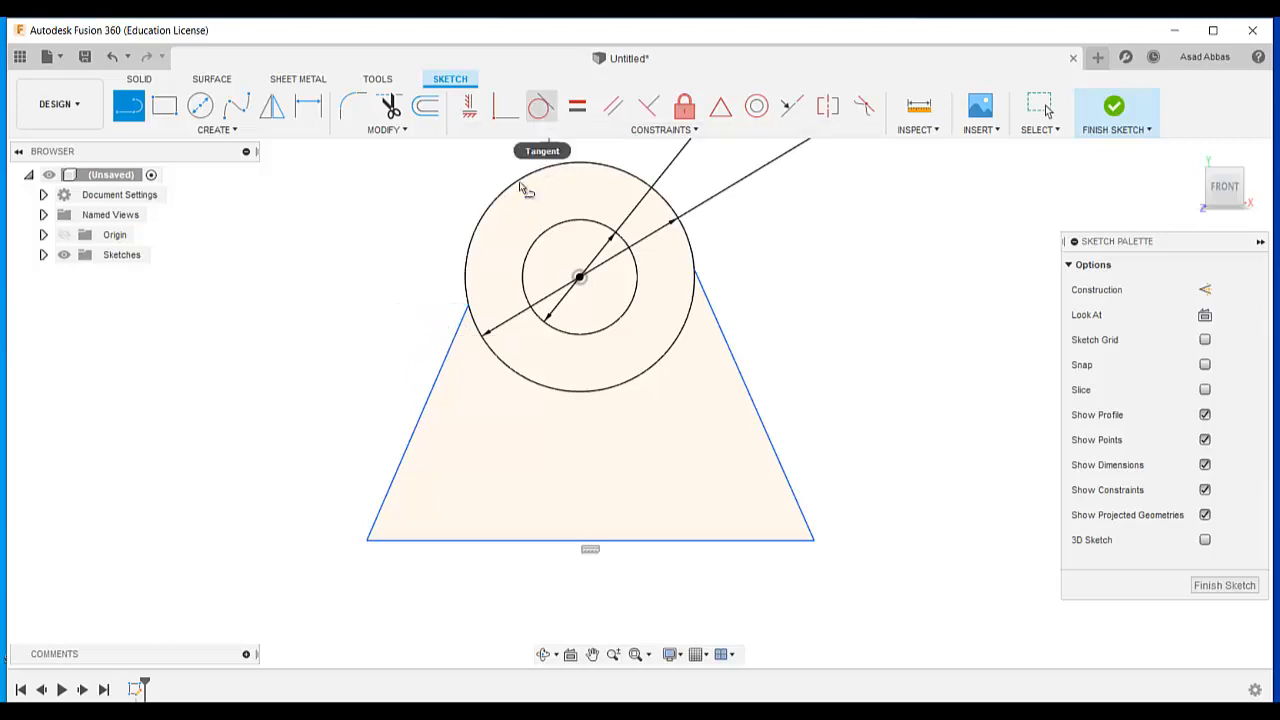
click(541, 107)
click(466, 278)
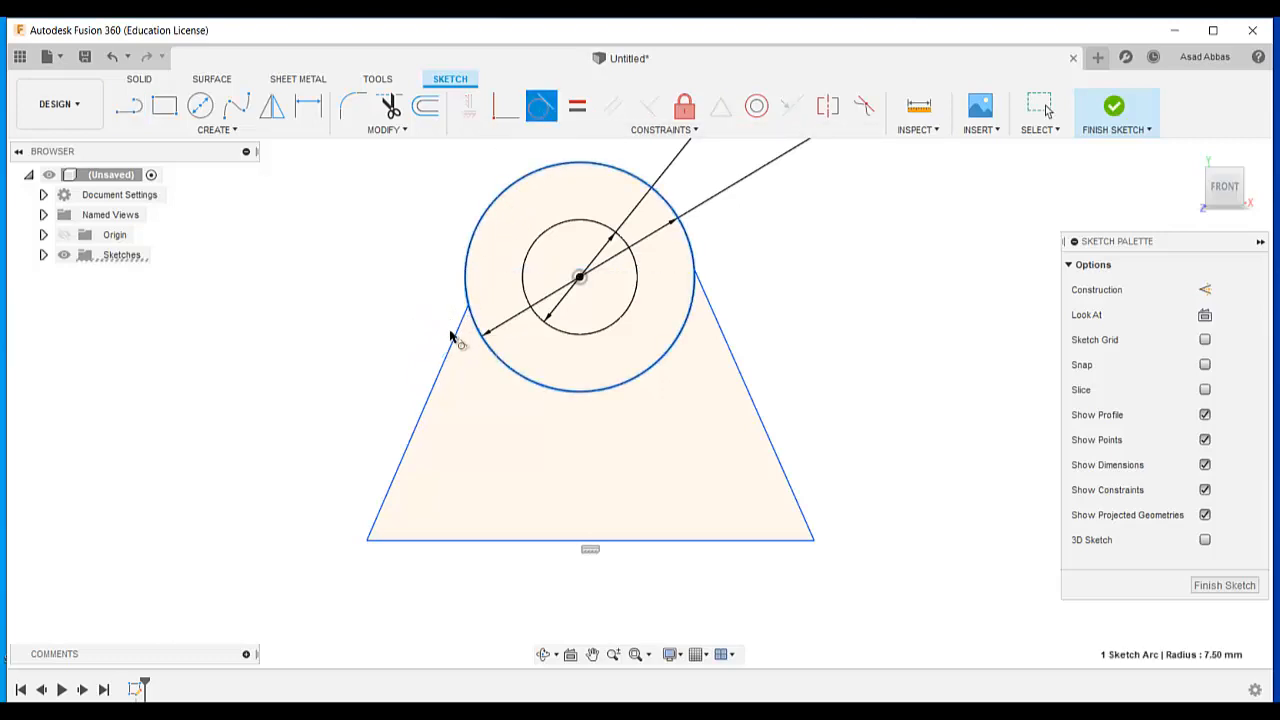
click(451, 346)
click(693, 292)
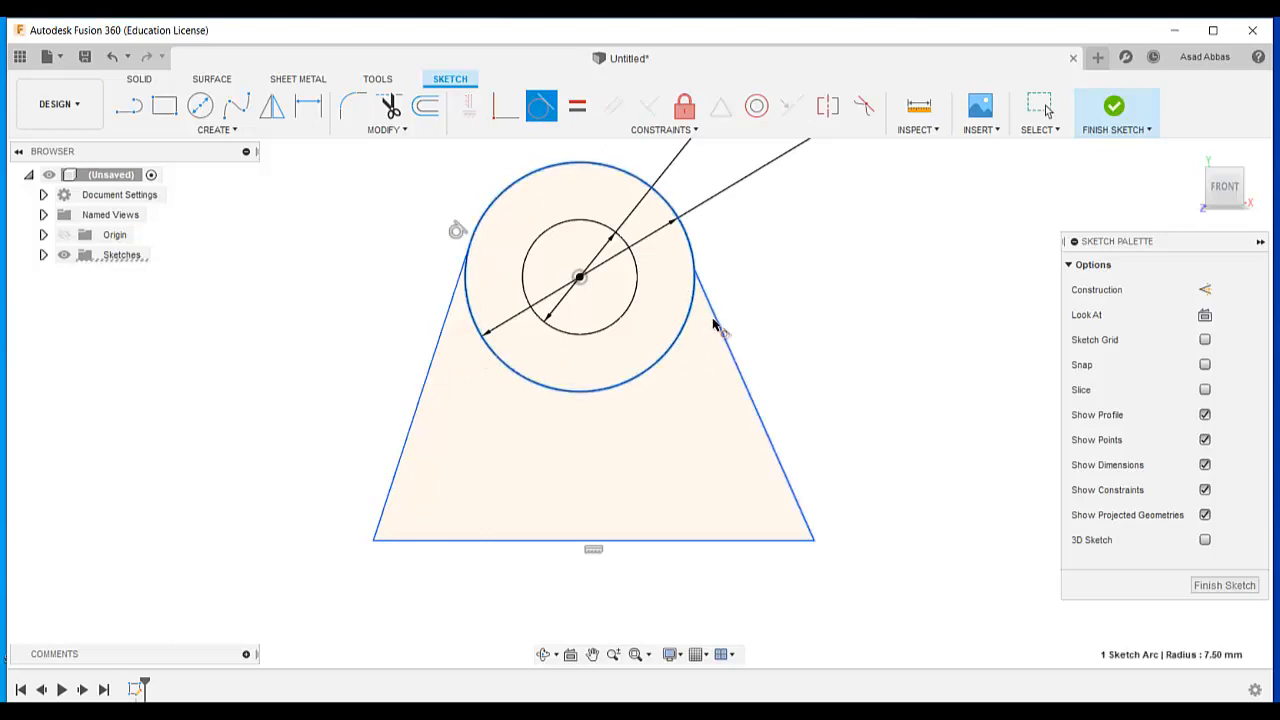
click(714, 323)
Dimension the horizontal base line 10 mm below the circles' centre.
click(240, 130)
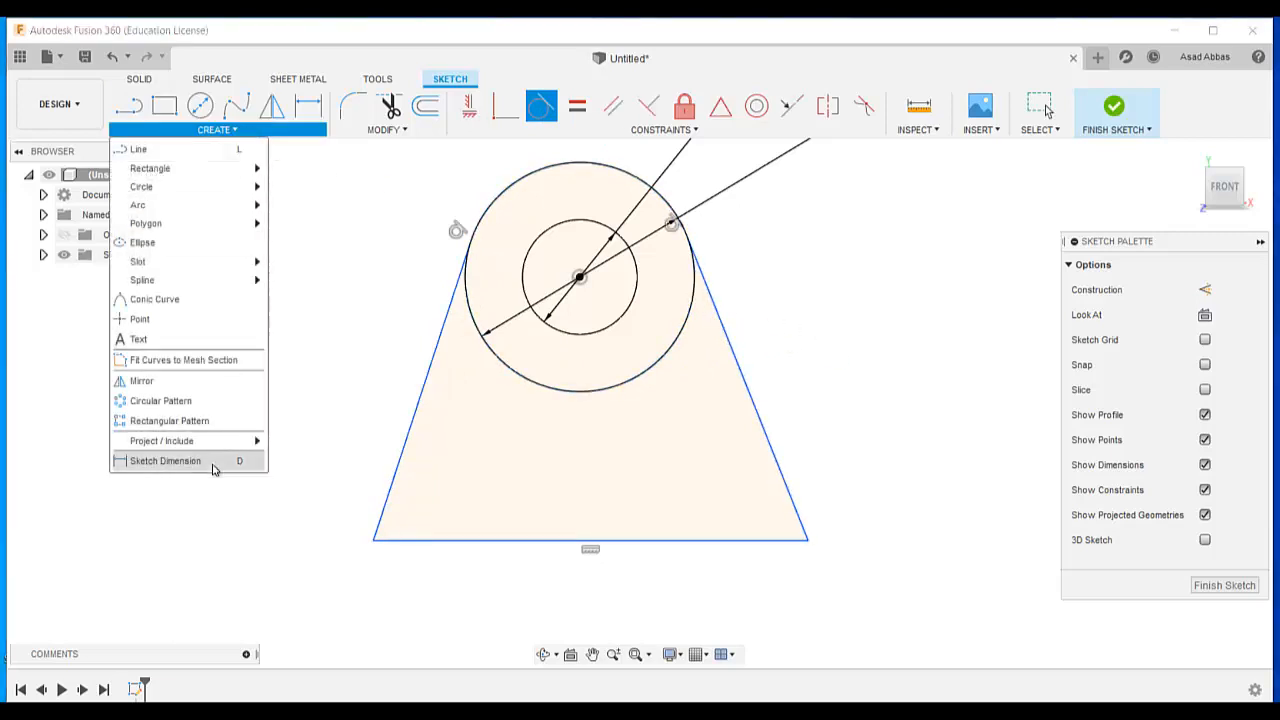
click(170, 463)
click(580, 277)
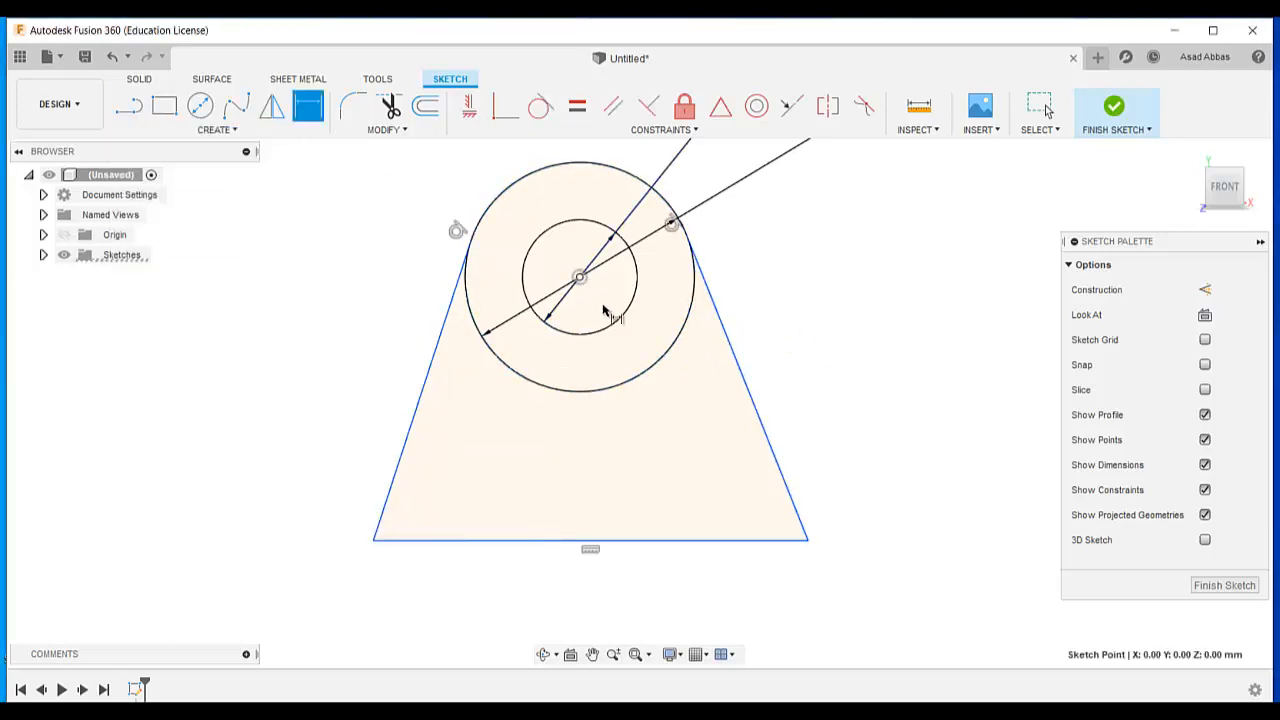
click(703, 541)
click(1020, 456)
text(10)
key(Return)
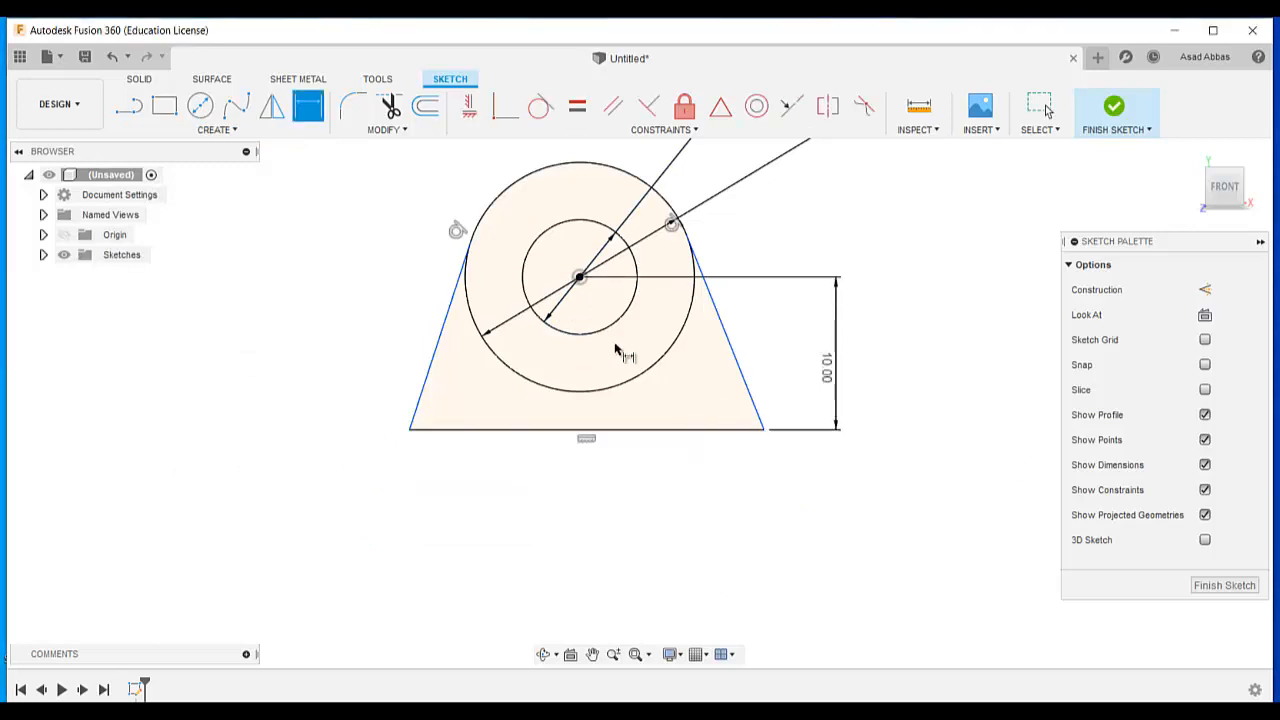
Dimension the base line's left endpoint 15 mm horizontally from the circles' centre.
click(580, 278)
click(411, 430)
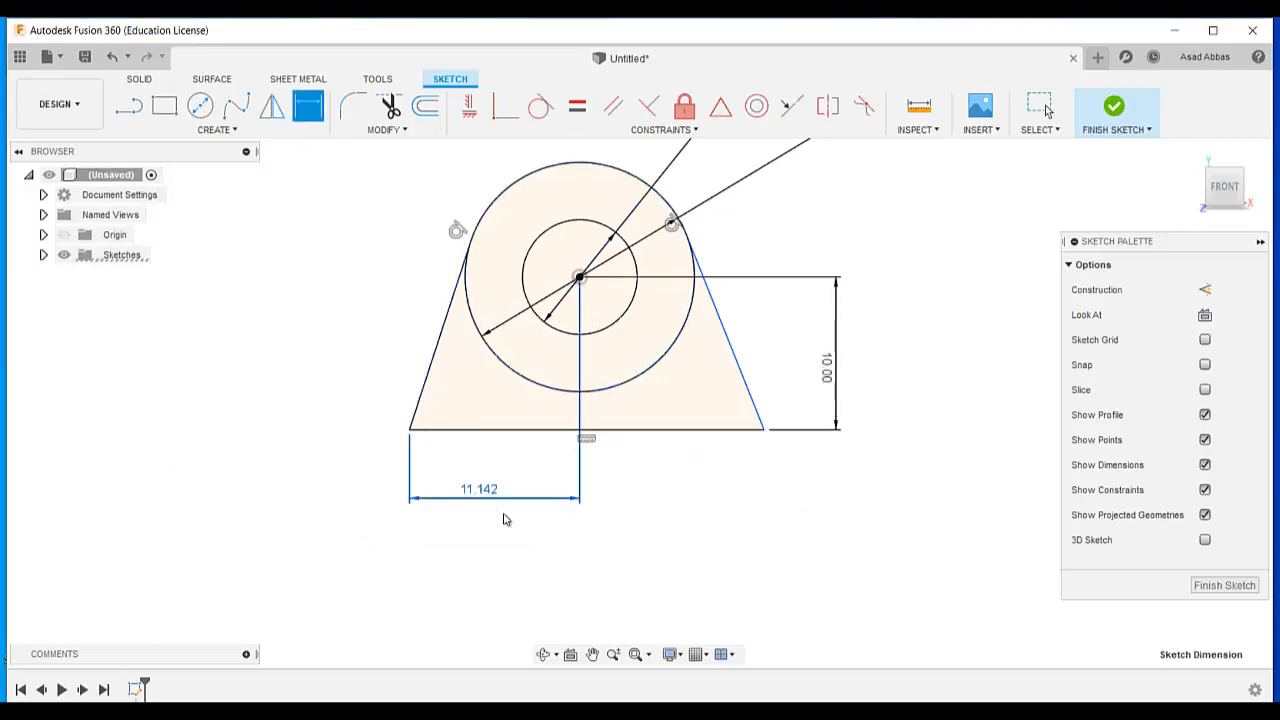
click(510, 528)
text(15)
key(Return)
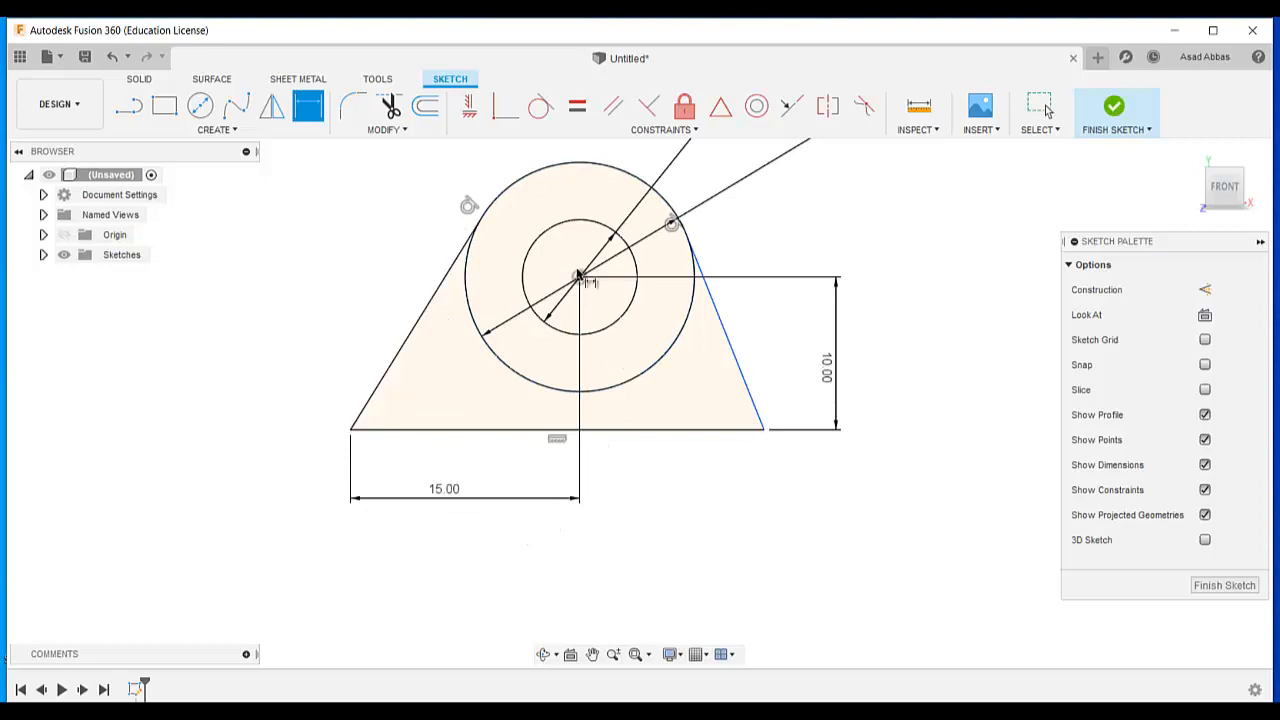
Dimension the base line's right endpoint 15 mm horizontally from the circles' centre and finish the sketch.
click(764, 430)
click(580, 278)
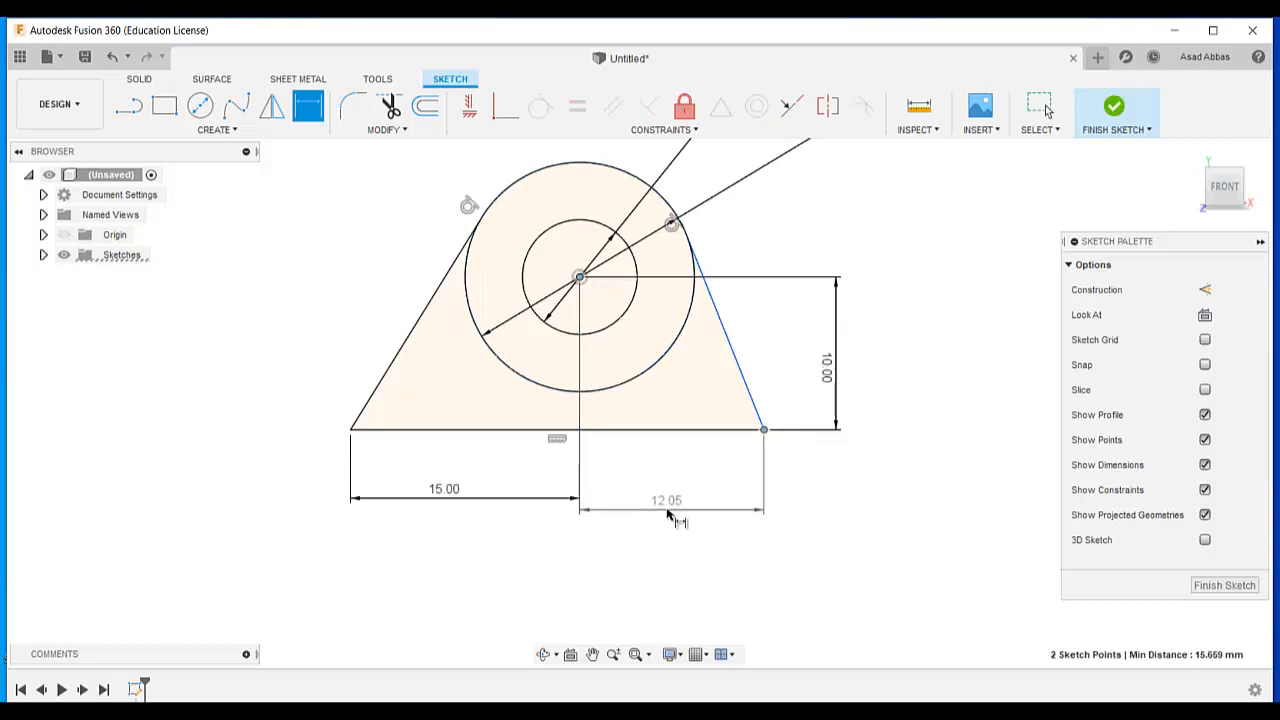
click(692, 510)
text(15)
key(Return)
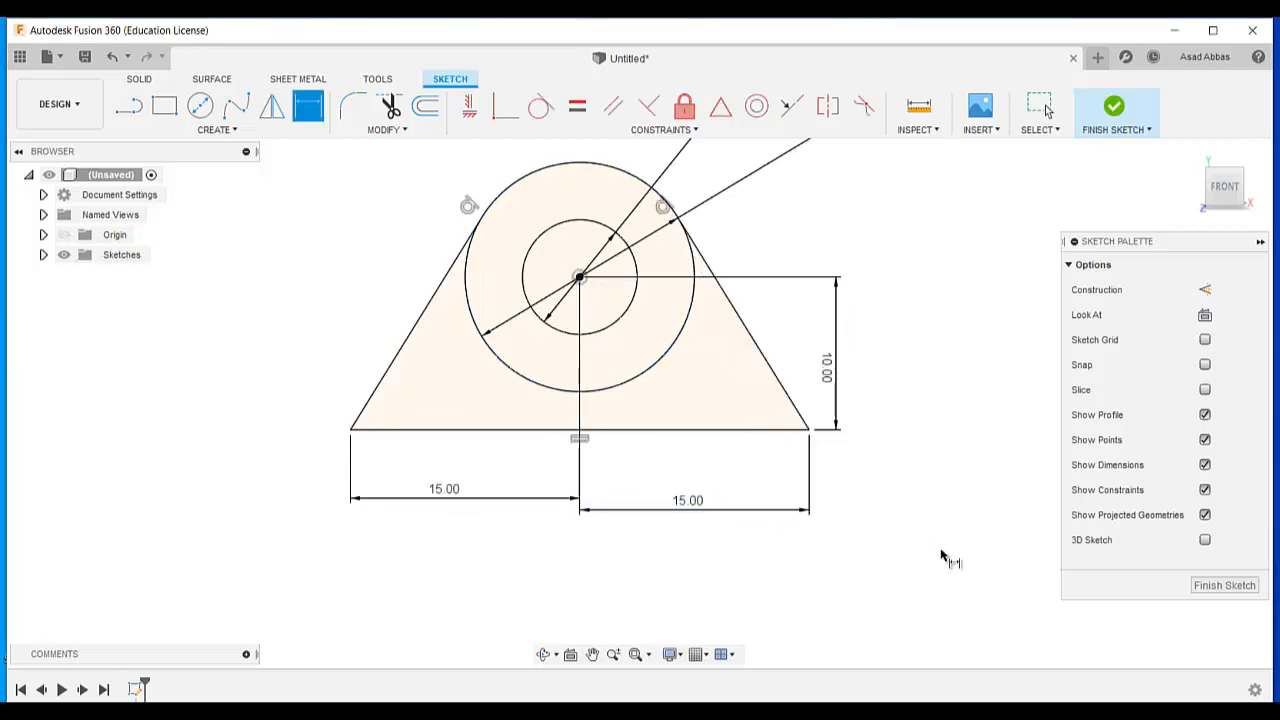
click(1250, 586)
Extrude the ring profile and the surrounding tapered profile 30 mm as a new body, leaving the inner circle open.
click(164, 105)
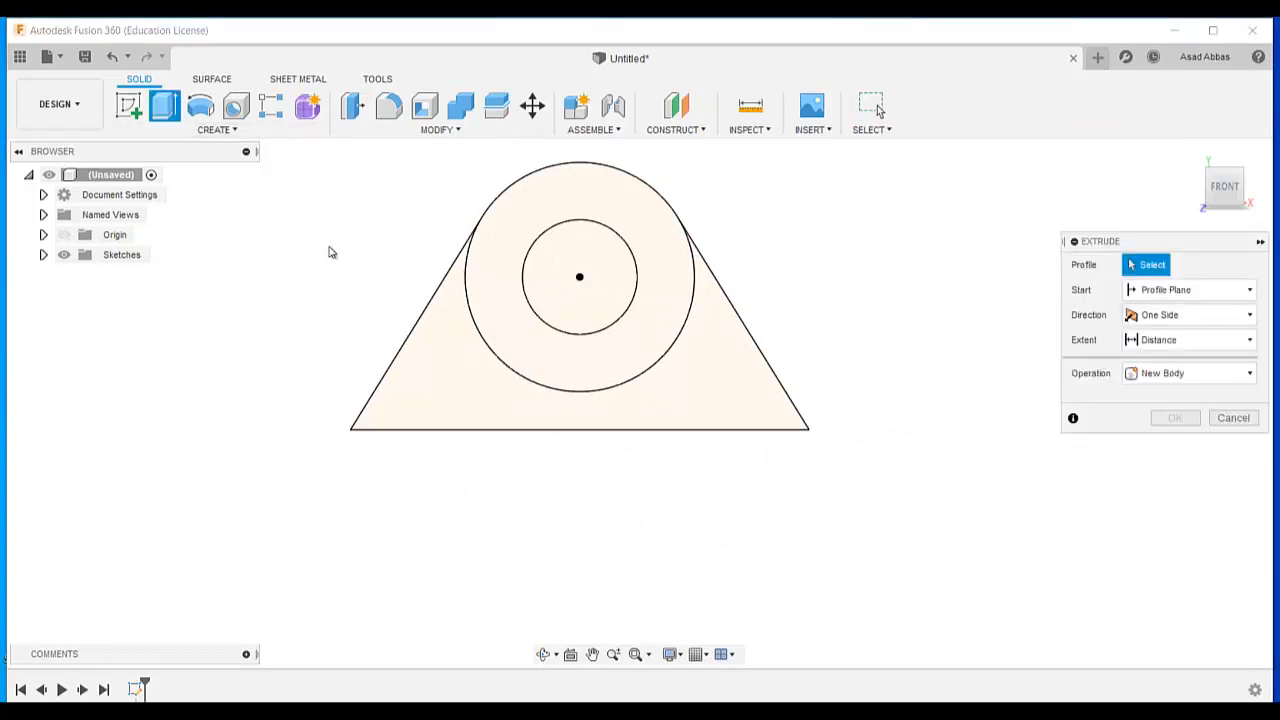
click(1192, 157)
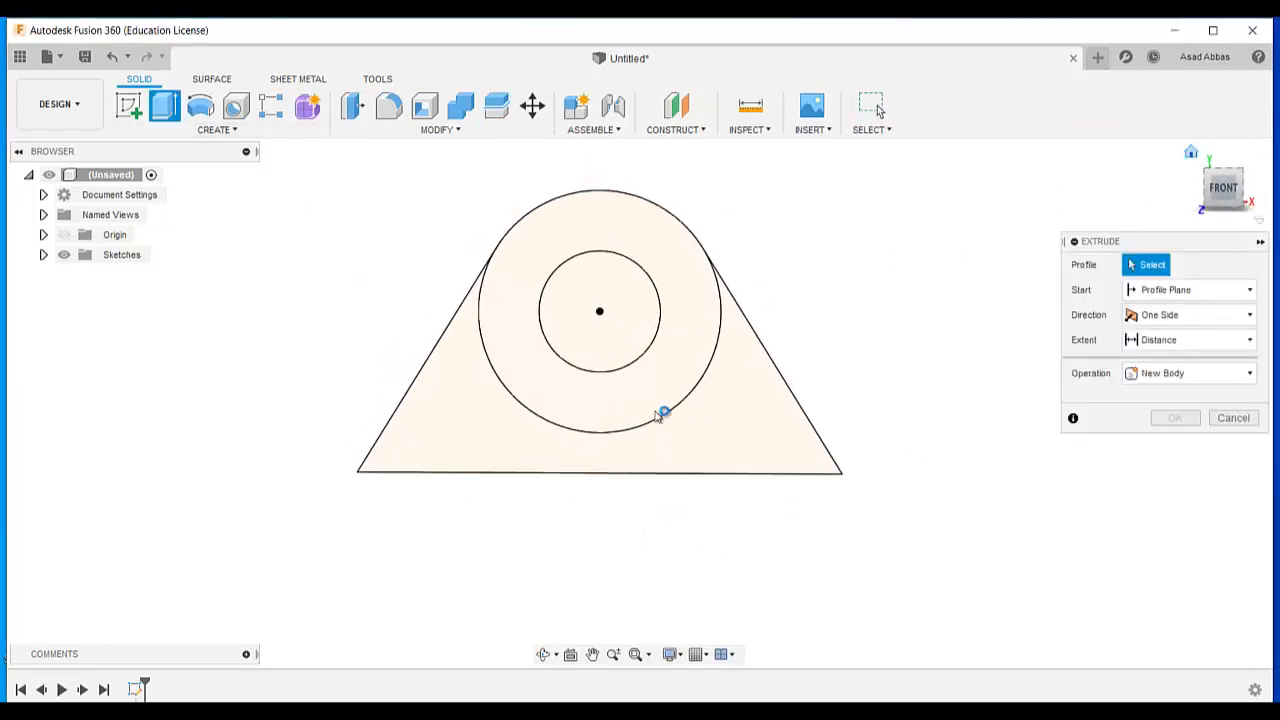
click(747, 549)
click(722, 440)
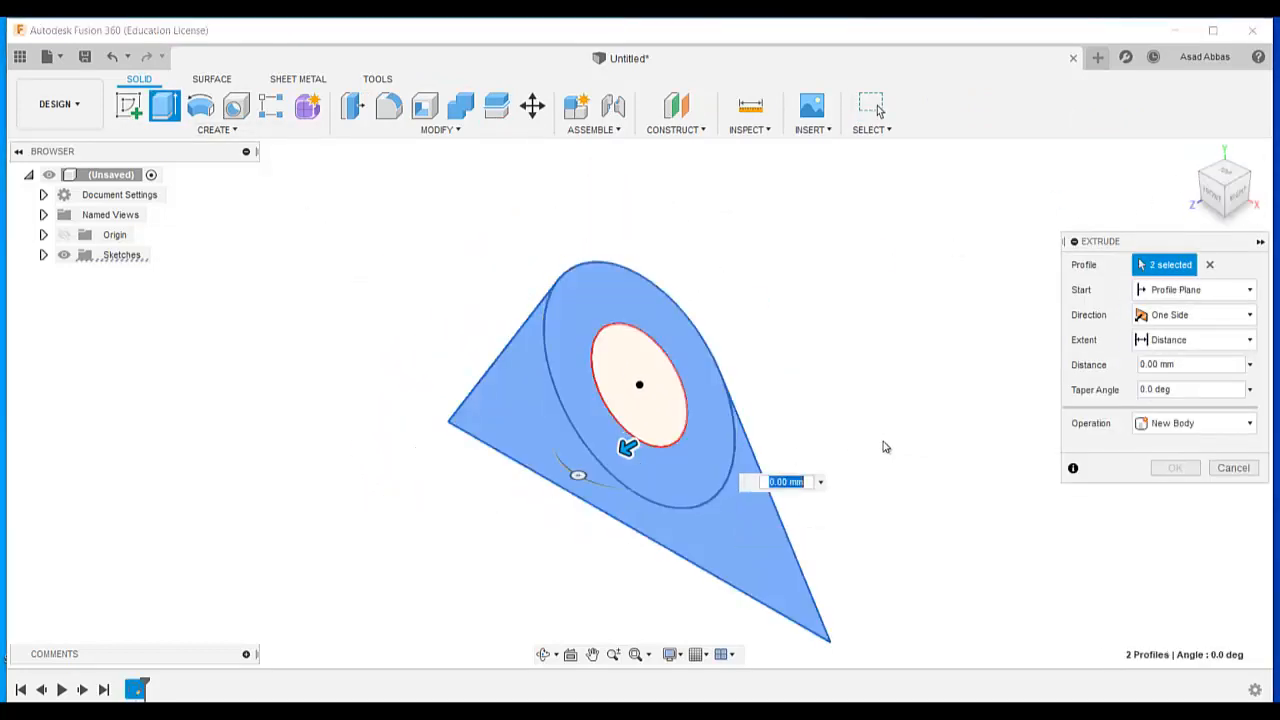
text(30)
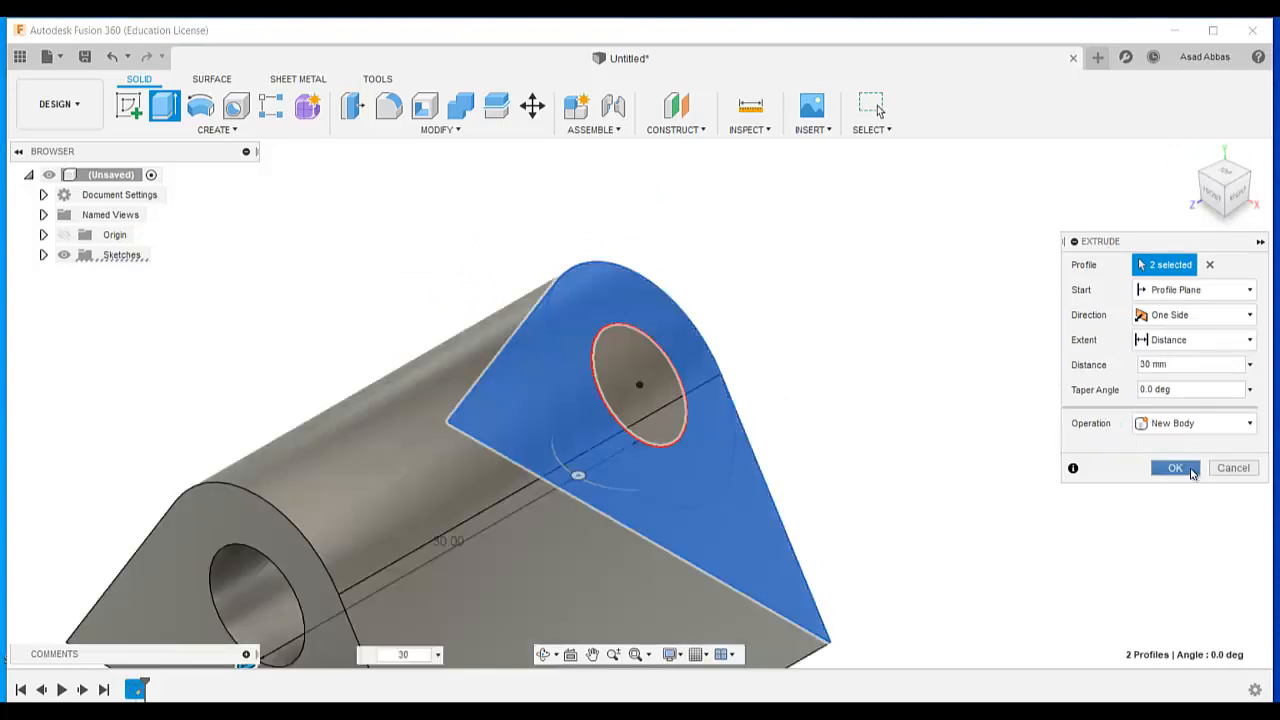
click(1182, 468)
Check the next base reference drawing in Photos and start a Fusion 360 sketch on the YZ plane through the body.
key(alt+Tab)
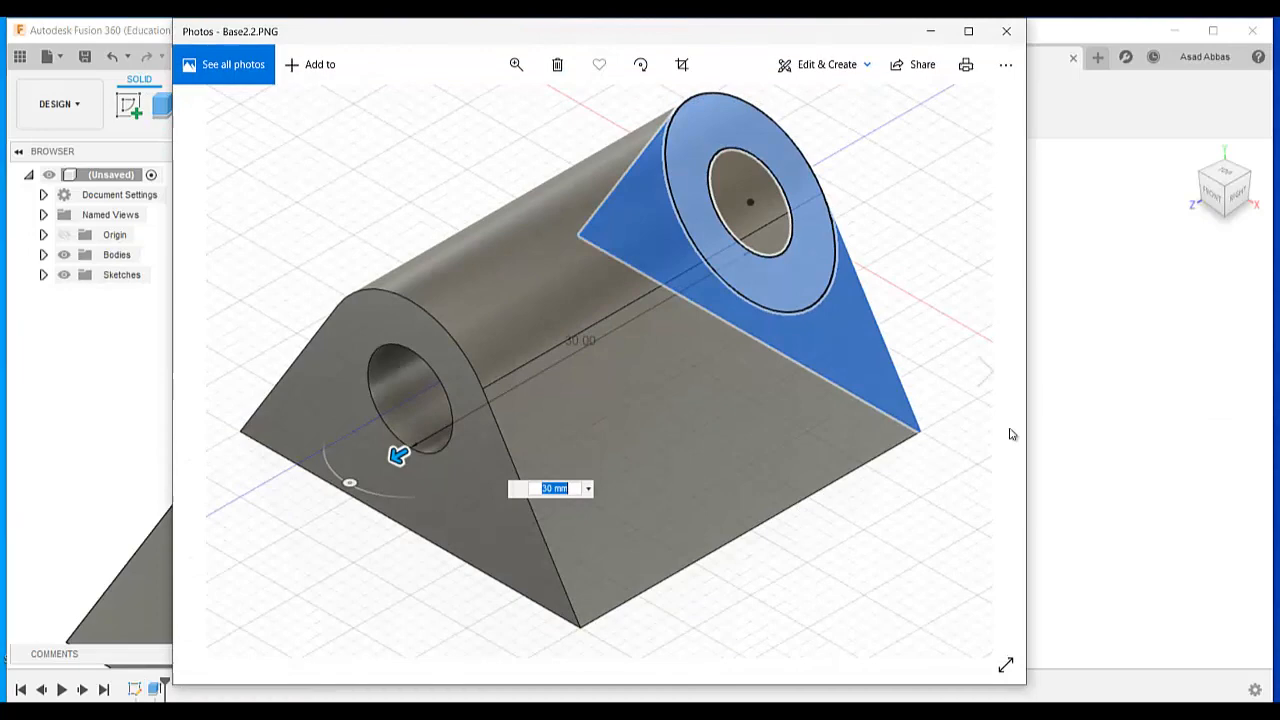
click(986, 373)
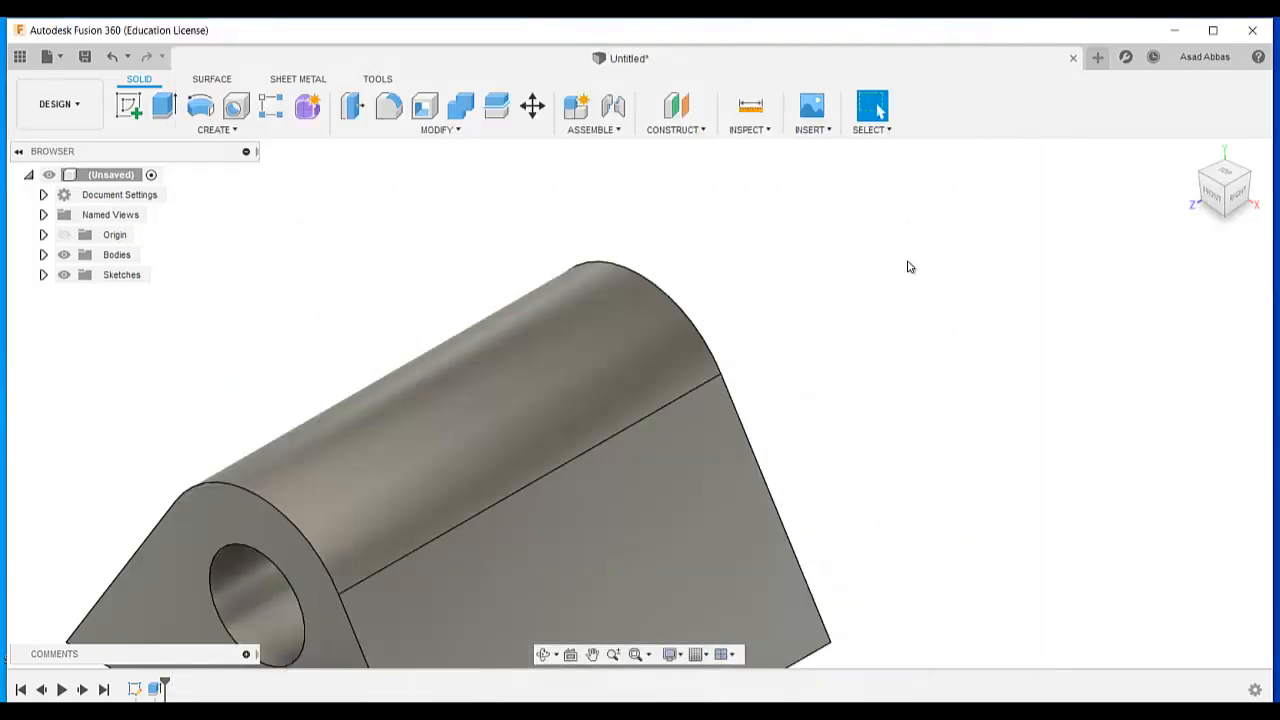
scroll(909, 332, down, 3)
click(128, 105)
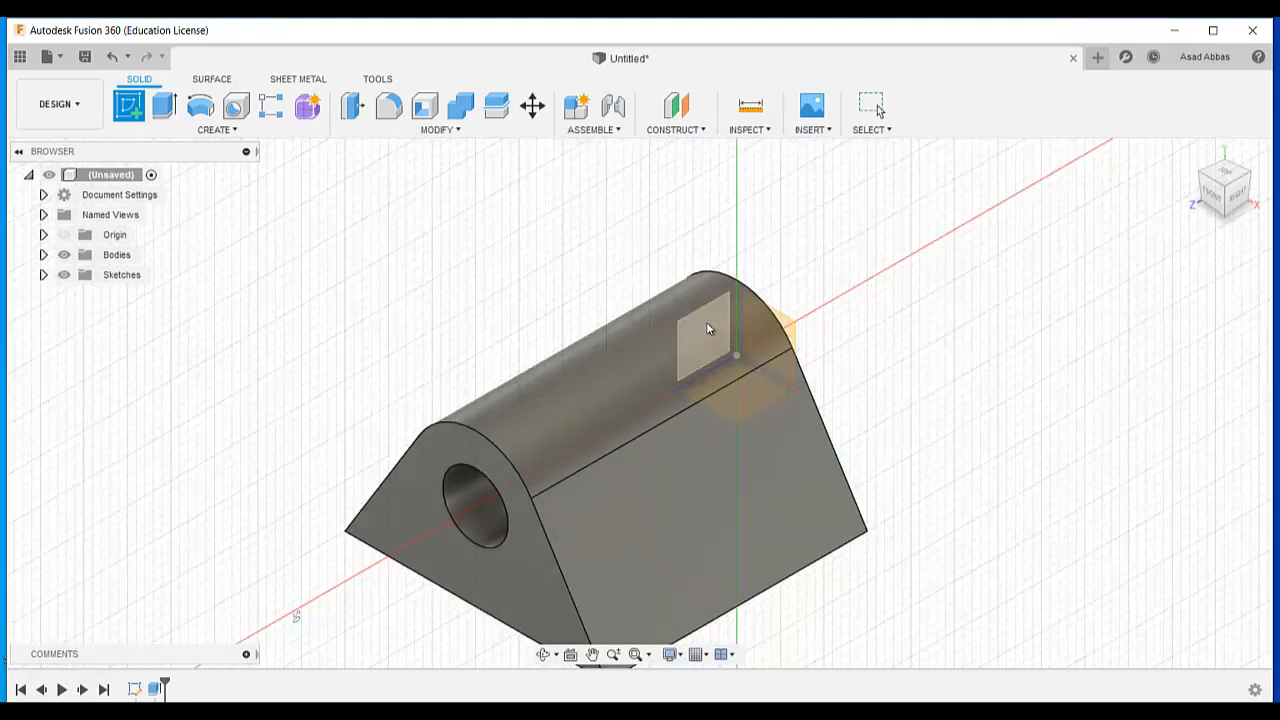
click(43, 254)
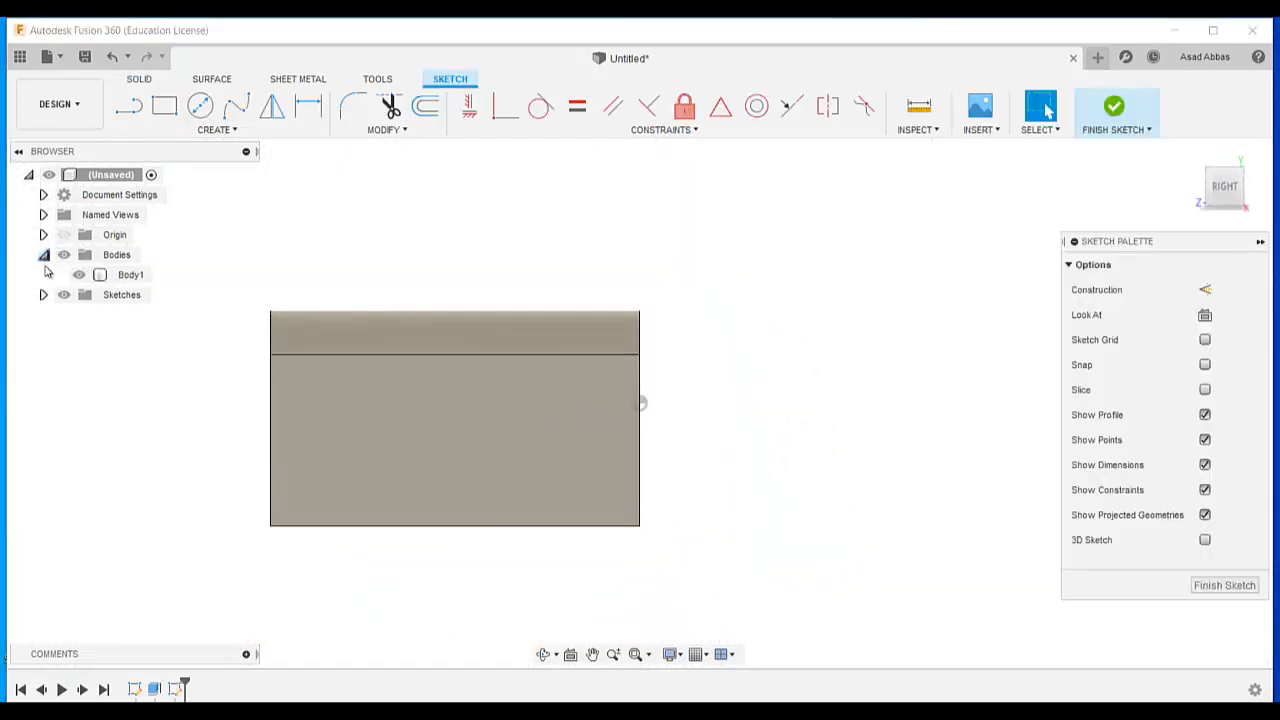
click(43, 234)
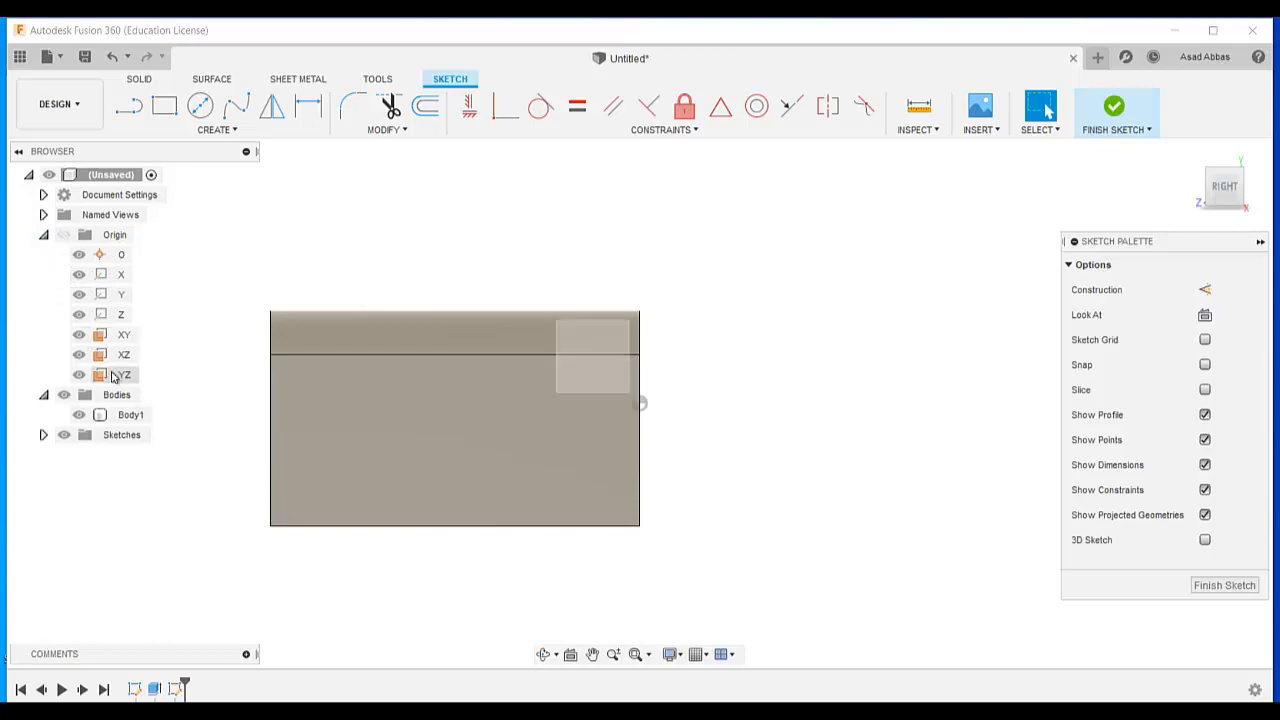
Sketch a two-point rectangle about 16.7 mm tall that extends above the body's upper edge and stays inside its other edges.
click(164, 105)
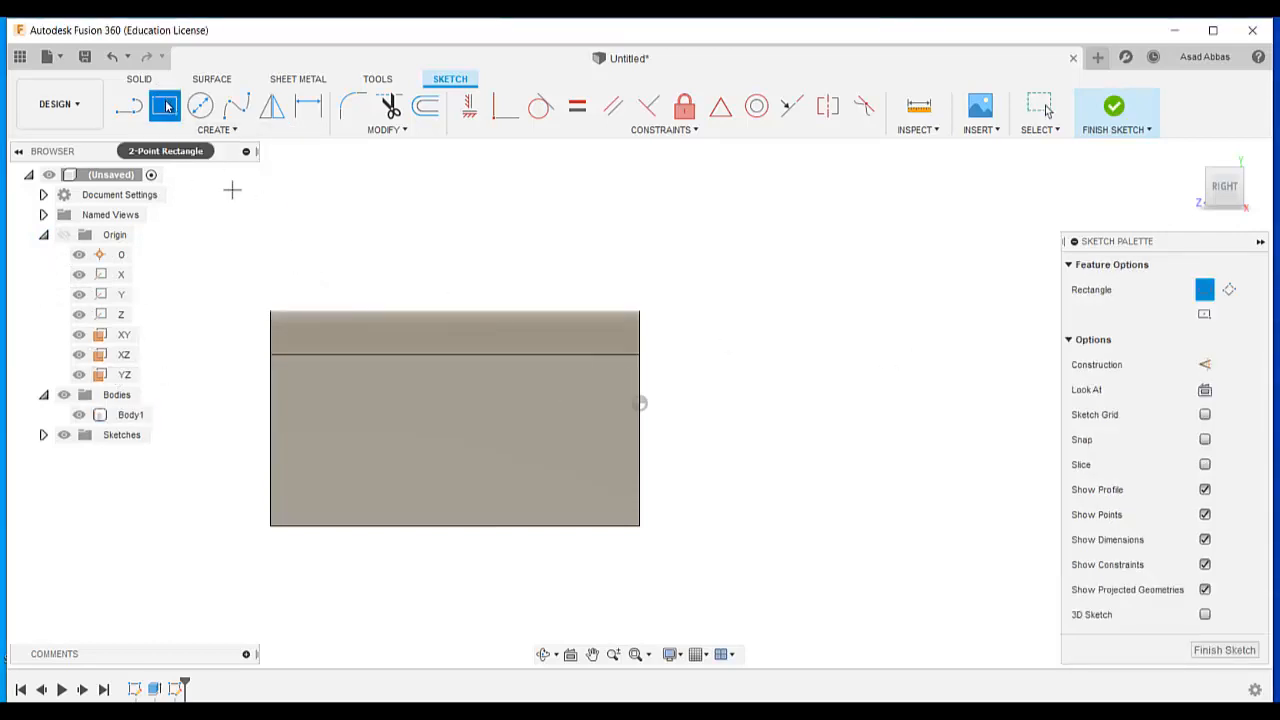
click(308, 281)
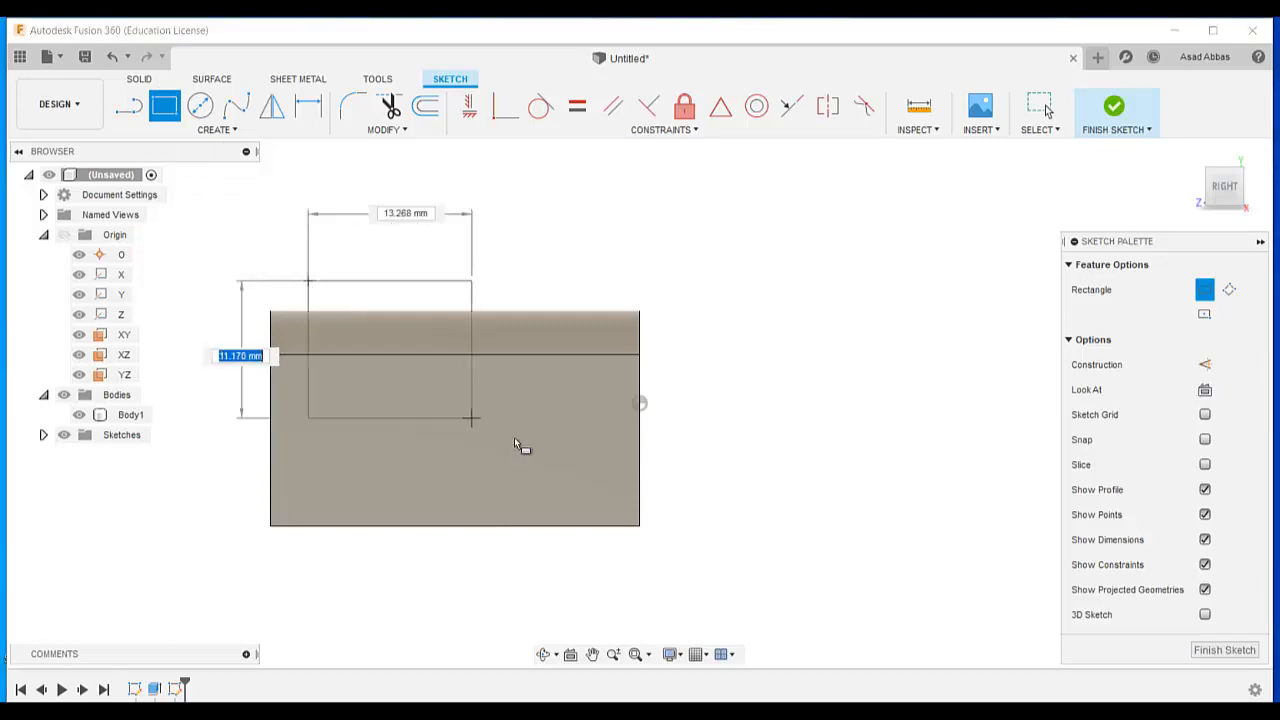
click(578, 487)
Dimension the rectangle's right side 5 mm from the body's right edge.
click(240, 129)
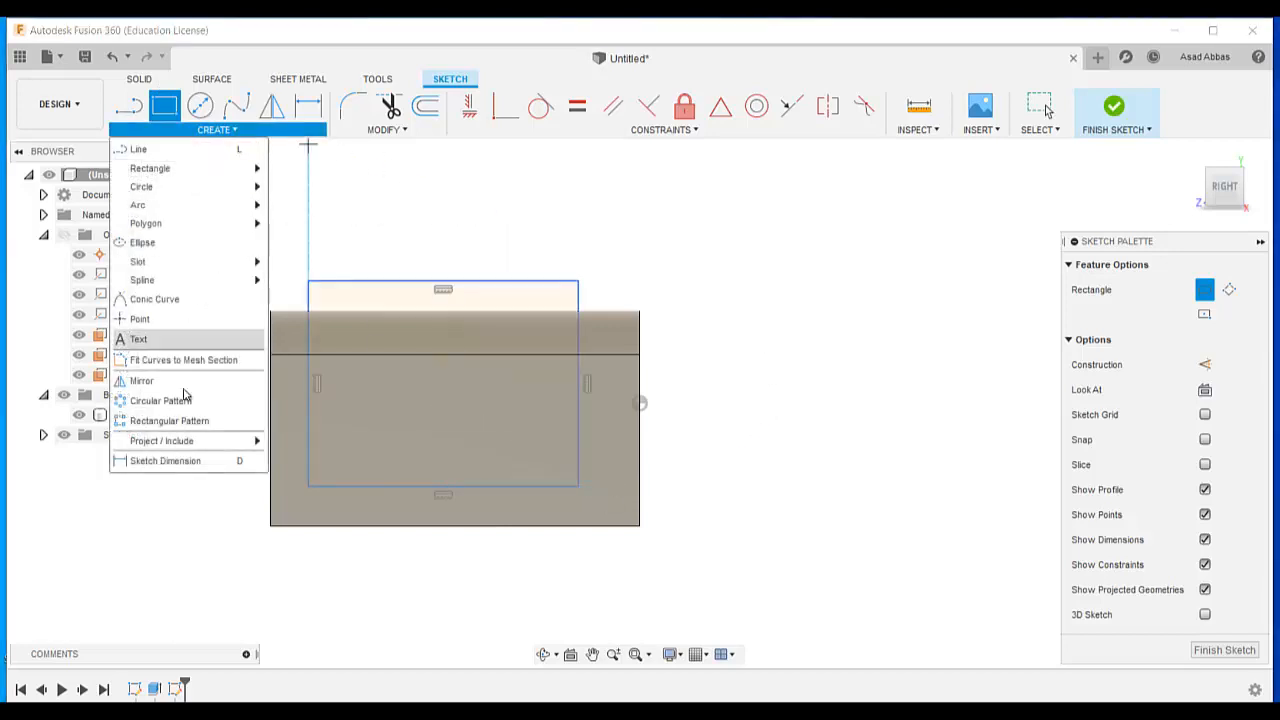
click(188, 461)
click(578, 408)
click(640, 386)
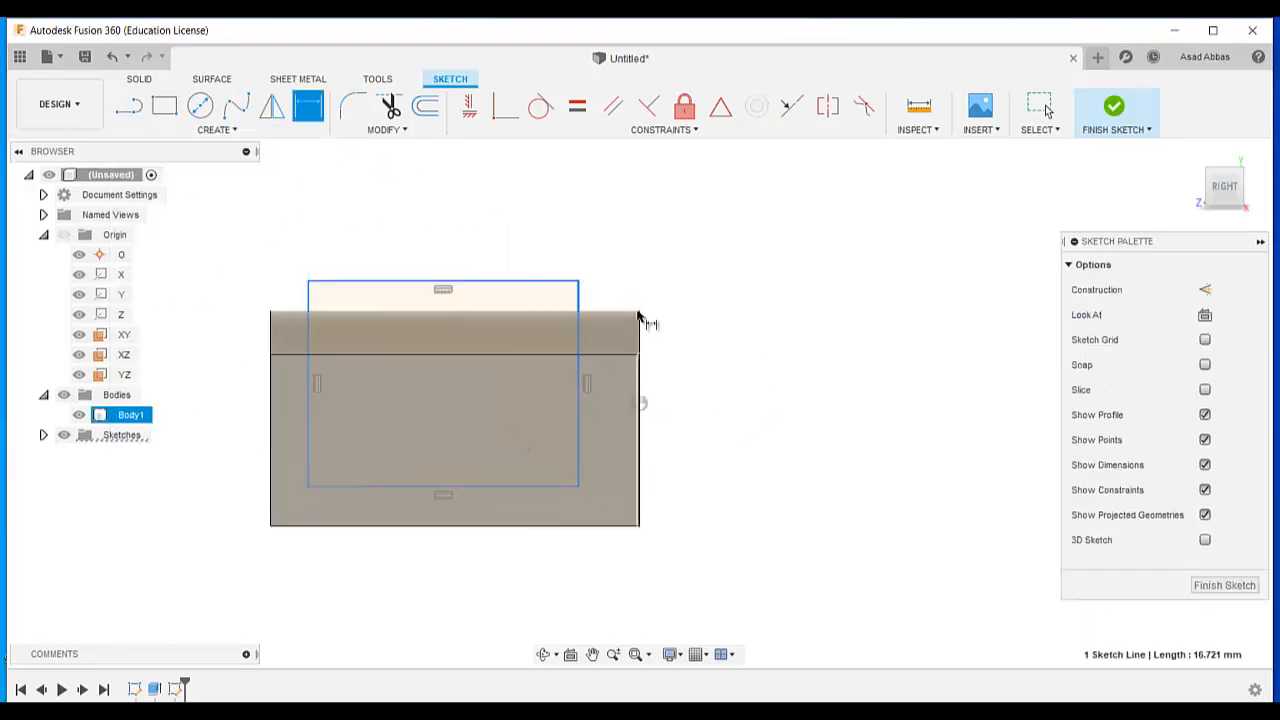
click(688, 266)
text(5)
key(Return)
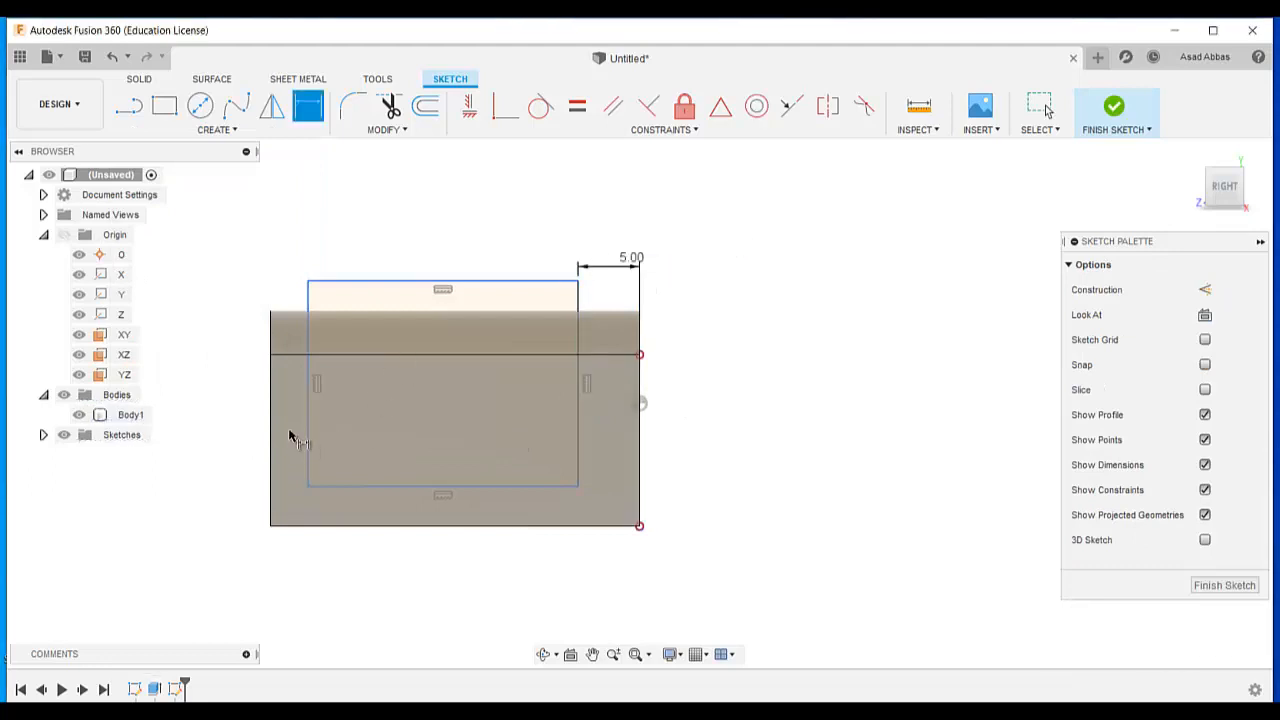
Dimension the rectangle's left side 5 mm from the body's left edge.
click(308, 434)
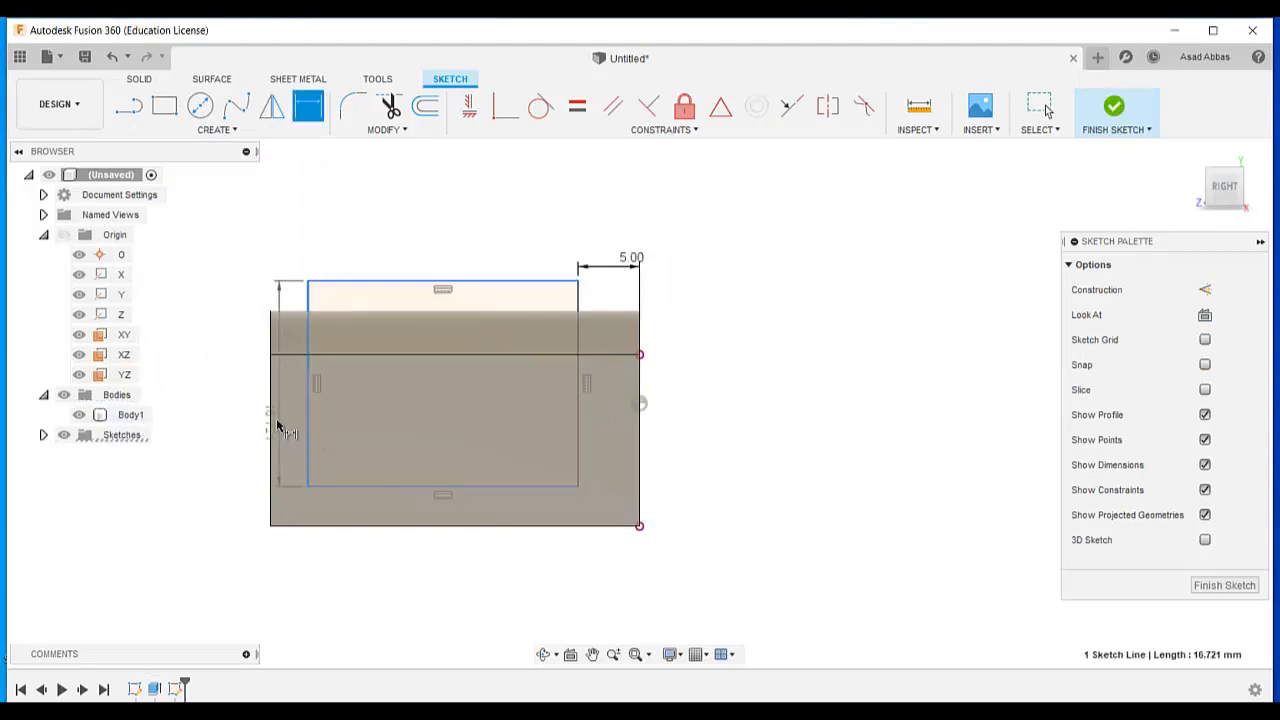
click(270, 302)
click(263, 277)
text(5)
key(Return)
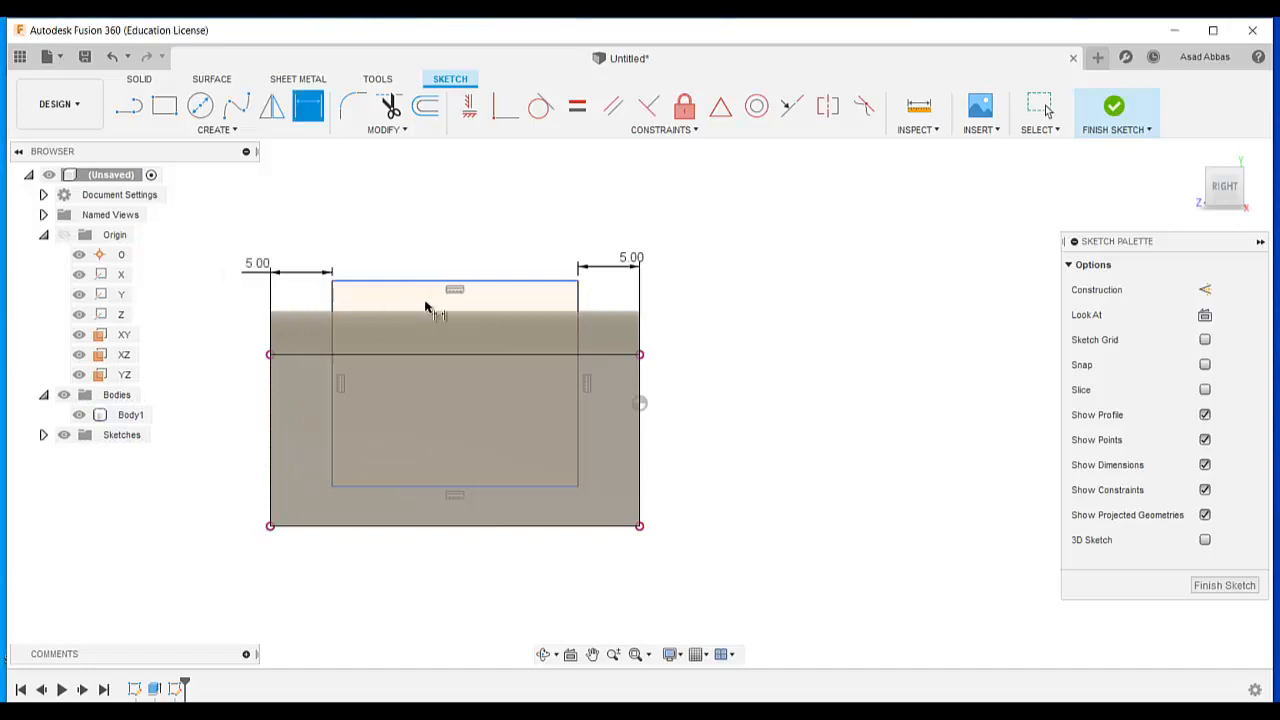
Dimension the rectangle's height as 16 mm between its upper and lower sides.
click(424, 285)
click(509, 487)
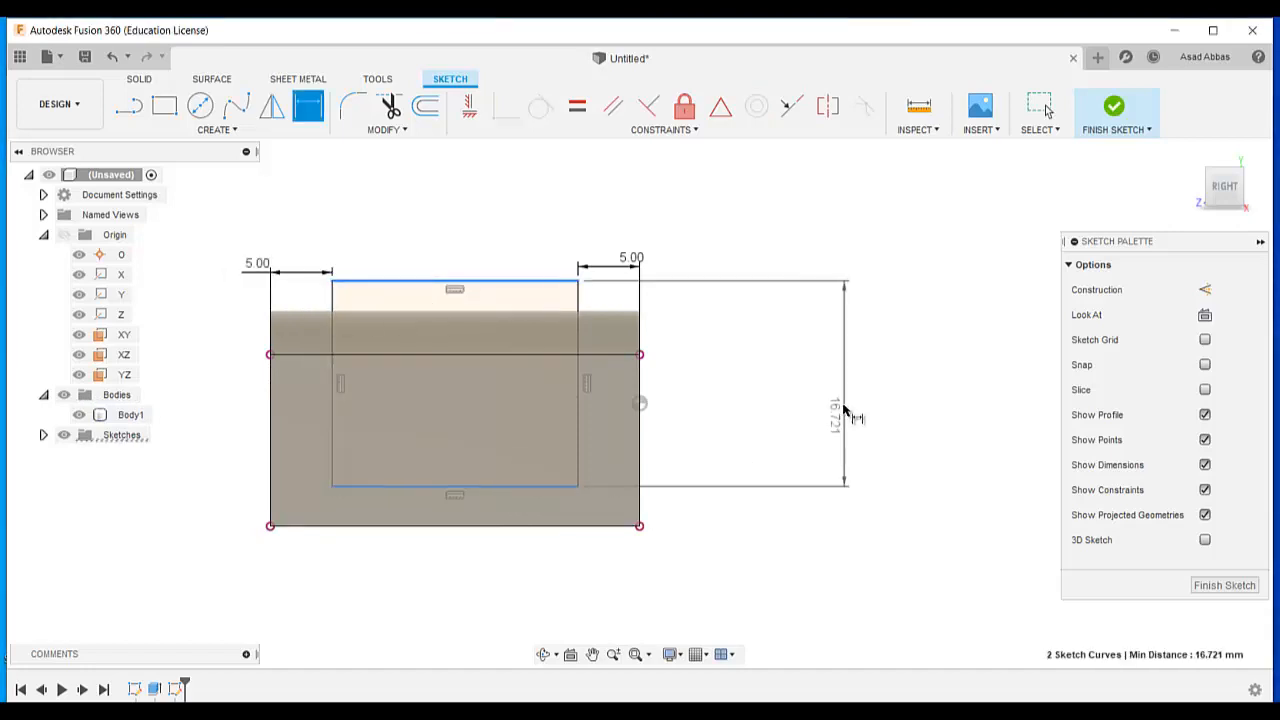
click(852, 408)
text(16)
key(Return)
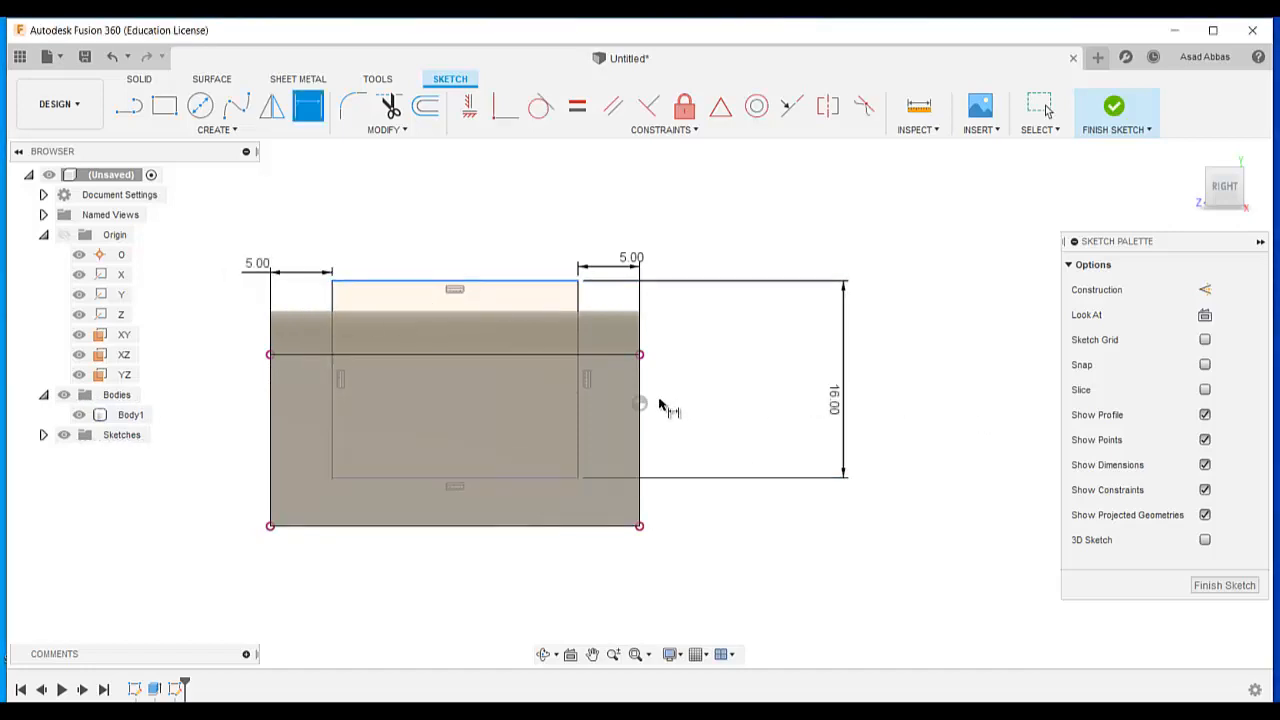
Dimension the rectangle's lower side 7.5 mm below the origin and finish the sketch.
click(760, 443)
text(7.5)
key(Return)
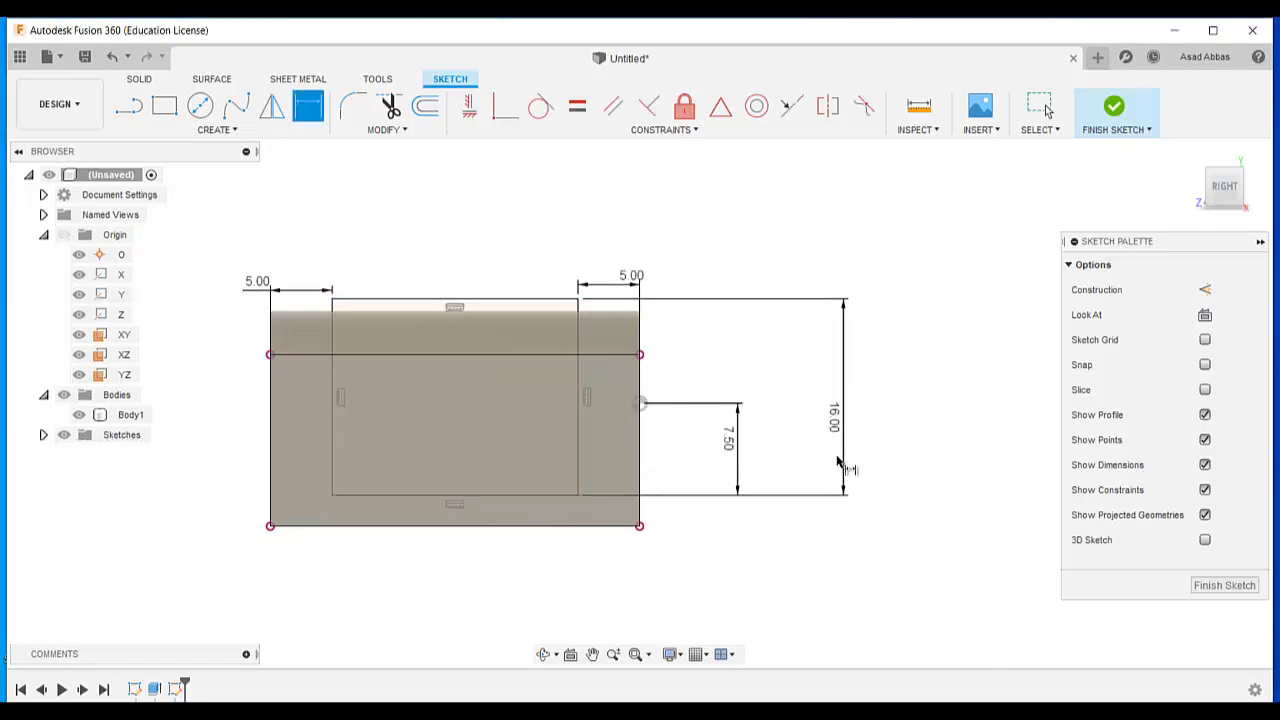
click(1222, 585)
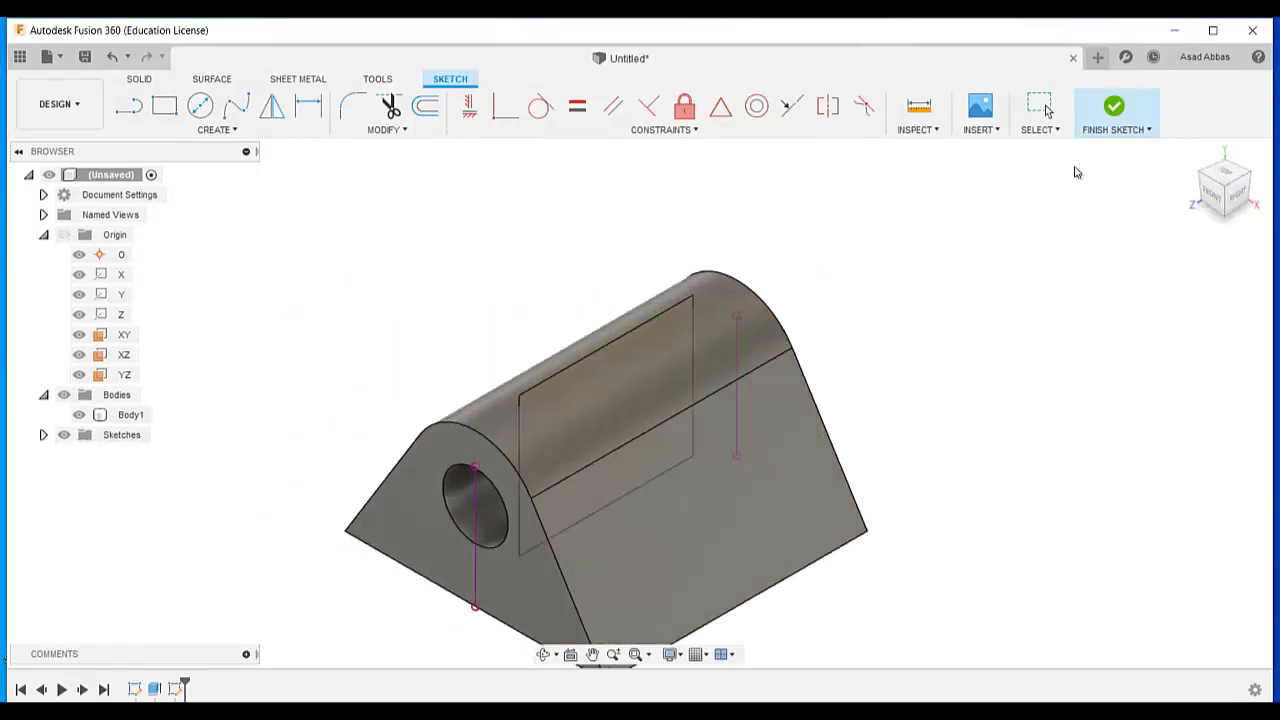
Cut the rectangle profile symmetrically through the whole body with Extrude, hiding the body while picking the profile.
click(164, 108)
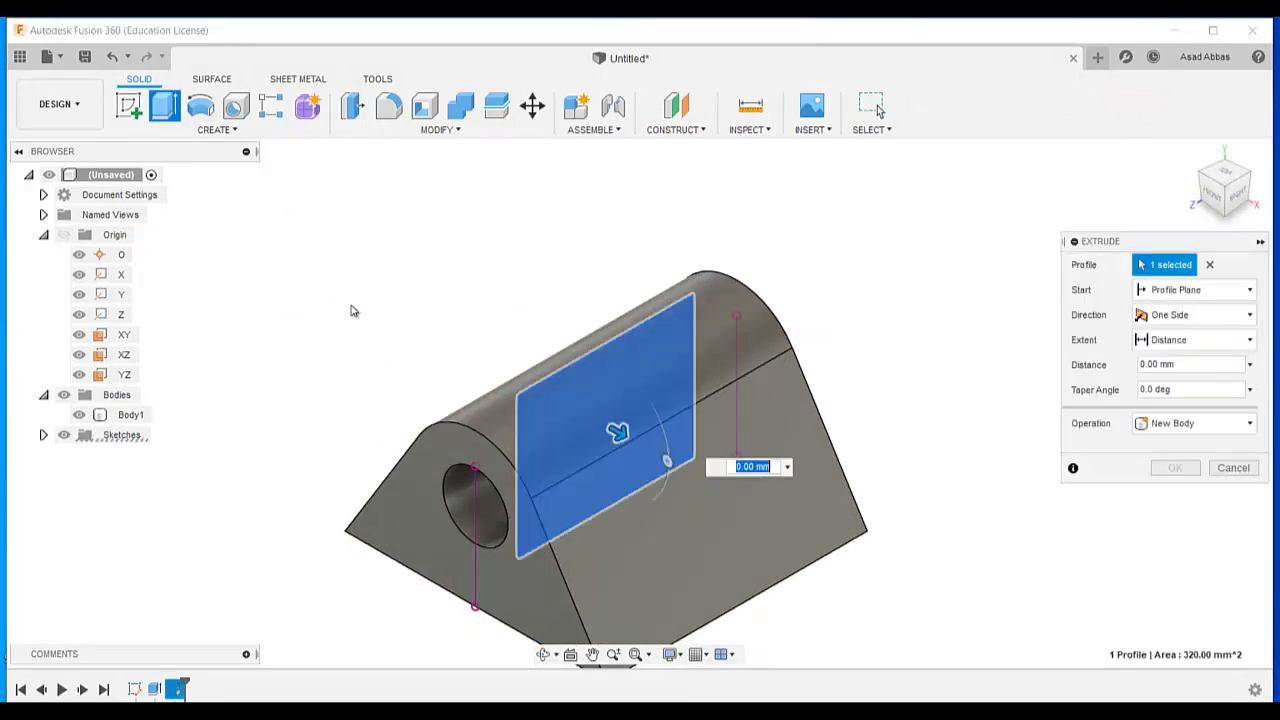
click(1209, 264)
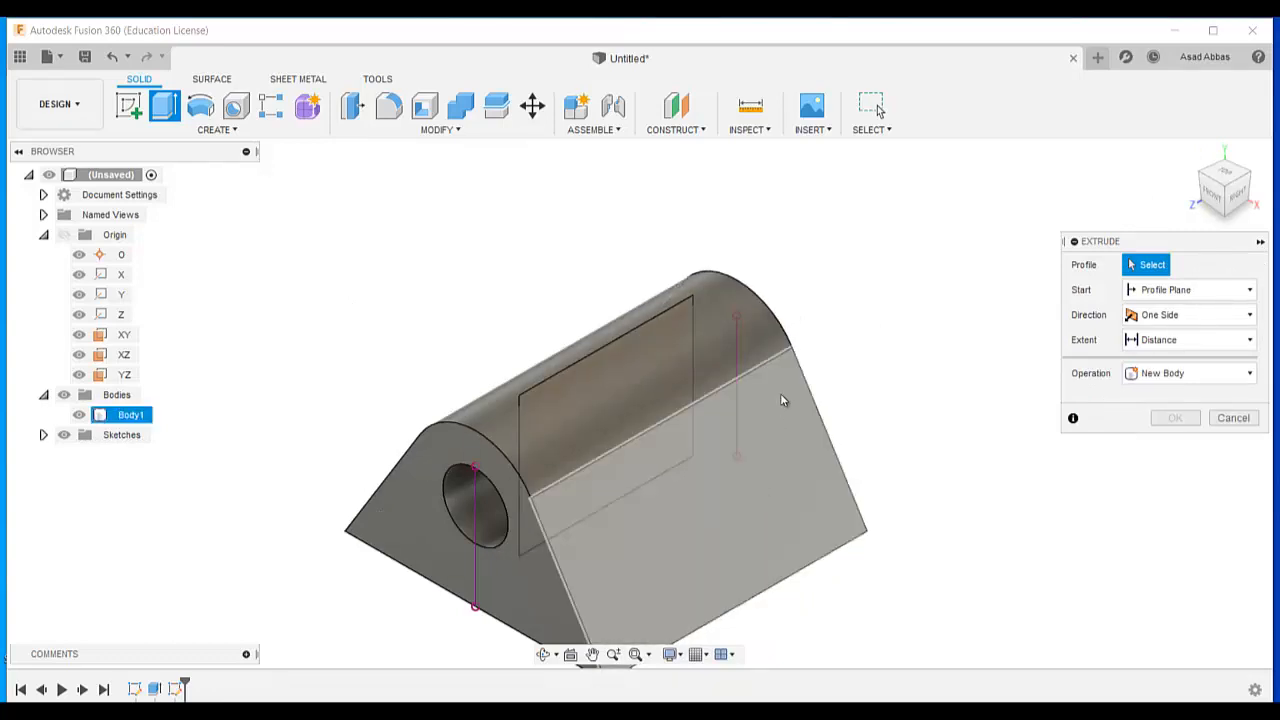
click(44, 435)
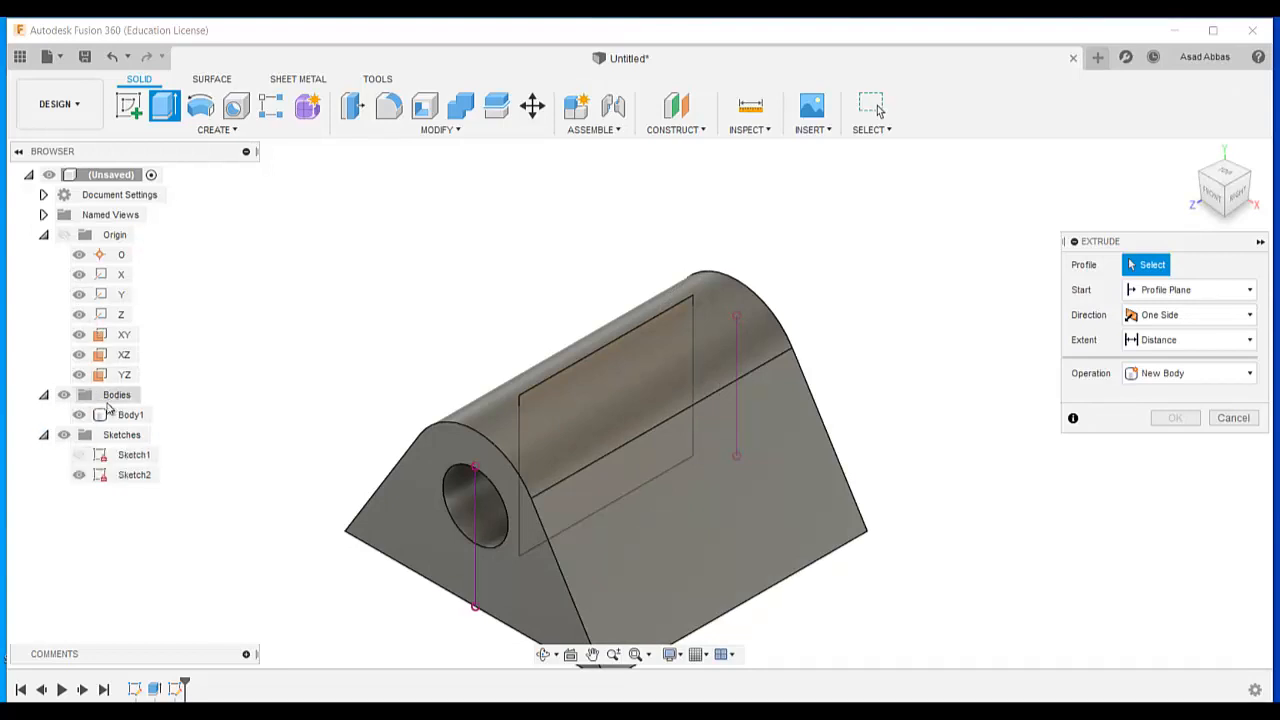
click(80, 415)
click(562, 434)
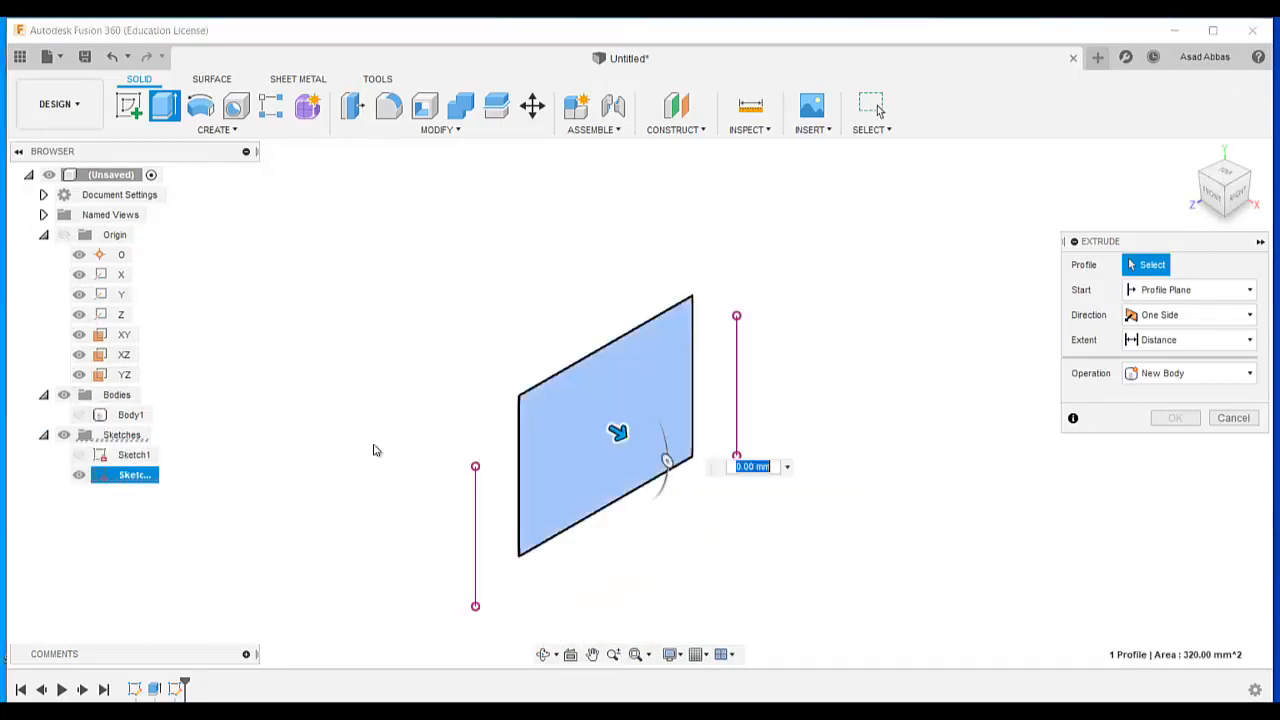
click(79, 416)
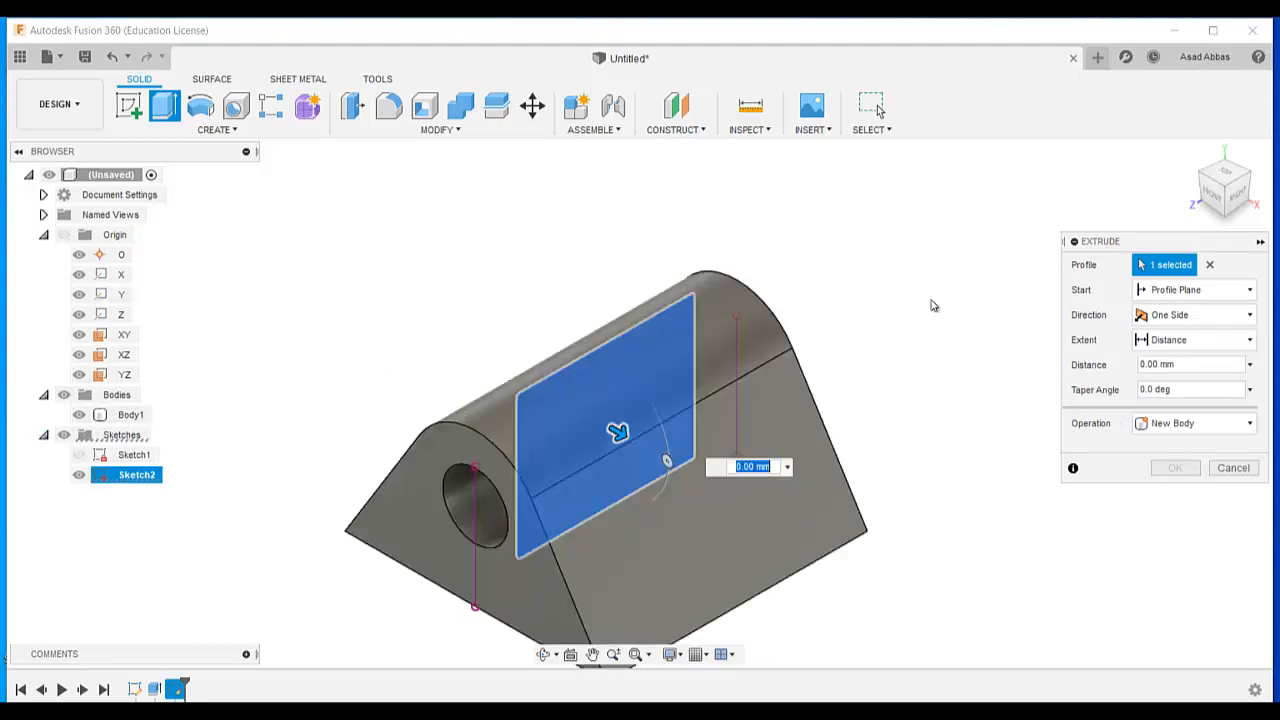
click(1168, 328)
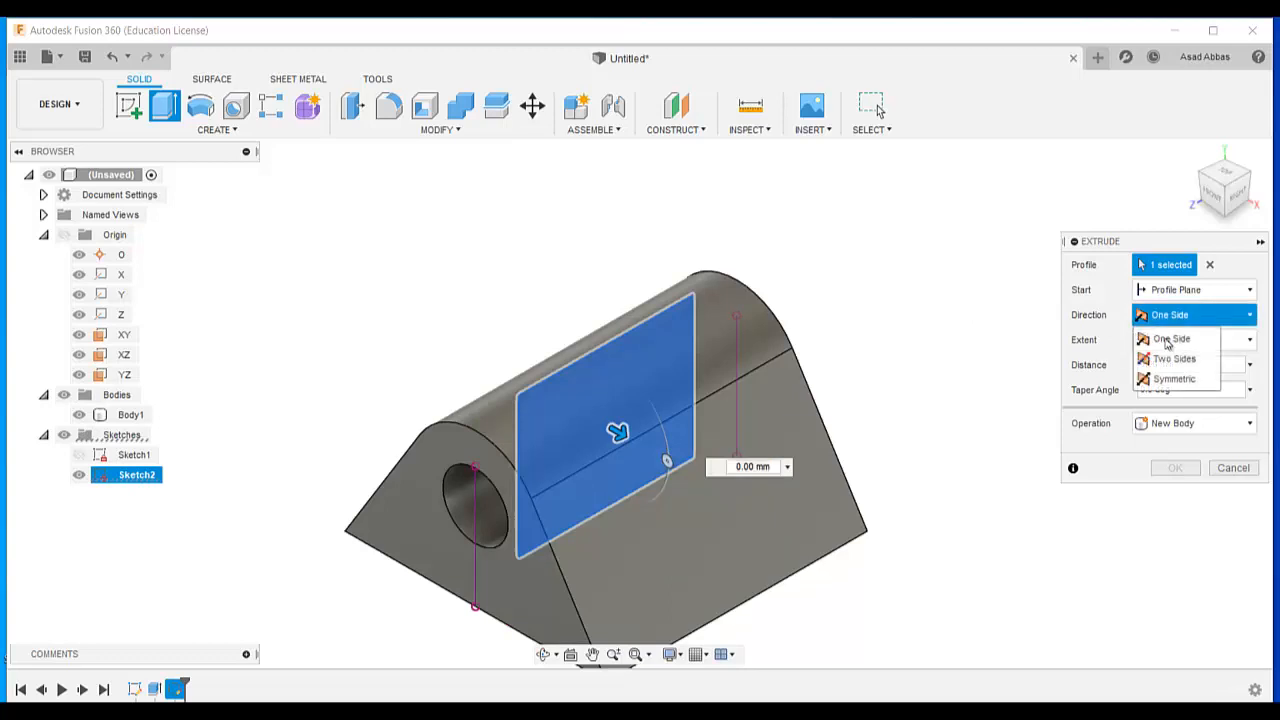
click(1168, 374)
click(1175, 340)
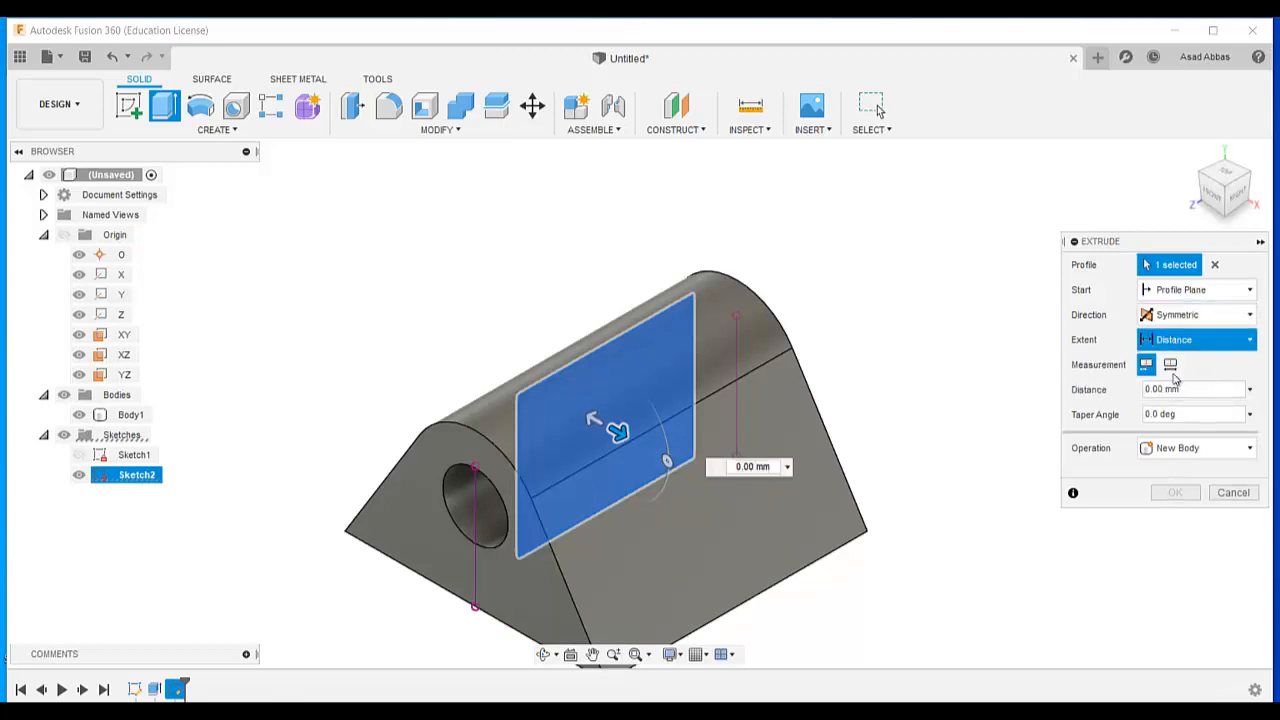
click(1186, 382)
click(1174, 469)
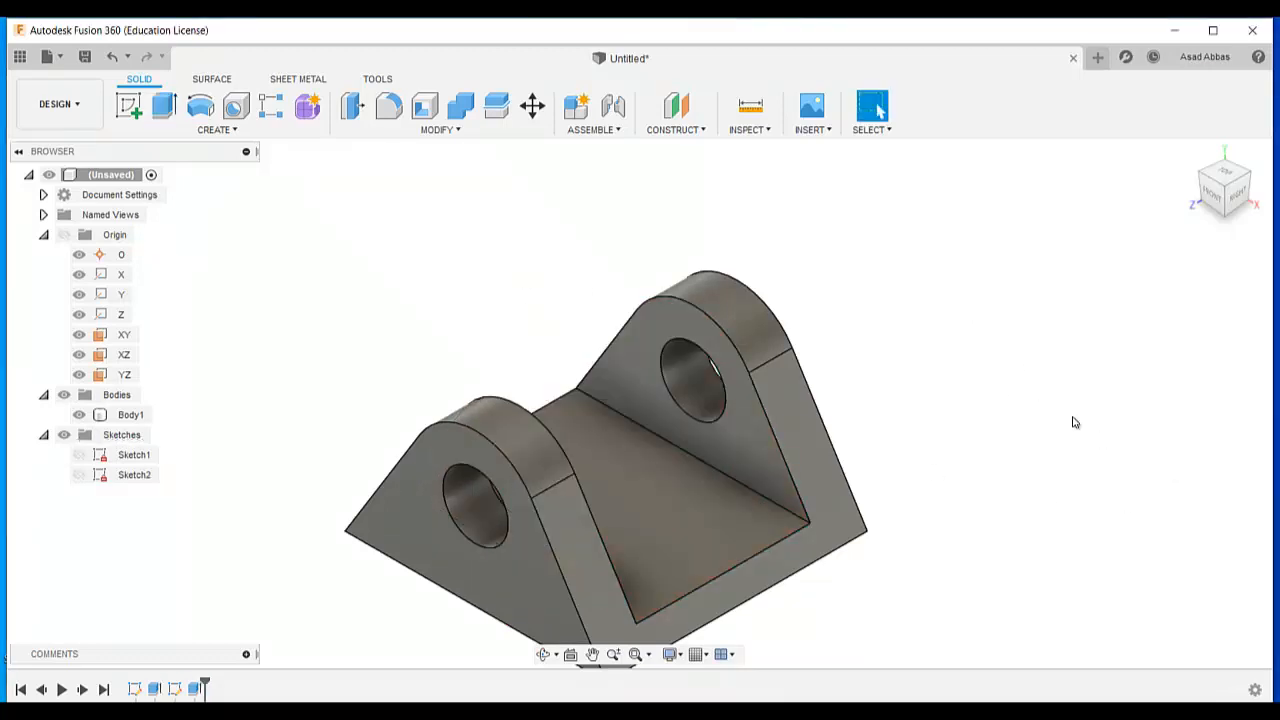
Save the design as Arm2 in the class fusion location.
click(85, 56)
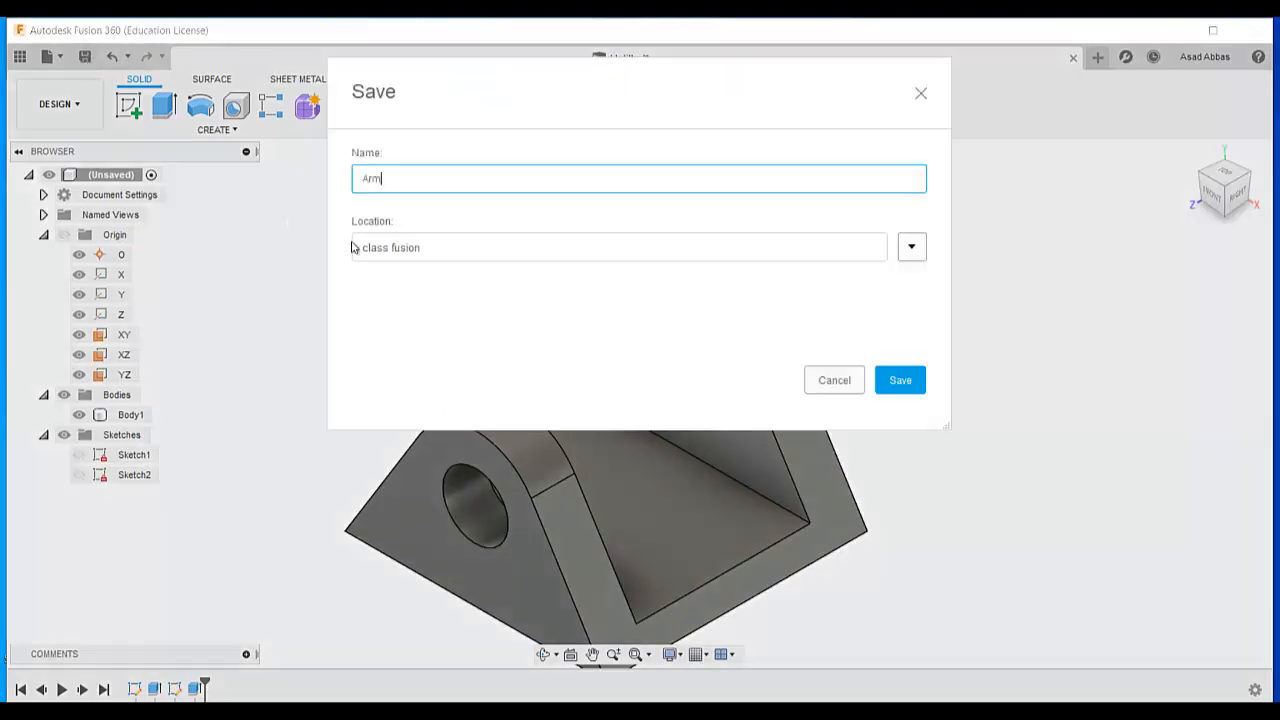
key(Return)
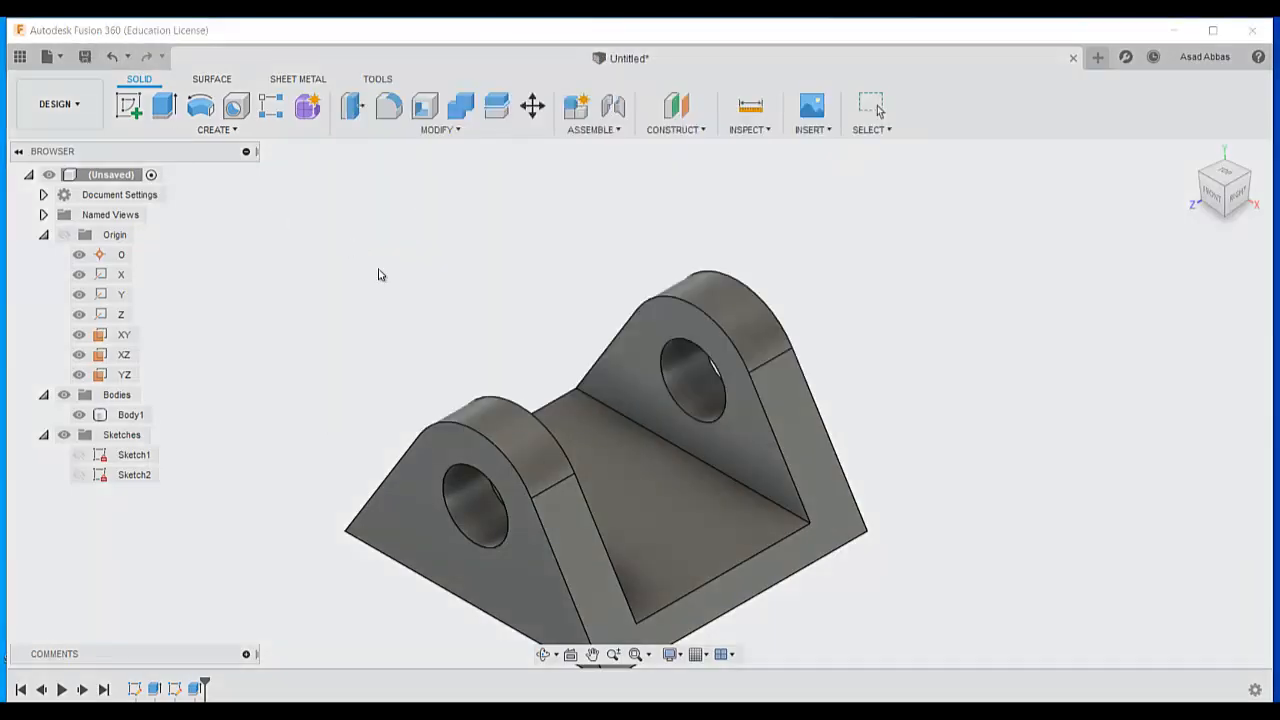
Examine the plate reference drawings in Photos for the profile dimensions and extrusion thickness, and return to Fusion 360.
key(alt+Tab)
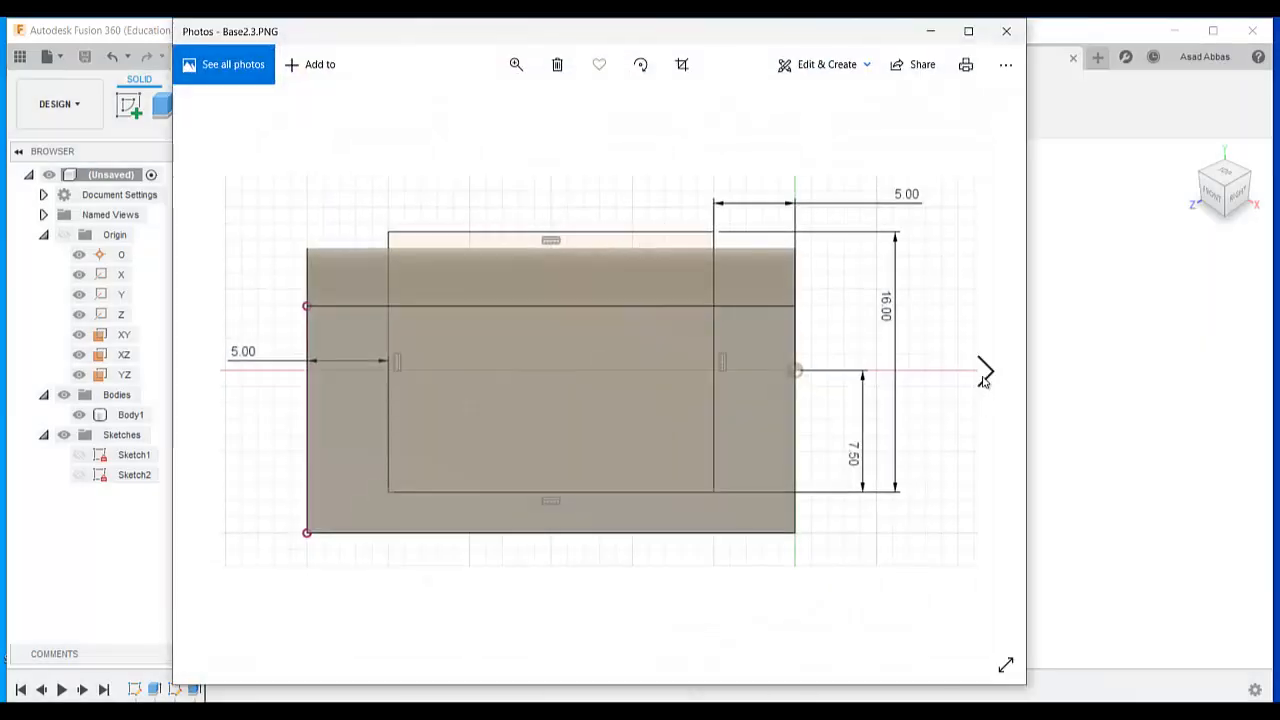
click(983, 370)
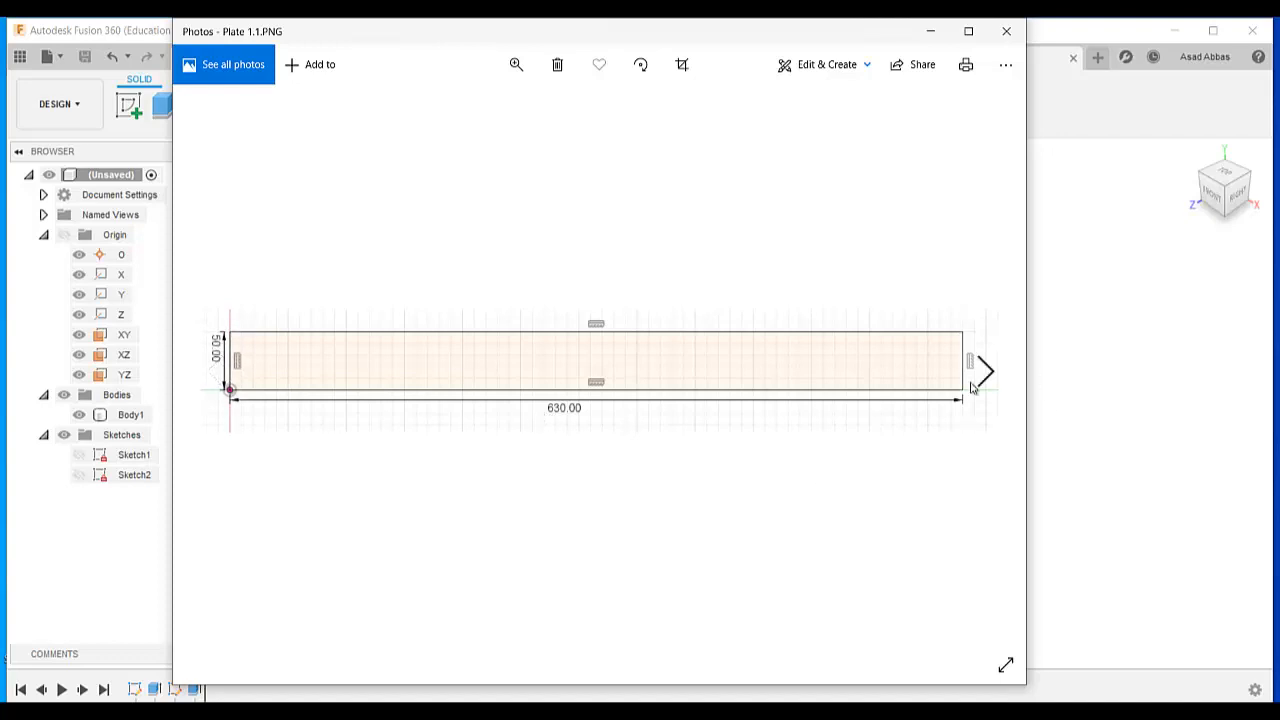
click(983, 370)
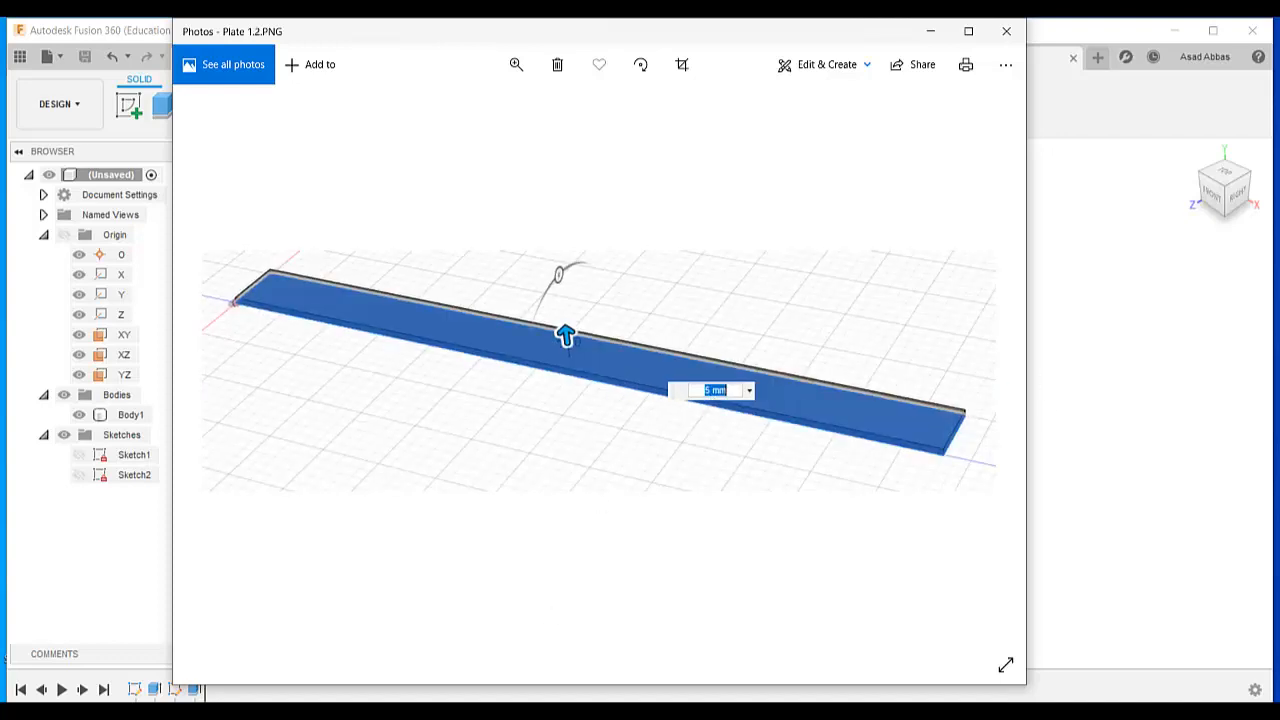
key(alt+Tab)
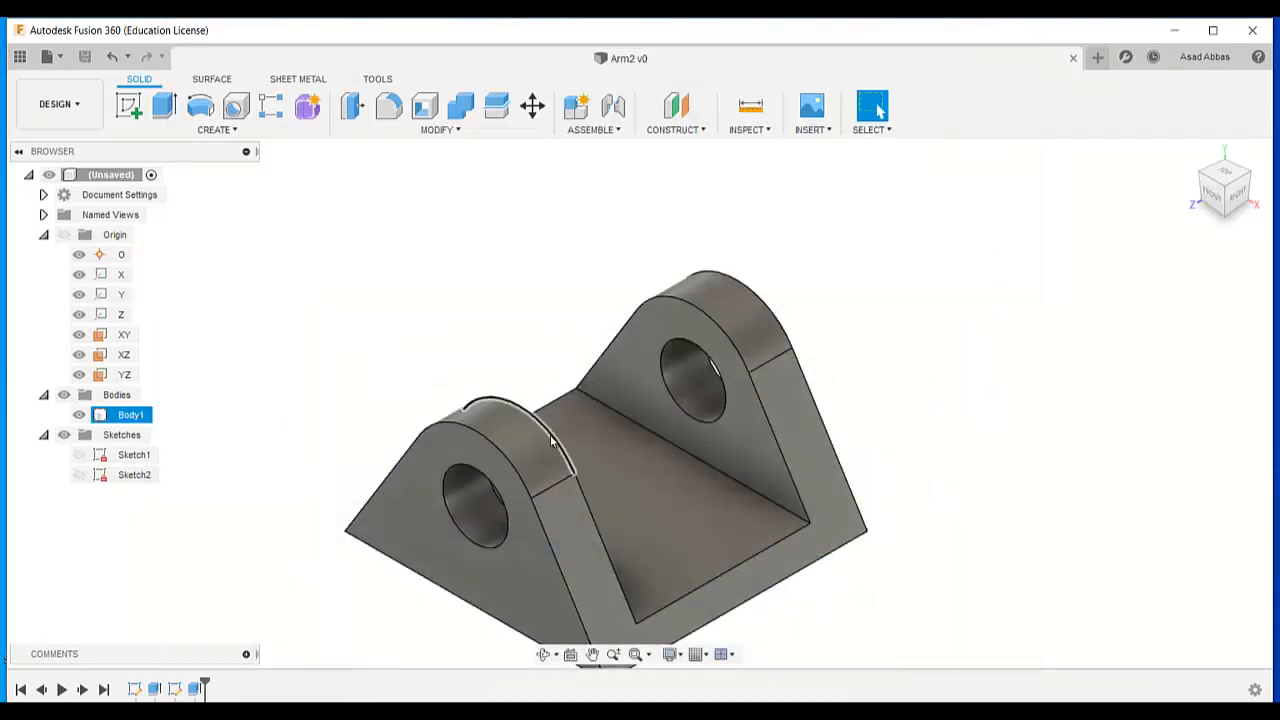
Close the saved base design and start a sketch on the horizontal origin plane of a new design.
click(1073, 58)
click(645, 440)
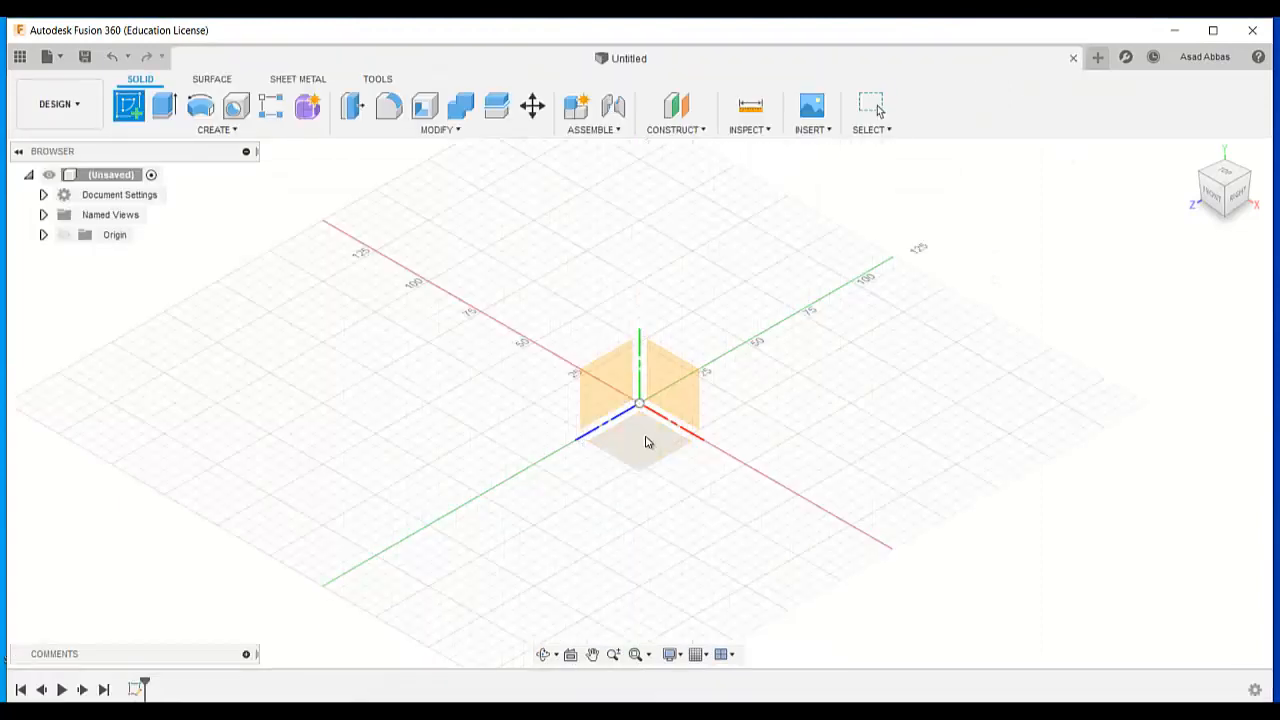
Sketch a two-point rectangle about 113 mm long with its first corner at the origin.
click(165, 106)
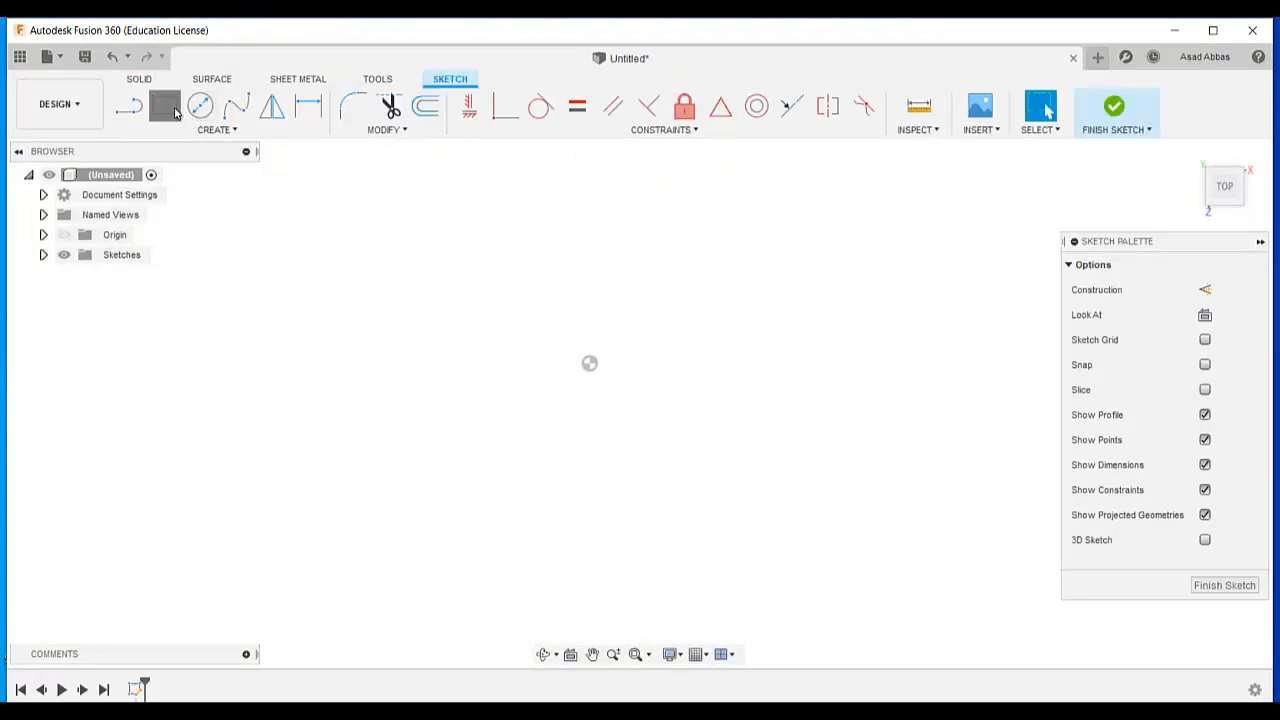
click(590, 363)
click(928, 248)
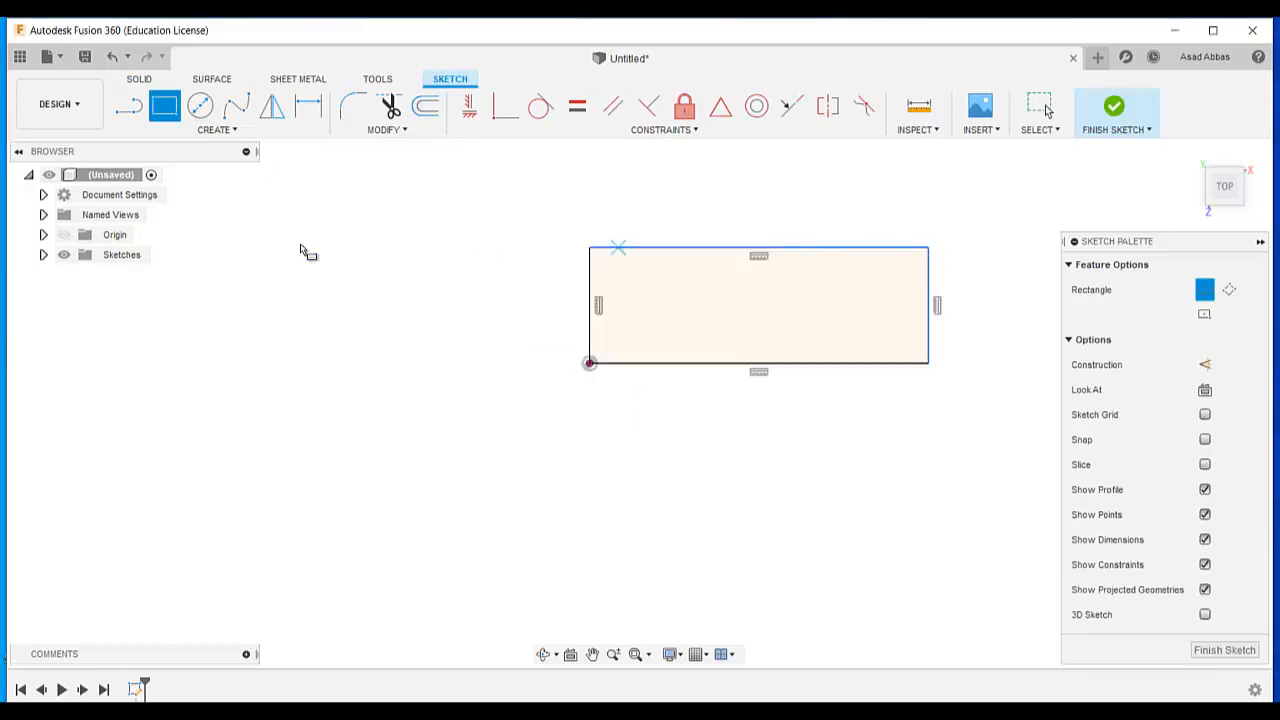
Dimension the rectangle's long edge to the plate's length and set its short edge to 50 mm.
click(215, 130)
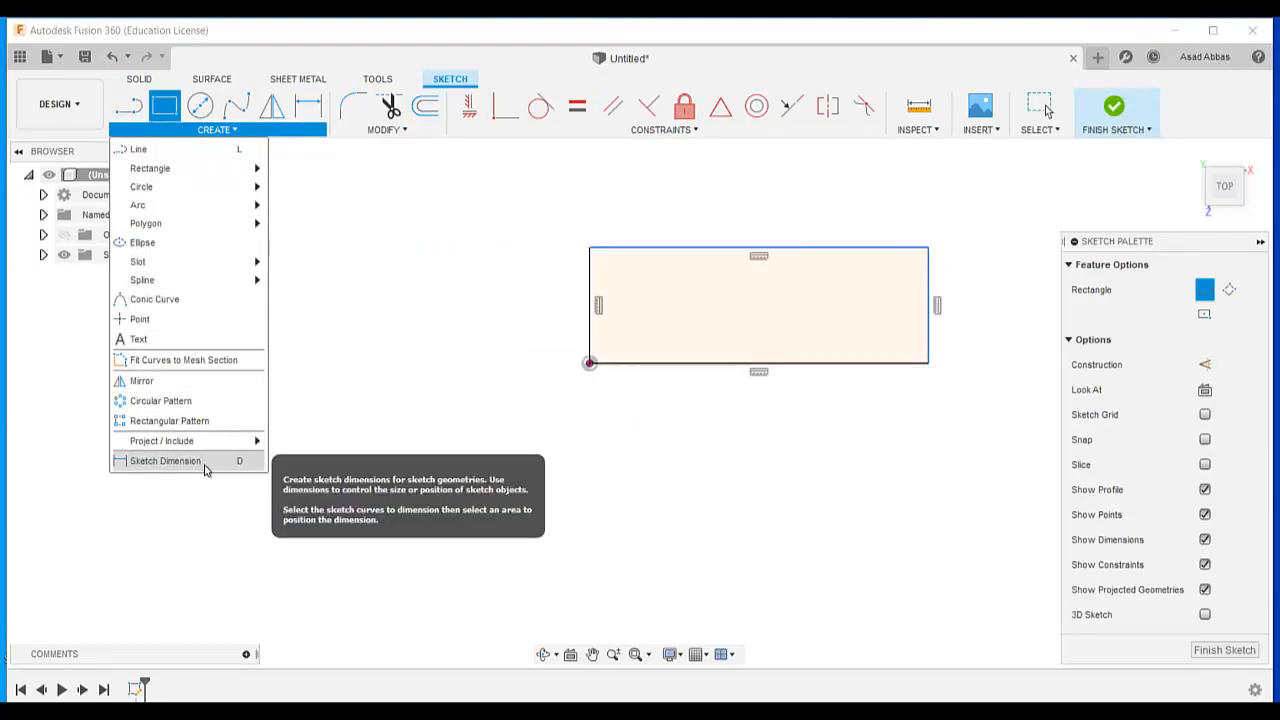
click(165, 460)
click(737, 364)
click(812, 518)
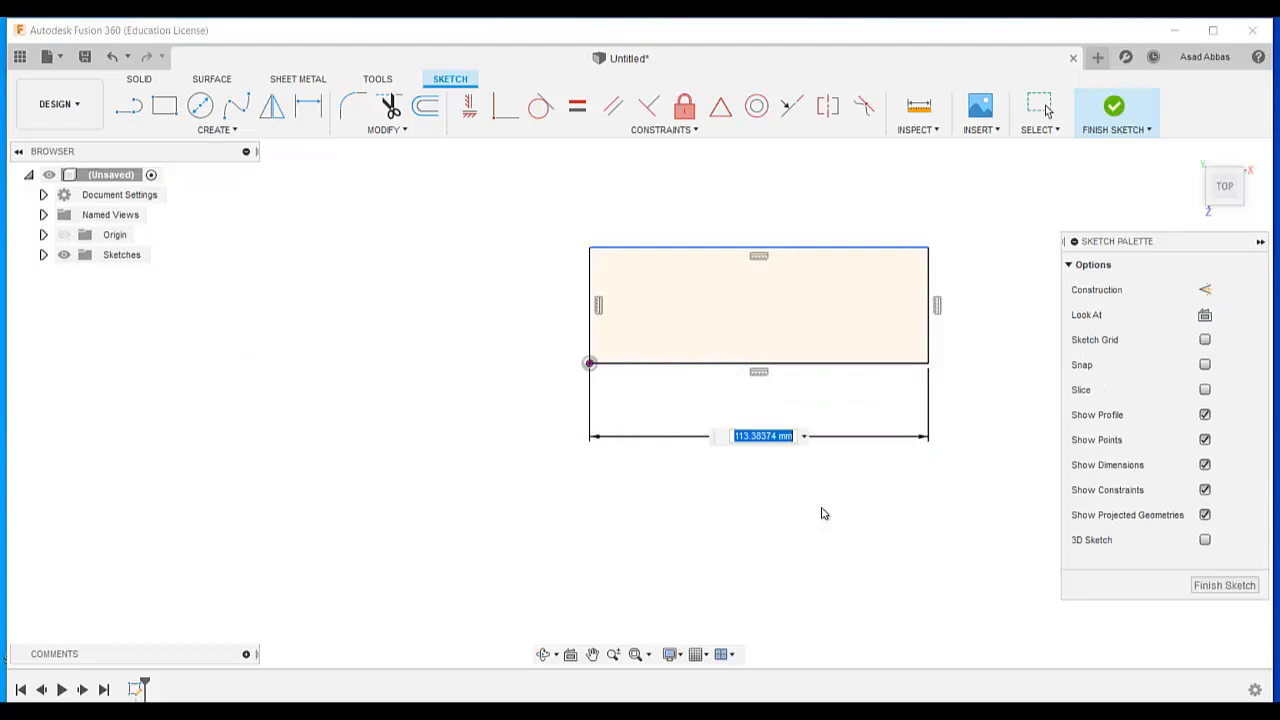
text(100)
key(Return)
click(596, 313)
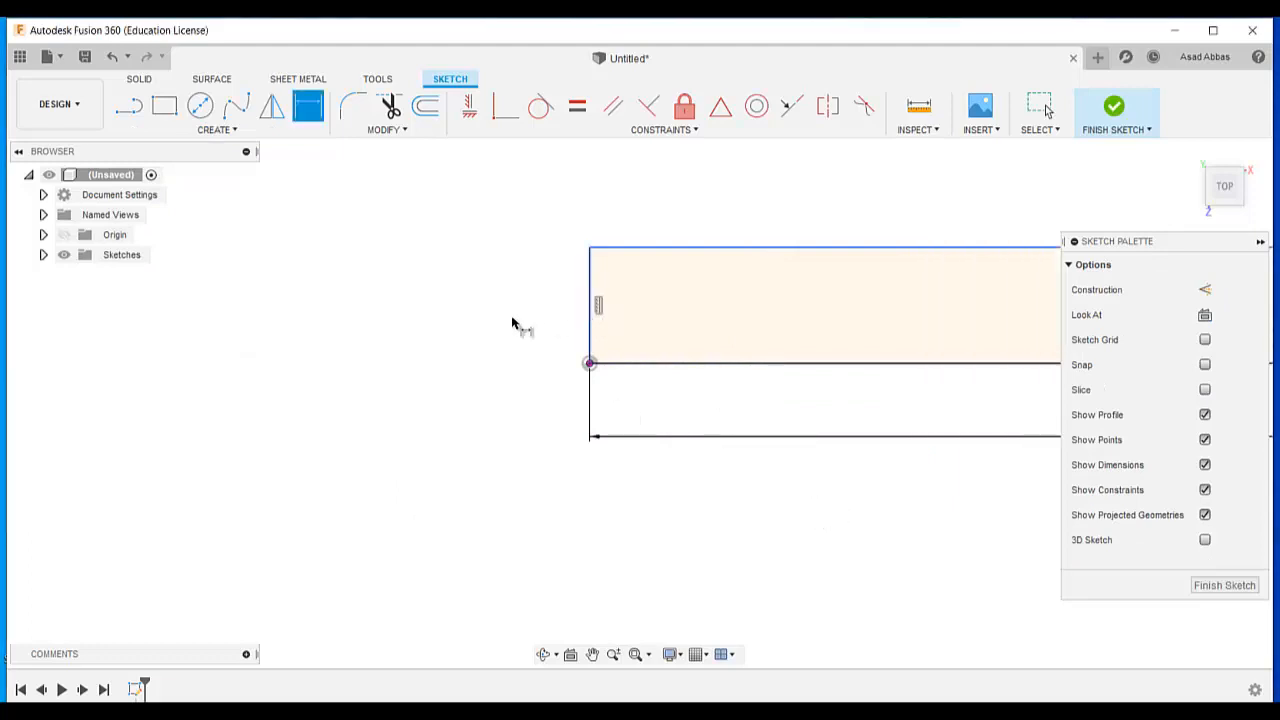
click(512, 324)
text(50)
key(Return)
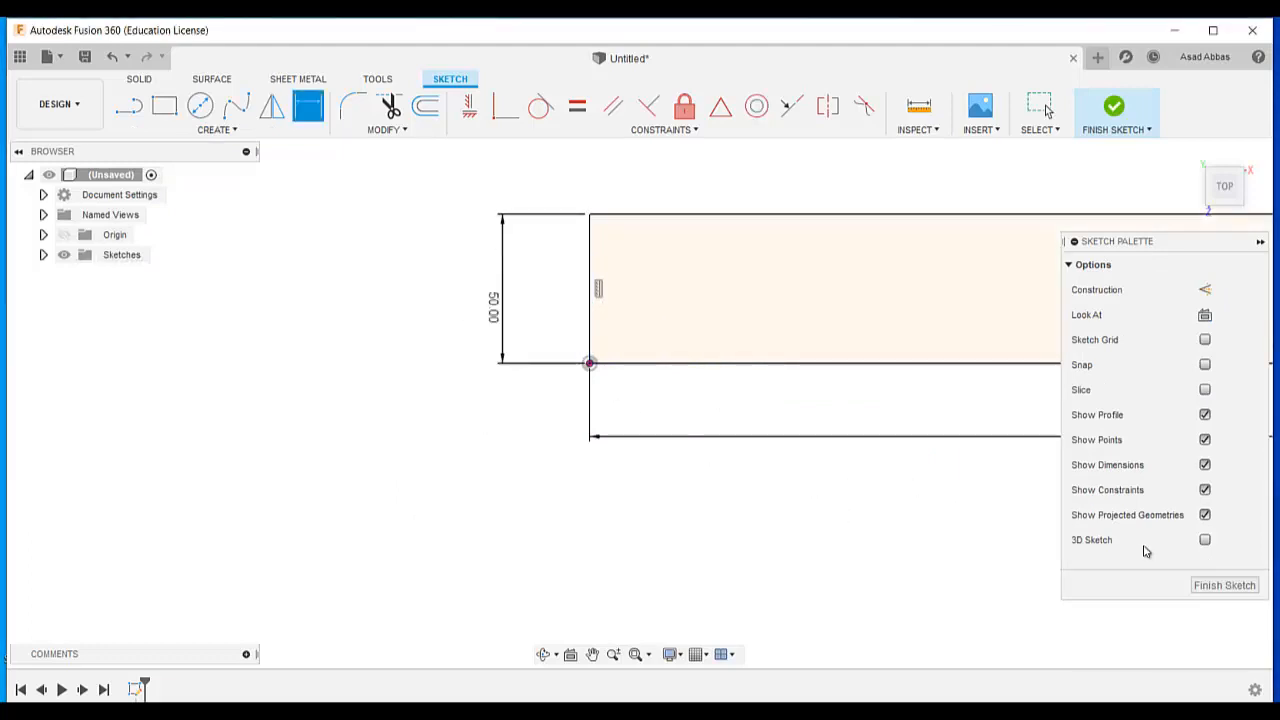
Finish the sketch and extrude the rectangle 5 mm as a new body, checking the thickness against the plate reference image in Photos.
click(1224, 585)
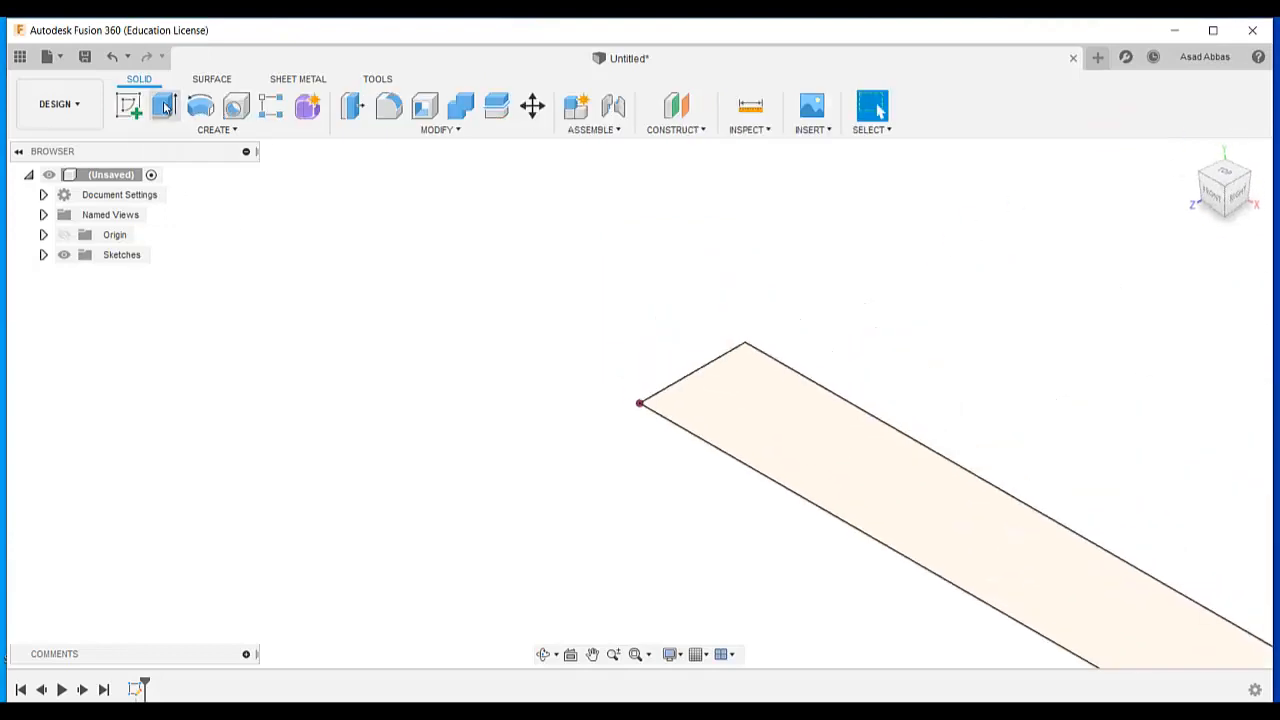
click(164, 105)
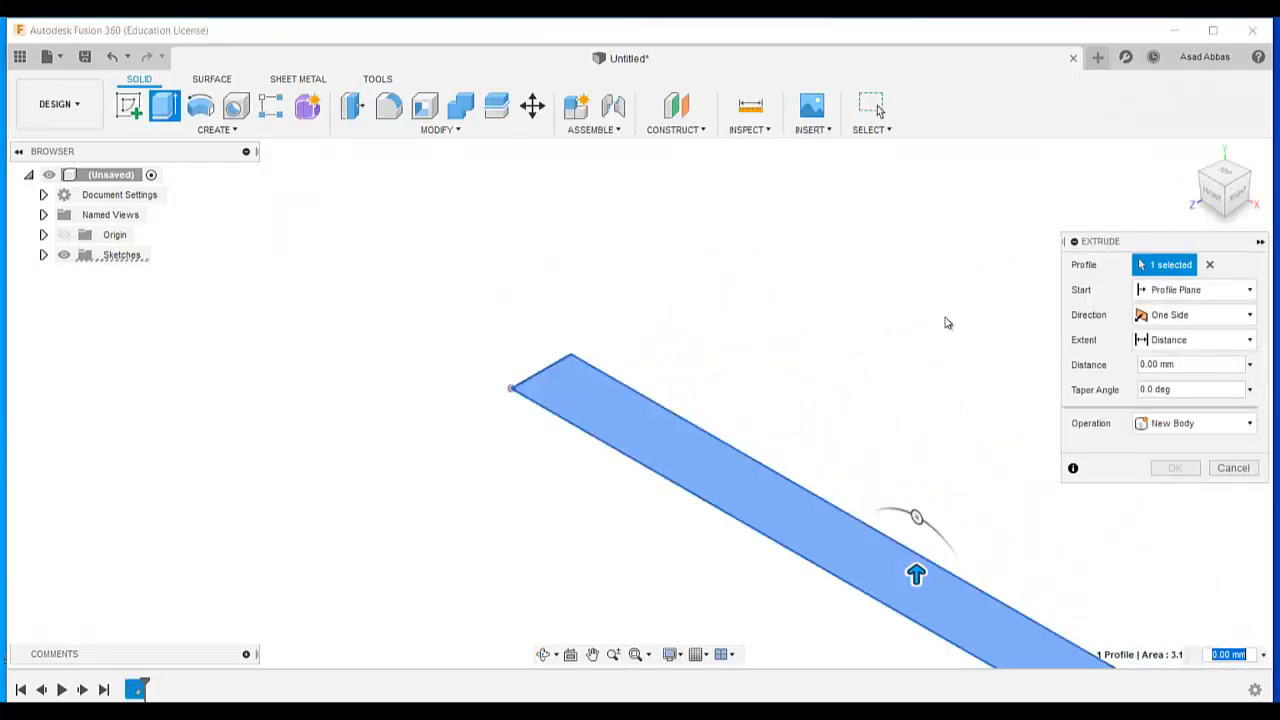
click(577, 703)
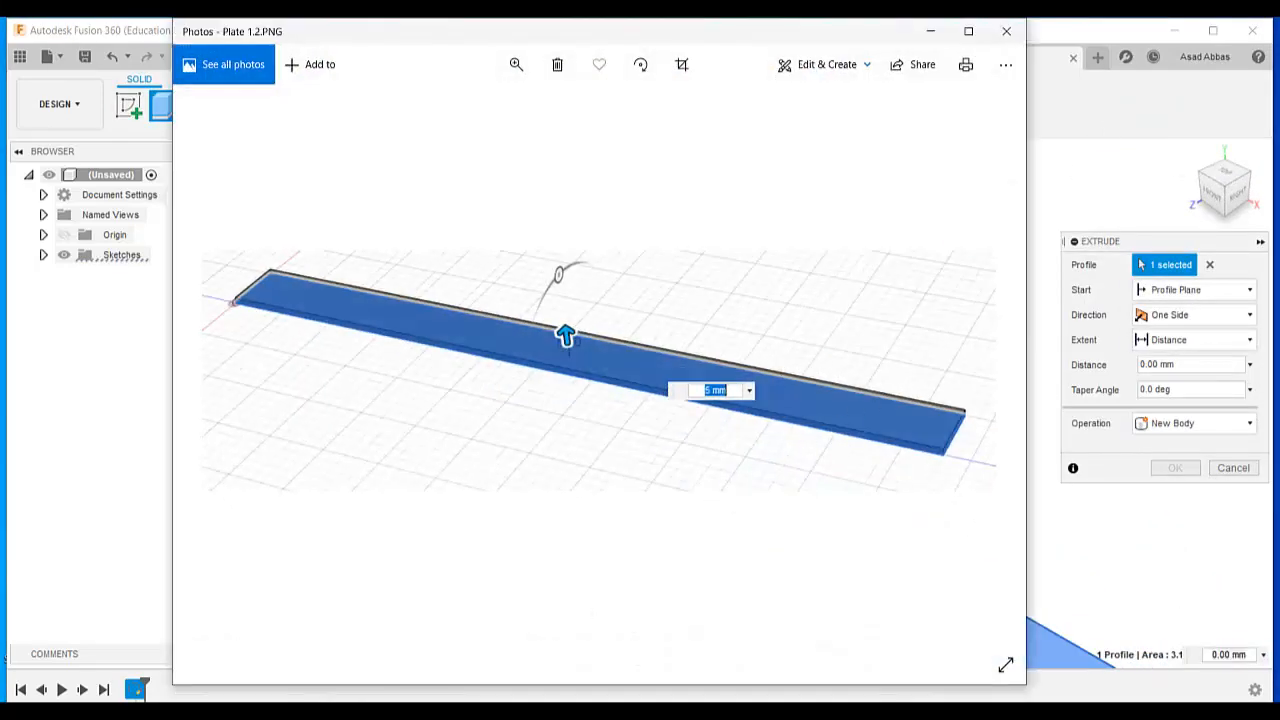
click(577, 703)
drag(1184, 366, 972, 371)
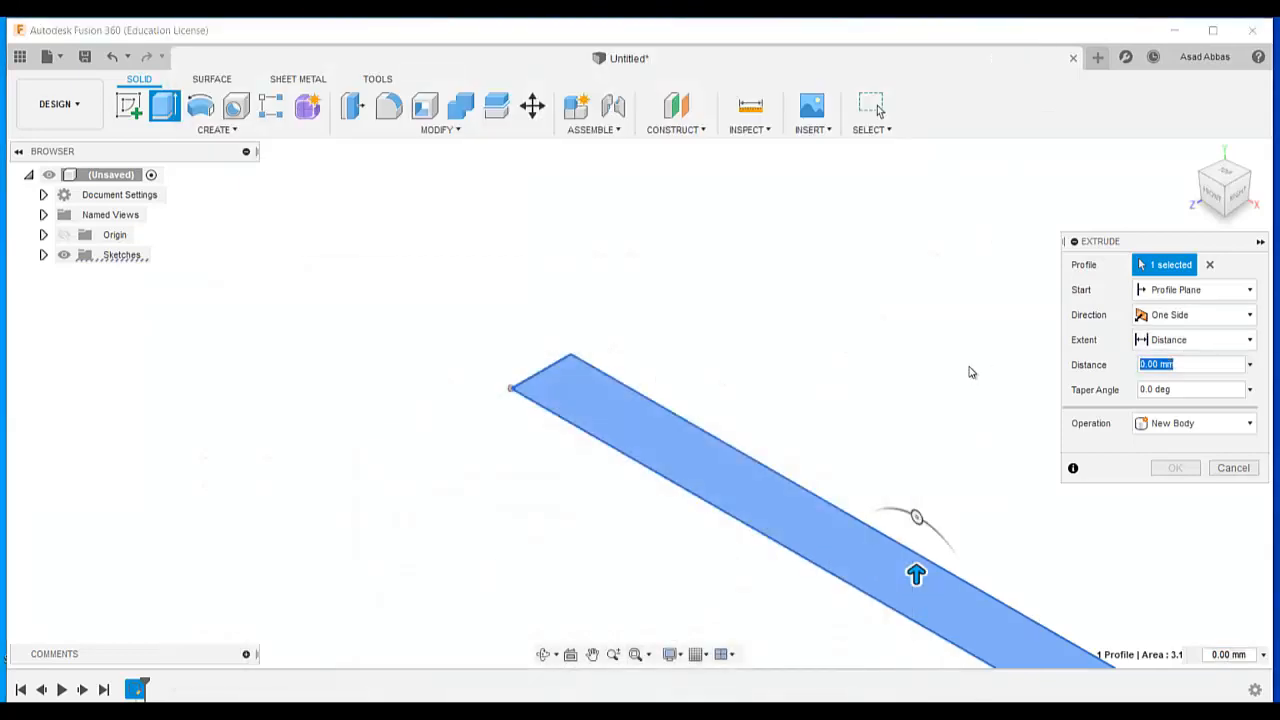
text(5)
click(1177, 472)
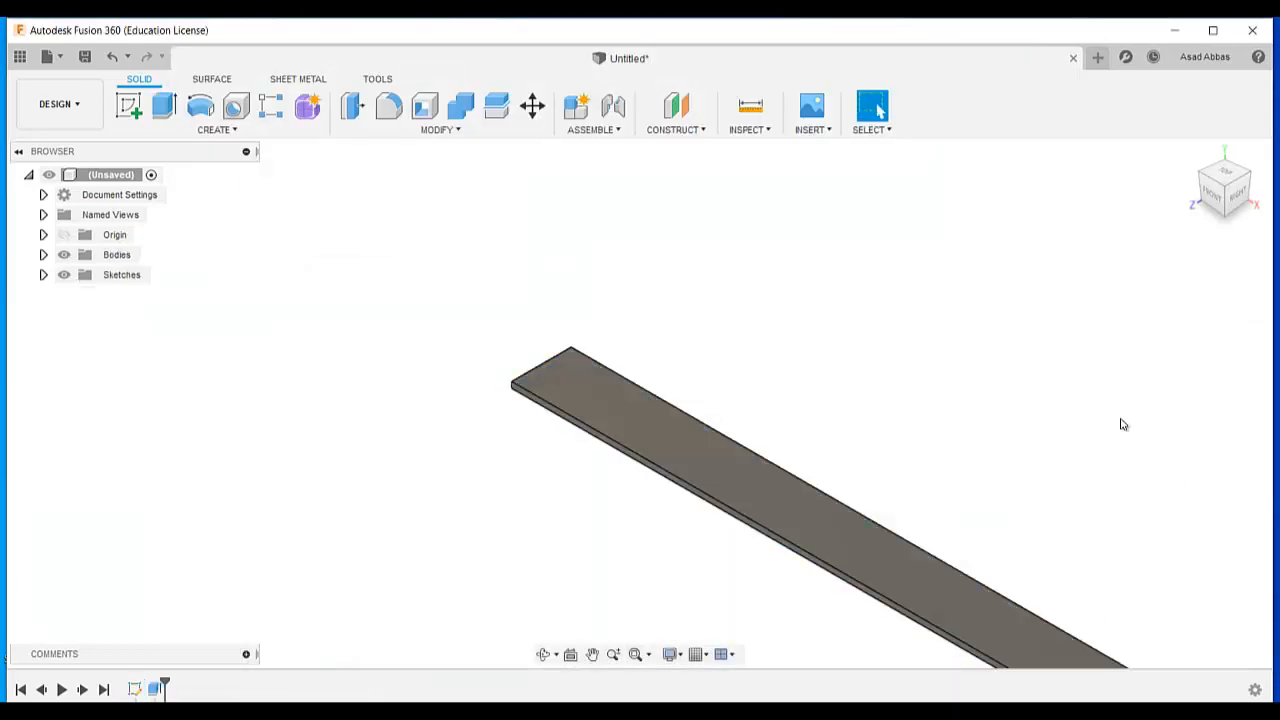
Save the plate design as Base in the class fusion location.
scroll(1049, 543, down, 2)
scroll(803, 348, up, 2)
click(85, 56)
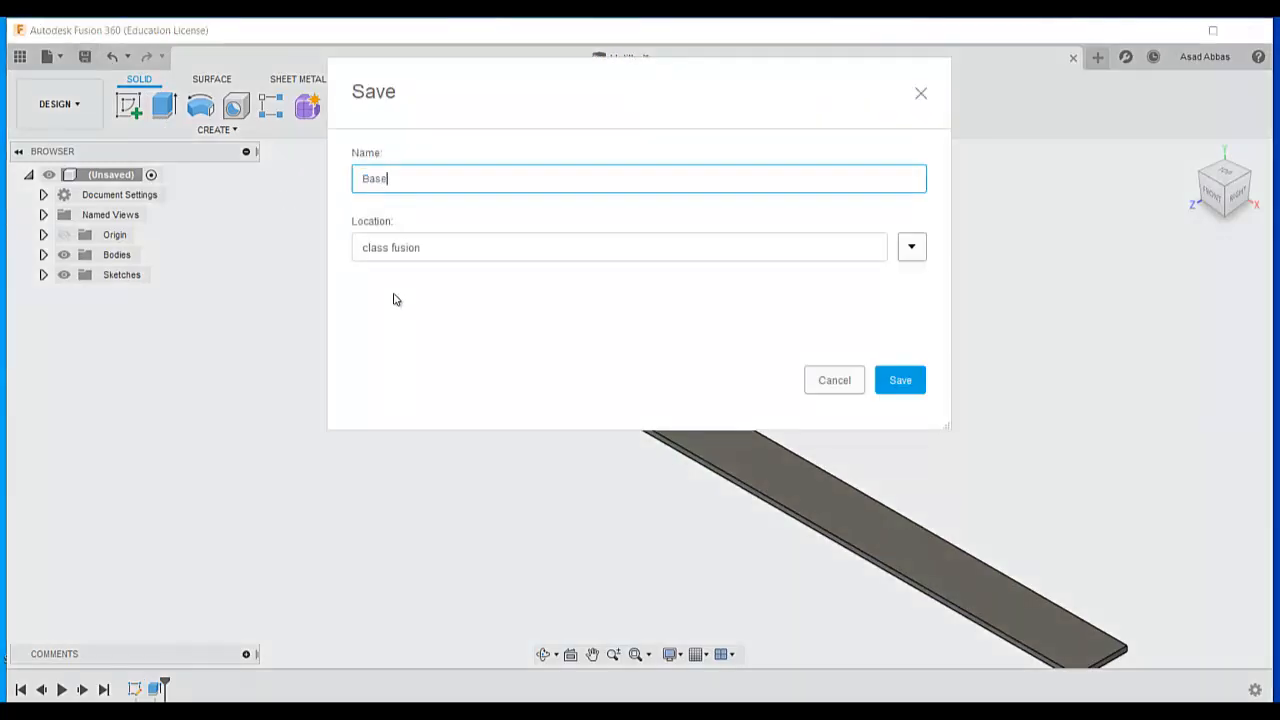
click(900, 380)
Switch to Photos and examine the slider assembly reference image for how the parts fit together.
click(565, 711)
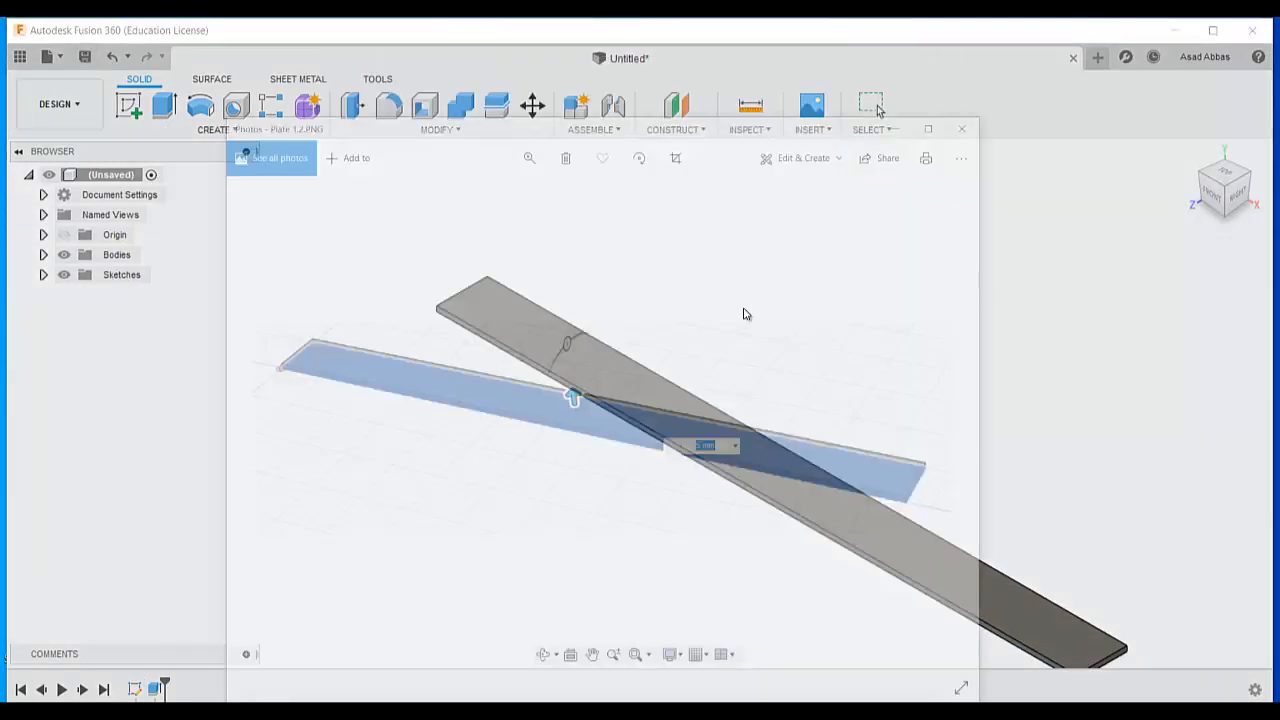
click(987, 370)
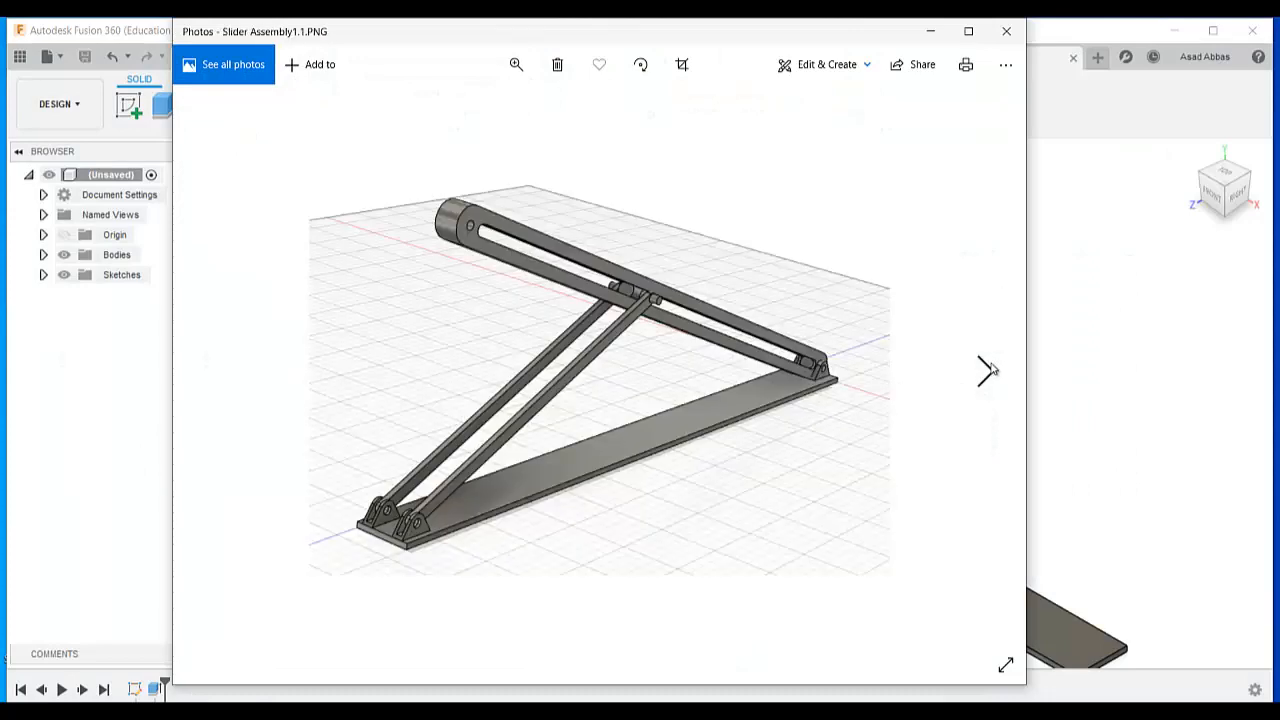